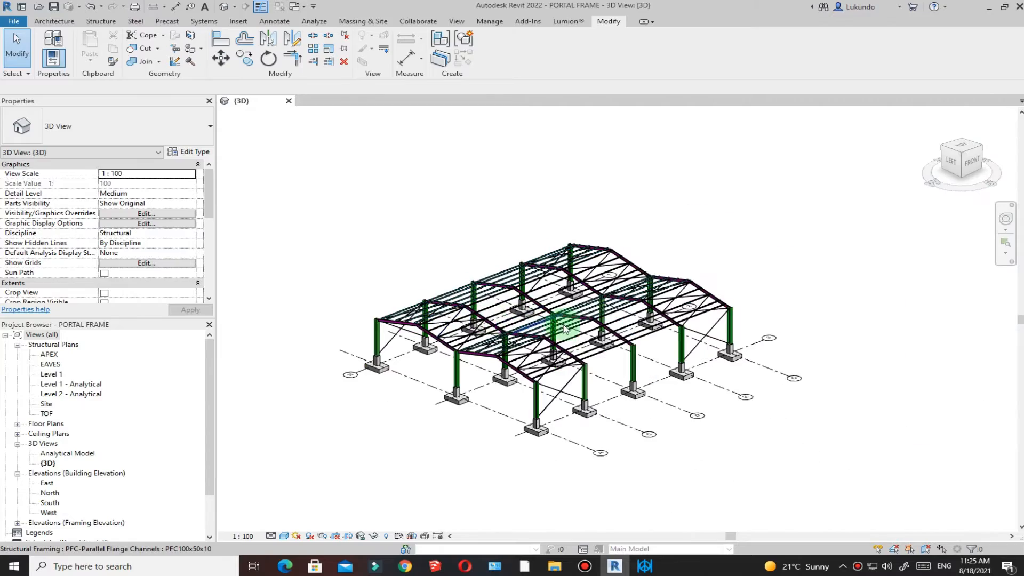
pyautogui.scroll(-8, 567, 325)
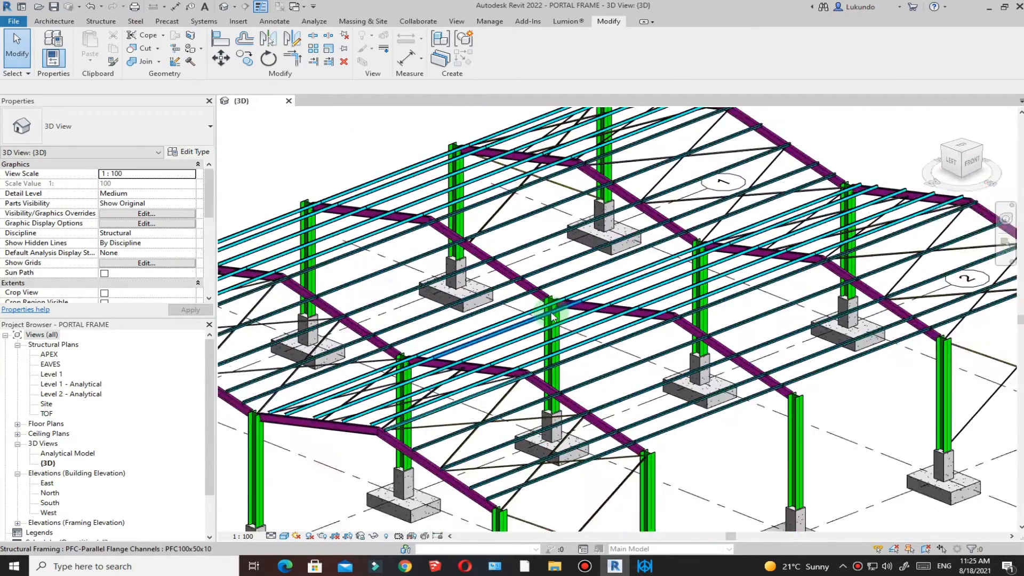
pyautogui.scroll(7, 734, 329)
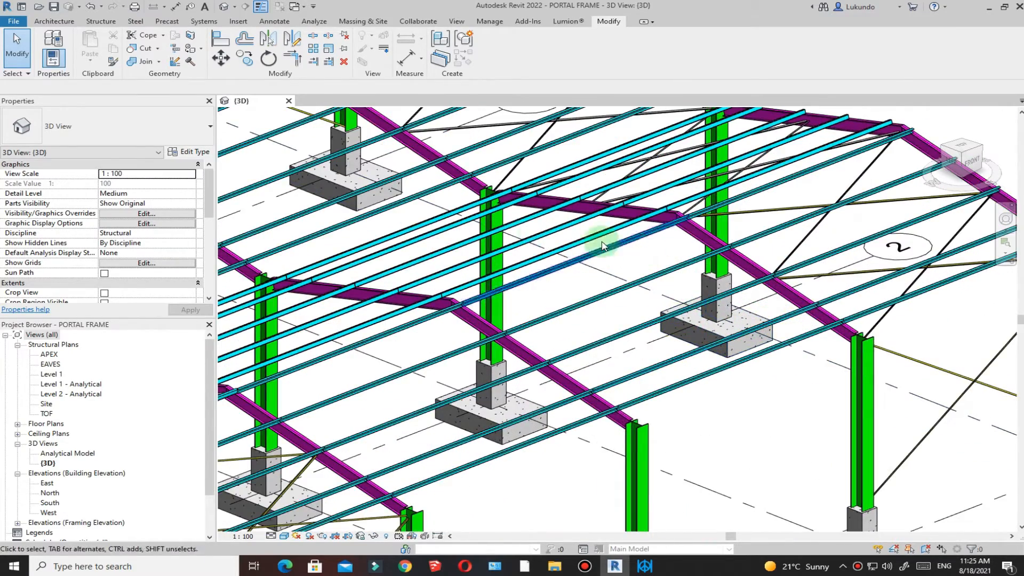
pyautogui.scroll(-2, 579, 361)
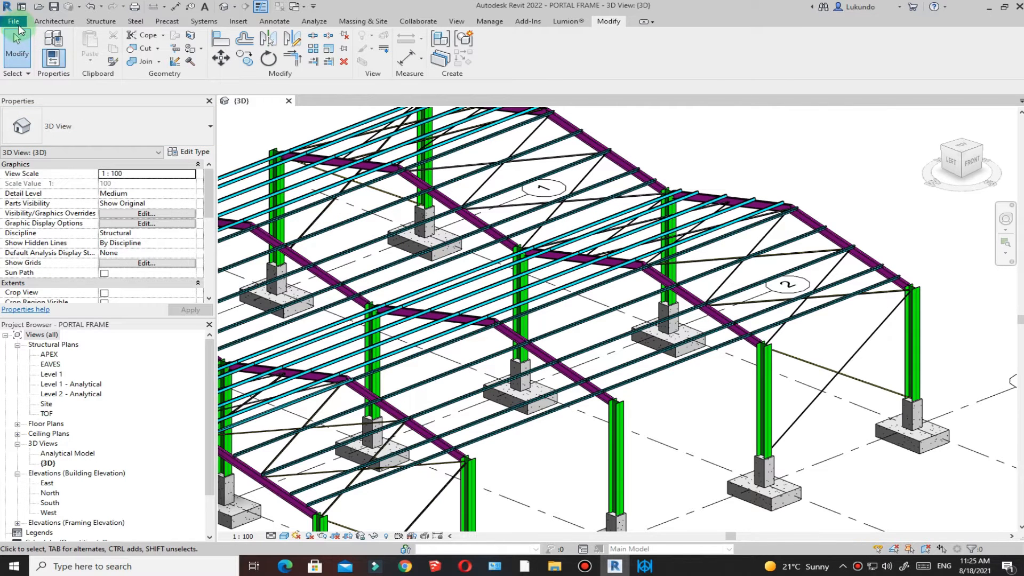
# Step: Create a new project from the Metric-Structural Template
pyautogui.click(14, 23)
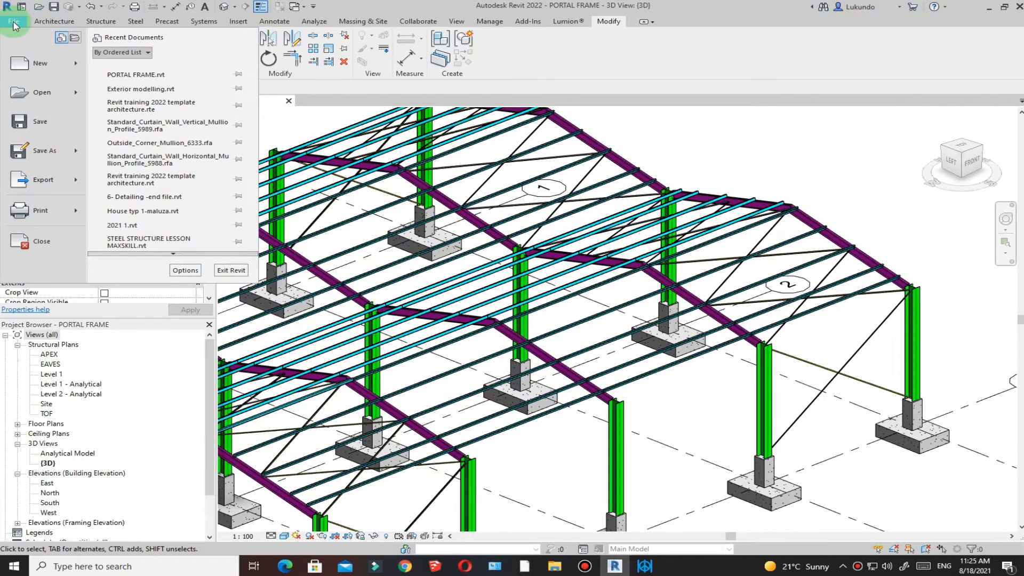
pyautogui.click(73, 65)
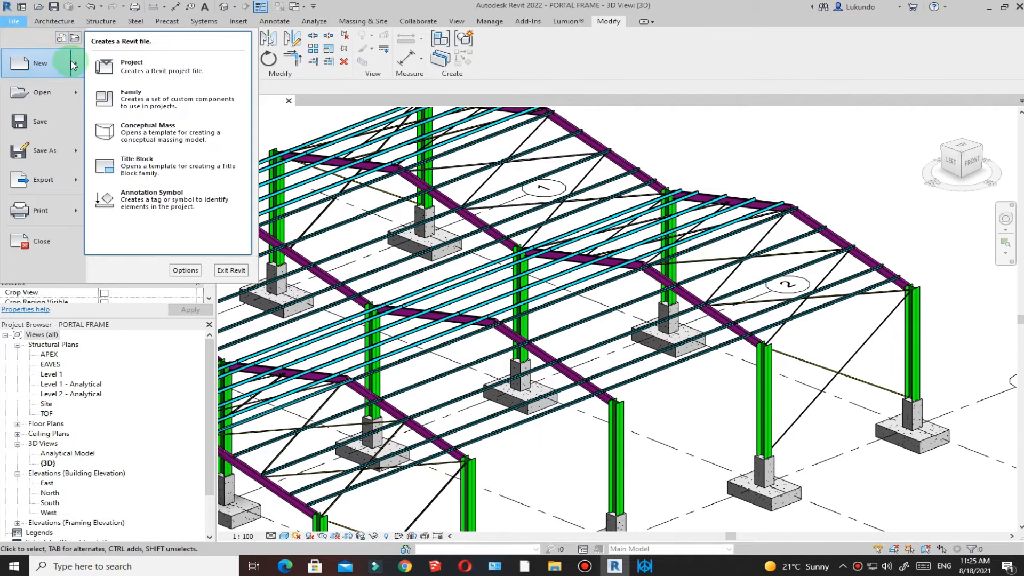
pyautogui.click(130, 68)
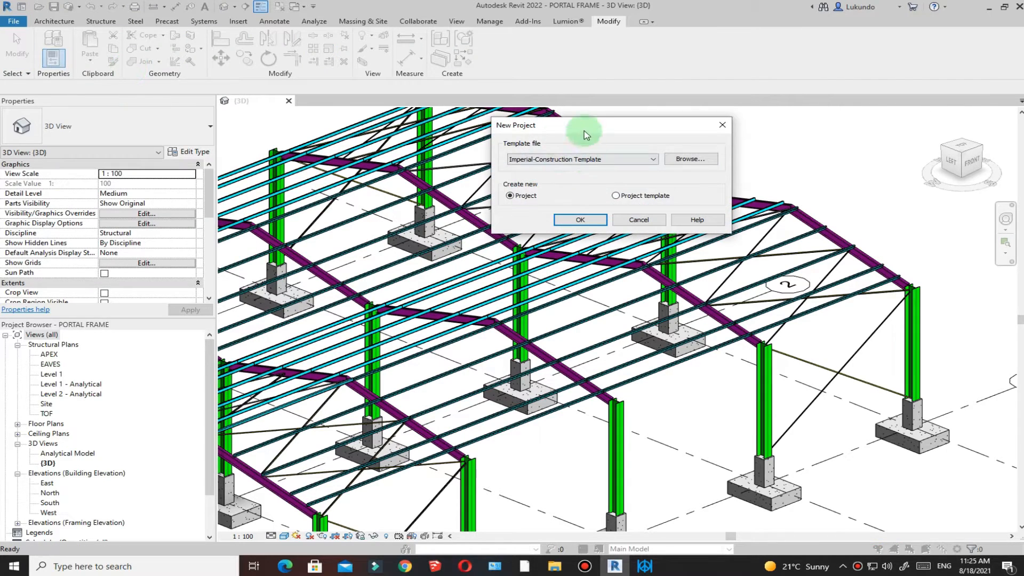
pyautogui.click(654, 160)
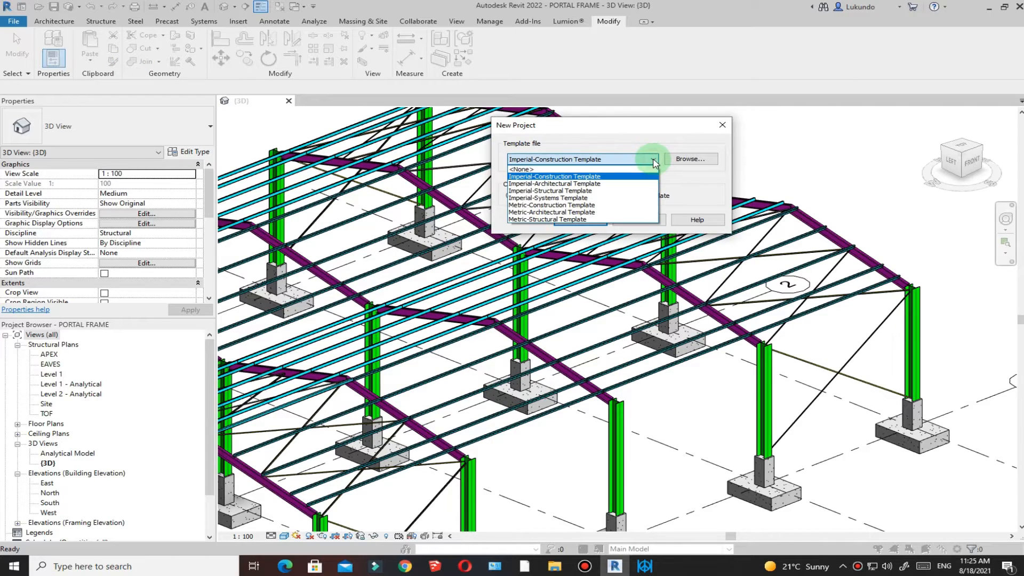
pyautogui.click(551, 220)
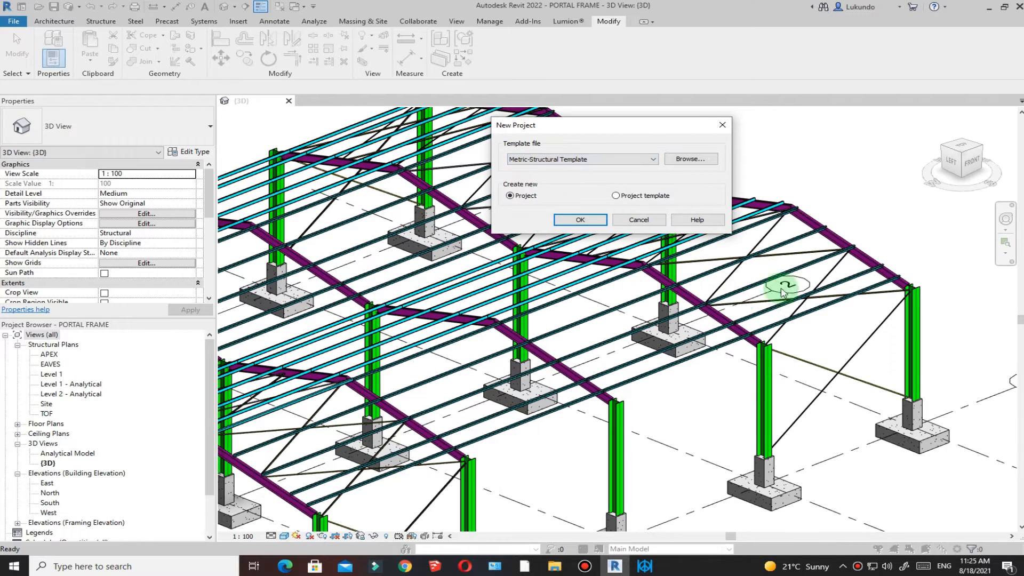
pyautogui.click(580, 219)
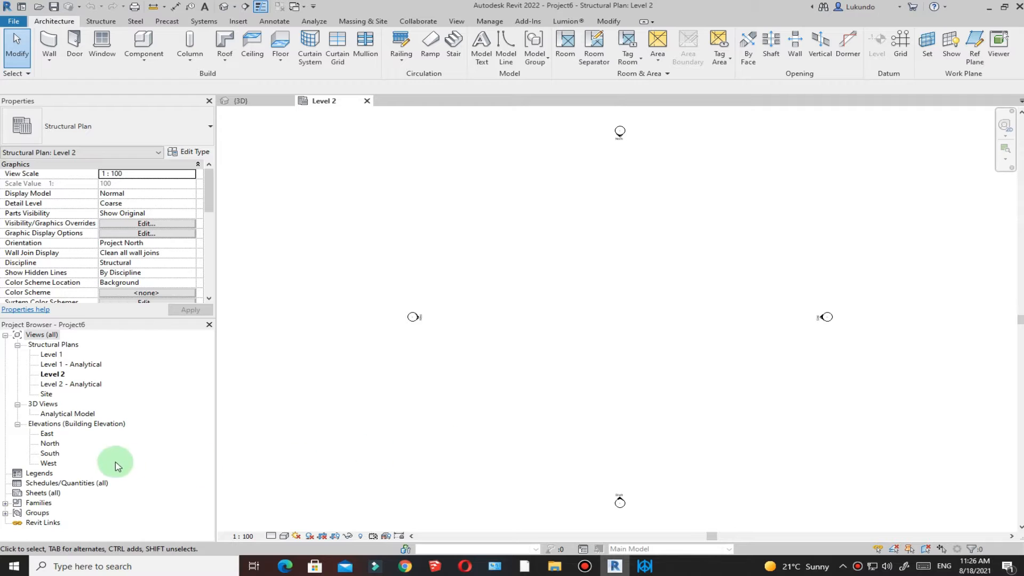
# Step: Open the South building elevation and rename Level 2 to EAVES, including its corresponding views
pyautogui.doubleClick(52, 454)
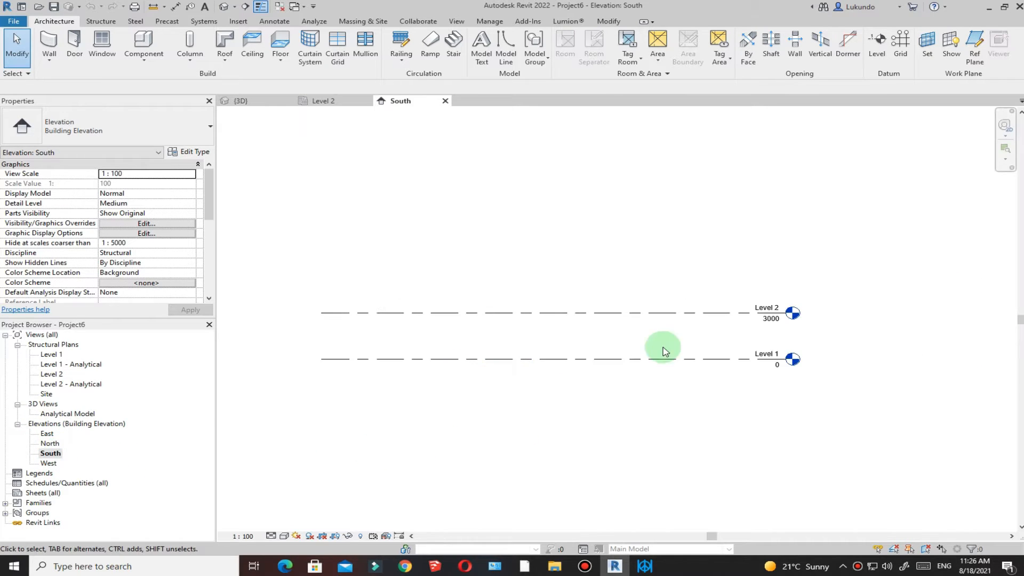
pyautogui.scroll(3, 788, 354)
pyautogui.scroll(-3, 747, 363)
pyautogui.scroll(3, 760, 360)
pyautogui.scroll(2, 760, 361)
pyautogui.scroll(-5, 741, 363)
pyautogui.scroll(4, 727, 278)
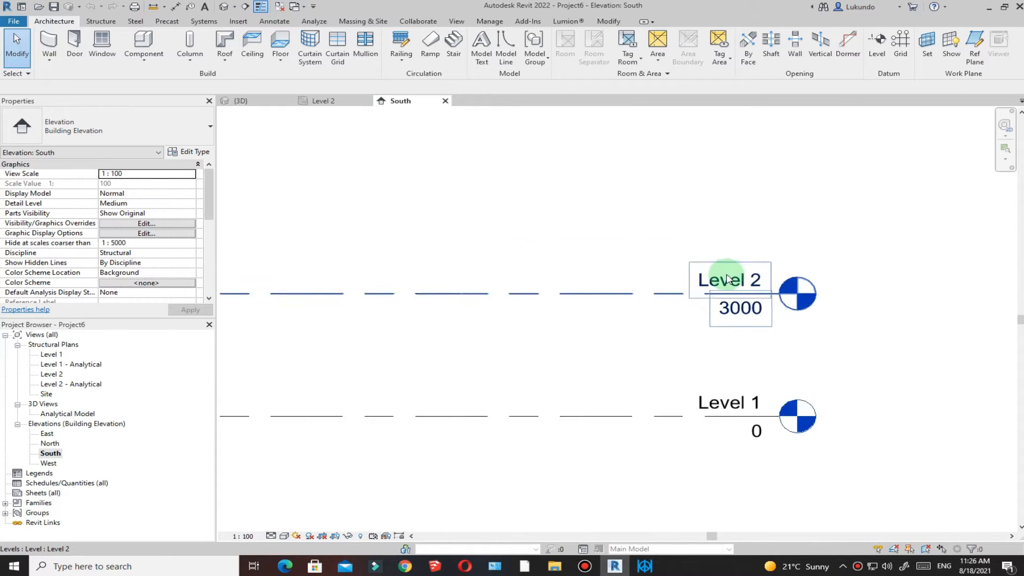
pyautogui.scroll(2, 726, 279)
pyautogui.click(743, 283)
pyautogui.click(753, 286)
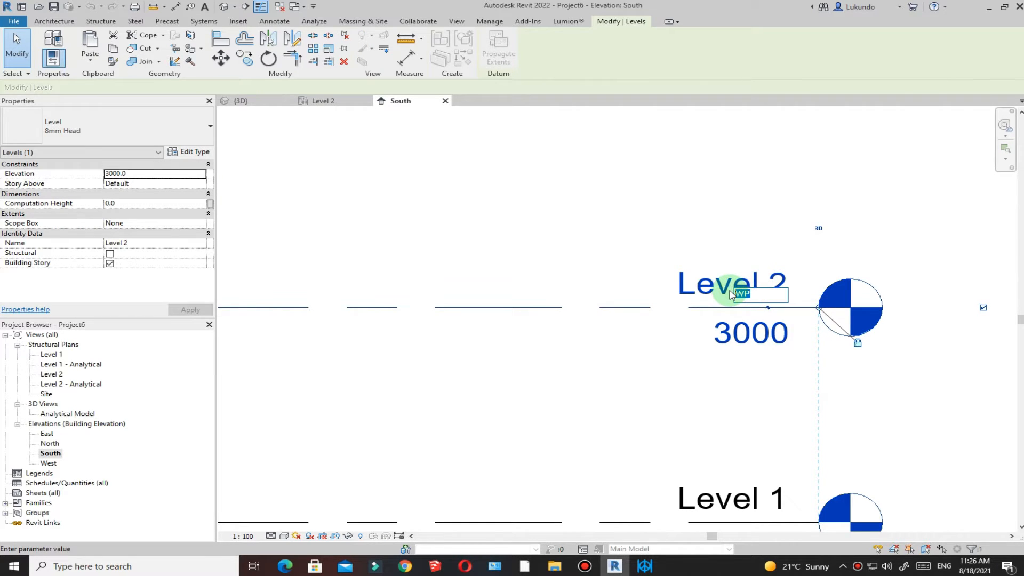
pyautogui.click(715, 215)
pyautogui.click(555, 284)
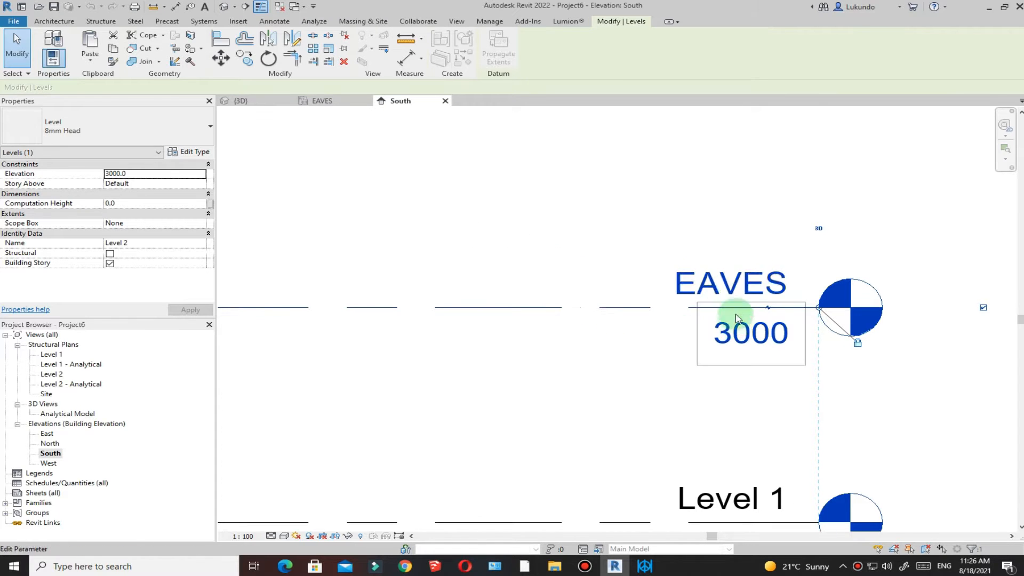
pyautogui.scroll(-5, 731, 320)
pyautogui.click(702, 276)
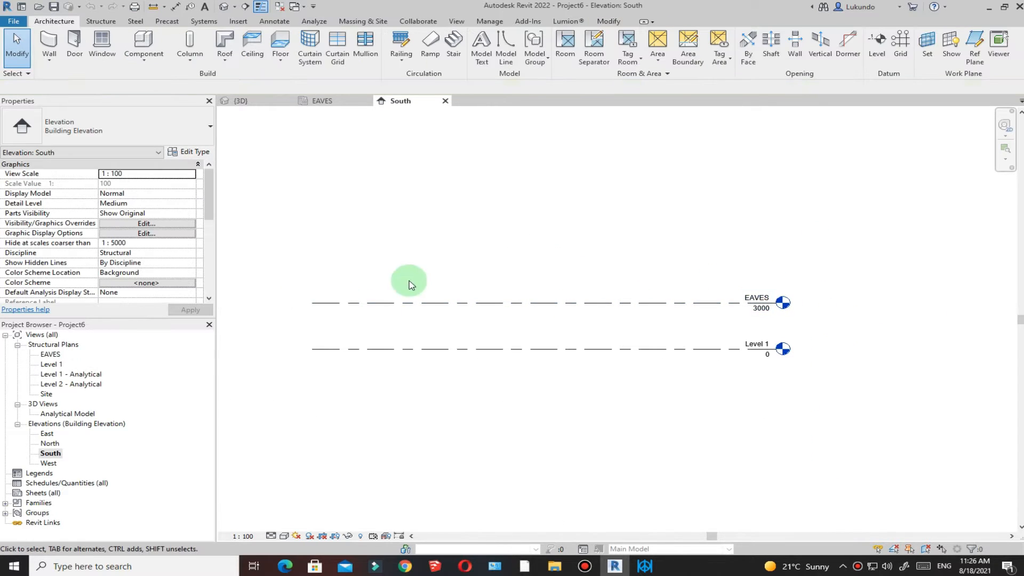
# Step: Draw a new level about 2500 mm above EAVES, aligned with the ends of the existing levels
pyautogui.click(101, 21)
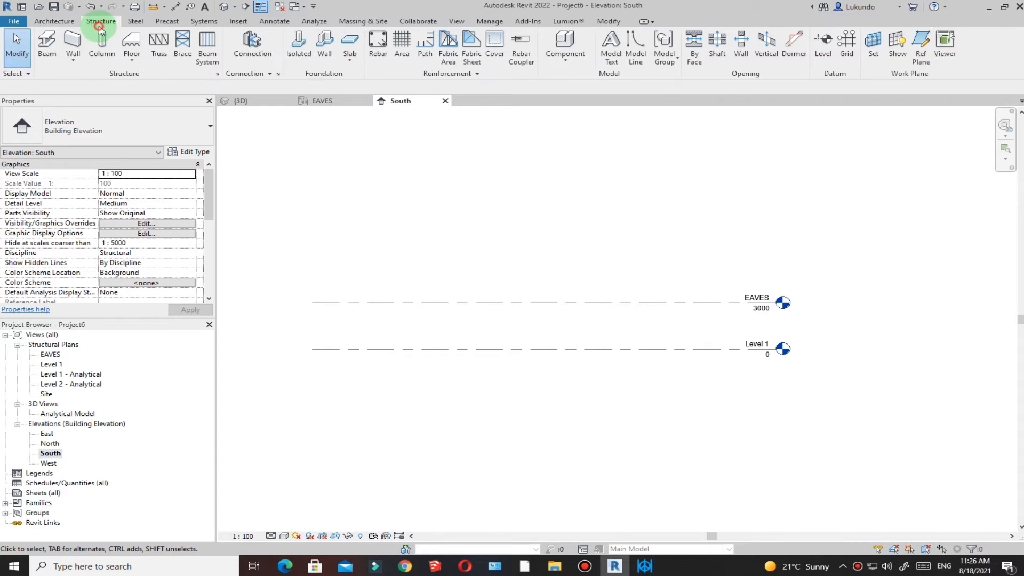
pyautogui.click(824, 42)
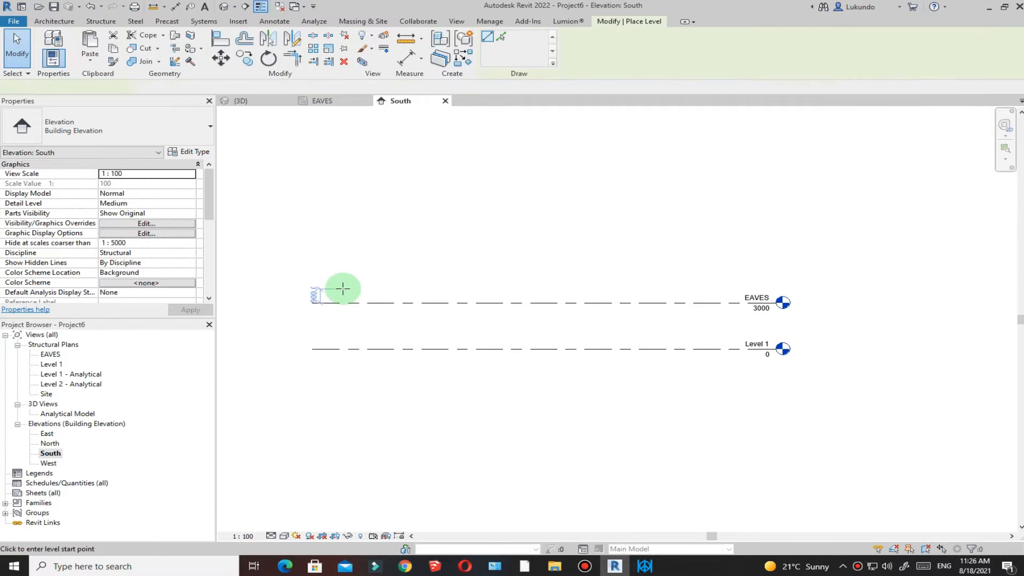
pyautogui.click(314, 264)
pyautogui.click(822, 257)
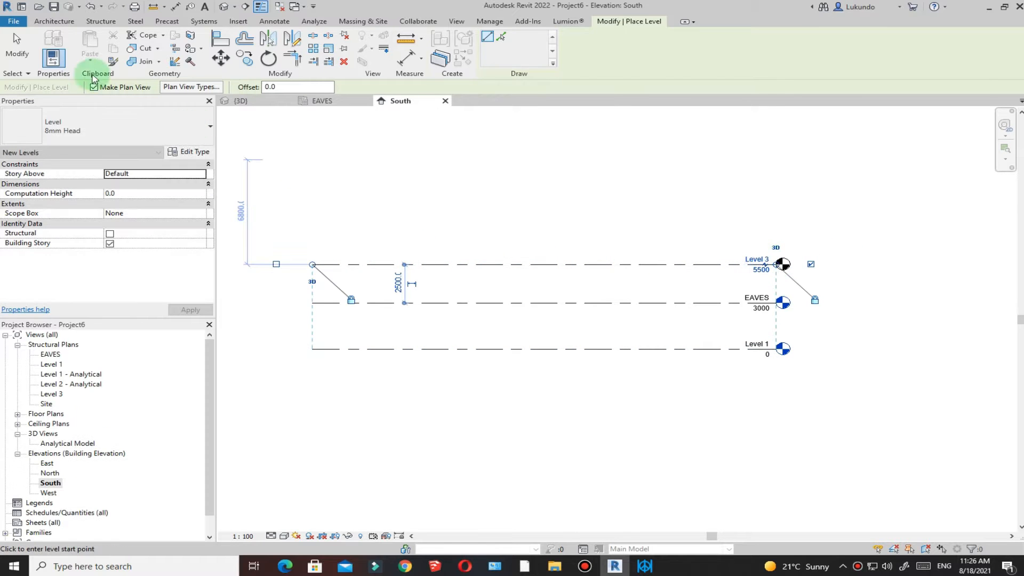
pyautogui.click(21, 52)
# Step: Rename the uppermost level to APEX, including its corresponding views
pyautogui.scroll(4, 713, 298)
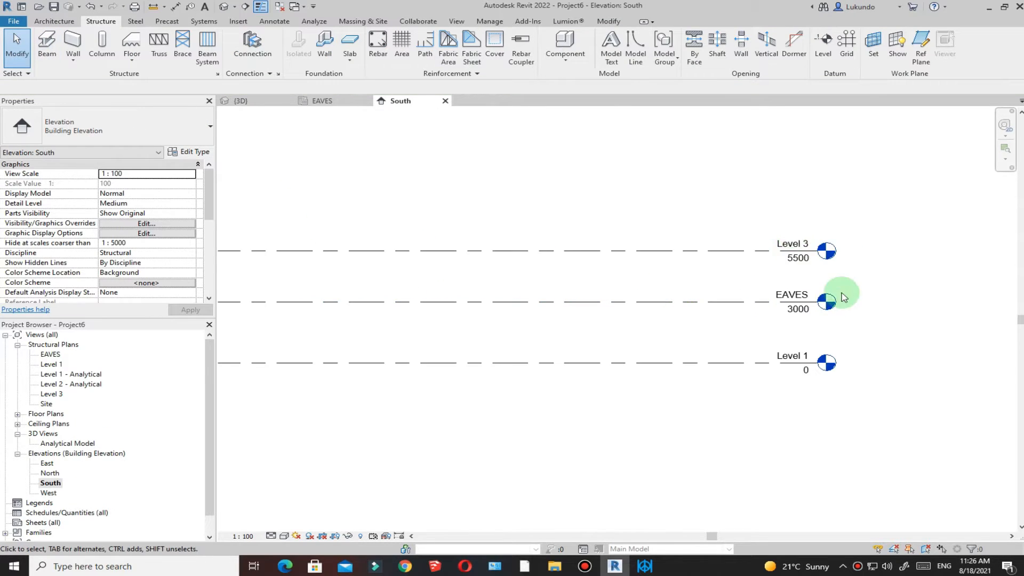
pyautogui.scroll(2, 812, 242)
pyautogui.click(793, 283)
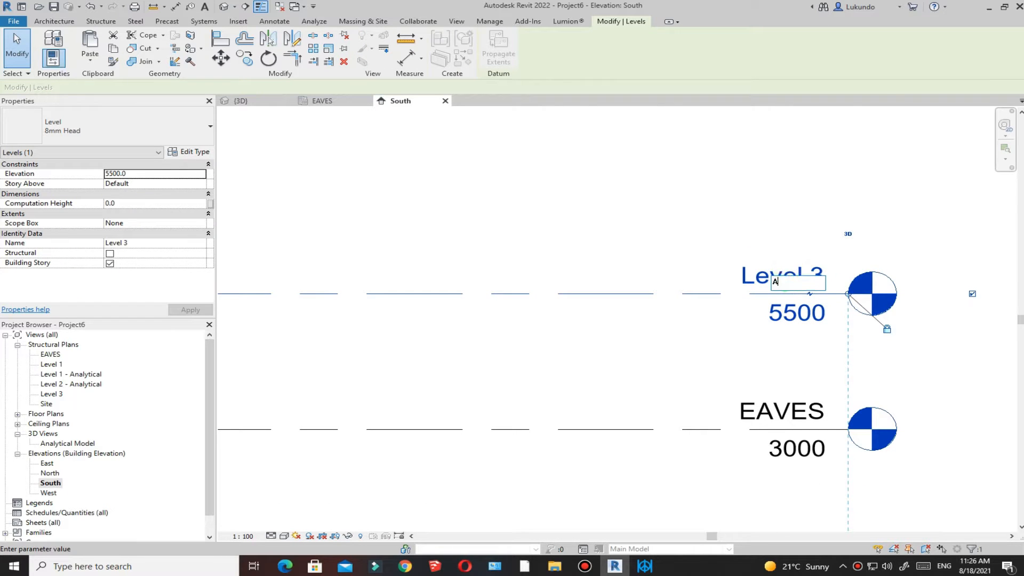
pyautogui.write('APEX')
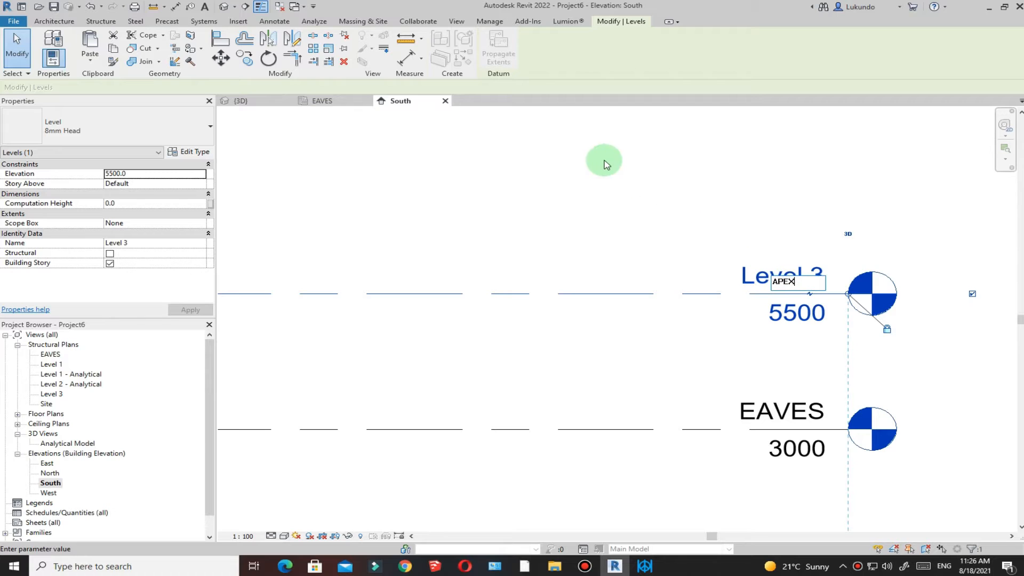
pyautogui.click(604, 161)
pyautogui.click(557, 282)
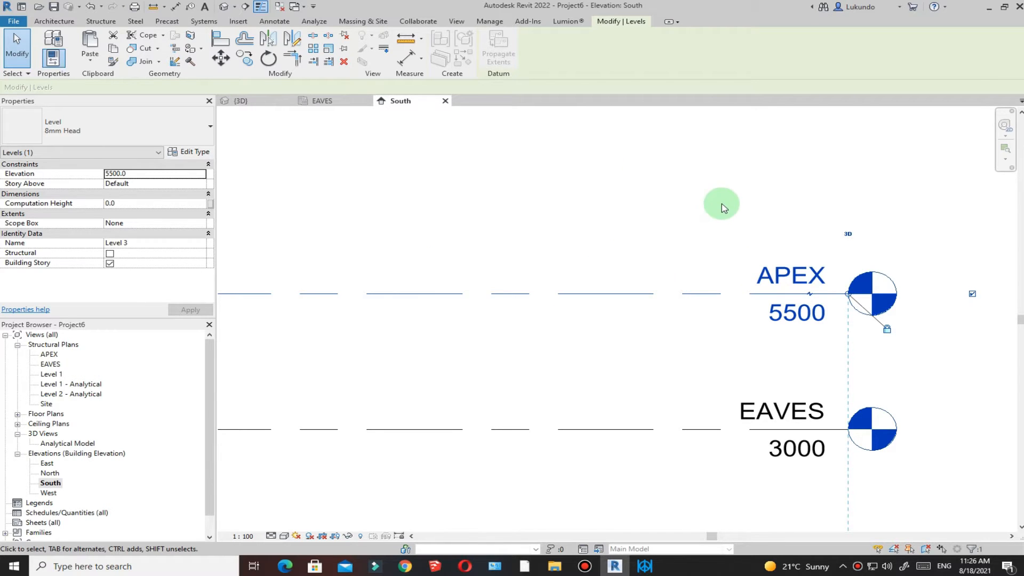
# Step: Draw another level about 1600 mm below Level 1, aligned with the ends of the other levels
pyautogui.scroll(-4, 736, 234)
pyautogui.scroll(-3, 677, 298)
pyautogui.click(696, 336)
pyautogui.click(551, 321)
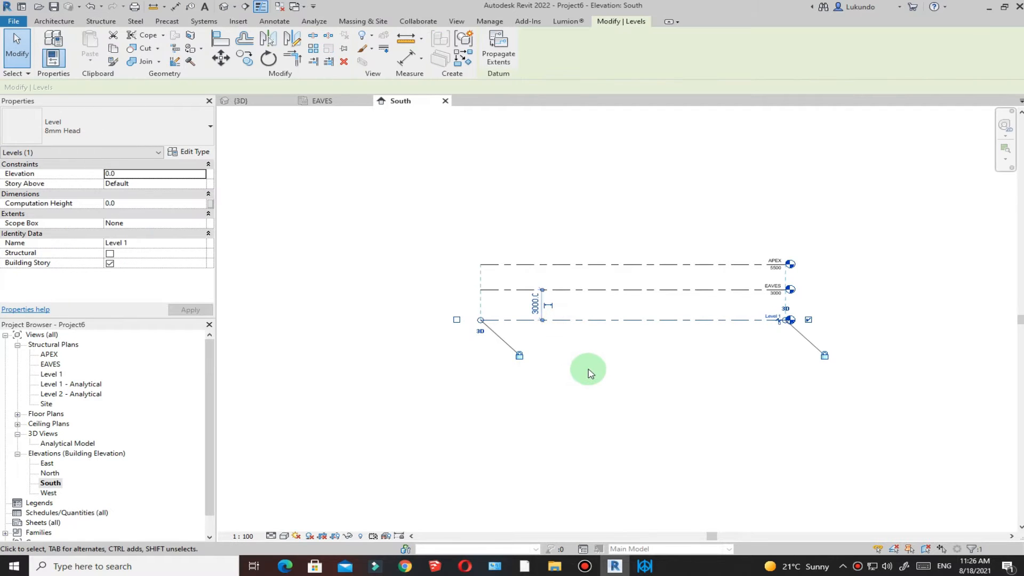
pyautogui.press('l')
pyautogui.press('l')
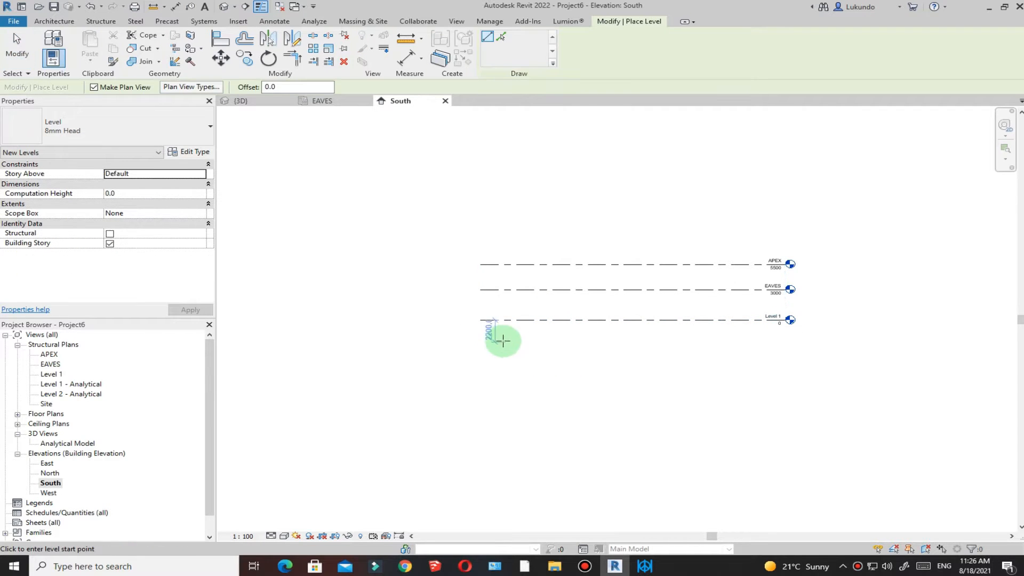
pyautogui.click(480, 336)
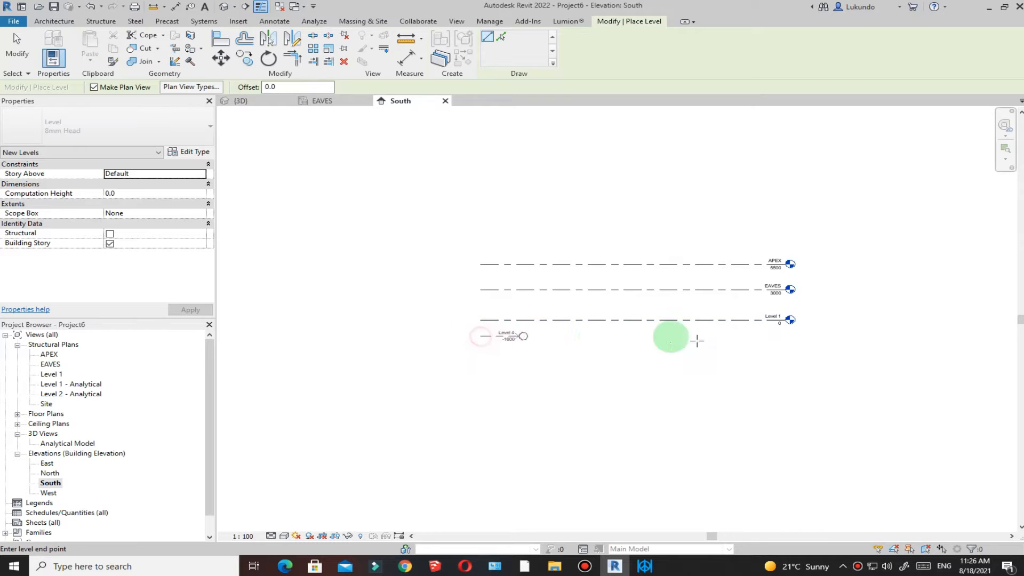
pyautogui.click(783, 336)
pyautogui.click(168, 149)
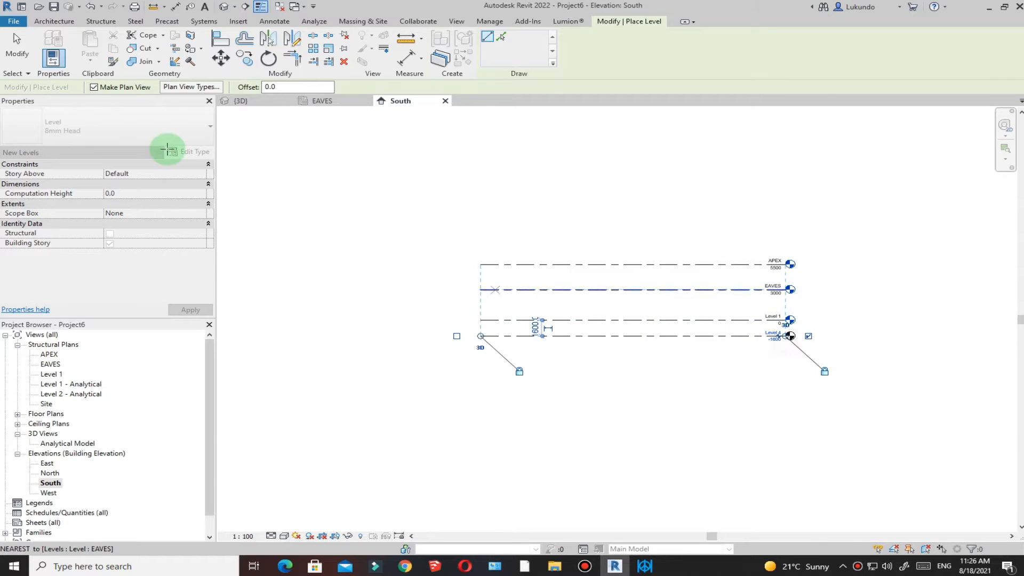
pyautogui.click(17, 47)
pyautogui.click(545, 301)
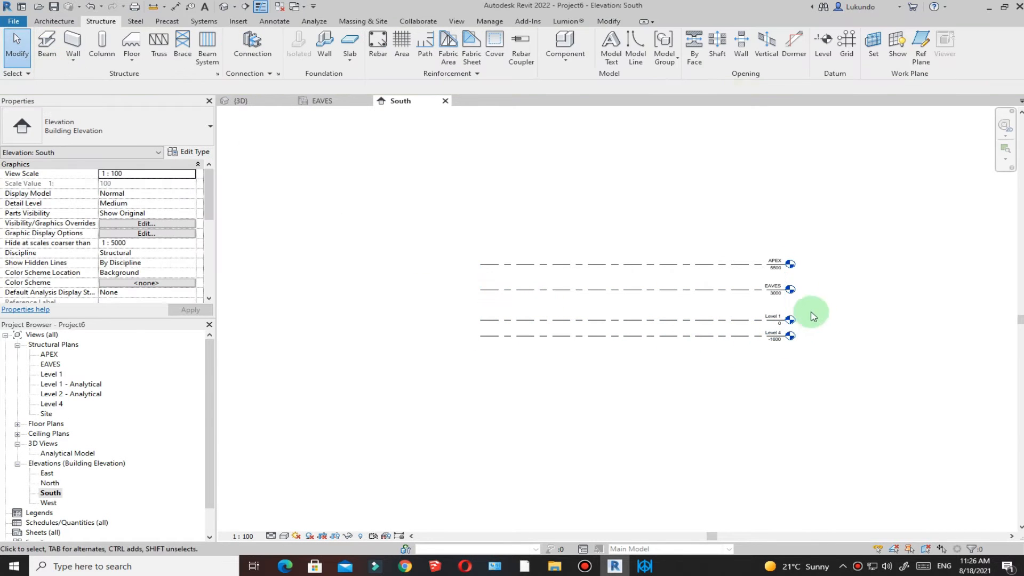
# Step: Rename the level below Level 1 to TOF, including its corresponding views
pyautogui.scroll(5, 812, 320)
pyautogui.click(736, 347)
pyautogui.click(735, 347)
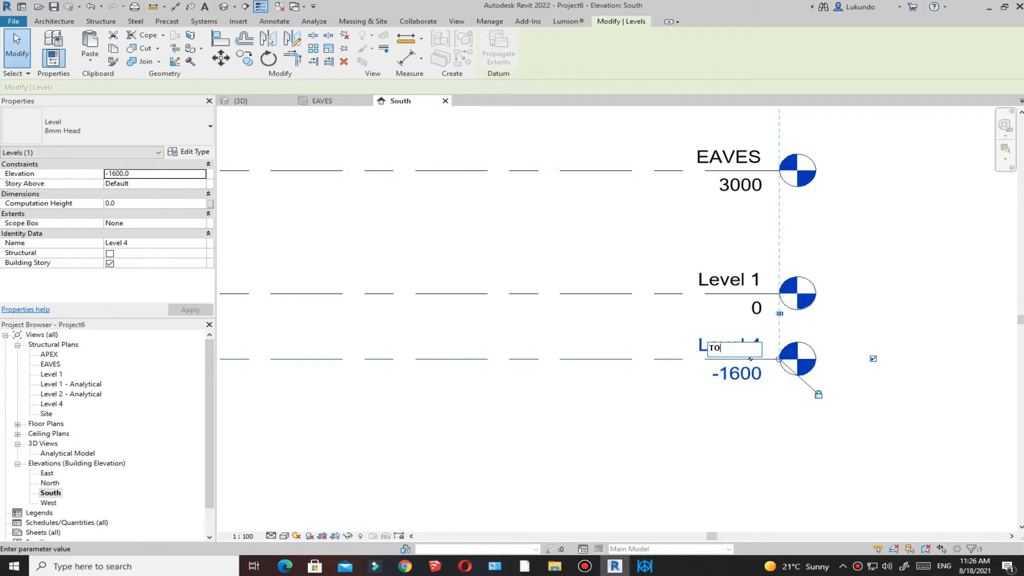
pyautogui.press('Return')
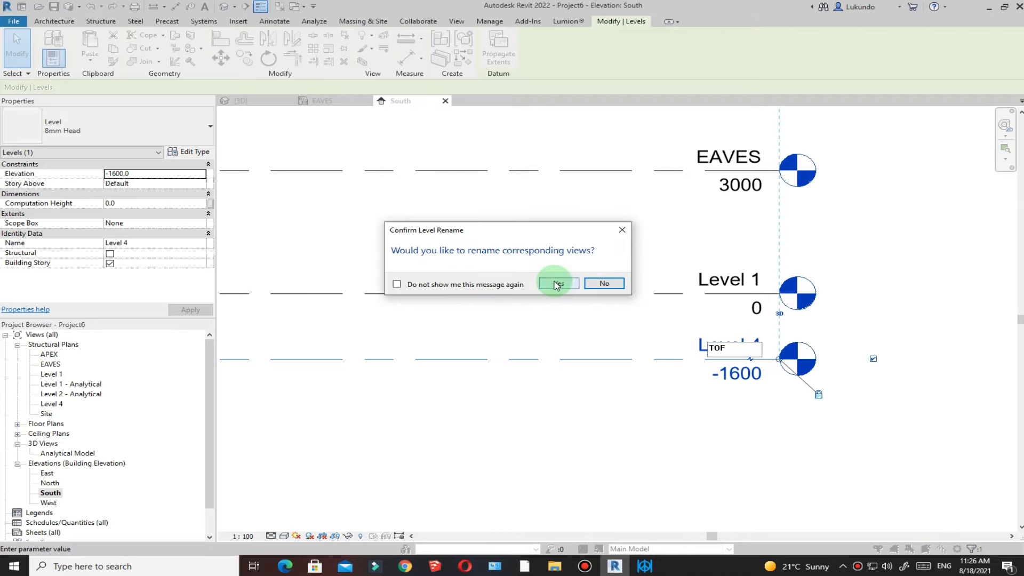
pyautogui.click(555, 284)
pyautogui.scroll(-3, 785, 426)
pyautogui.click(587, 343)
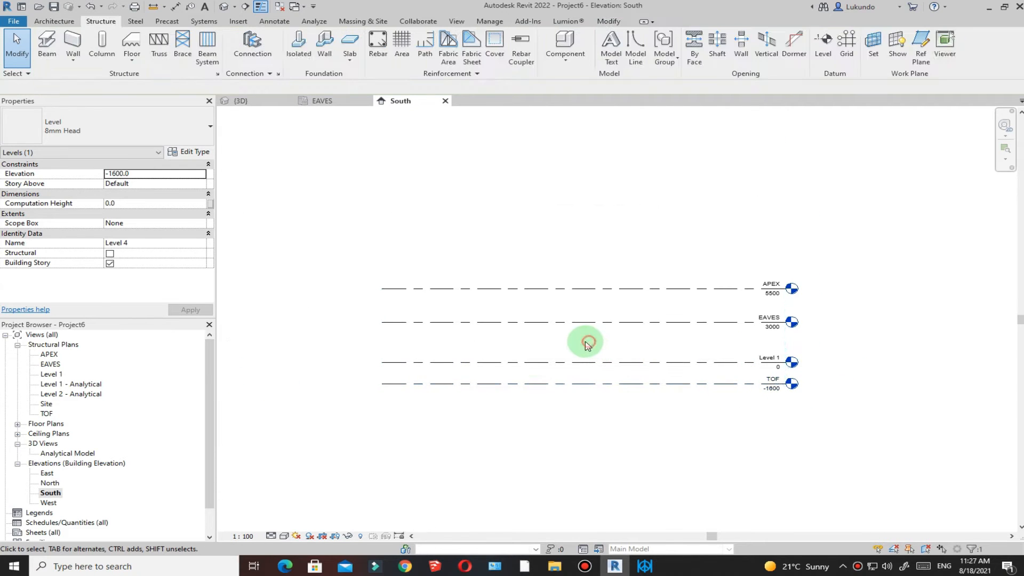
# Step: Set the EAVES level to 4000 mm above Level 1
pyautogui.click(529, 311)
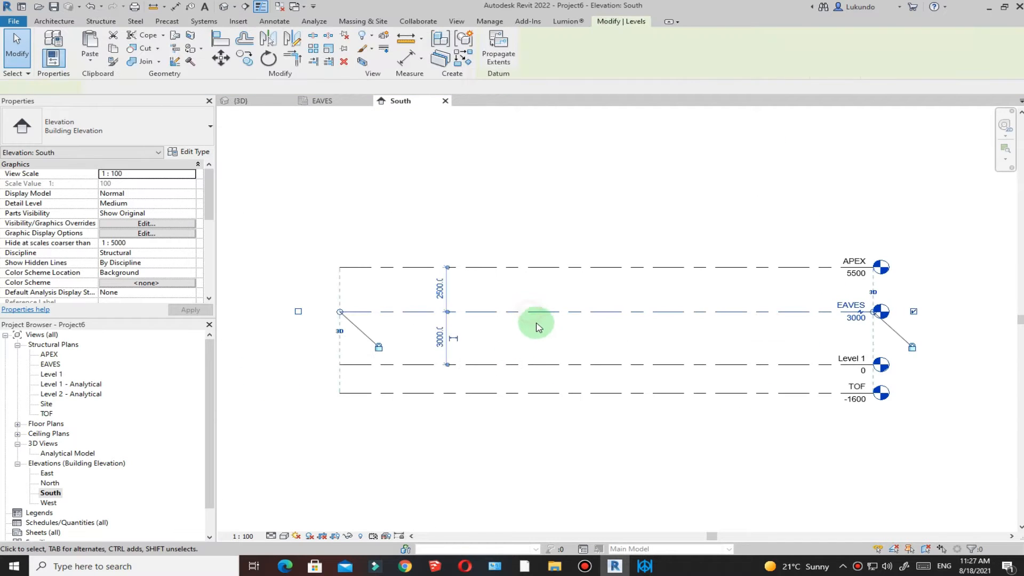
pyautogui.click(440, 338)
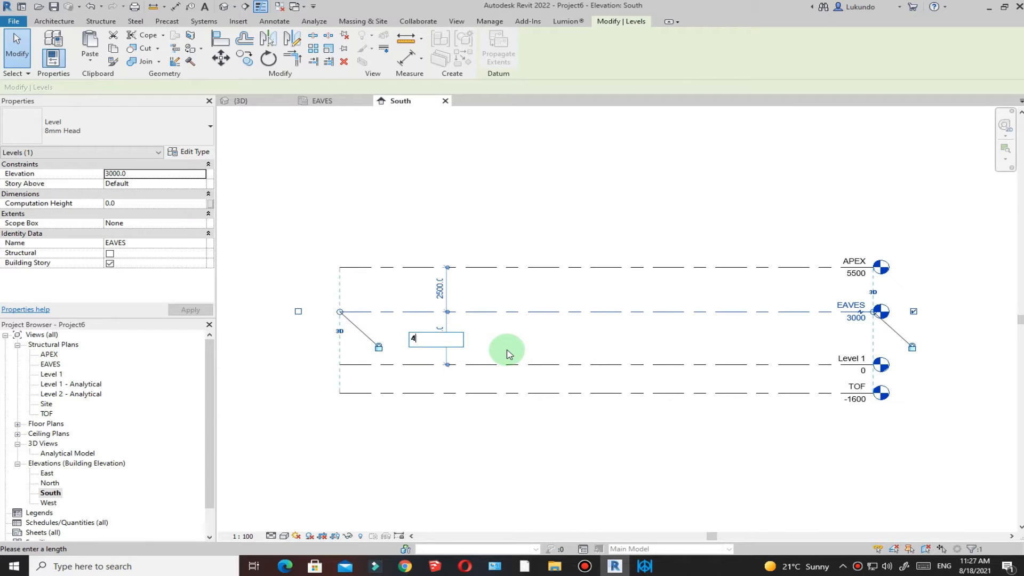
pyautogui.press('Return')
pyautogui.click(522, 337)
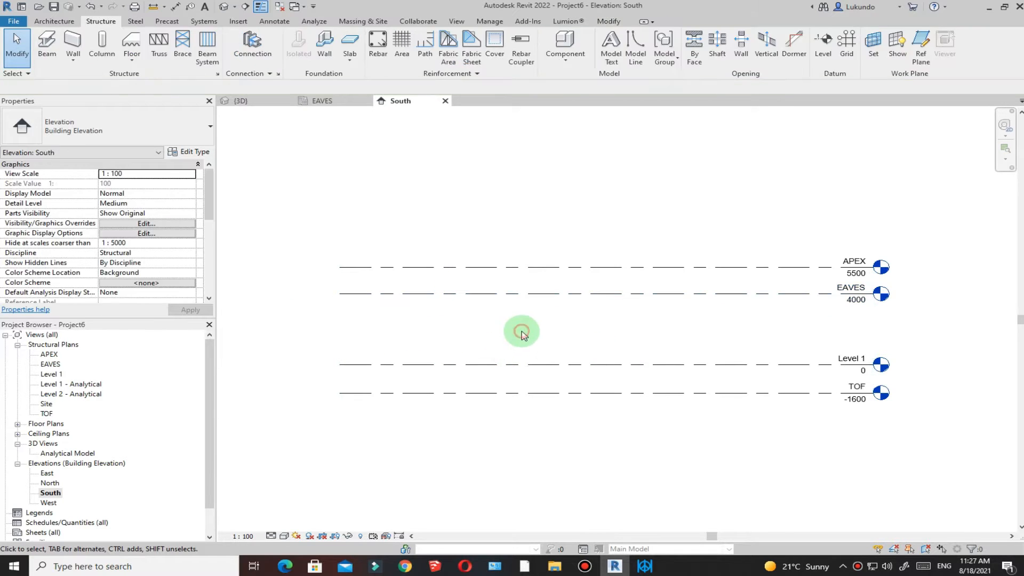
# Step: Set the APEX level to 1200 mm above the EAVES level
pyautogui.click(554, 269)
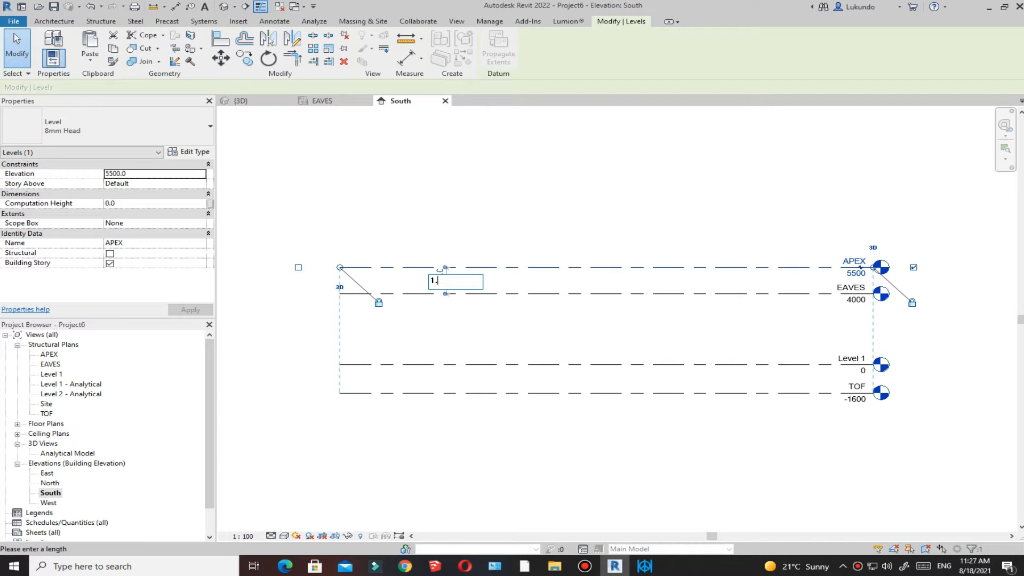
pyautogui.click(569, 306)
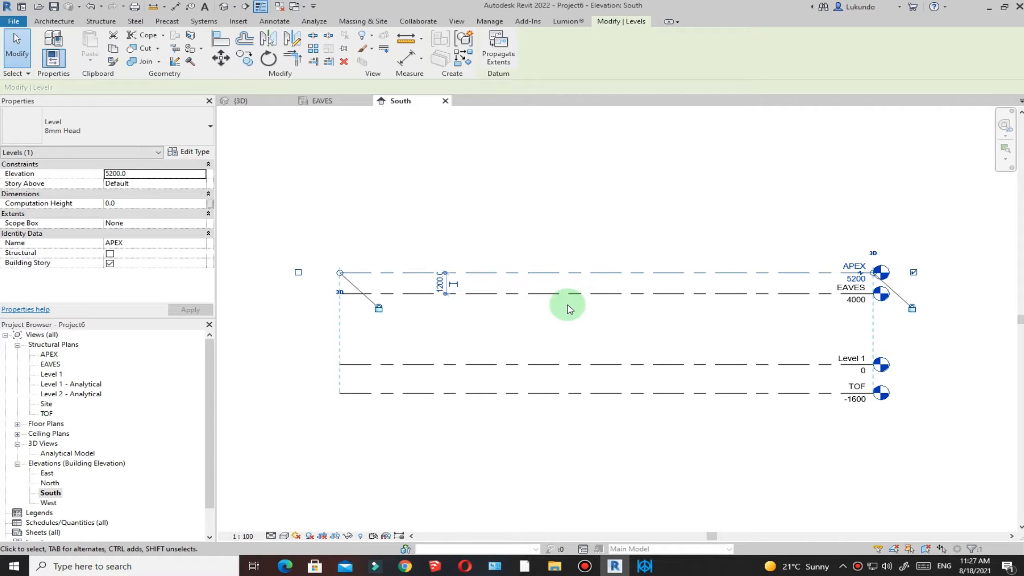
pyautogui.scroll(5, 434, 287)
pyautogui.scroll(3, 471, 274)
pyautogui.scroll(-6, 434, 290)
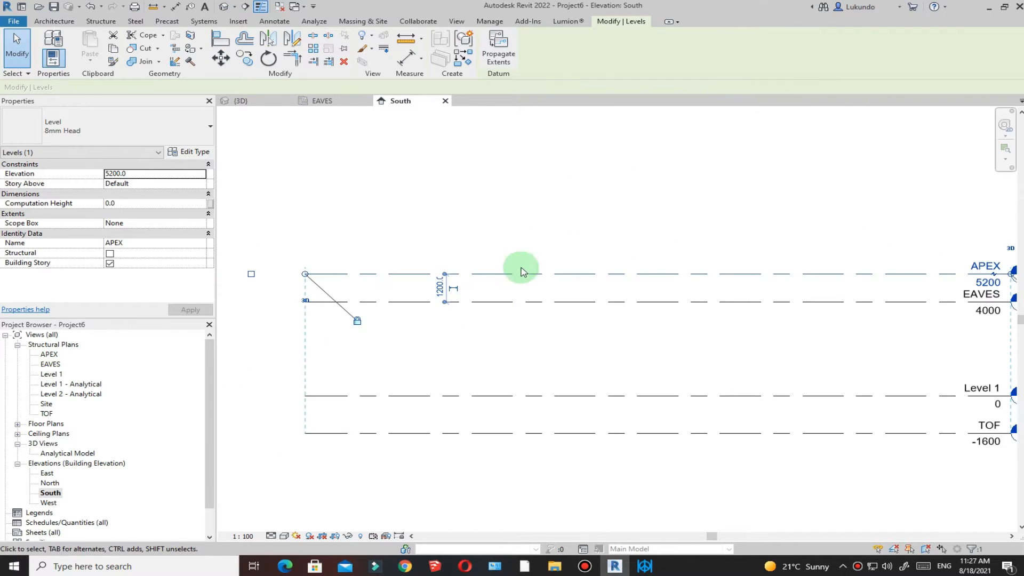
# Step: Set the TOF level to 1000 mm below Level 1
pyautogui.scroll(-3, 443, 286)
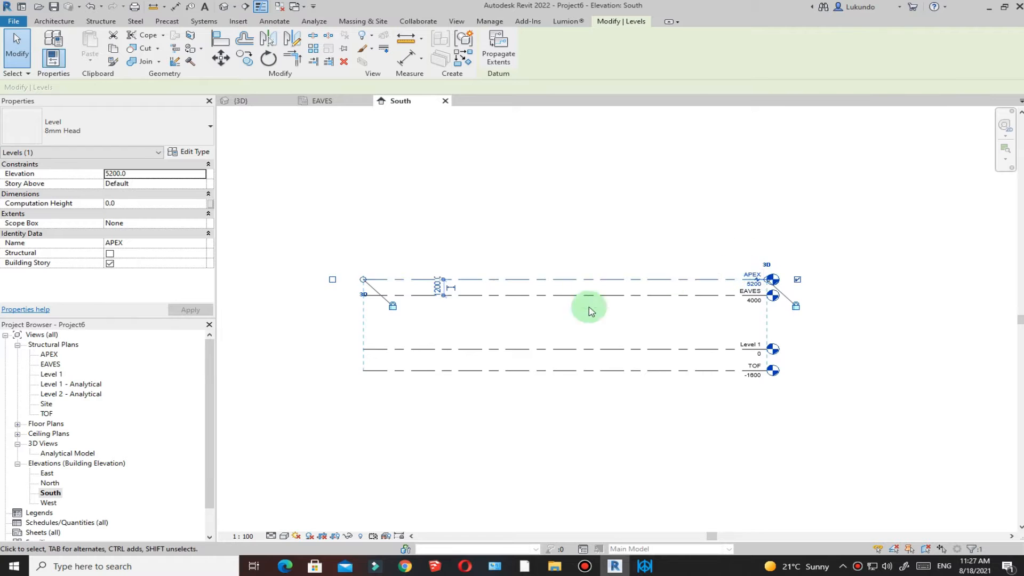
pyautogui.scroll(2, 589, 307)
pyautogui.click(631, 201)
pyautogui.scroll(-2, 612, 265)
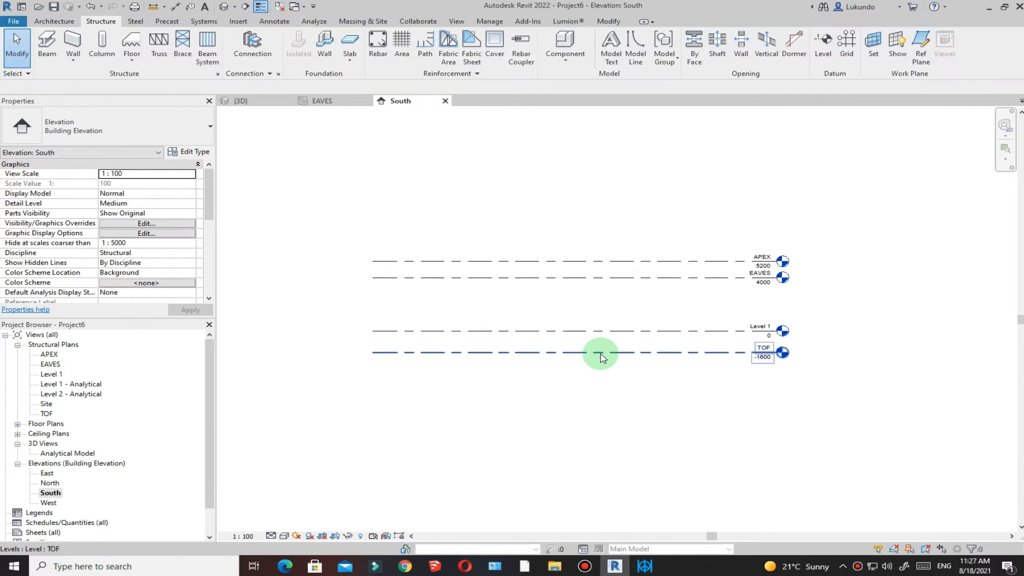
pyautogui.click(601, 355)
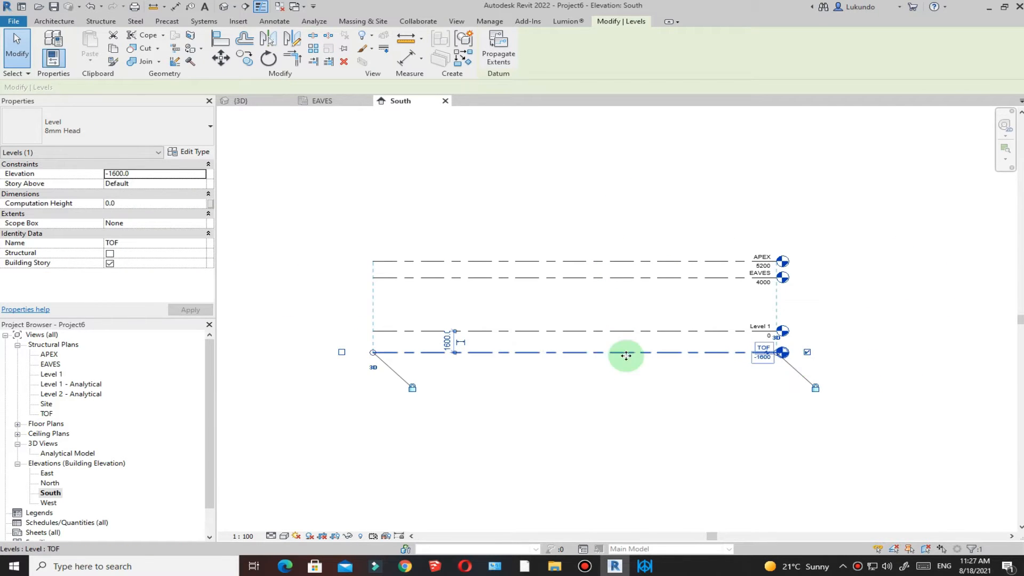
pyautogui.scroll(3, 438, 345)
pyautogui.click(485, 332)
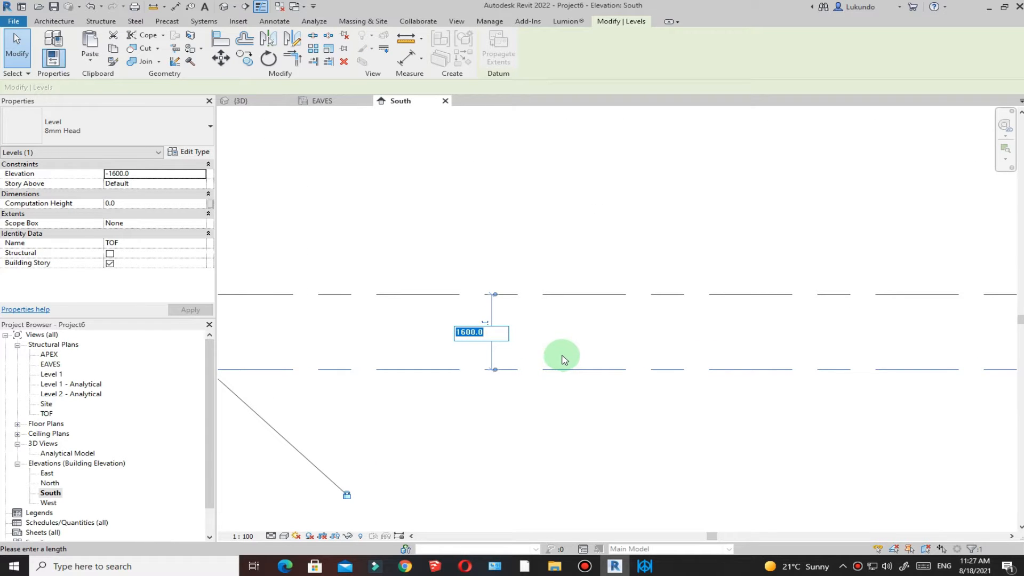
pyautogui.write('1M')
pyautogui.press('Return')
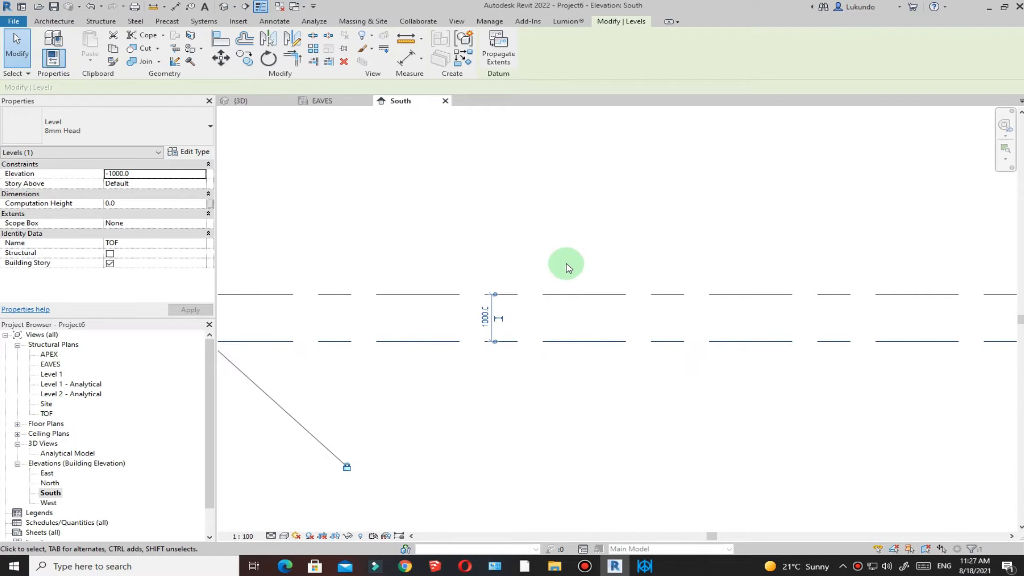
pyautogui.click(560, 240)
pyautogui.scroll(-2, 504, 367)
pyautogui.scroll(-5, 506, 370)
pyautogui.scroll(4, 614, 363)
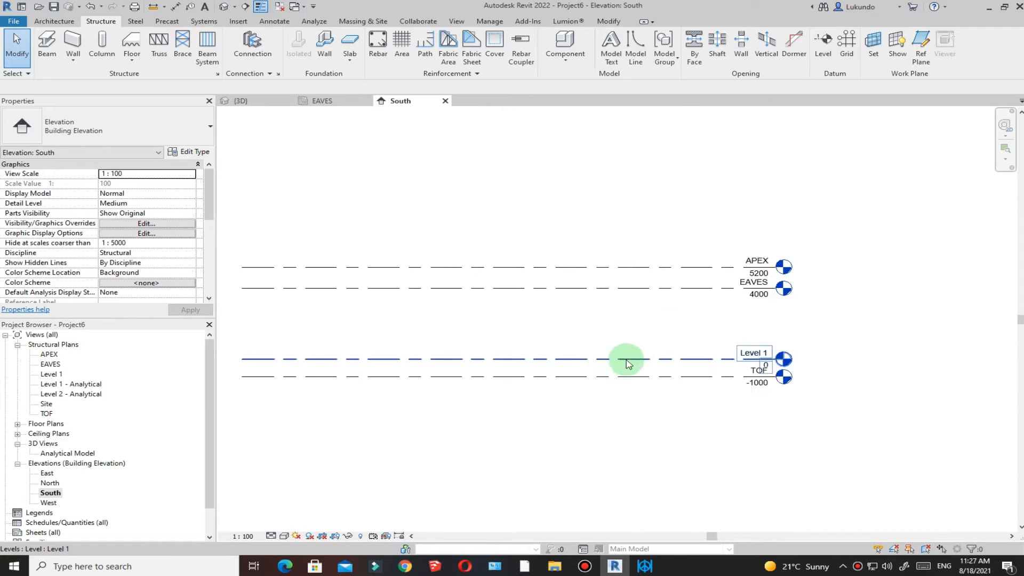
pyautogui.scroll(-2, 729, 272)
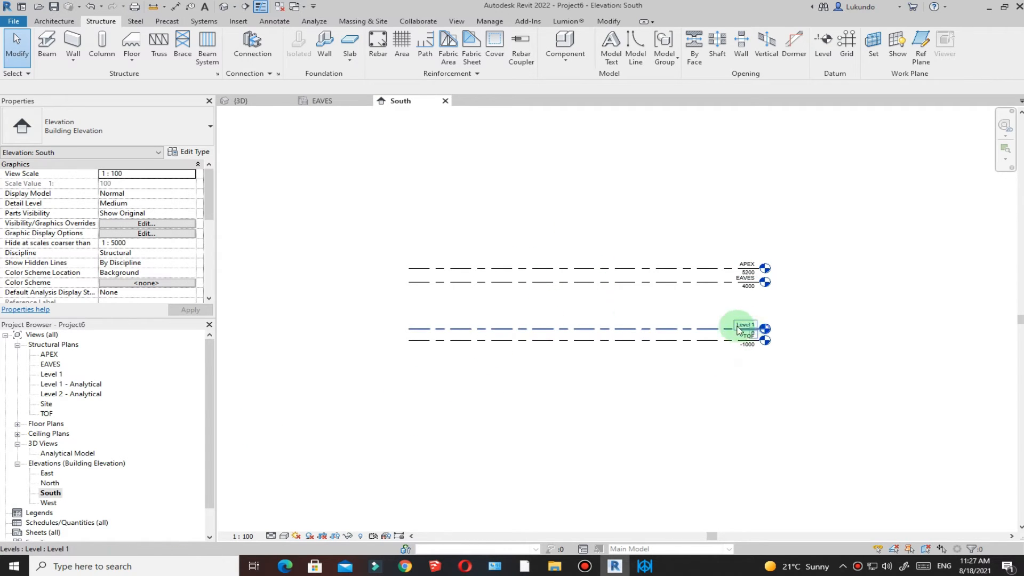
# Step: Open the Level 1 structural plan and draw two vertical grid lines of equal length, 6000 mm apart
pyautogui.doubleClick(52, 377)
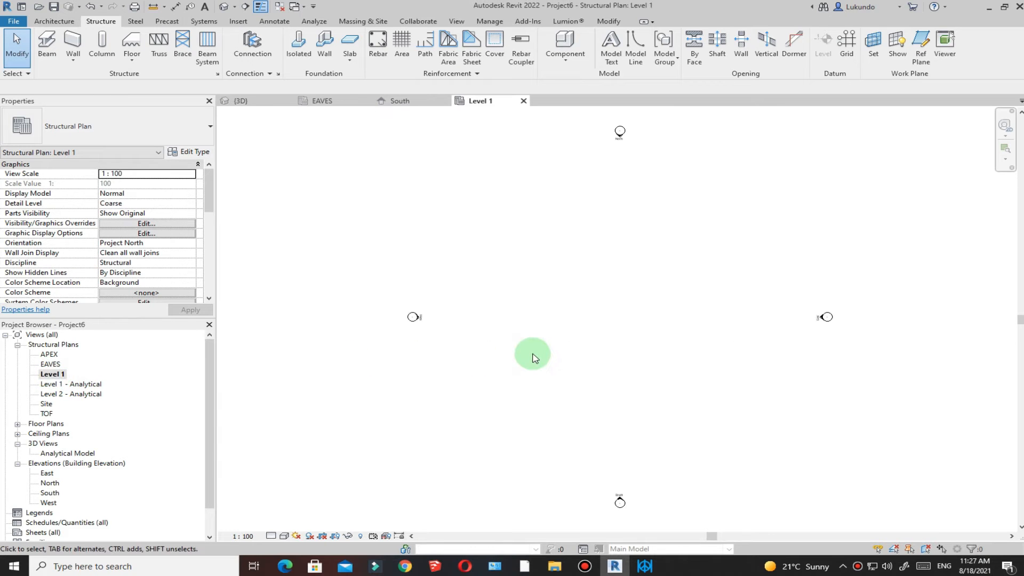
pyautogui.scroll(-1, 505, 318)
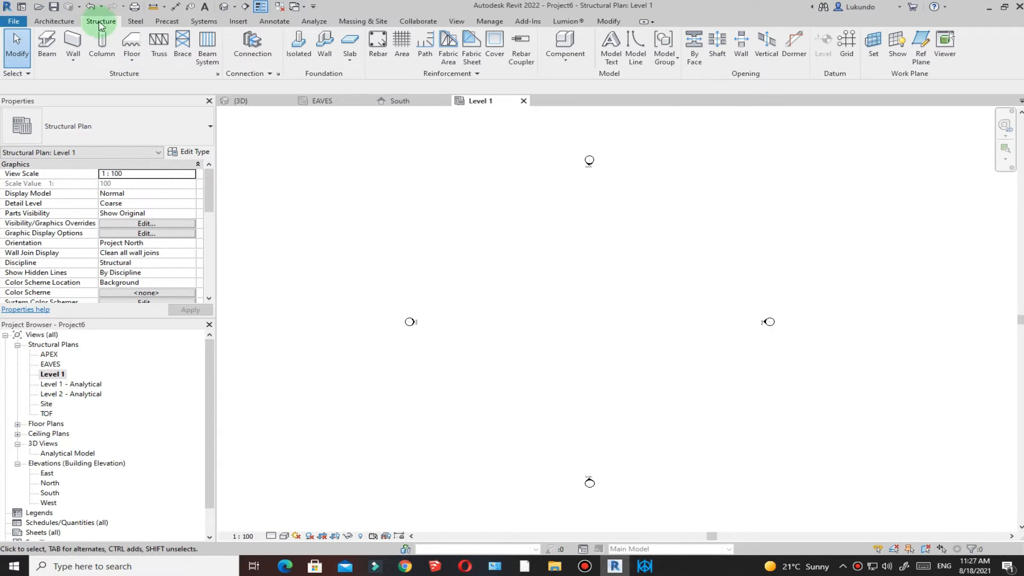
pyautogui.click(846, 45)
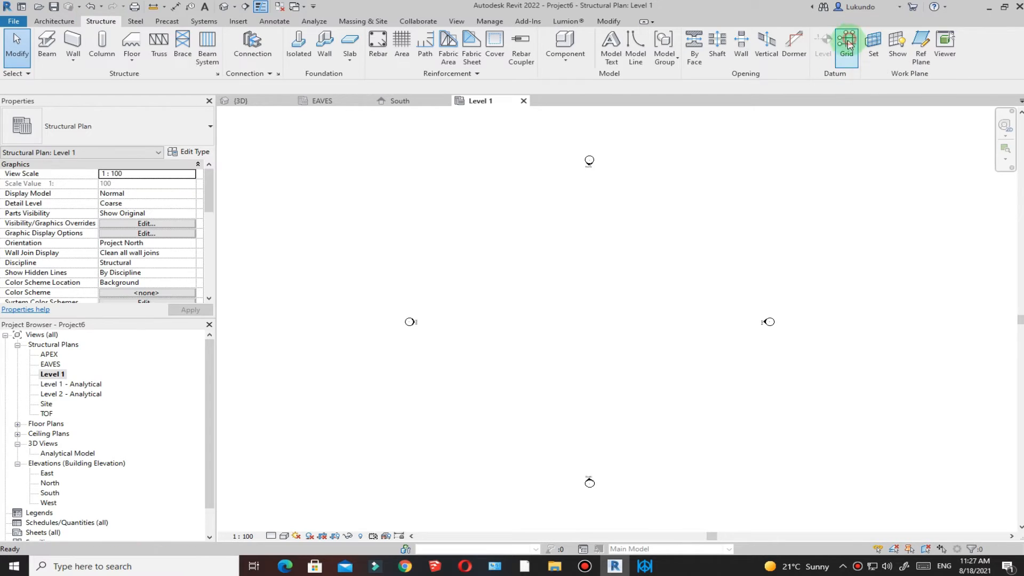
pyautogui.click(495, 237)
pyautogui.click(495, 427)
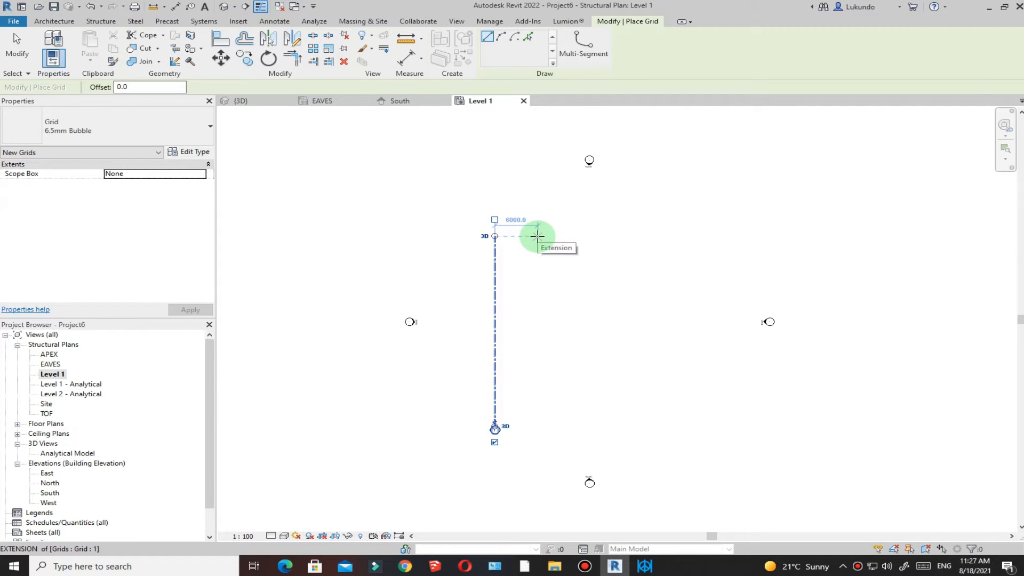
pyautogui.click(538, 237)
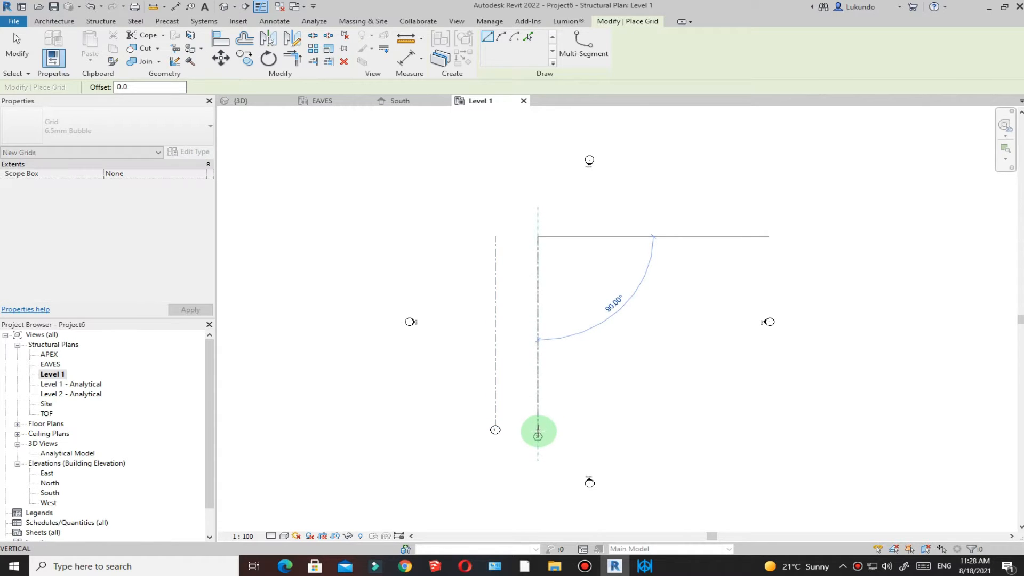
pyautogui.click(538, 427)
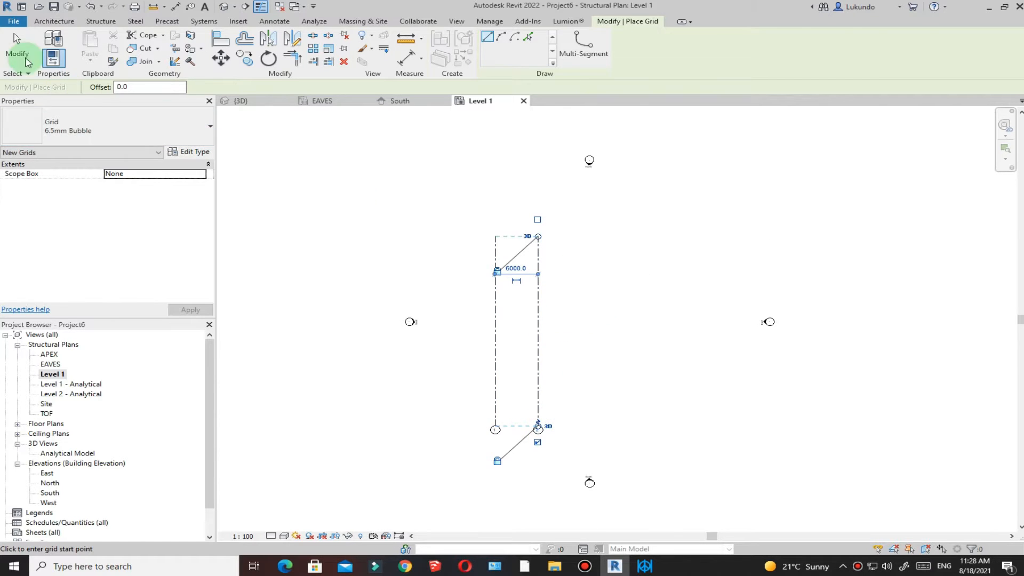
pyautogui.click(16, 52)
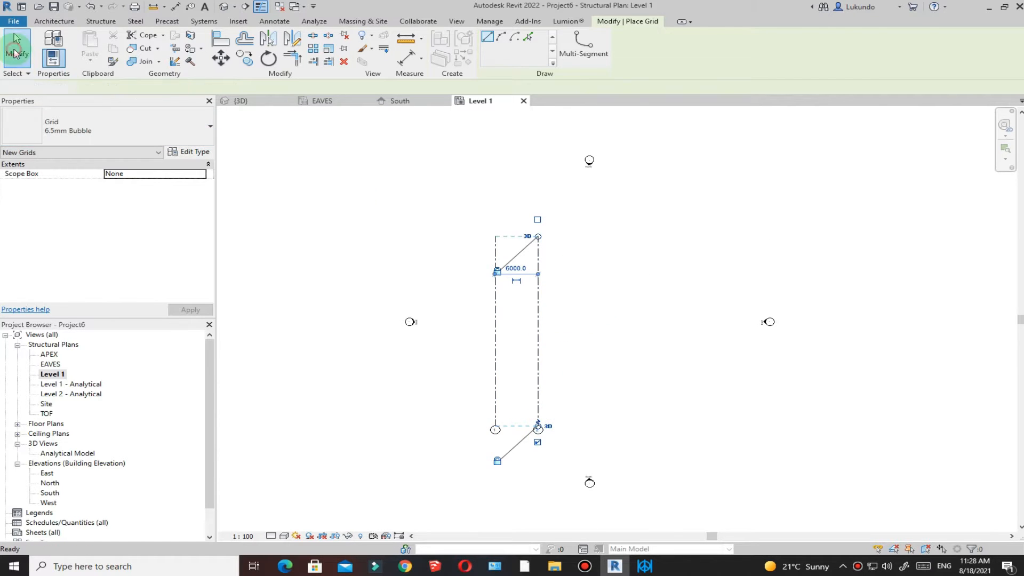
# Step: Copy grid 2 three times to its right with multiple, constrained copies at 6000 mm spacing, making five vertical grids
pyautogui.click(538, 328)
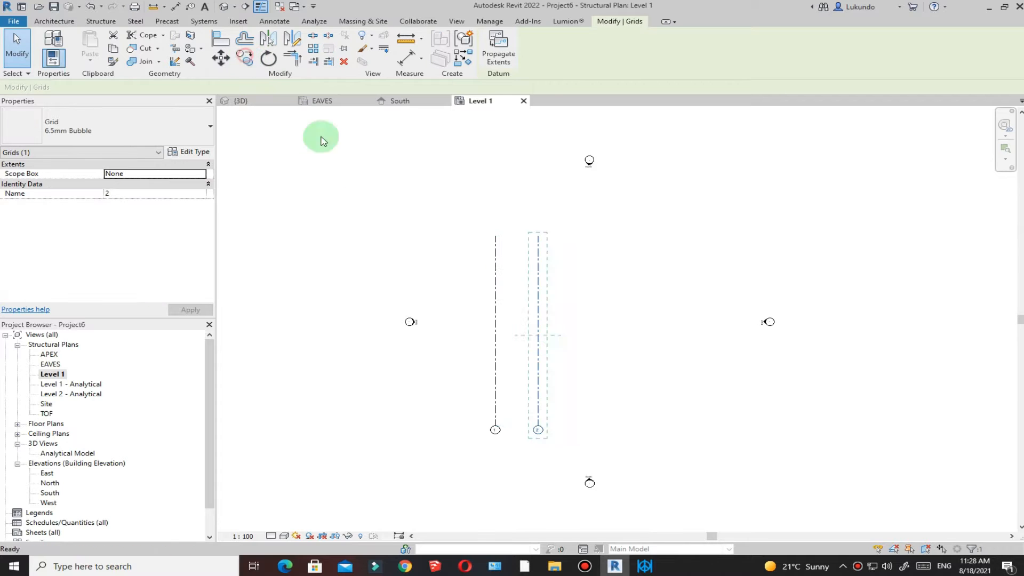
pyautogui.click(245, 58)
pyautogui.click(496, 236)
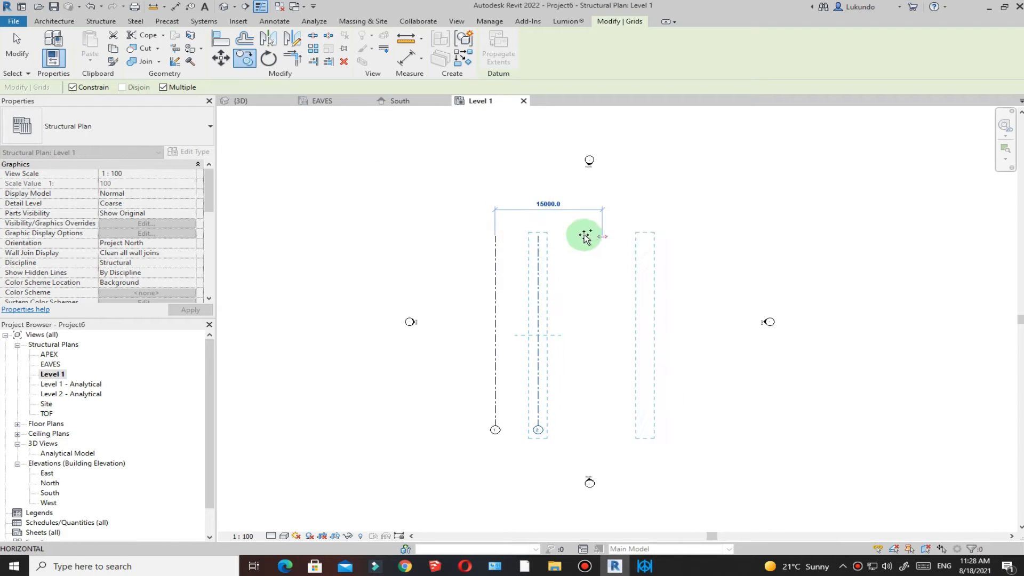
pyautogui.click(536, 235)
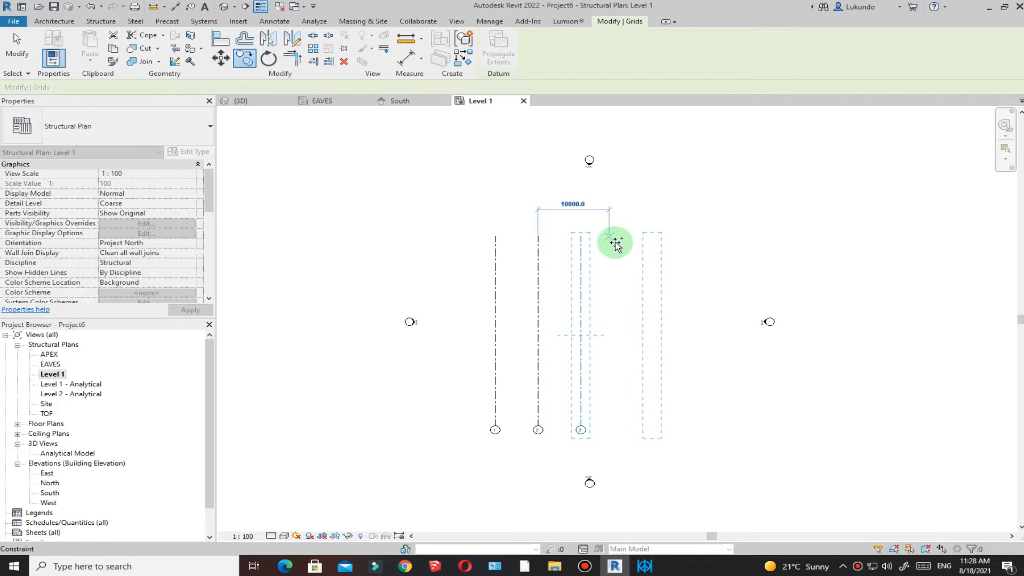
pyautogui.click(581, 238)
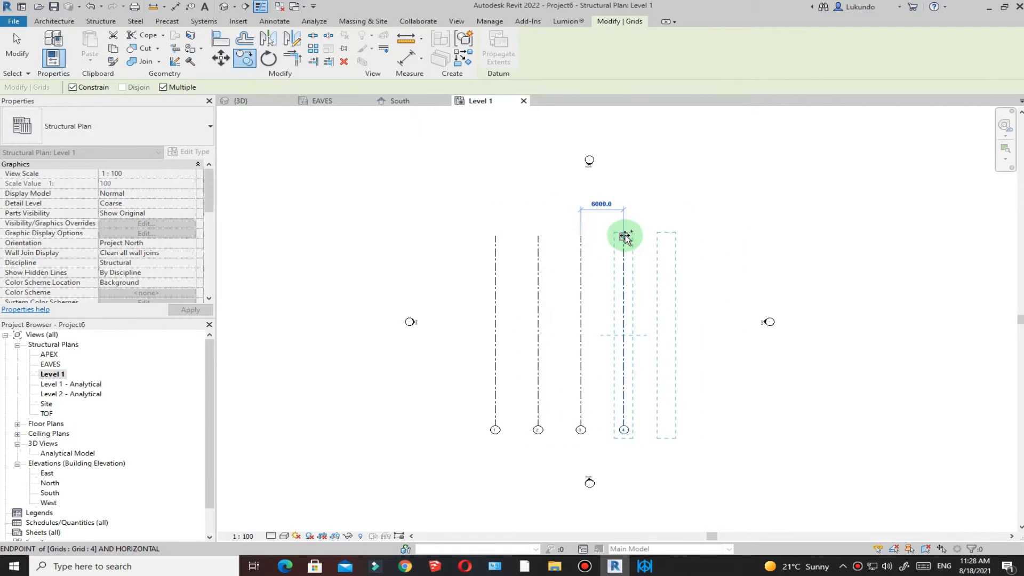
pyautogui.click(624, 235)
pyautogui.click(17, 48)
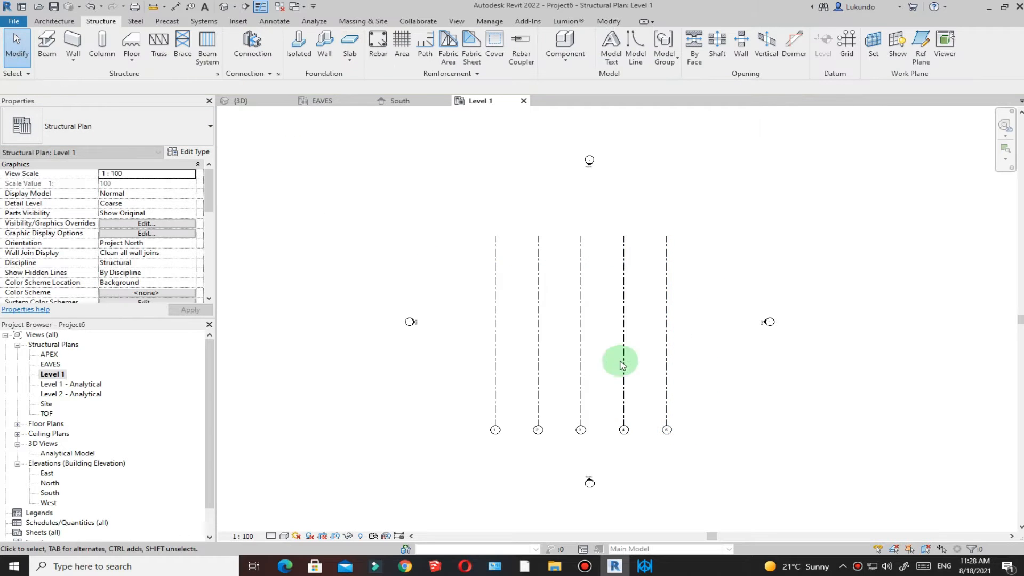
# Step: Draw a horizontal grid line crossing all five vertical grids near their upper ends
pyautogui.scroll(3, 565, 315)
pyautogui.scroll(-3, 528, 288)
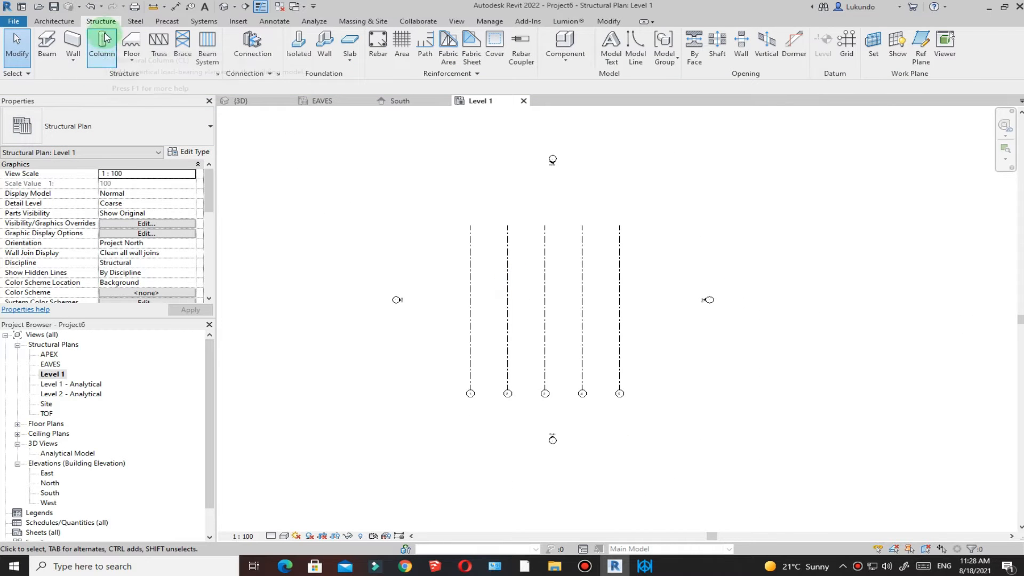
pyautogui.click(846, 43)
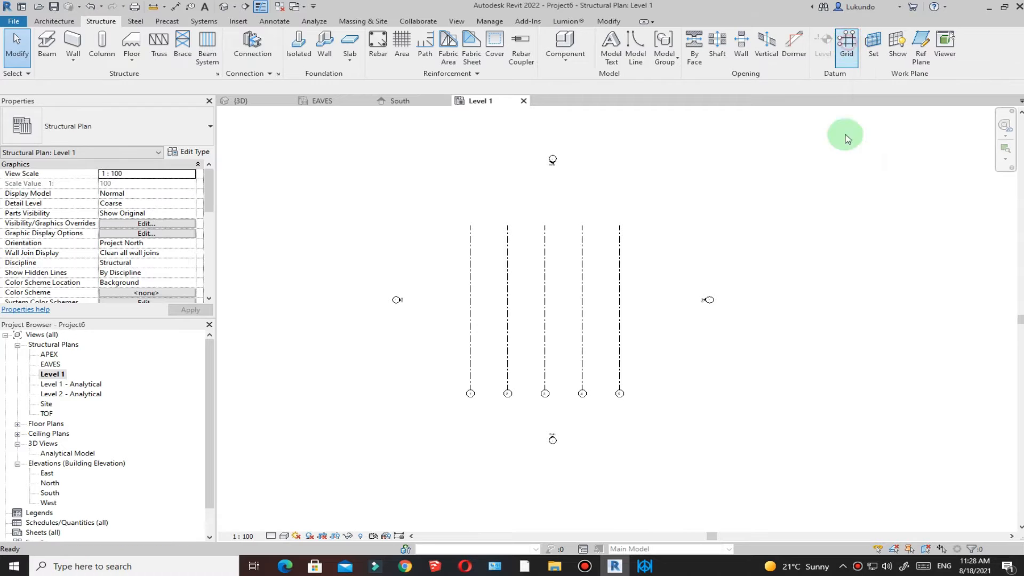
pyautogui.scroll(2, 458, 256)
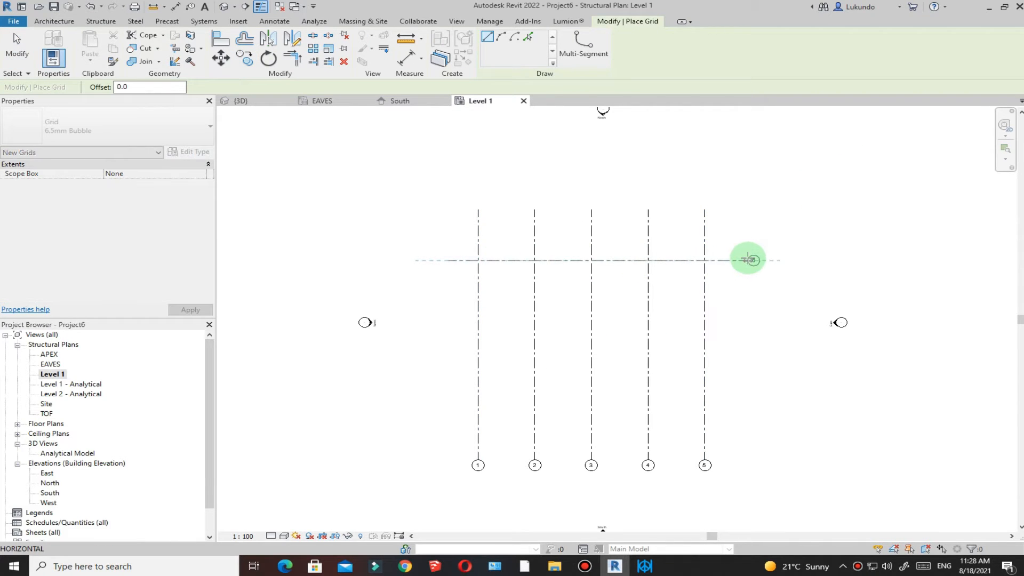
pyautogui.click(748, 259)
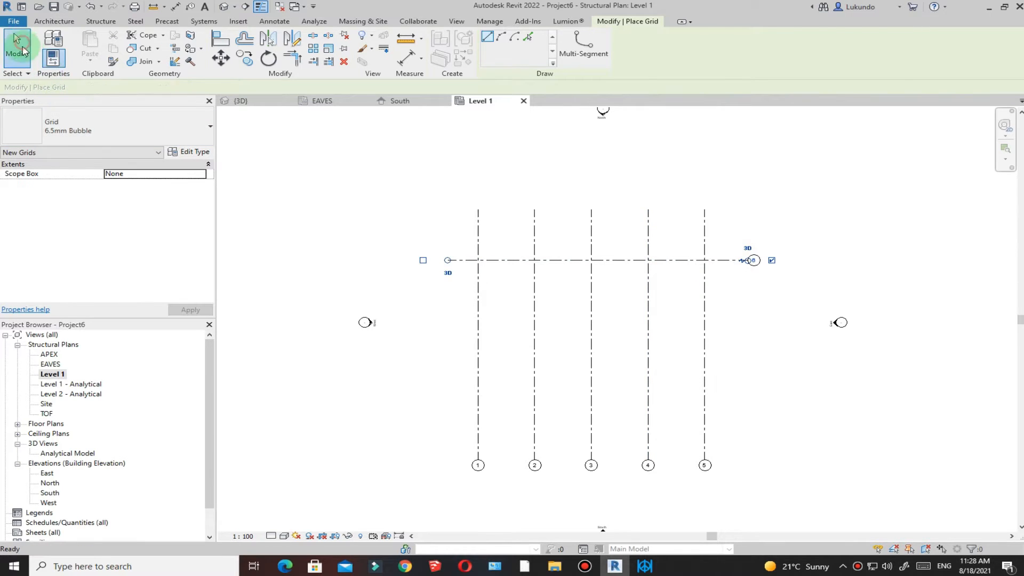
pyautogui.click(17, 43)
# Step: Rename the horizontal grid as A
pyautogui.scroll(5, 765, 261)
pyautogui.click(720, 269)
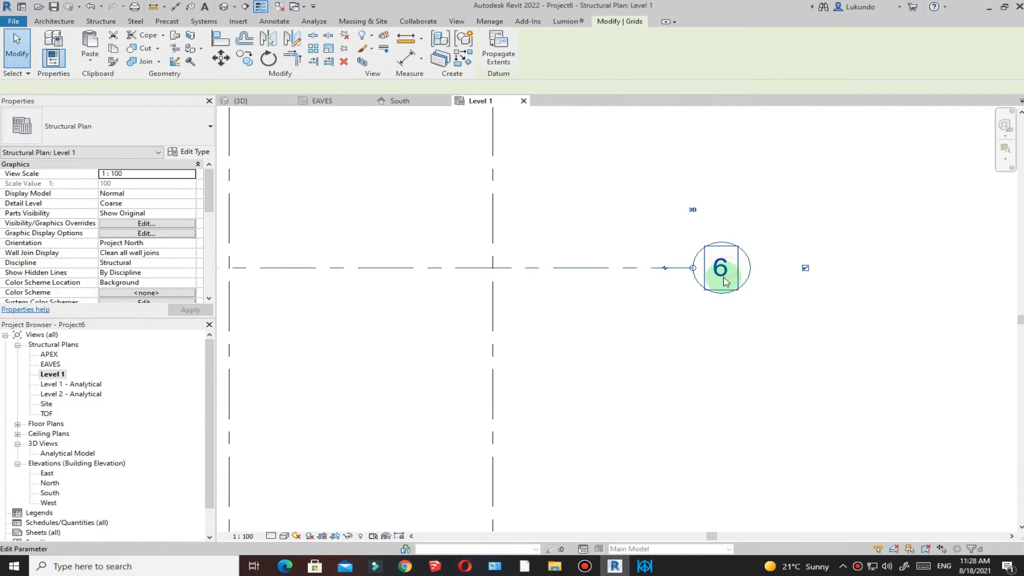
pyautogui.click(721, 268)
pyautogui.click(787, 179)
pyautogui.scroll(-5, 737, 247)
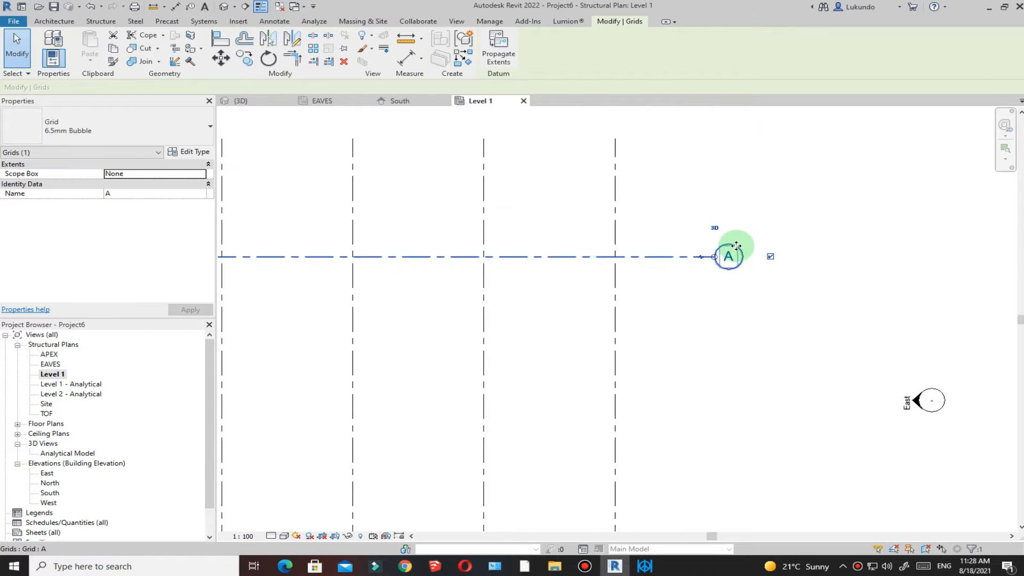
pyautogui.click(735, 314)
# Step: Draw two more horizontal grids below grid A at 10000 mm spacing, aligned with its ends
pyautogui.click(558, 252)
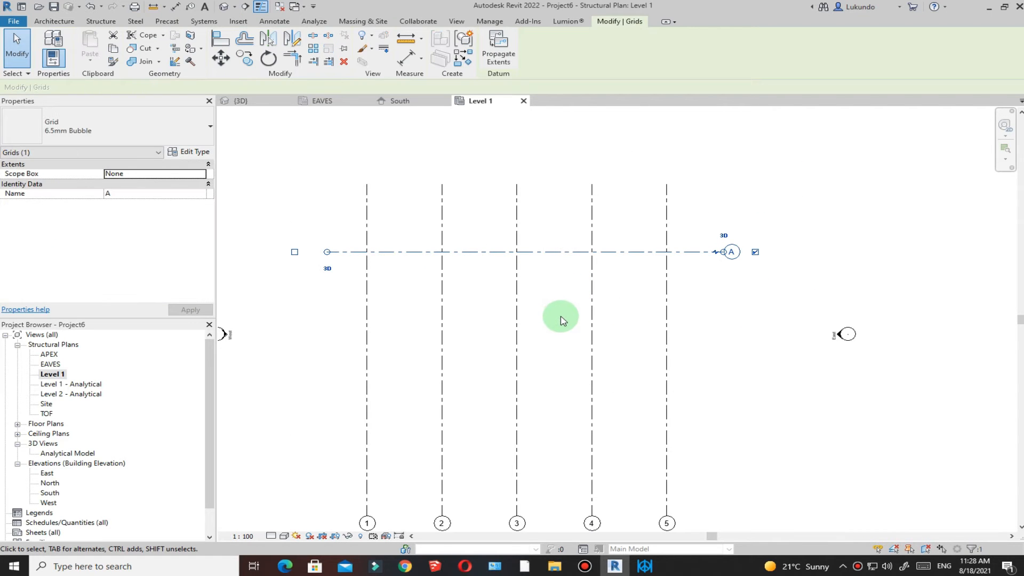
pyautogui.scroll(-2, 516, 289)
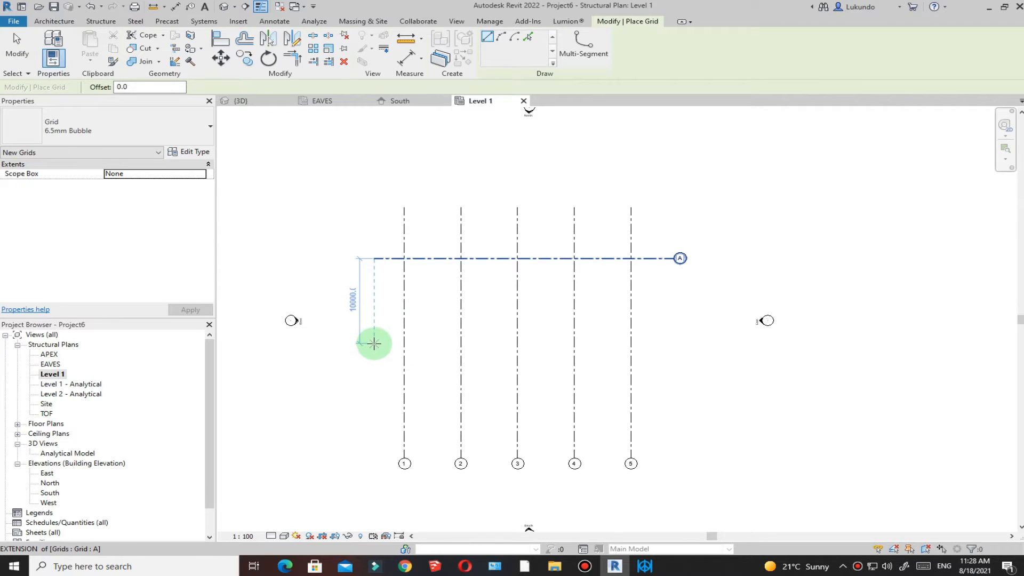
pyautogui.click(374, 343)
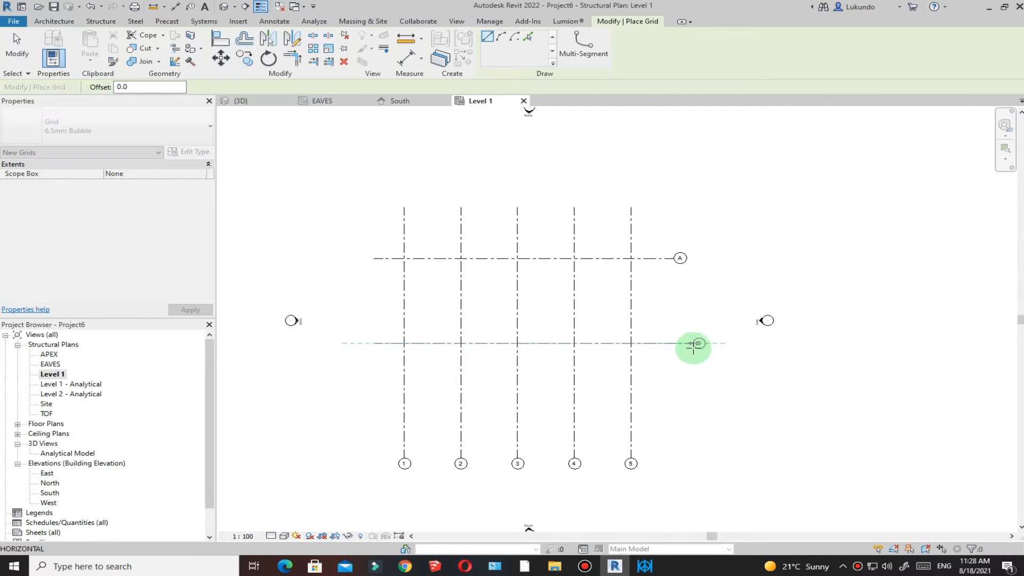
pyautogui.click(676, 344)
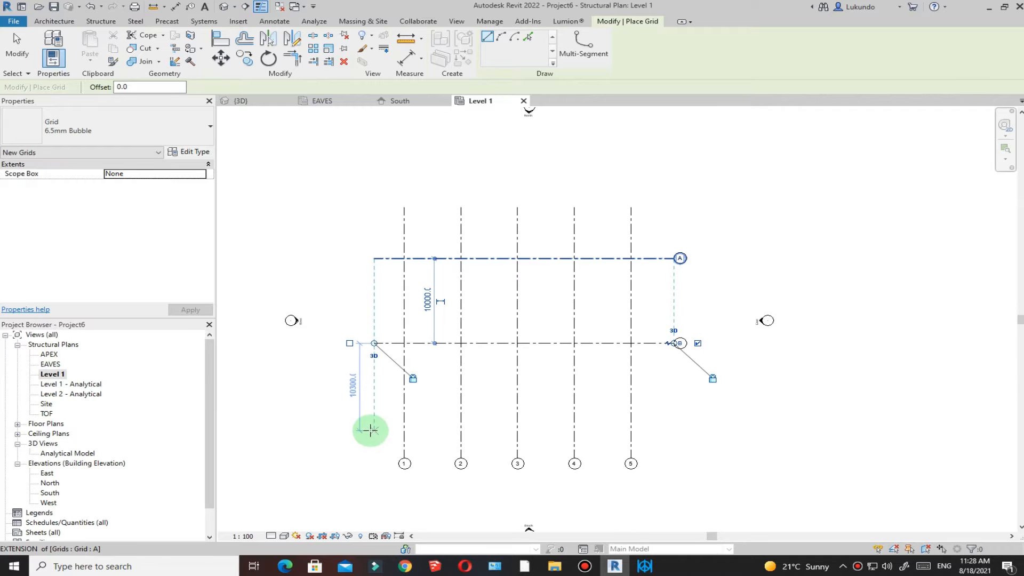
pyautogui.click(371, 426)
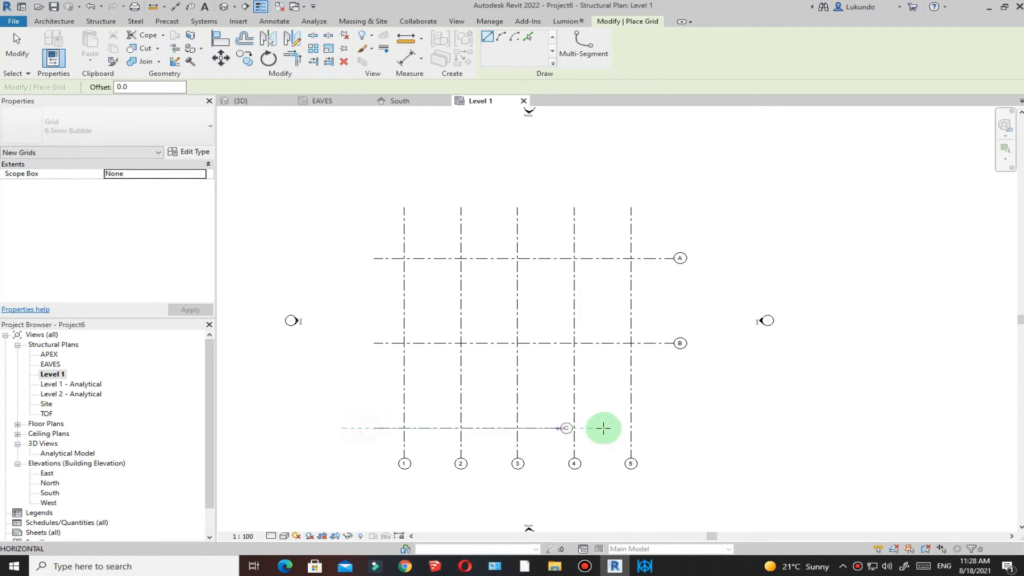
pyautogui.click(671, 426)
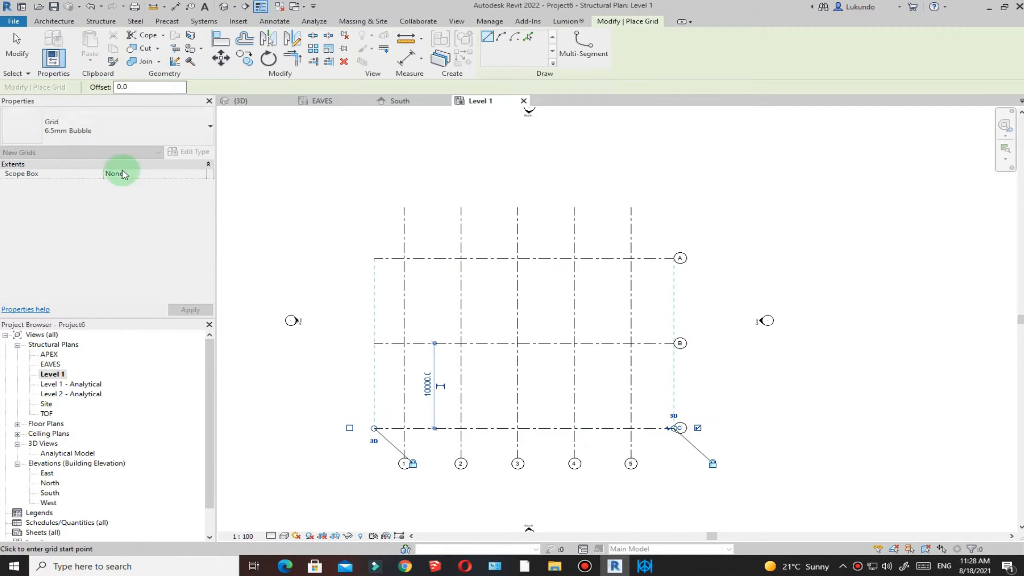
pyautogui.click(17, 62)
pyautogui.scroll(-2, 567, 361)
pyautogui.scroll(4, 557, 362)
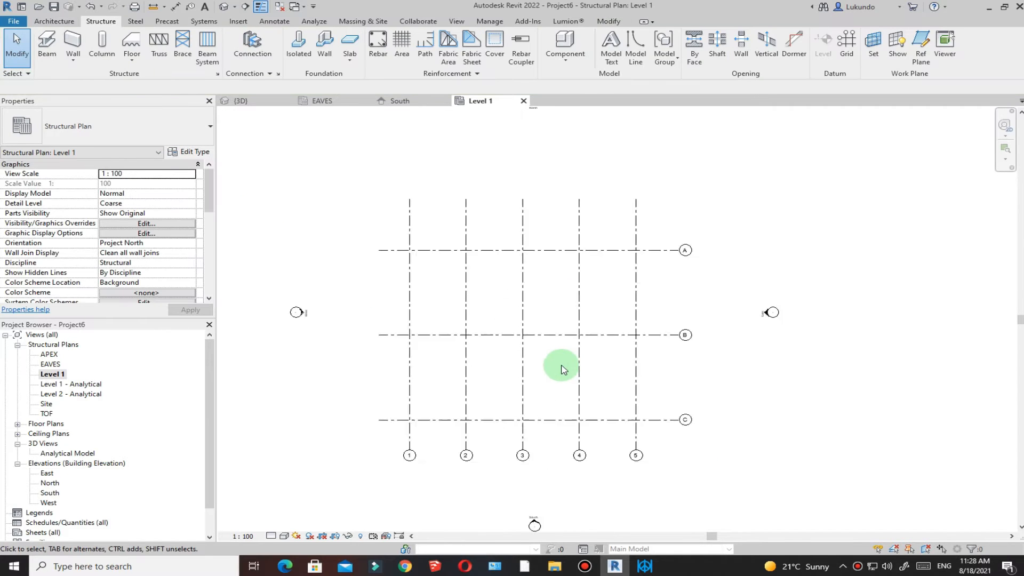
pyautogui.scroll(-2, 558, 331)
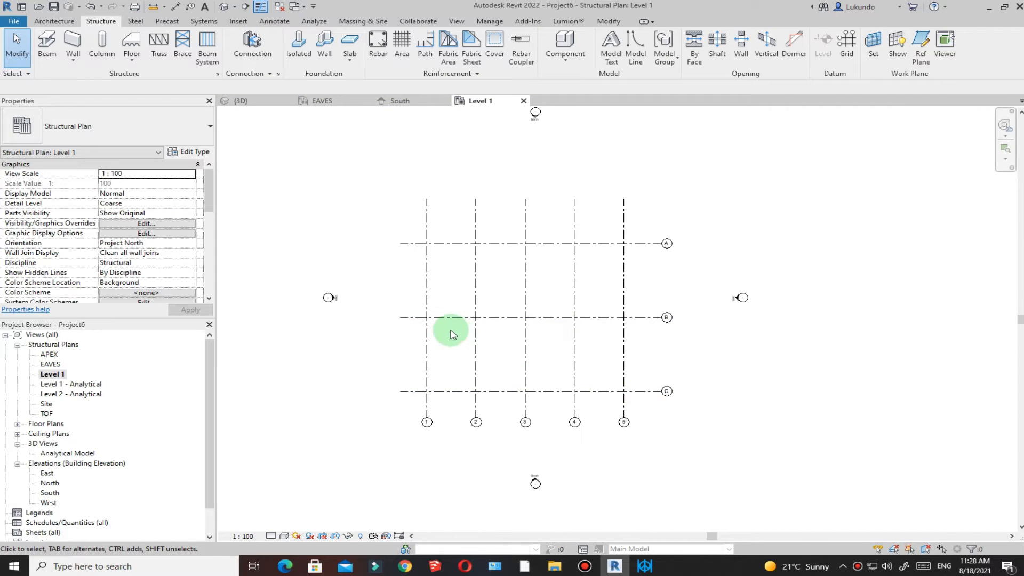
pyautogui.scroll(3, 475, 341)
pyautogui.scroll(-2, 472, 333)
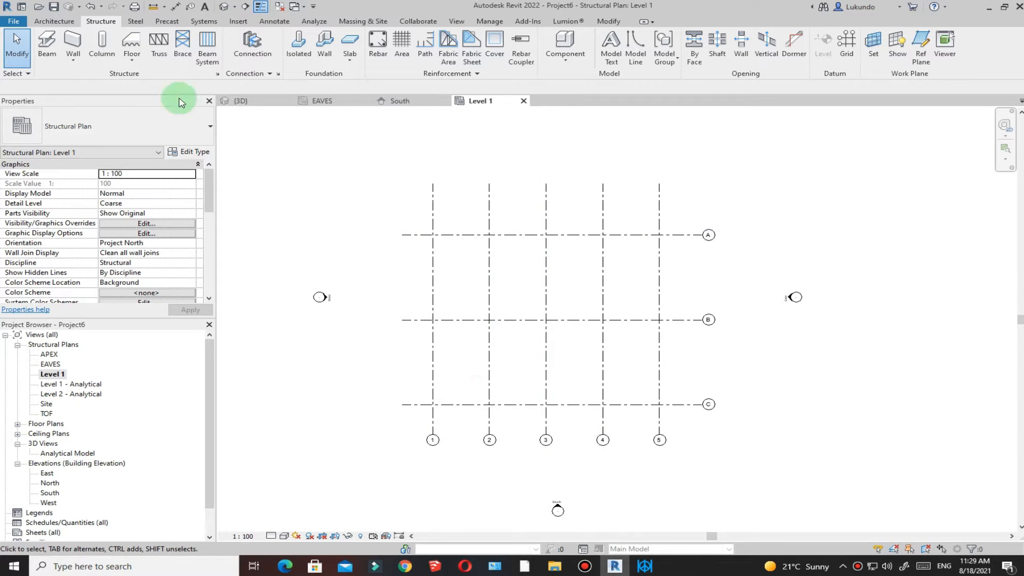
# Step: Start placing vertical structural columns of type UC305x305x97, set by Height up to the EAVES level
pyautogui.click(102, 45)
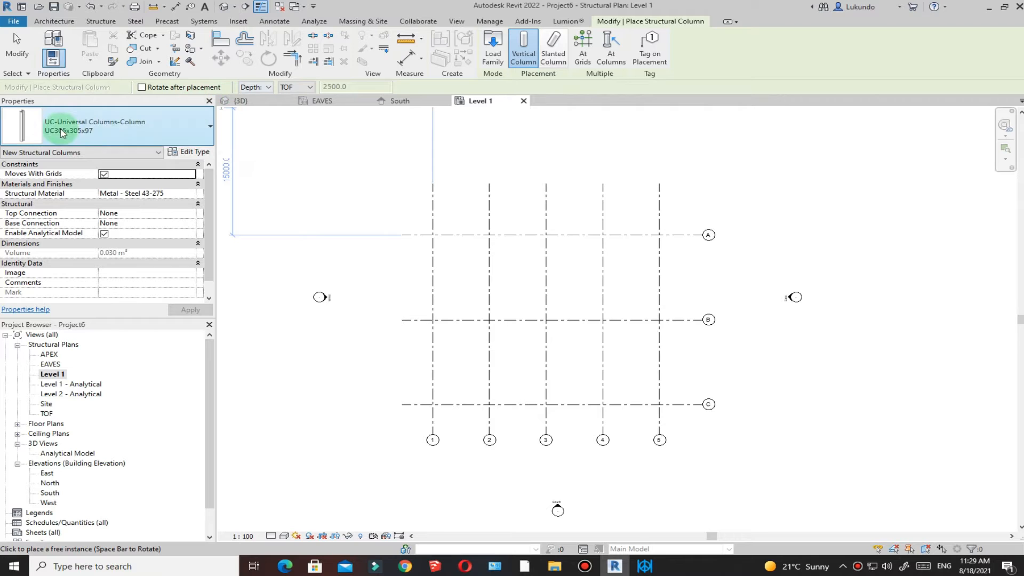
pyautogui.click(210, 128)
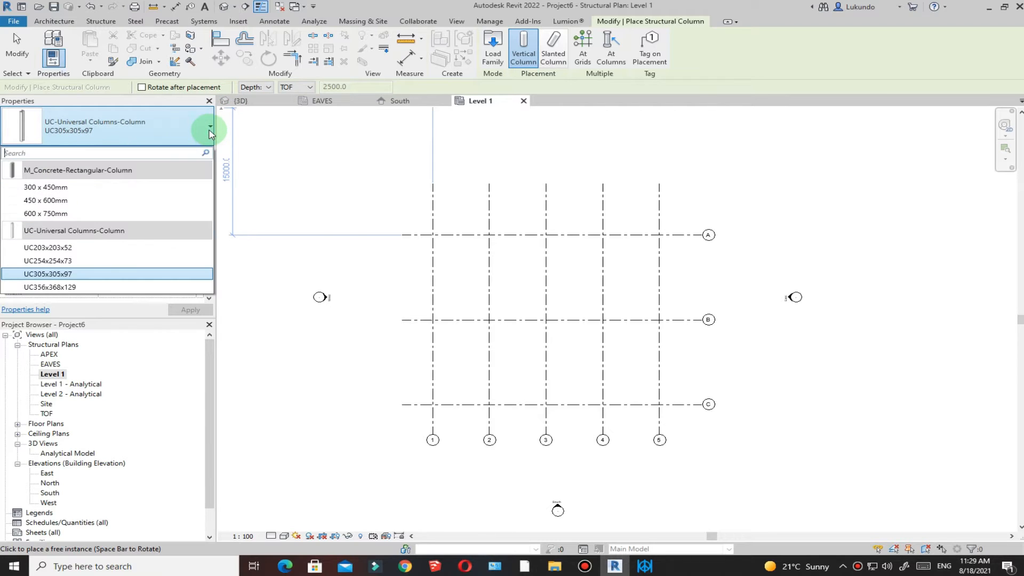
pyautogui.click(48, 274)
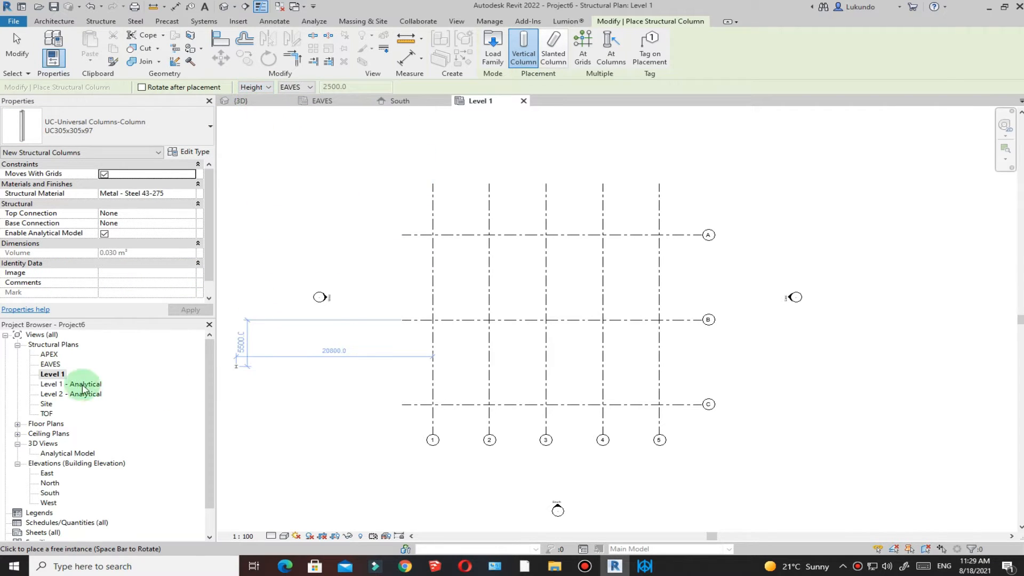
pyautogui.click(310, 87)
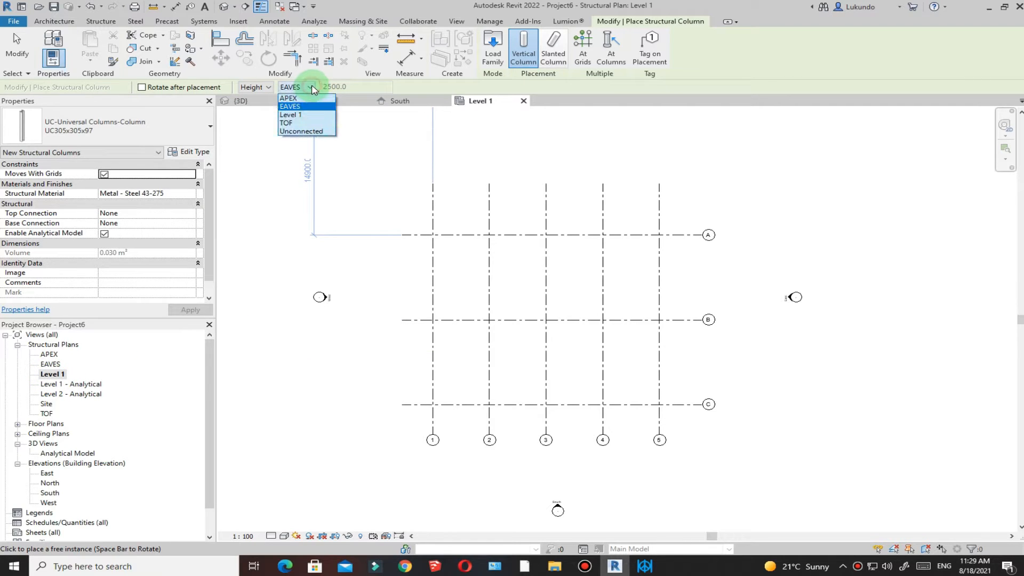
pyautogui.click(292, 108)
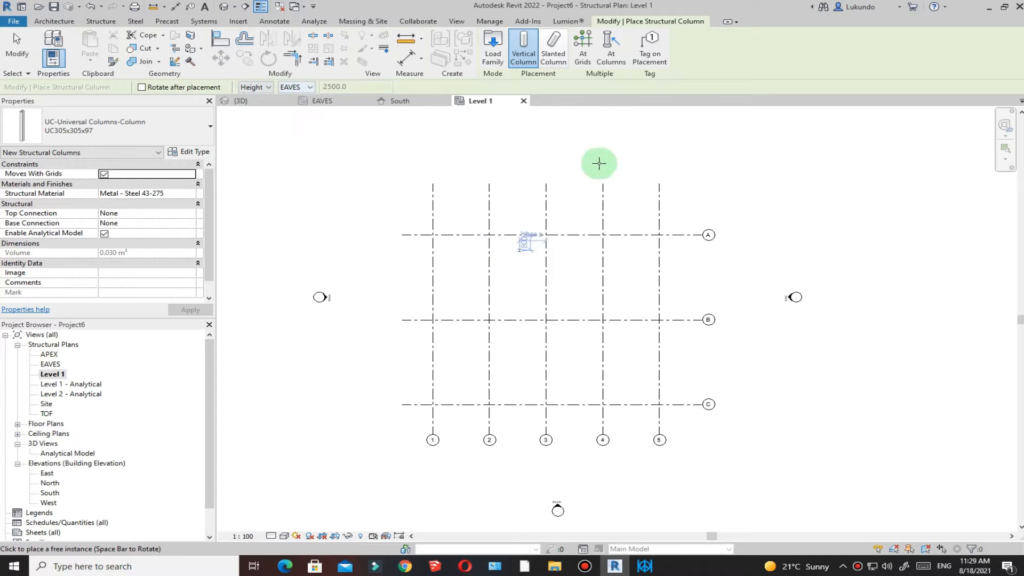
pyautogui.click(525, 53)
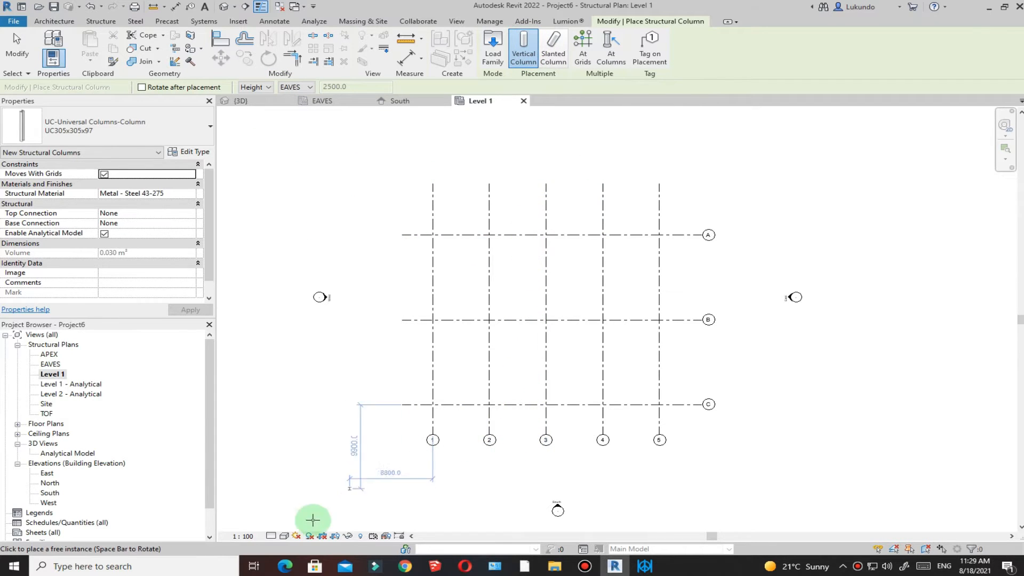
# Step: Set the Level 1 plan's detail level to Fine
pyautogui.click(266, 536)
pyautogui.click(271, 536)
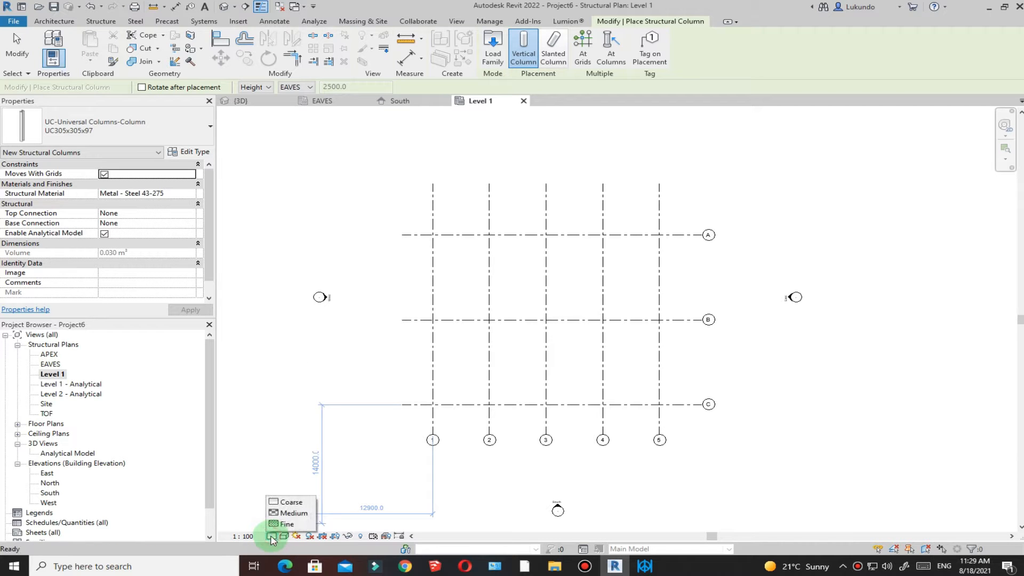
pyautogui.click(283, 525)
# Step: Place UC305x305x97 columns at the intersections of grid 1 with grids C and B, and finish column placement
pyautogui.scroll(5, 433, 404)
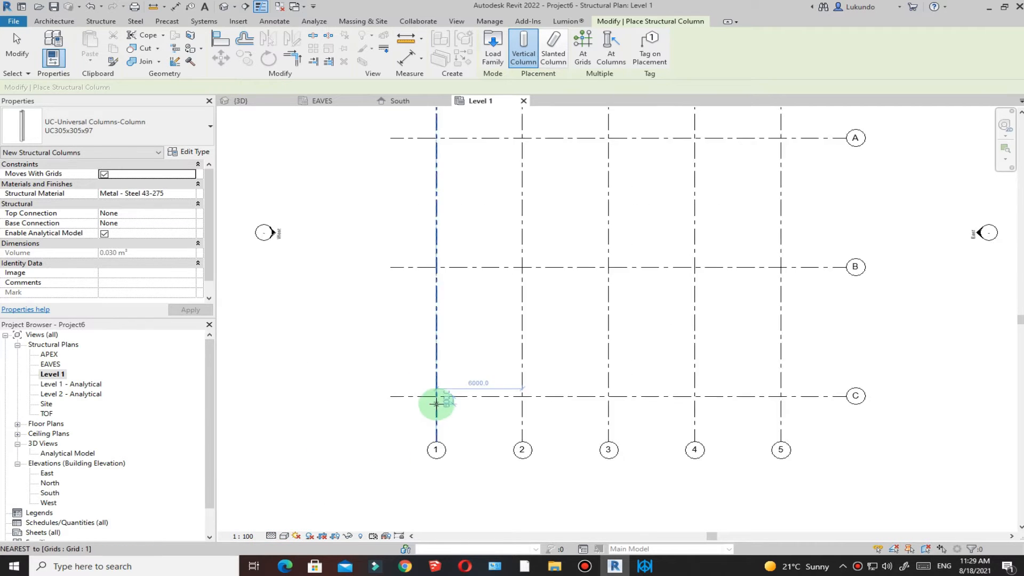
pyautogui.scroll(4, 436, 382)
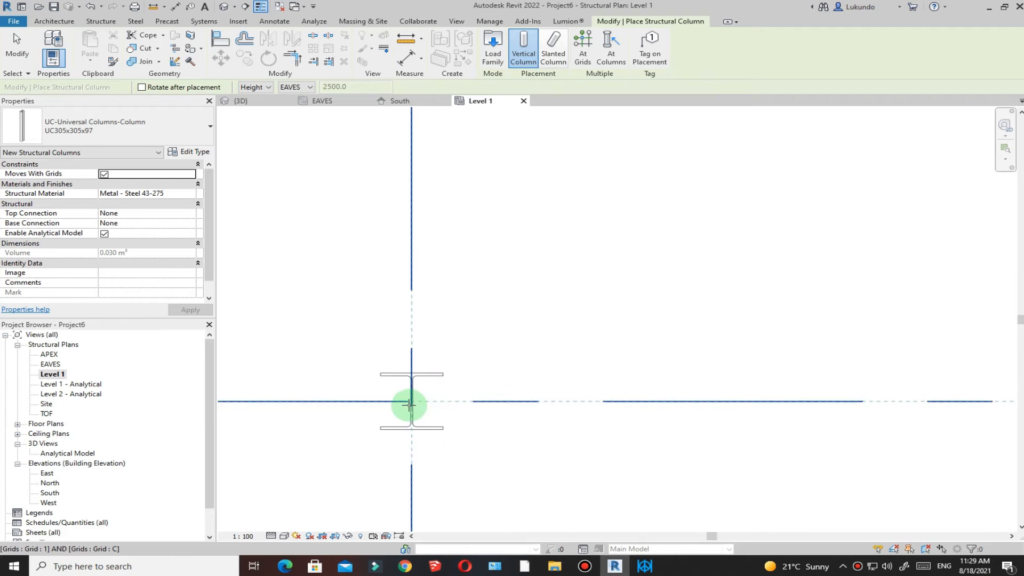
pyautogui.click(410, 405)
pyautogui.scroll(-8, 451, 471)
pyautogui.scroll(2, 448, 347)
pyautogui.scroll(4, 448, 347)
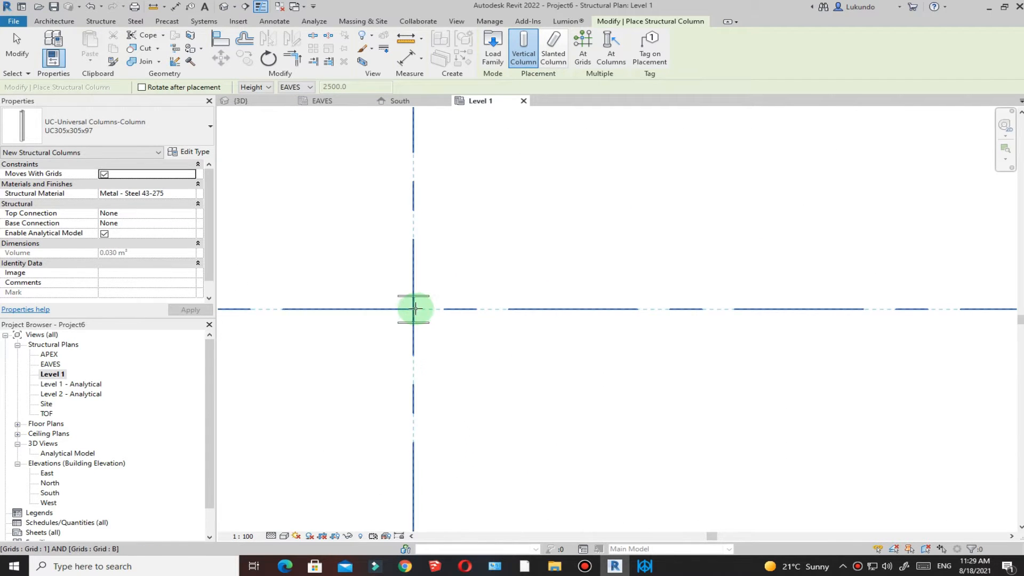
pyautogui.click(414, 309)
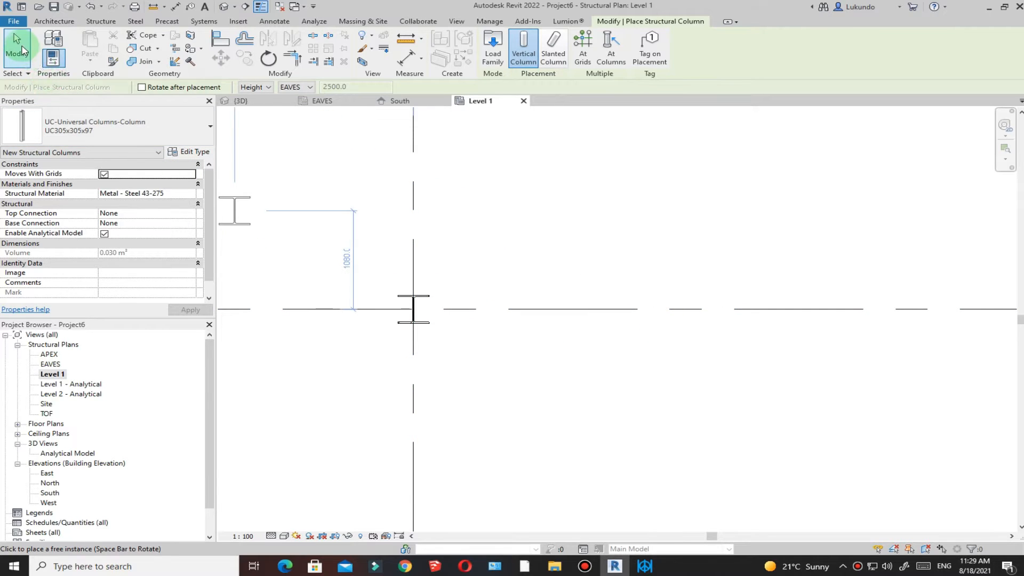
pyautogui.click(17, 52)
pyautogui.scroll(-5, 439, 293)
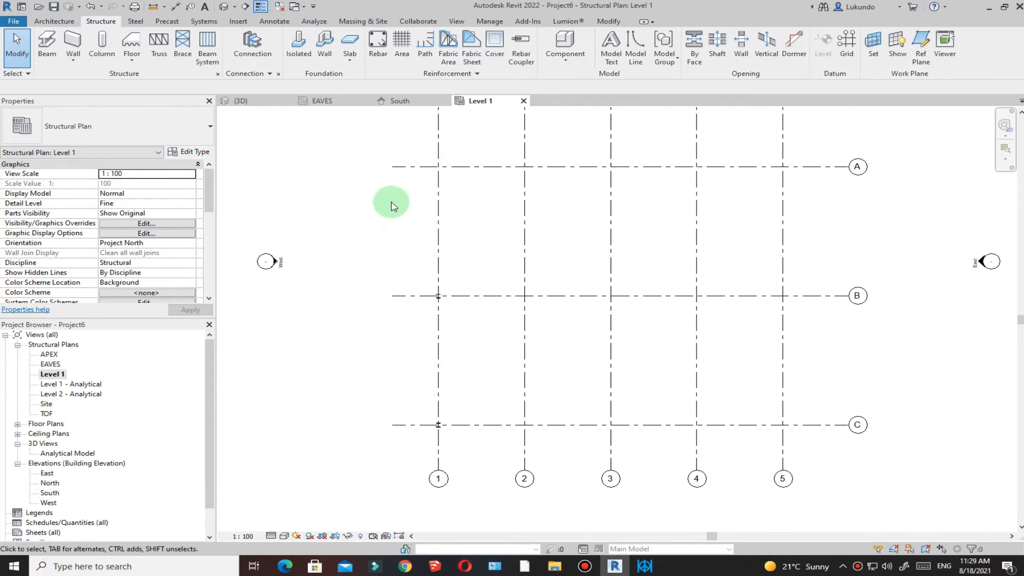
# Step: Open the default 3D view and set its visual style to Shaded
pyautogui.click(225, 7)
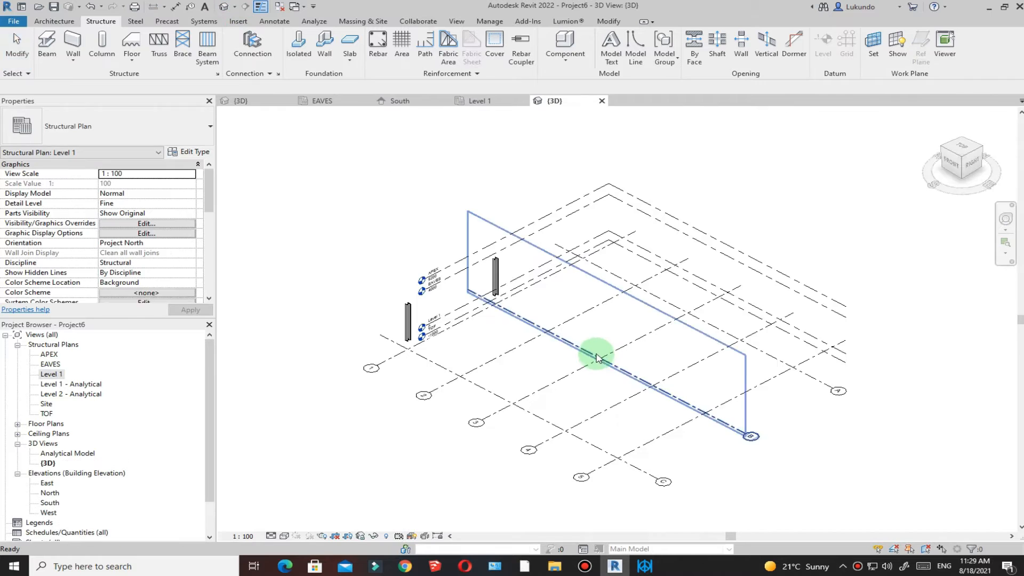
pyautogui.scroll(5, 459, 288)
pyautogui.scroll(3, 500, 300)
pyautogui.scroll(-2, 534, 288)
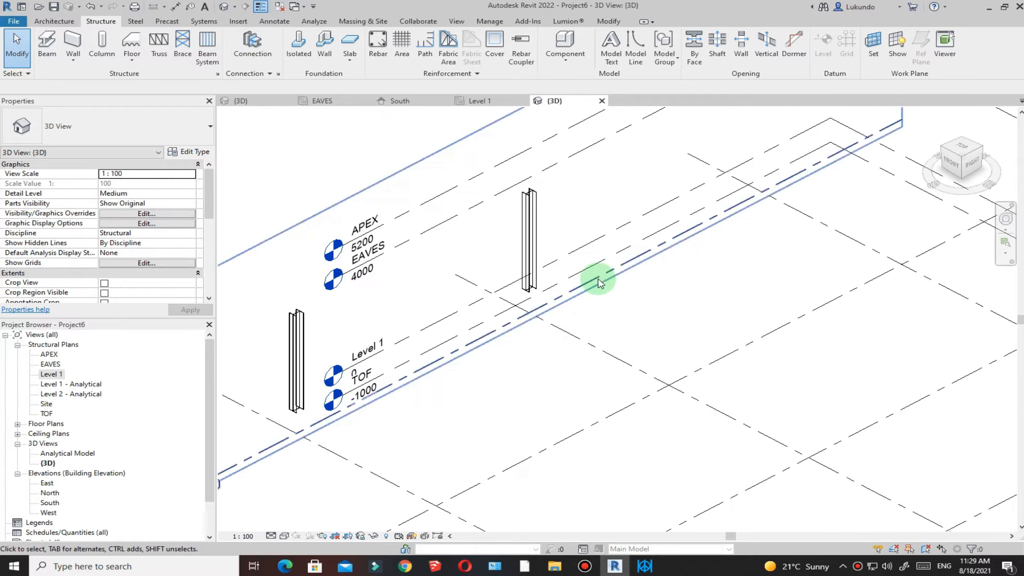
pyautogui.click(284, 536)
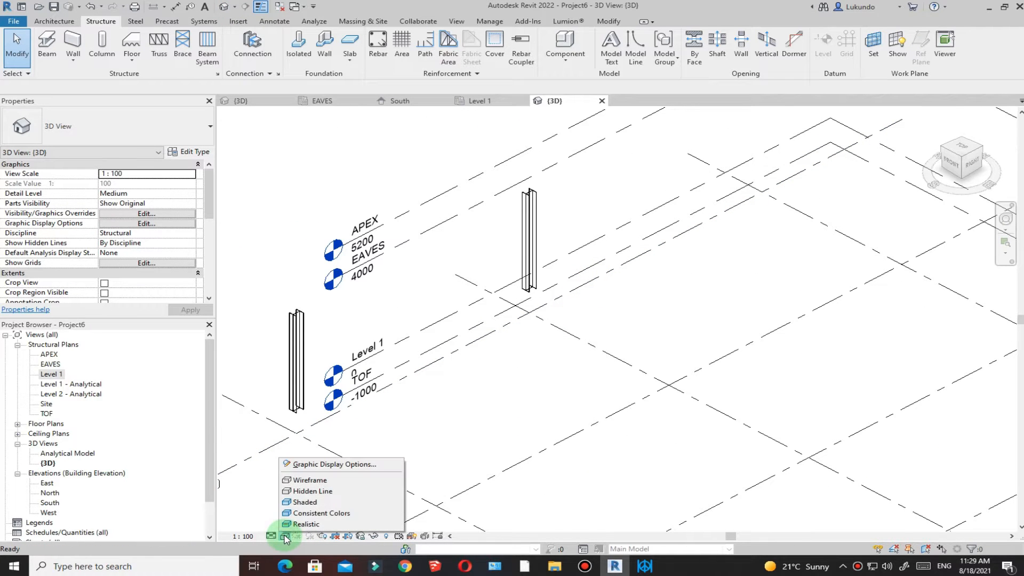
pyautogui.click(328, 503)
pyautogui.scroll(-5, 475, 337)
pyautogui.scroll(3, 468, 327)
pyautogui.scroll(-3, 474, 245)
pyautogui.scroll(4, 520, 299)
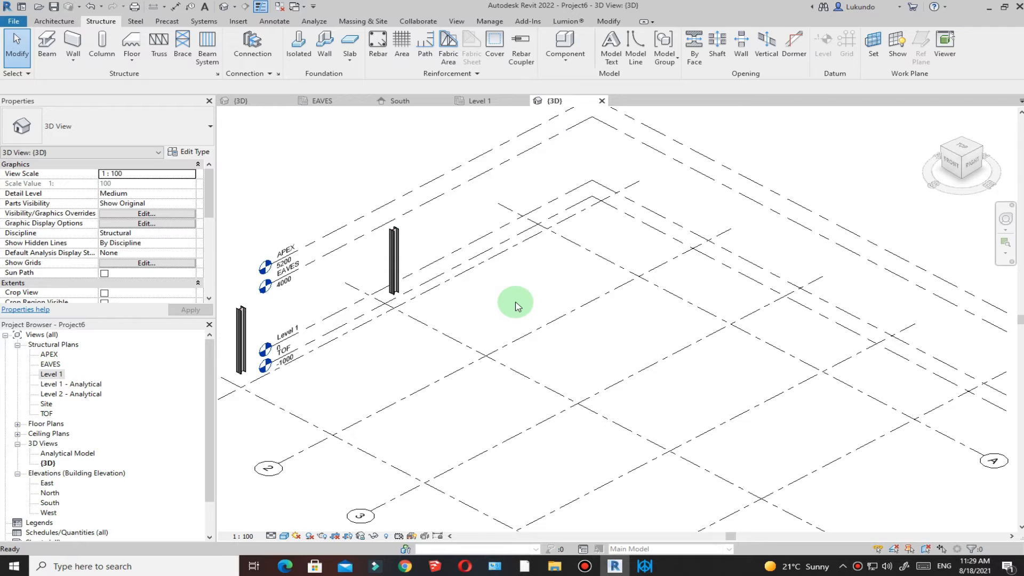
# Step: Hide the Levels annotation category in the 3D view through its visibility/graphics overrides
pyautogui.press('v')
pyautogui.press('v')
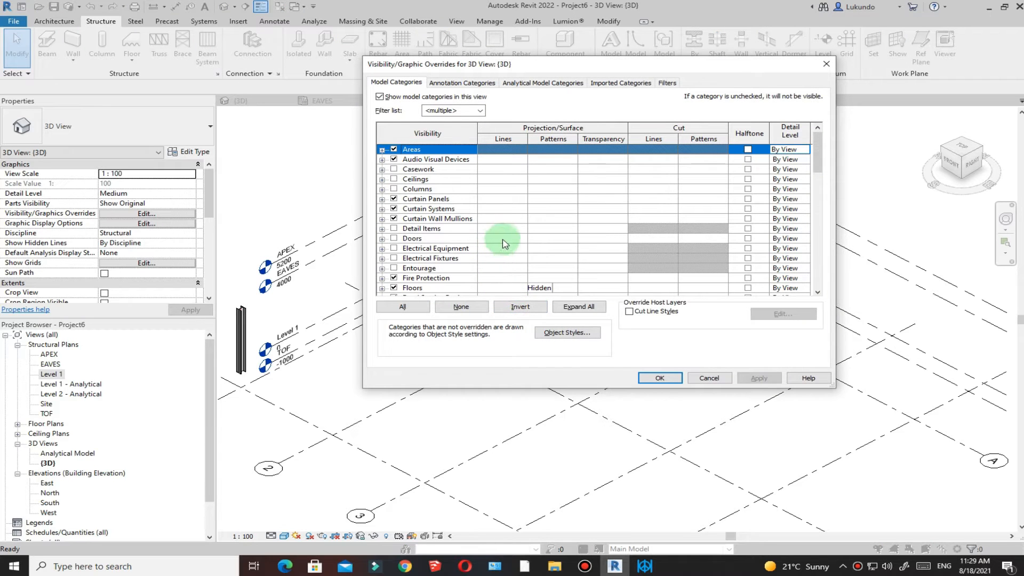
pyautogui.click(447, 85)
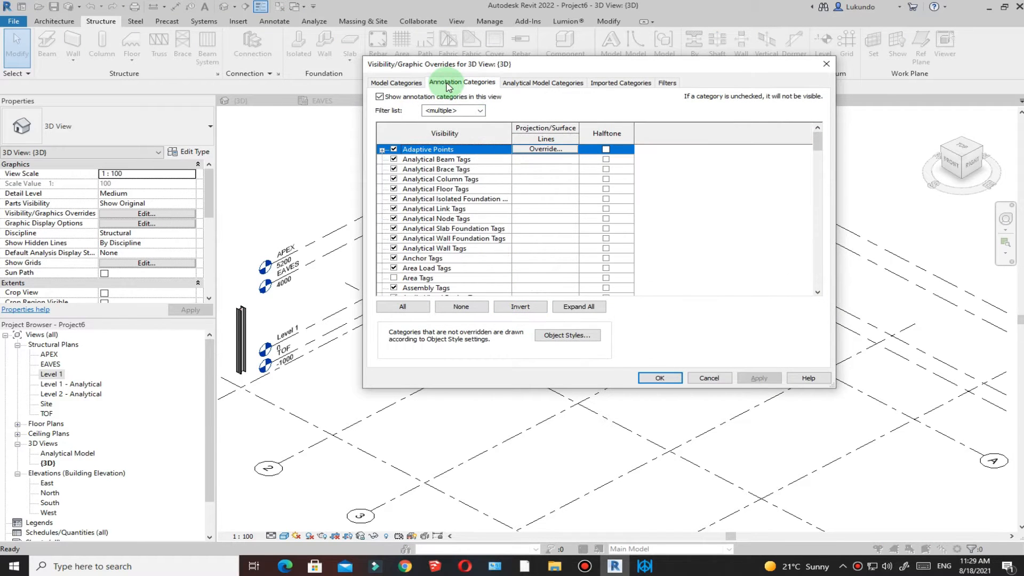
pyautogui.click(441, 221)
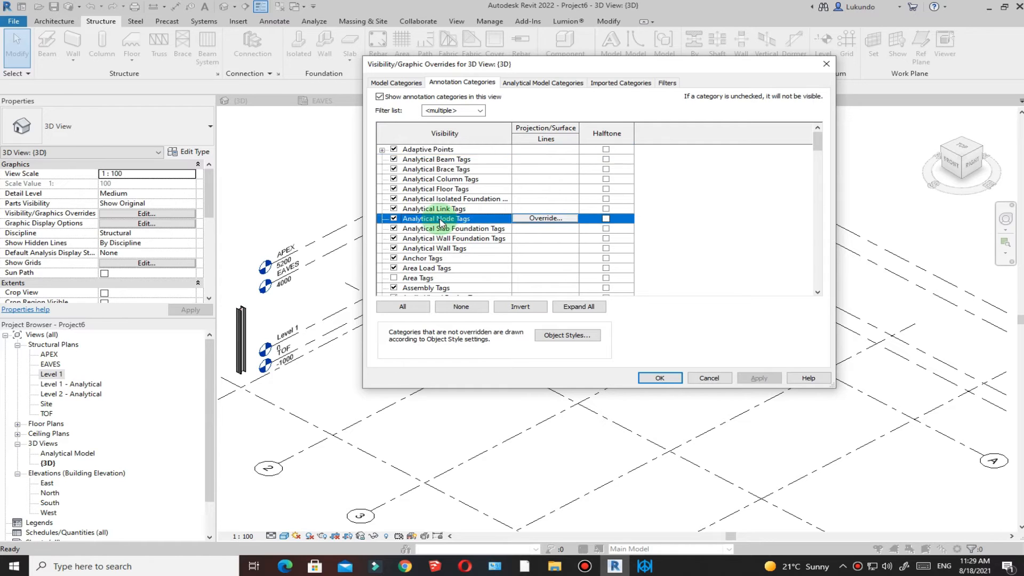
pyautogui.press('l')
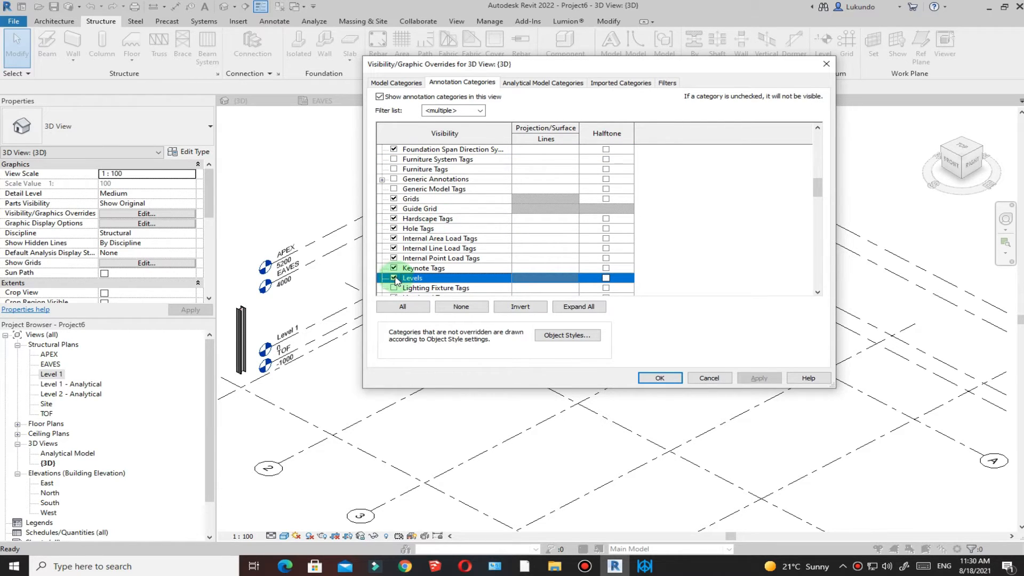
pyautogui.click(759, 379)
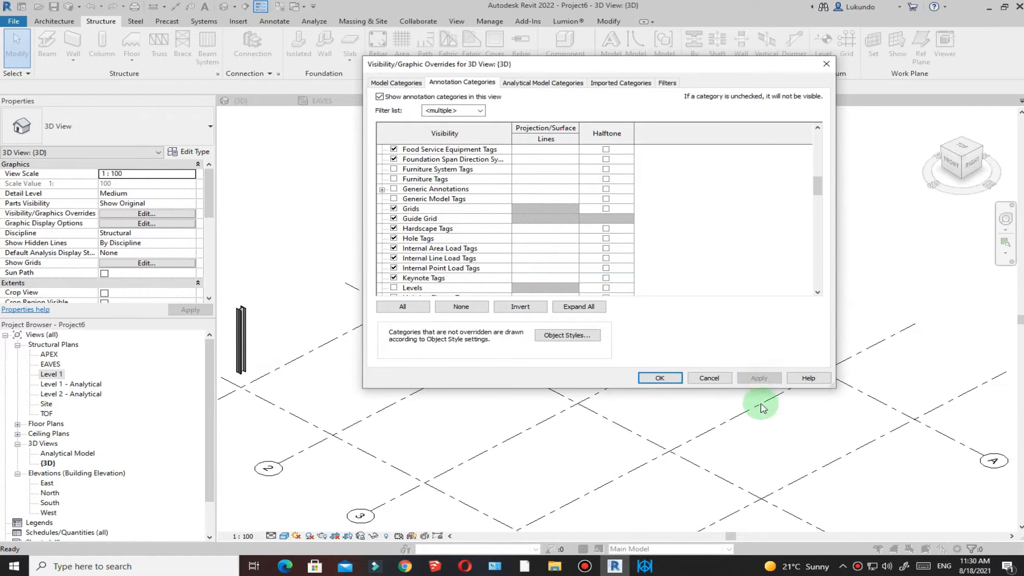
pyautogui.click(660, 379)
pyautogui.scroll(-3, 480, 344)
pyautogui.scroll(6, 408, 347)
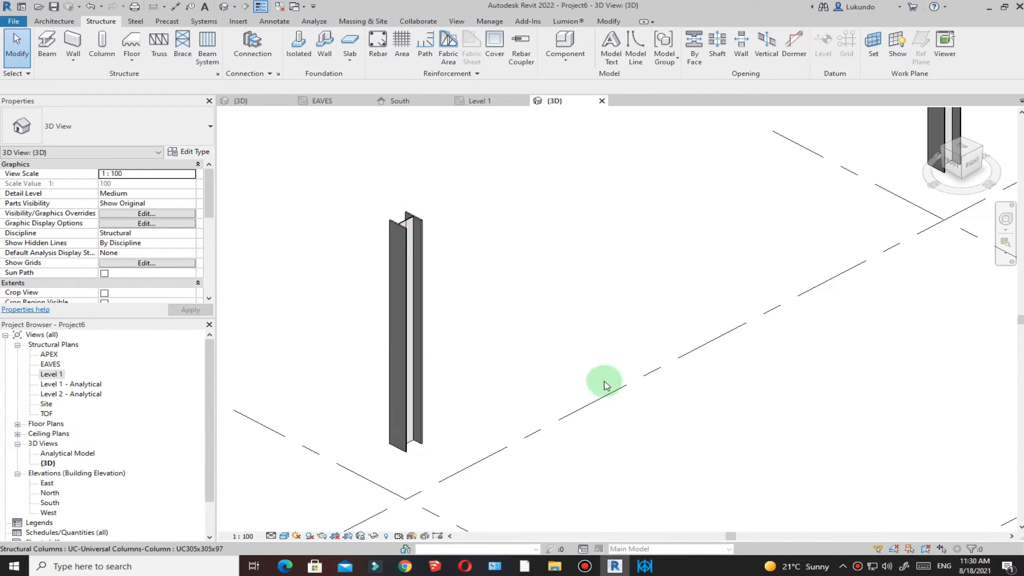
pyautogui.scroll(-3, 428, 325)
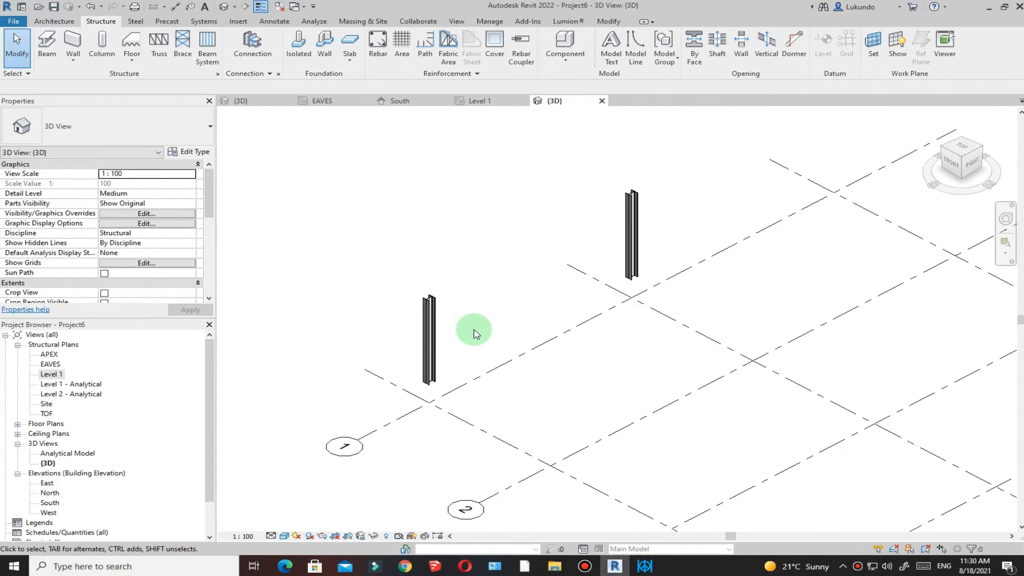
pyautogui.scroll(3, 442, 342)
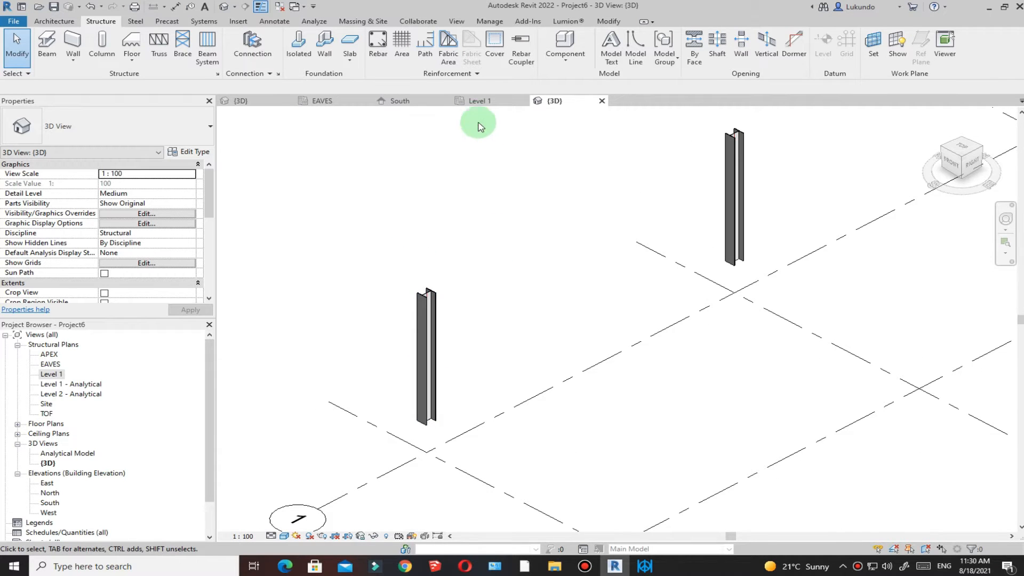
# Step: Return to the Level 1 plan and place a framing elevation attached to grid 1, between grids B and C
pyautogui.click(479, 100)
pyautogui.scroll(5, 427, 322)
pyautogui.scroll(-2, 449, 310)
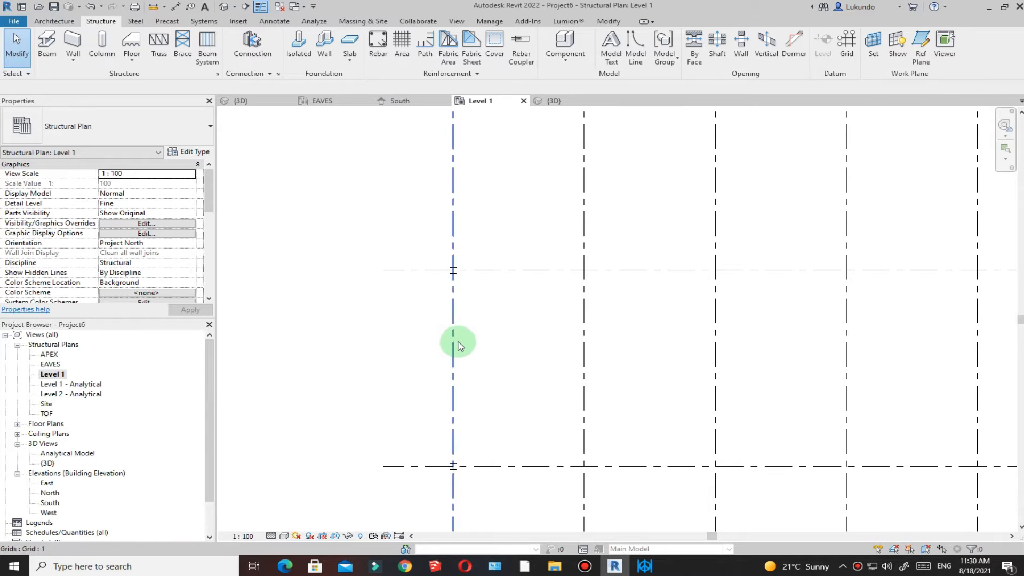
pyautogui.scroll(-1, 453, 283)
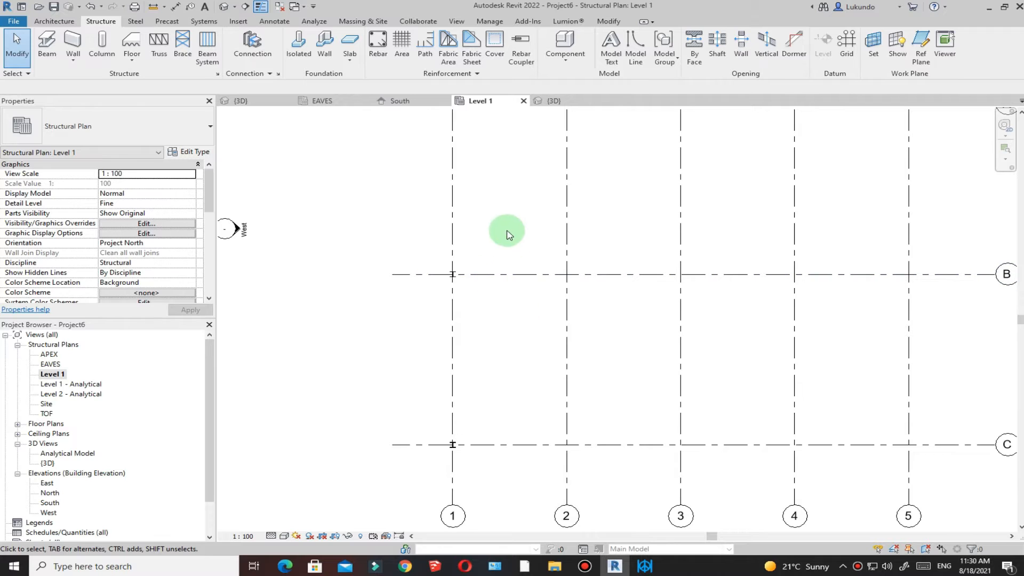
pyautogui.click(456, 21)
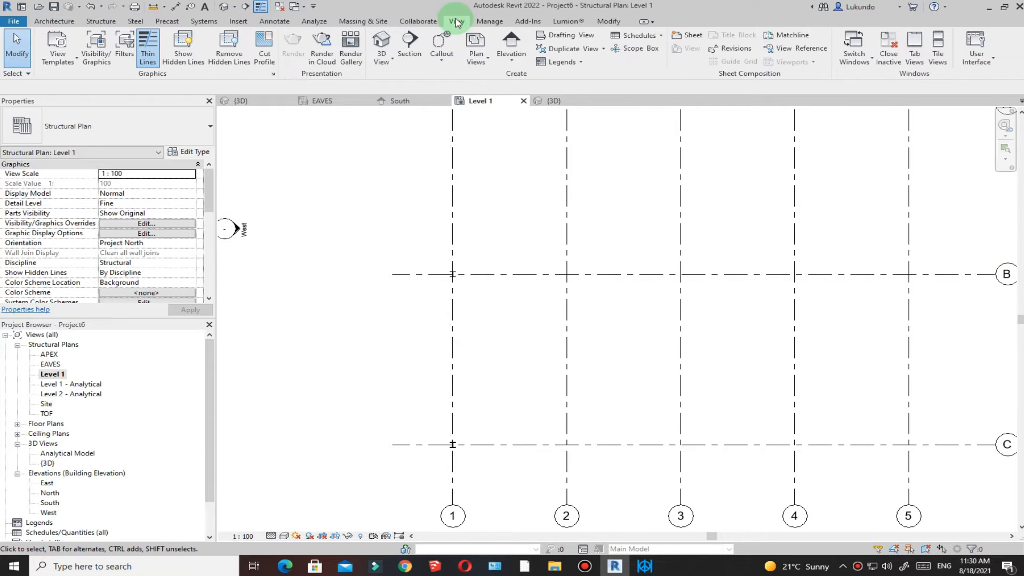
pyautogui.click(510, 62)
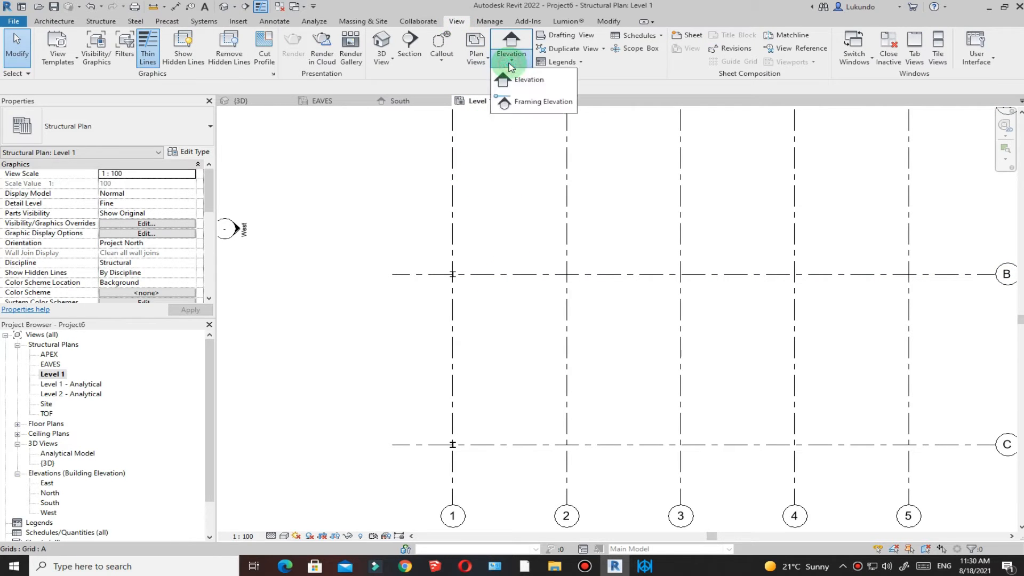
pyautogui.click(524, 103)
pyautogui.scroll(-3, 437, 256)
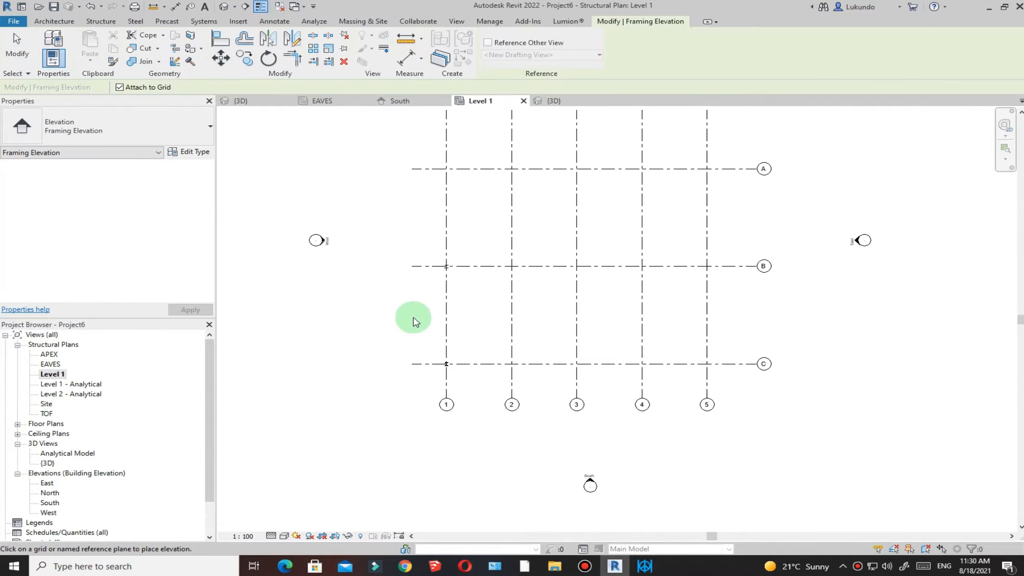
pyautogui.click(445, 310)
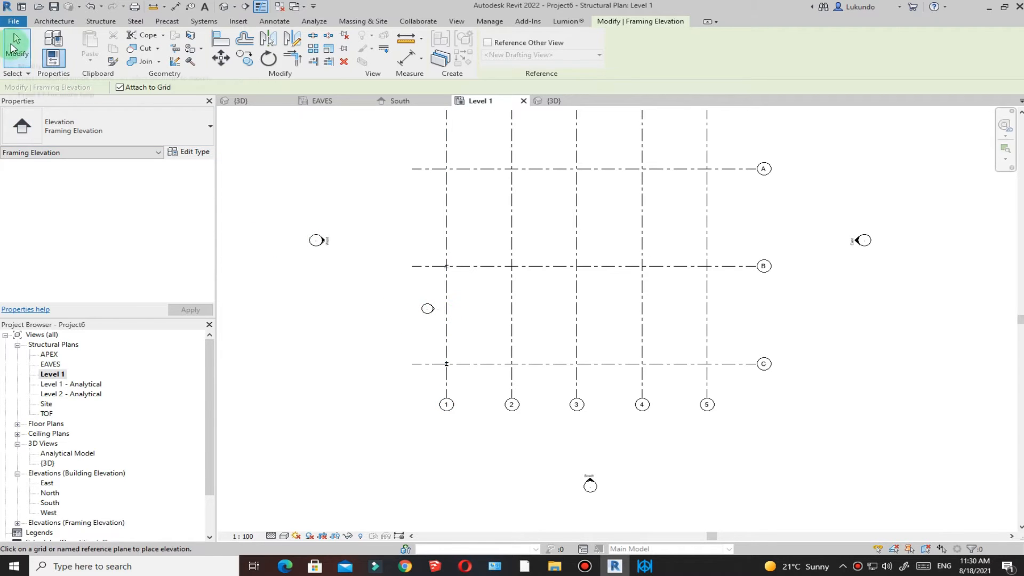
pyautogui.click(15, 48)
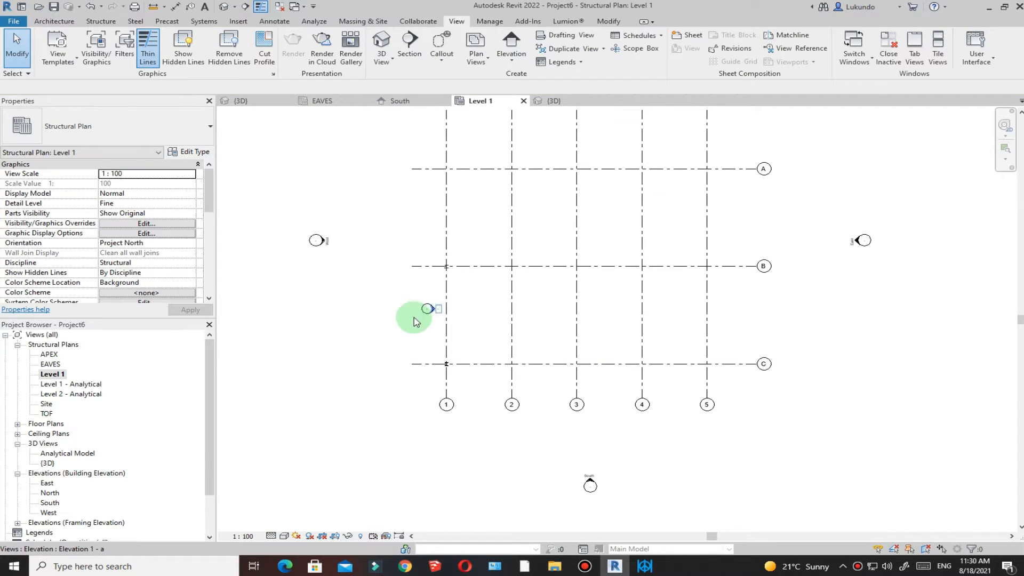
pyautogui.scroll(-2, 89, 447)
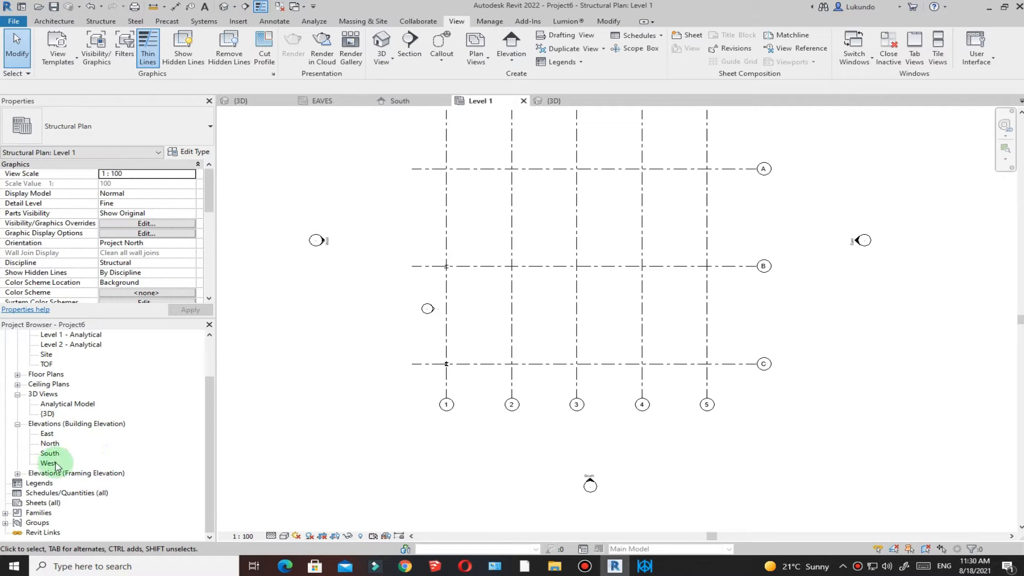
# Step: Open the Elevation 1 - a framing elevation and set its detail level to Fine
pyautogui.click(18, 474)
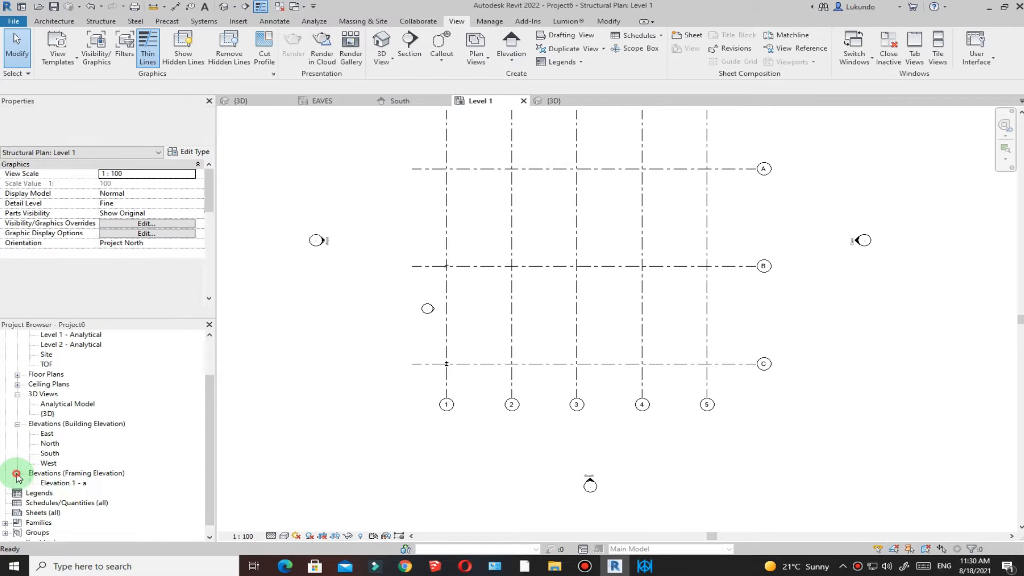
pyautogui.doubleClick(59, 483)
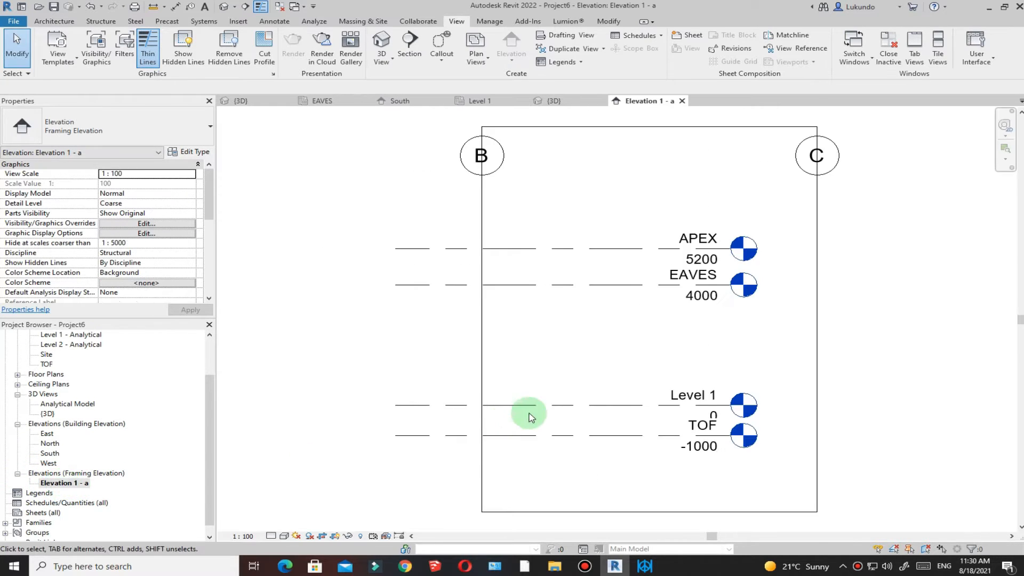
pyautogui.scroll(-2, 530, 352)
pyautogui.click(270, 537)
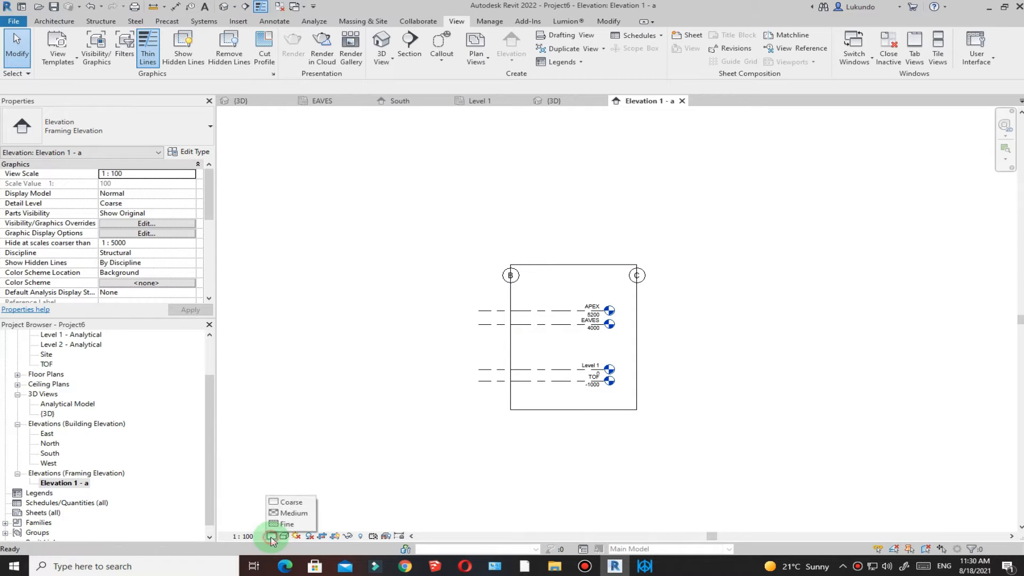
pyautogui.click(281, 525)
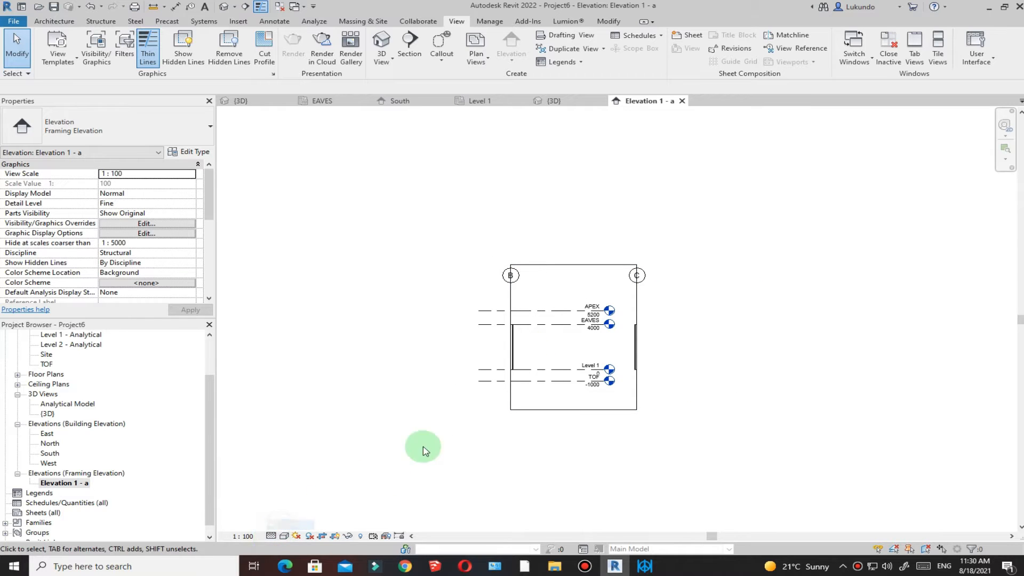
# Step: Widen the elevation's crop region on both sides so it extends past the columns on grids B and C
pyautogui.click(513, 304)
pyautogui.moveTo(508, 336); pyautogui.dragTo(475, 336)
pyautogui.moveTo(637, 337); pyautogui.dragTo(679, 389)
pyautogui.click(679, 434)
pyautogui.click(542, 331)
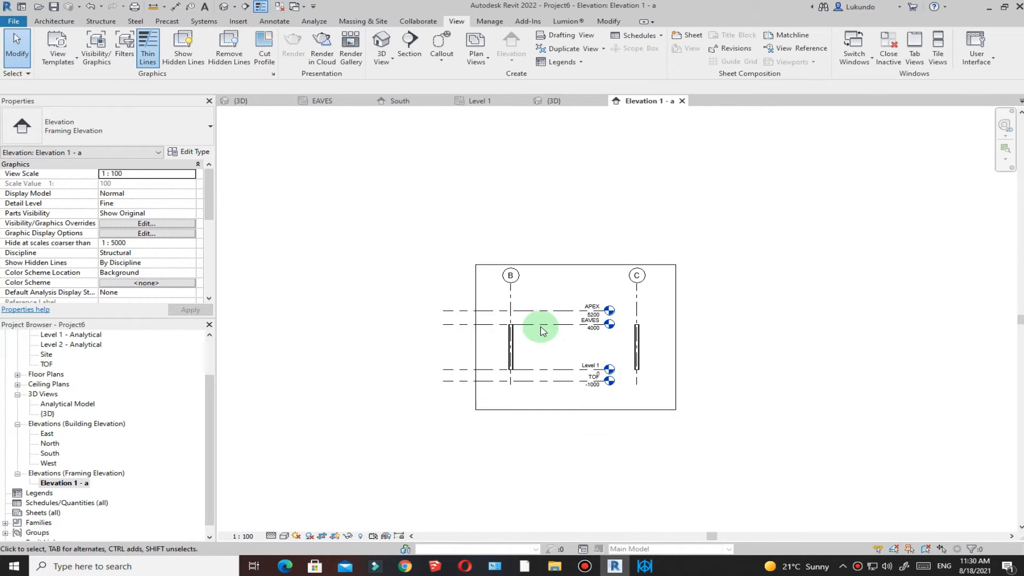
# Step: Move the aligned level heads outward past grid C, outside the crop region of the framing elevation
pyautogui.click(561, 332)
pyautogui.moveTo(607, 327); pyautogui.dragTo(766, 324)
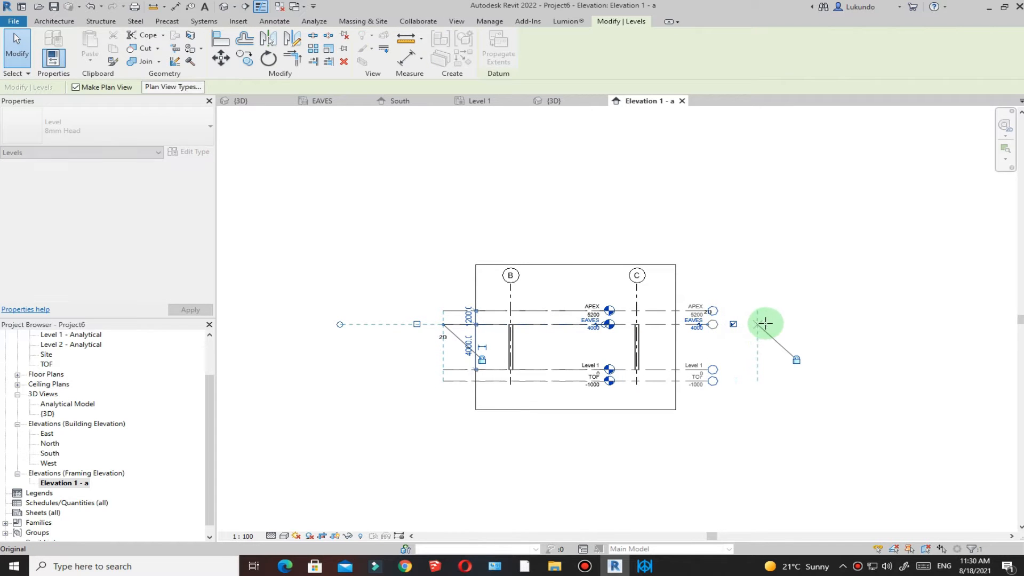
pyautogui.click(431, 420)
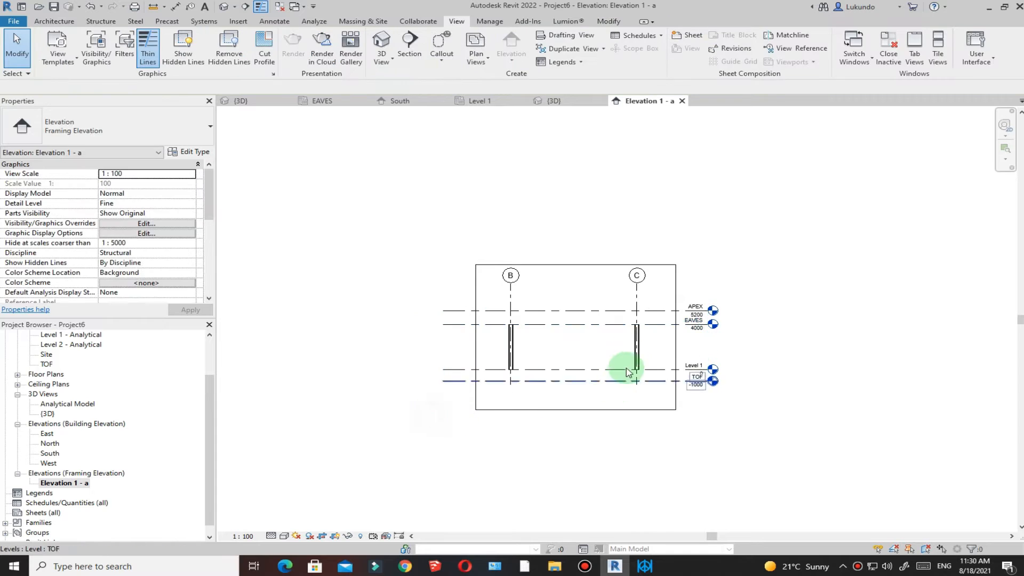
pyautogui.scroll(3, 606, 342)
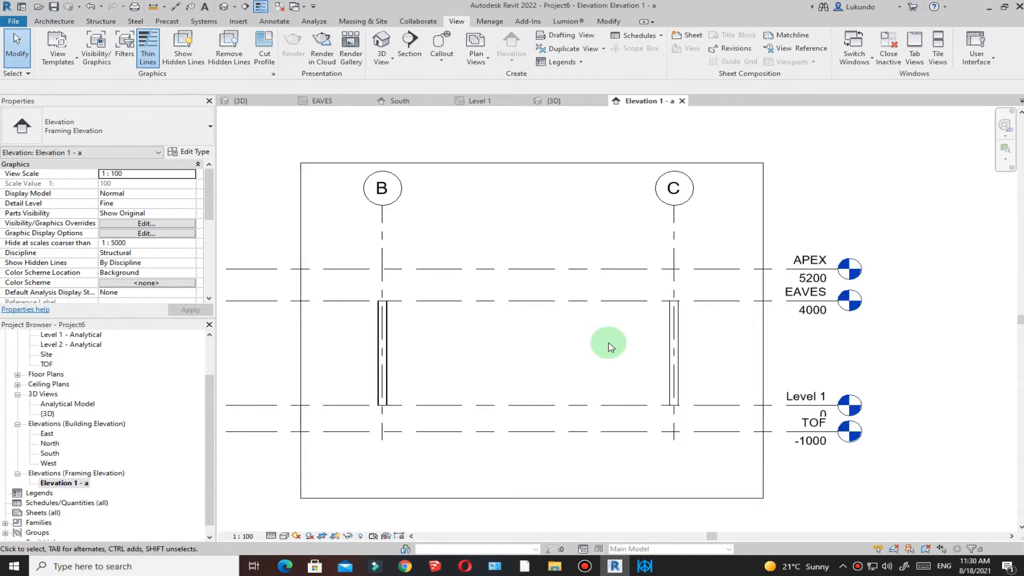
# Step: Draw a thin detail line along the APEX level from grid B to grid C and finish the line command
pyautogui.click(272, 22)
pyautogui.click(303, 39)
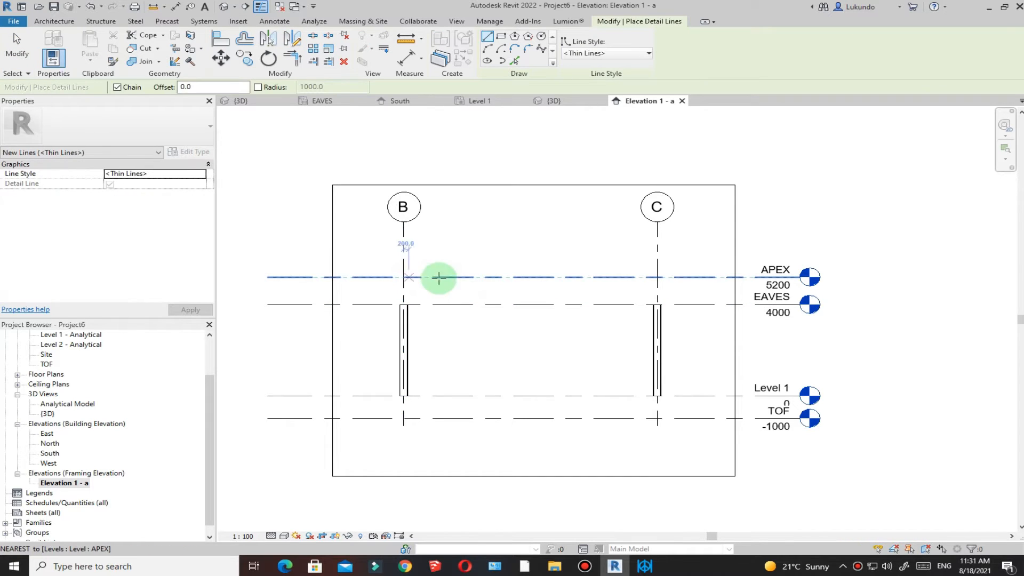
pyautogui.click(404, 277)
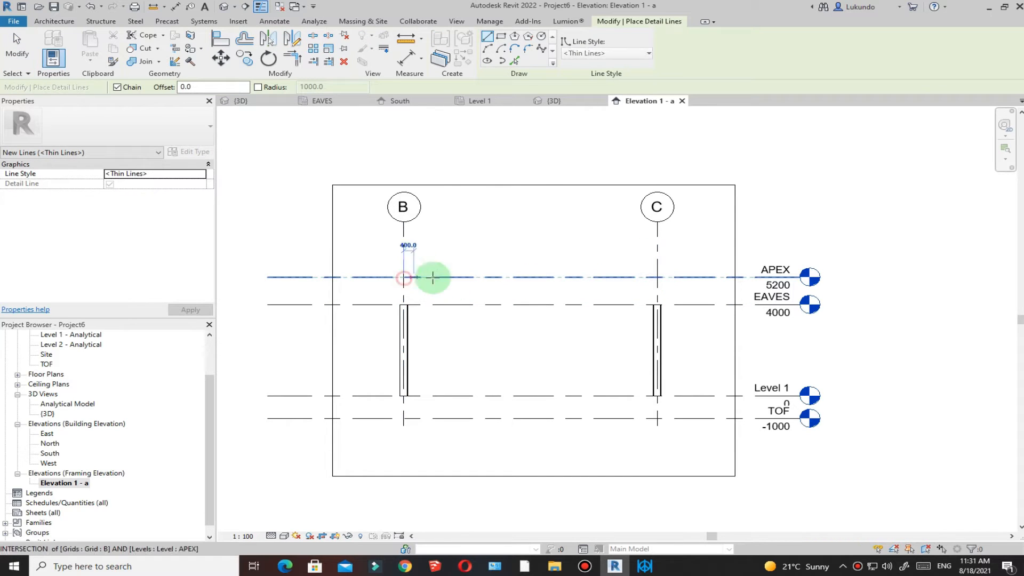
pyautogui.click(658, 278)
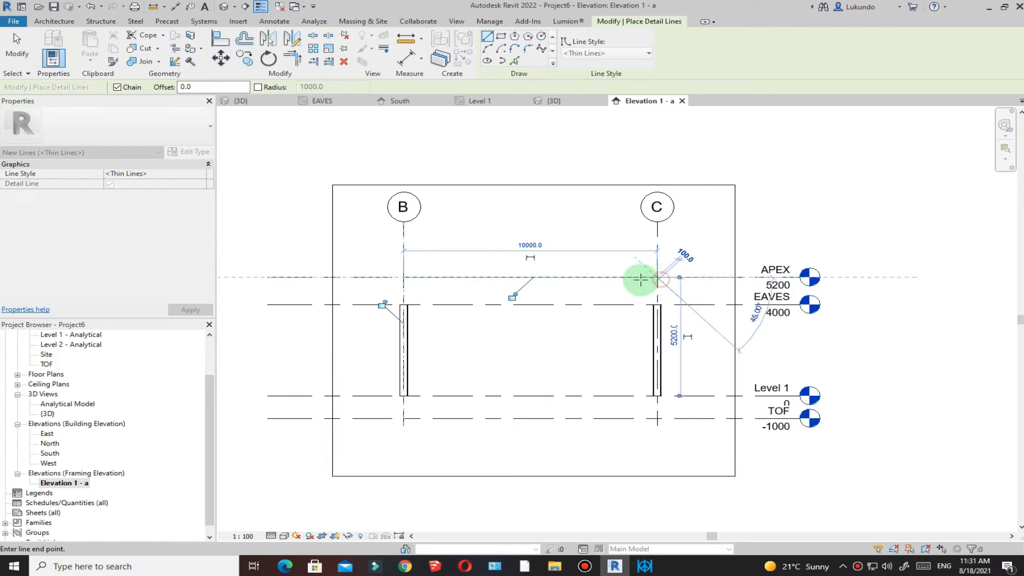
pyautogui.click(17, 47)
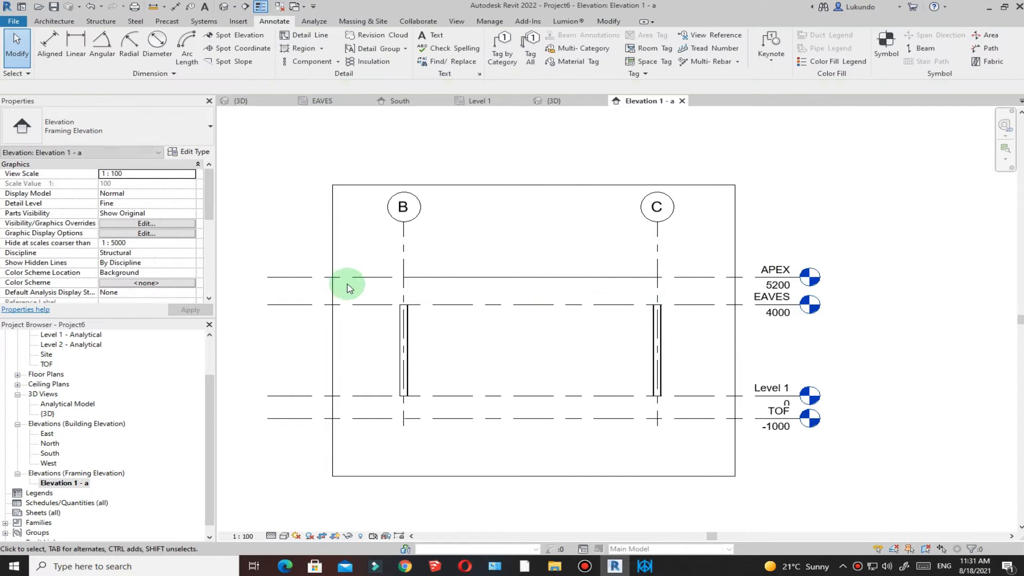
# Step: Place a UB254x102x28 beam from the top of the grid B column to the midpoint of the detail line at APEX level
pyautogui.click(93, 24)
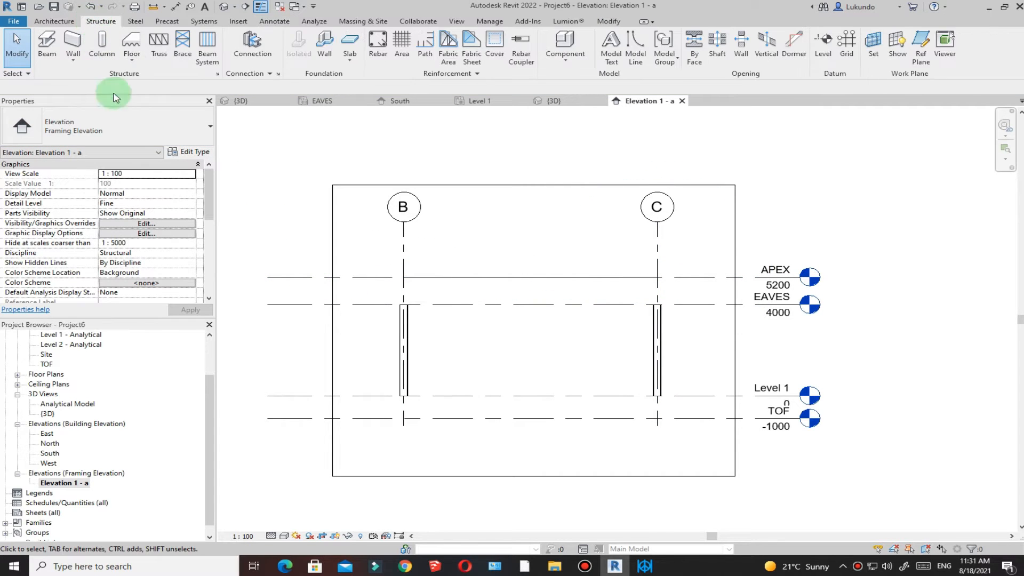
pyautogui.click(44, 45)
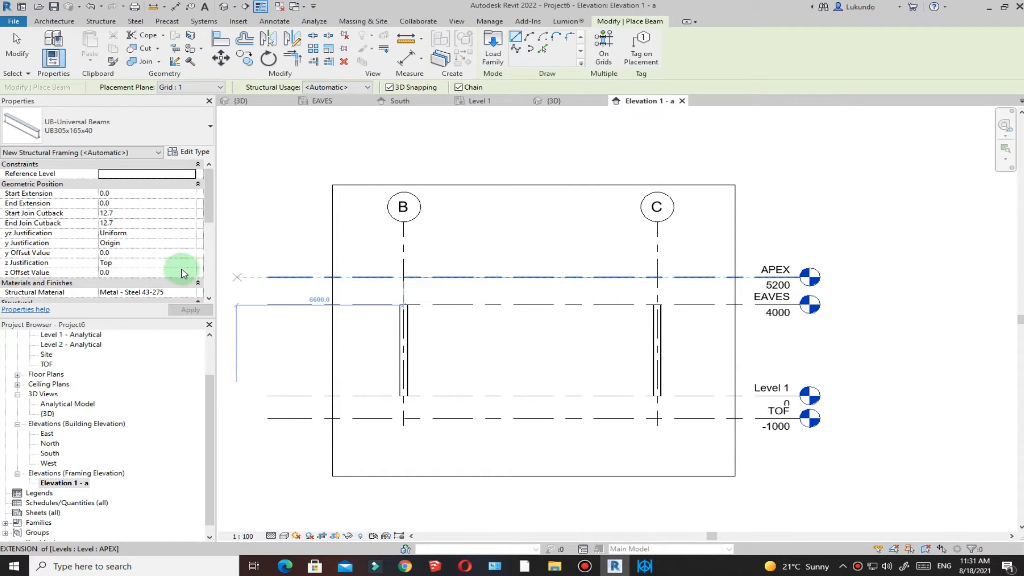
pyautogui.click(201, 127)
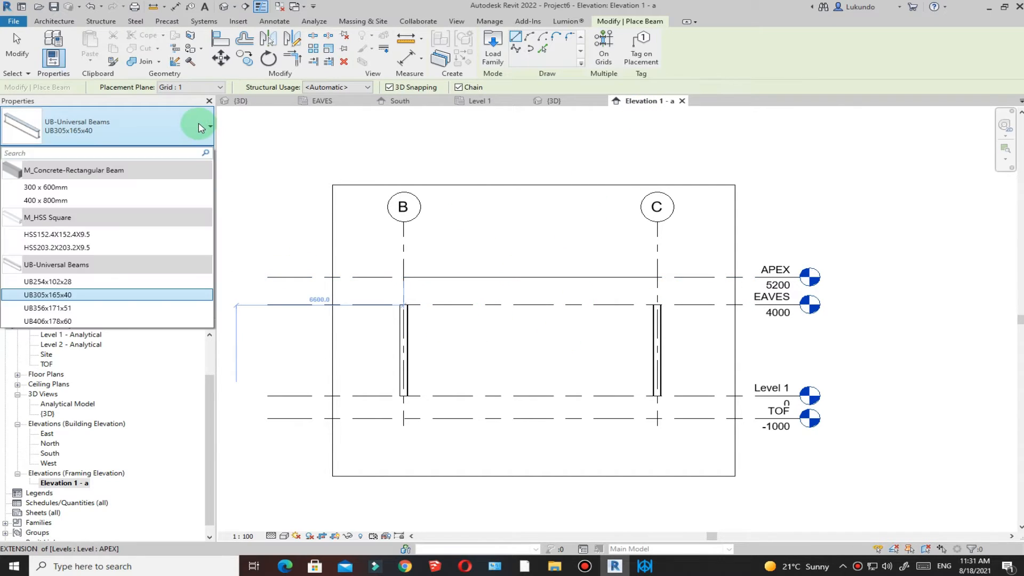
pyautogui.click(46, 282)
pyautogui.scroll(3, 415, 301)
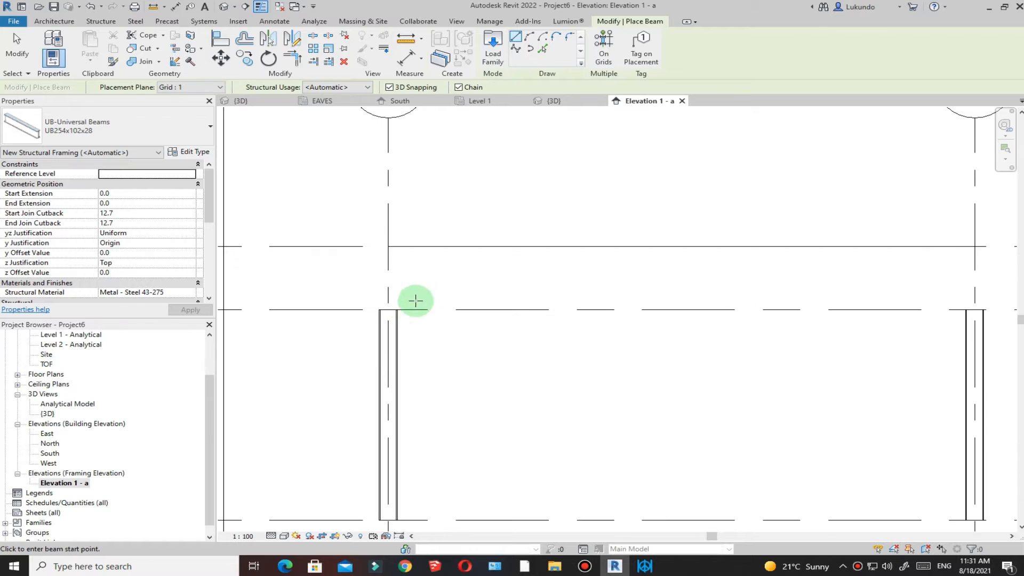
pyautogui.click(389, 310)
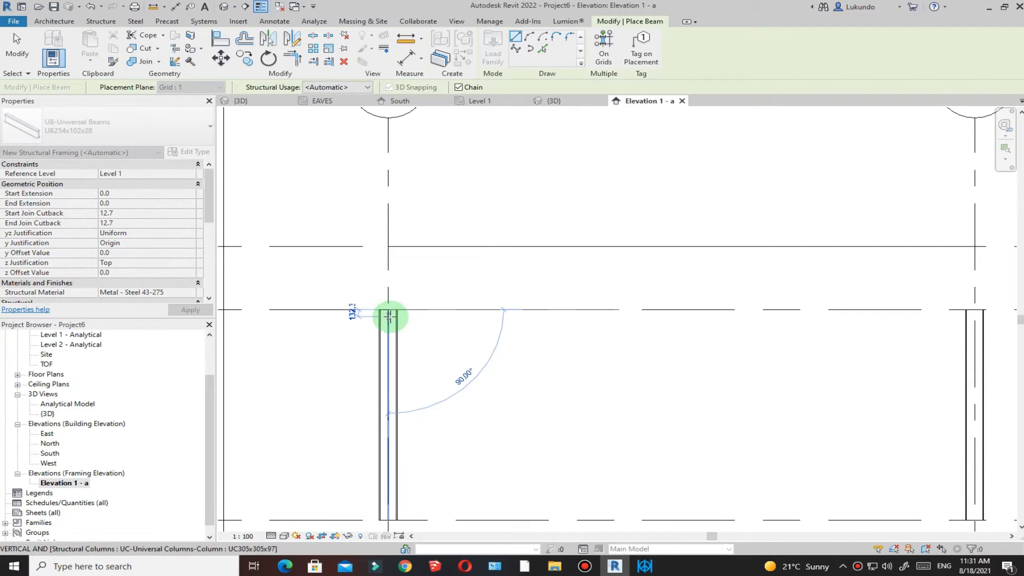
pyautogui.scroll(-2, 388, 312)
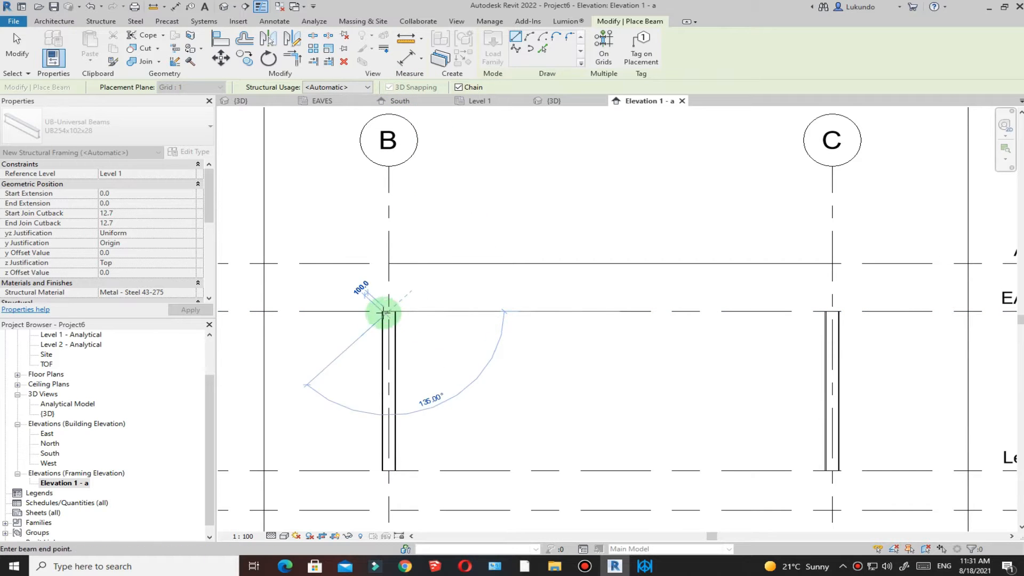
pyautogui.scroll(-1, 392, 341)
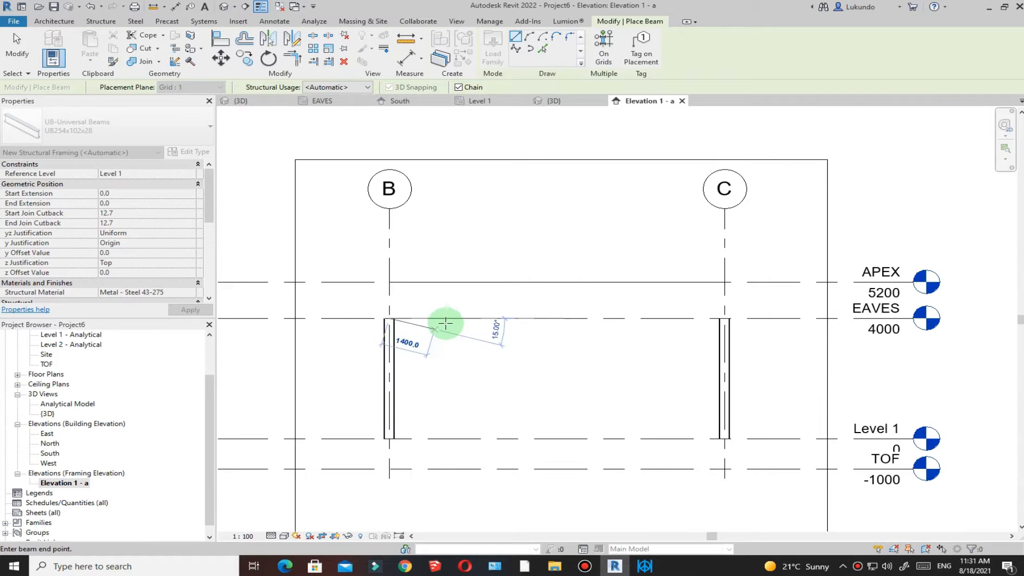
pyautogui.click(558, 283)
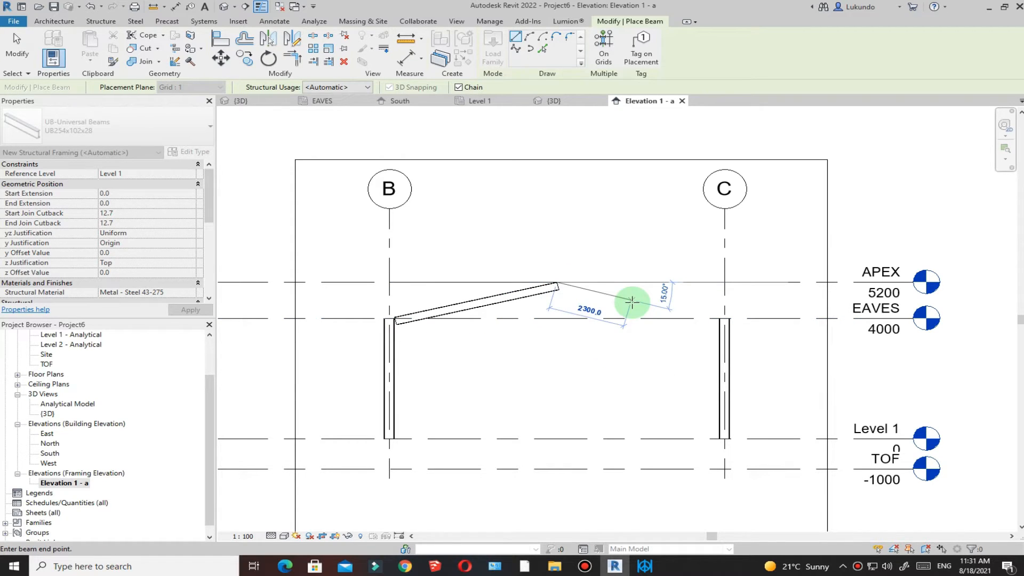
pyautogui.press('Escape')
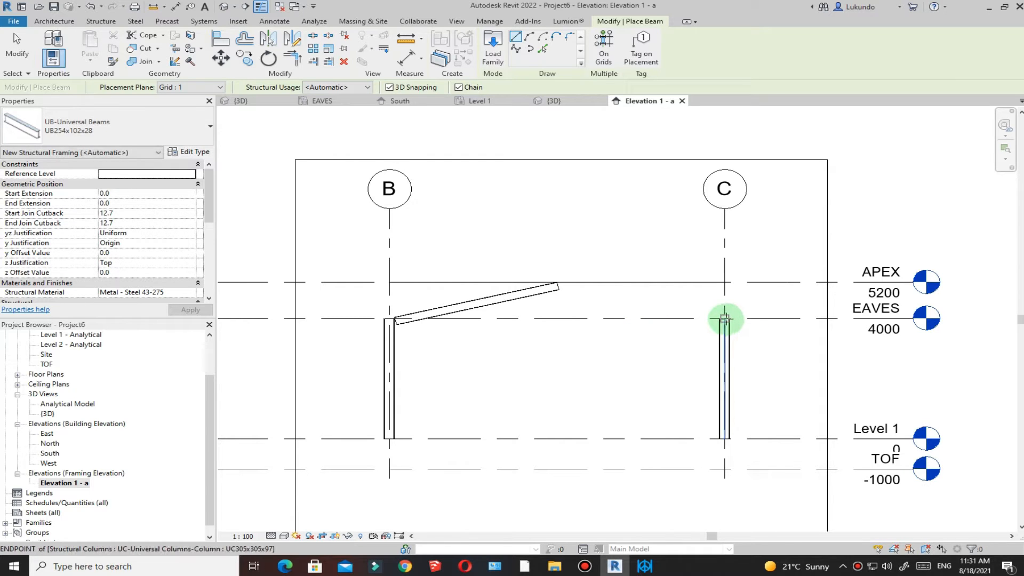
# Step: Place a matching UB254x102x28 rafter from the top of the grid C column to the apex point, and finish beam placement
pyautogui.click(725, 319)
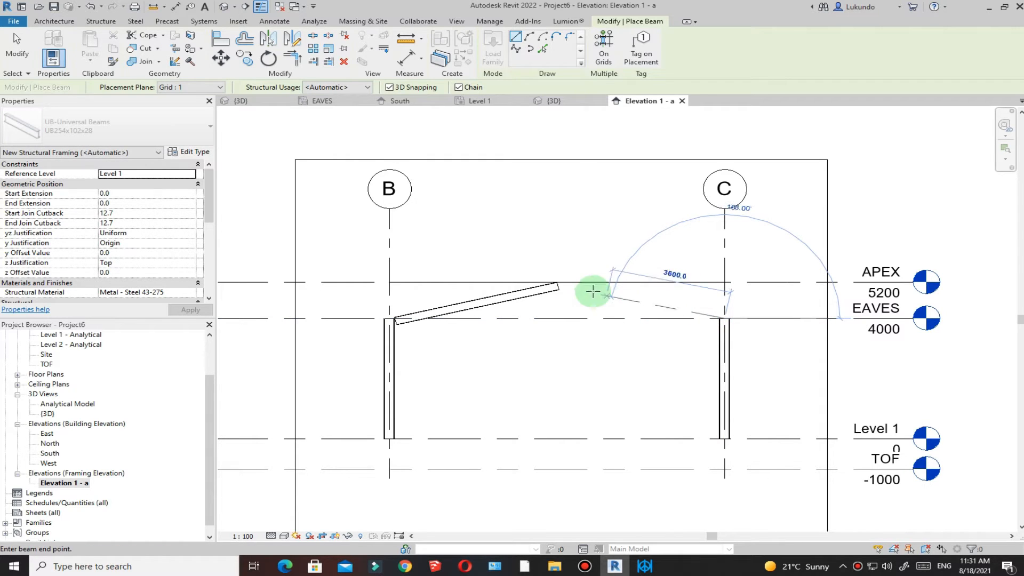
pyautogui.click(557, 282)
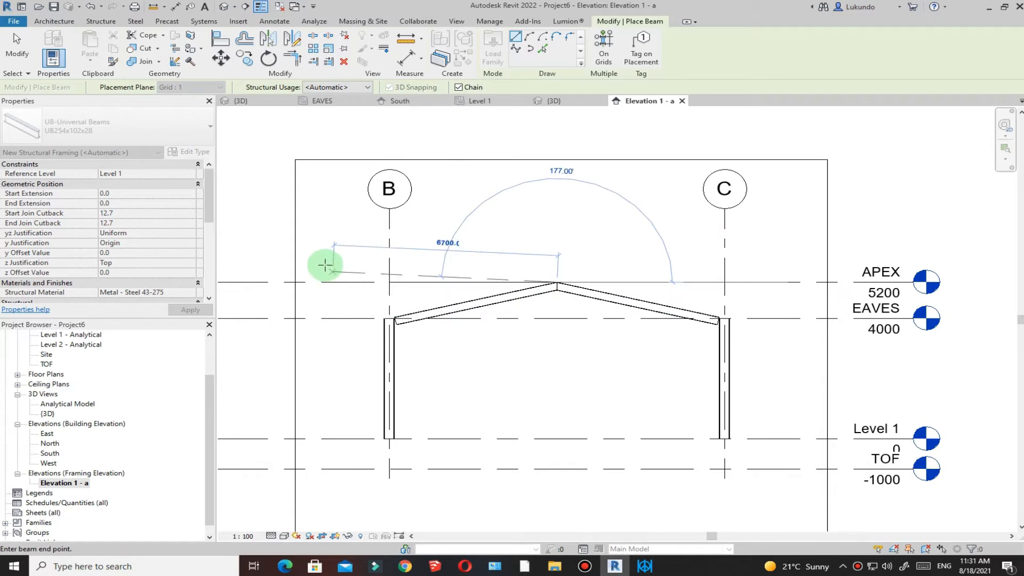
pyautogui.click(17, 66)
# Step: Examine the portal frame's rafters and their joints at the apex and column tops in the elevation and the 3D view
pyautogui.scroll(2, 677, 334)
pyautogui.click(671, 311)
pyautogui.scroll(-4, 643, 273)
pyautogui.scroll(4, 512, 247)
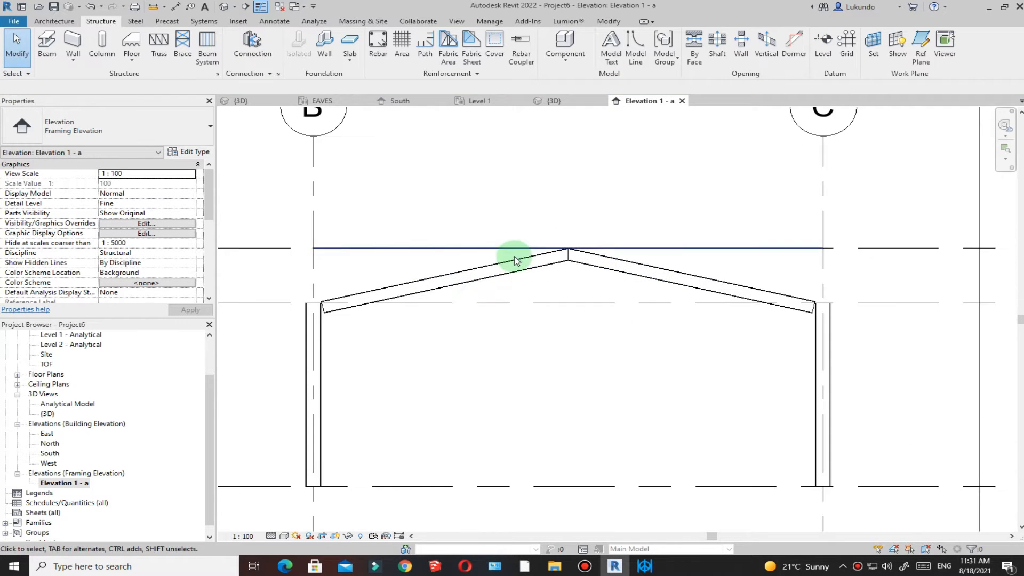
pyautogui.scroll(-3, 475, 297)
pyautogui.click(555, 101)
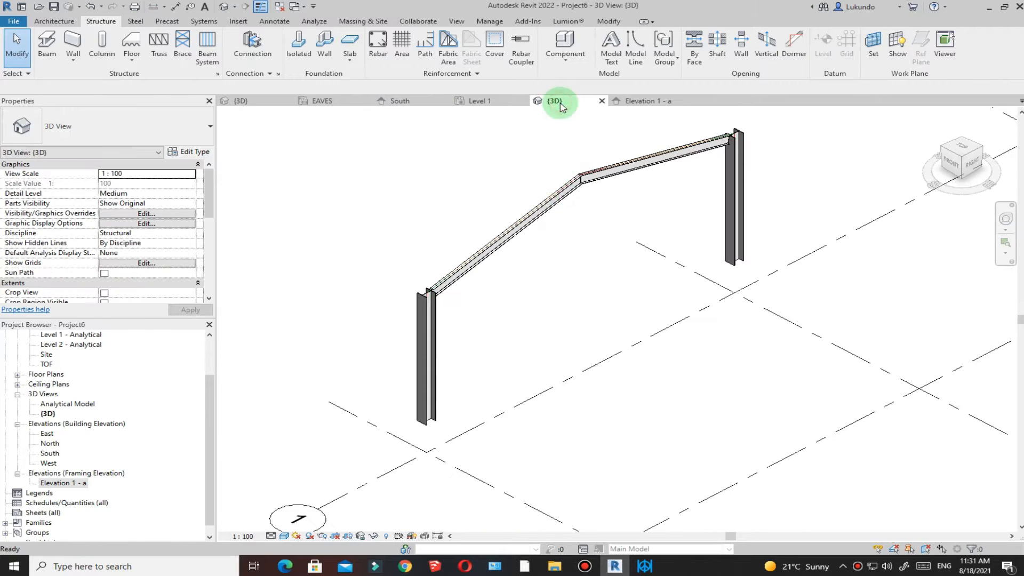
pyautogui.scroll(6, 576, 186)
pyautogui.scroll(-6, 526, 220)
pyautogui.scroll(3, 534, 219)
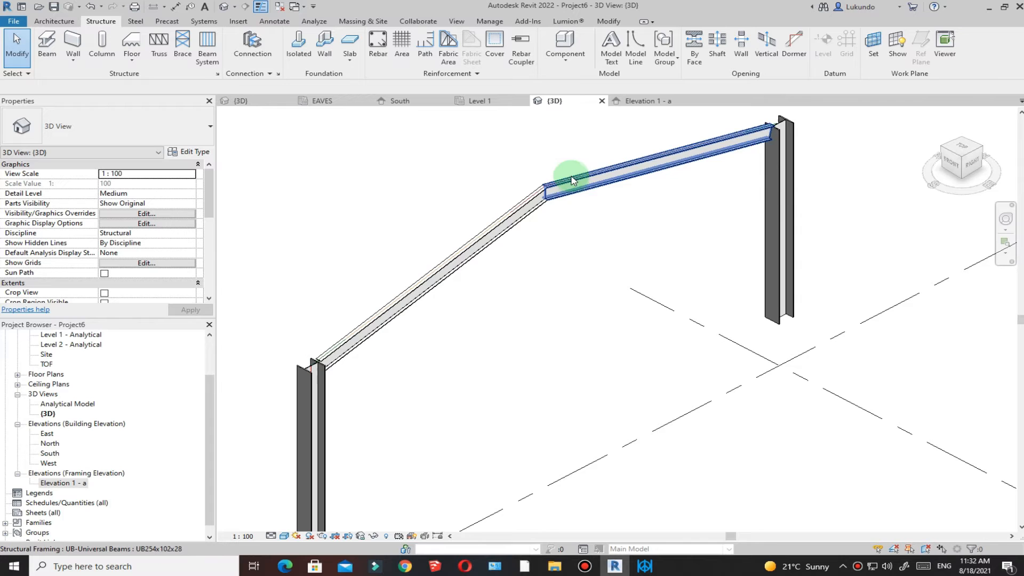
pyautogui.scroll(4, 454, 235)
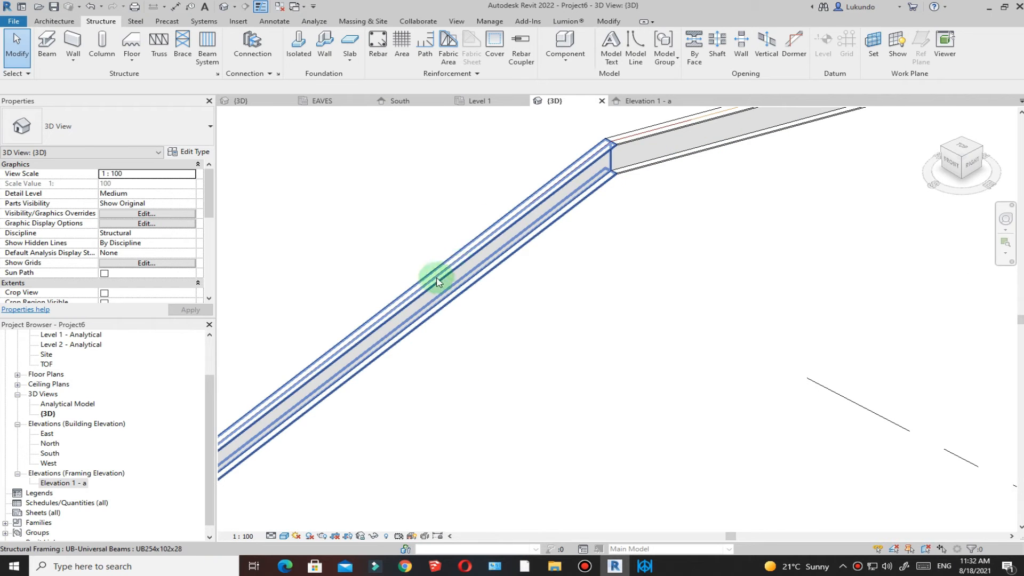
pyautogui.scroll(-5, 470, 230)
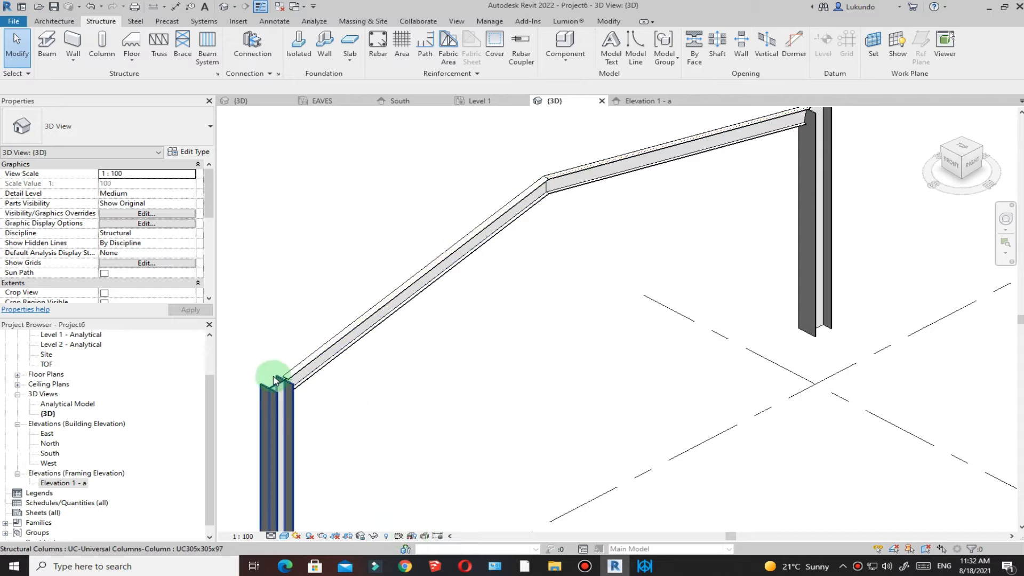
pyautogui.scroll(-5, 517, 258)
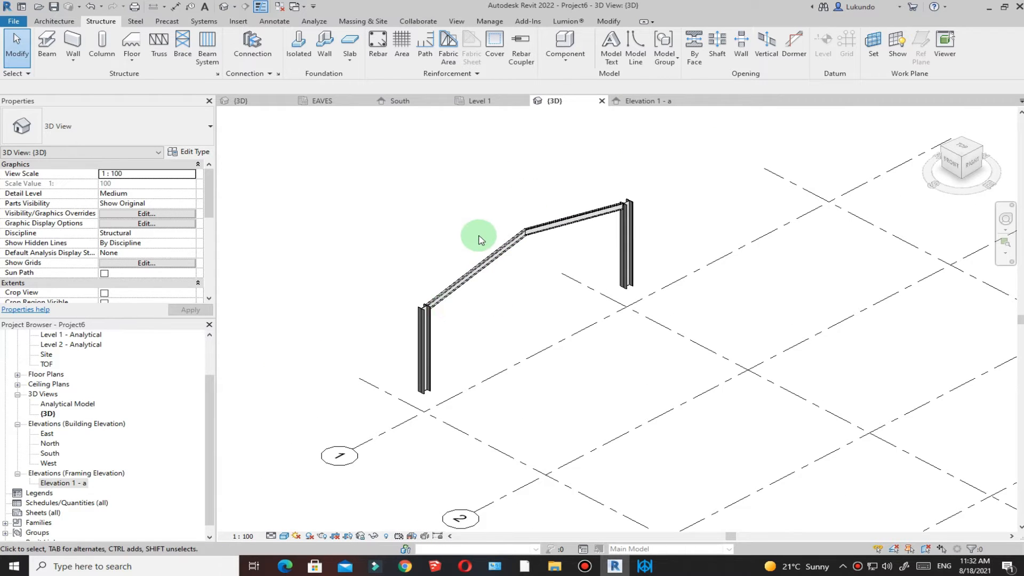
pyautogui.scroll(2, 475, 234)
# Step: Start a vertical structural column in the Level 1 plan using the M_Concrete-Rectangular-Column 300 x 450mm type
pyautogui.click(480, 102)
pyautogui.scroll(-2, 480, 320)
pyautogui.scroll(8, 456, 307)
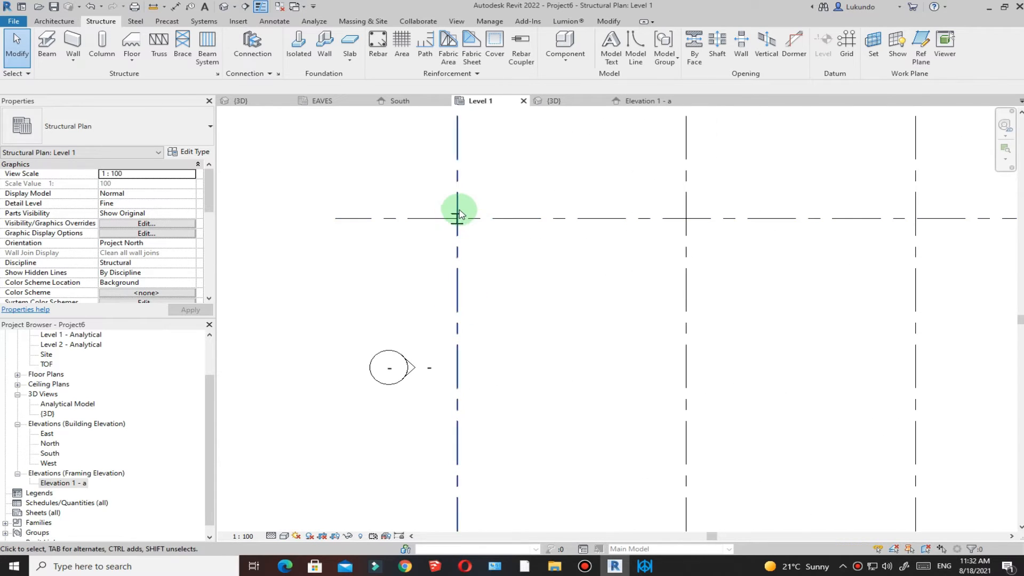
pyautogui.scroll(3, 457, 213)
pyautogui.scroll(-5, 457, 235)
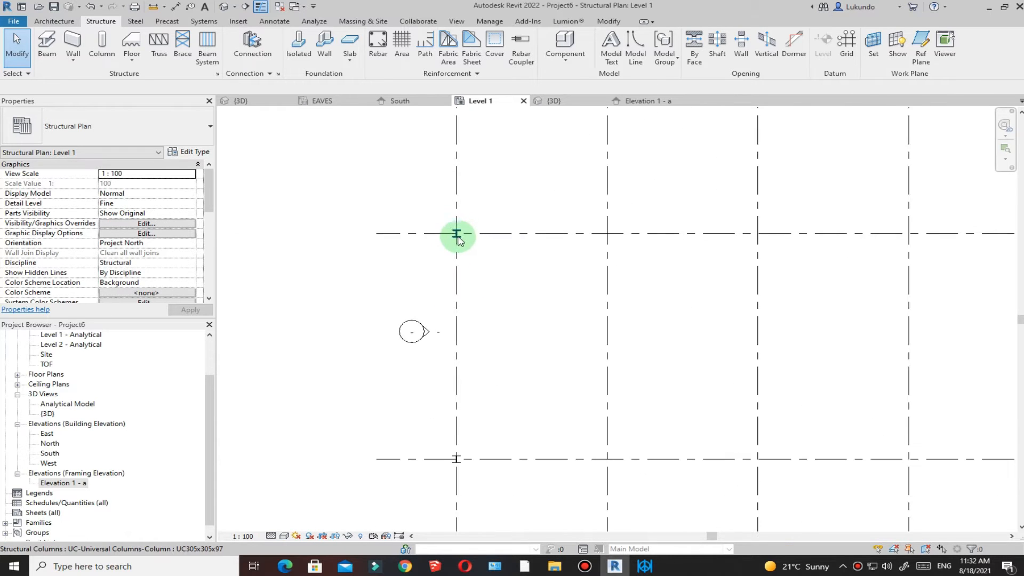
pyautogui.scroll(2, 454, 439)
pyautogui.click(266, 303)
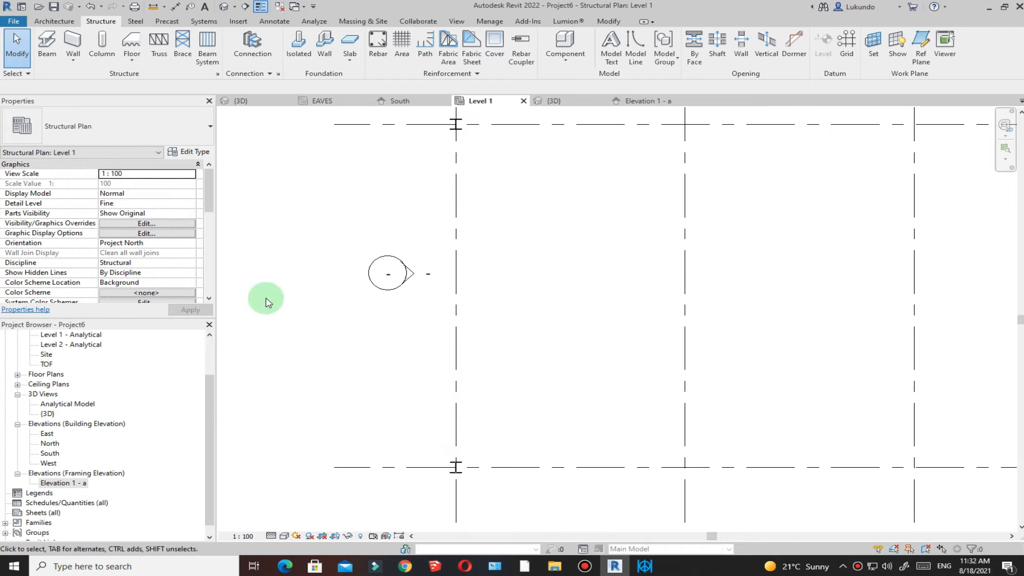
pyautogui.click(101, 47)
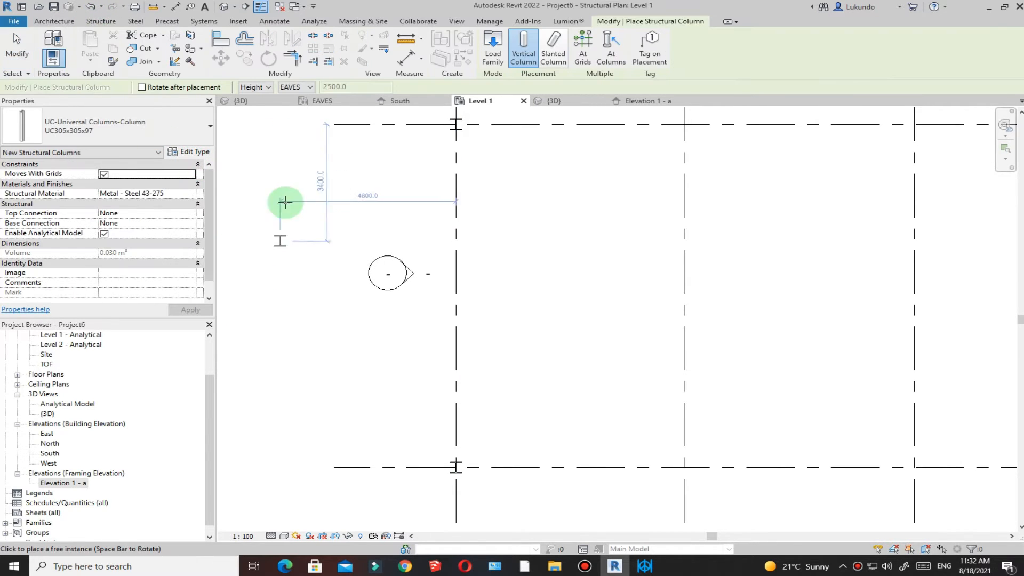
pyautogui.click(208, 135)
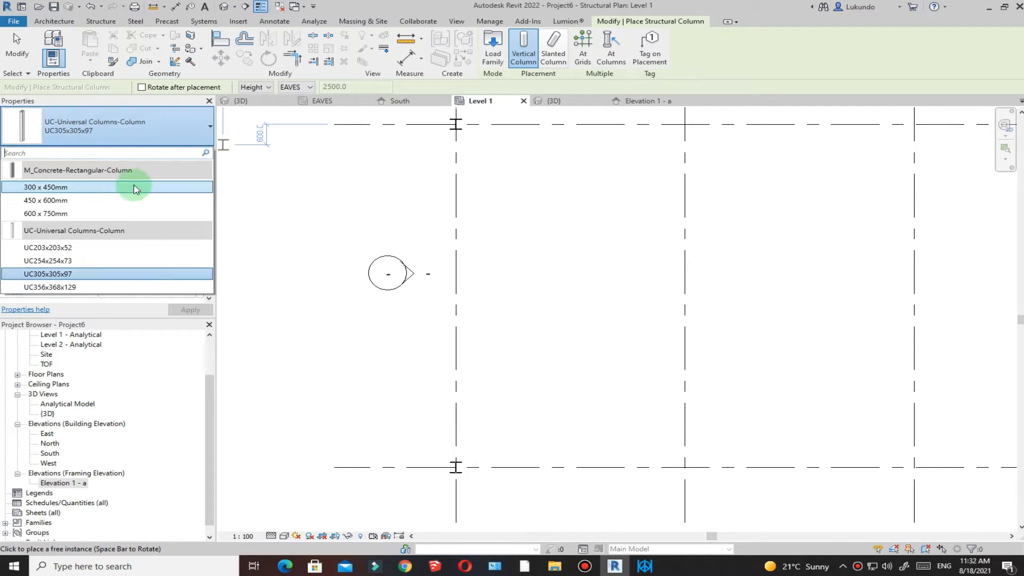
pyautogui.click(48, 187)
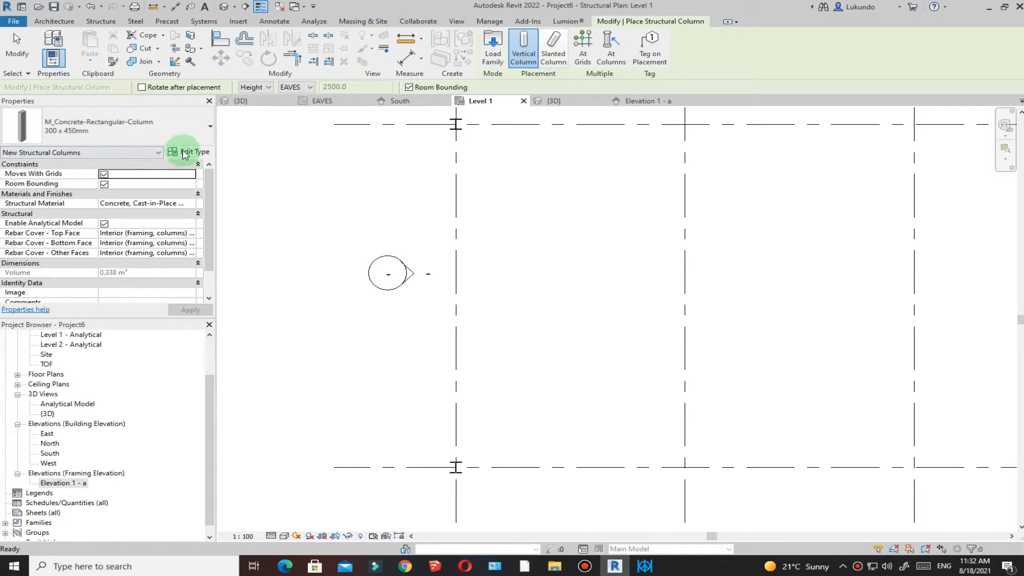
# Step: Duplicate the 300 x 450mm concrete column type as 450X450 and set its b dimension to 450 mm
pyautogui.click(185, 153)
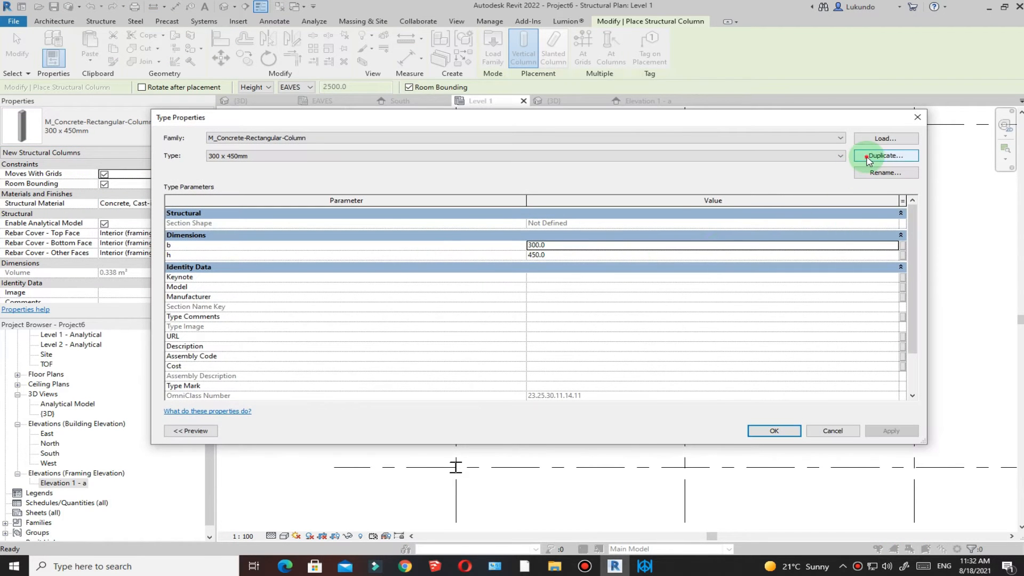
pyautogui.click(868, 157)
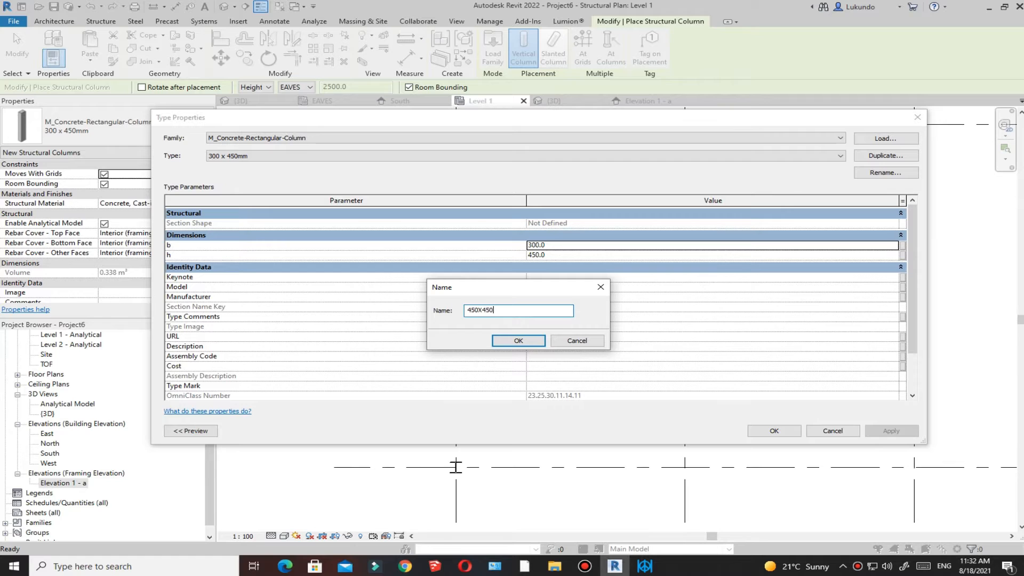
pyautogui.click(517, 341)
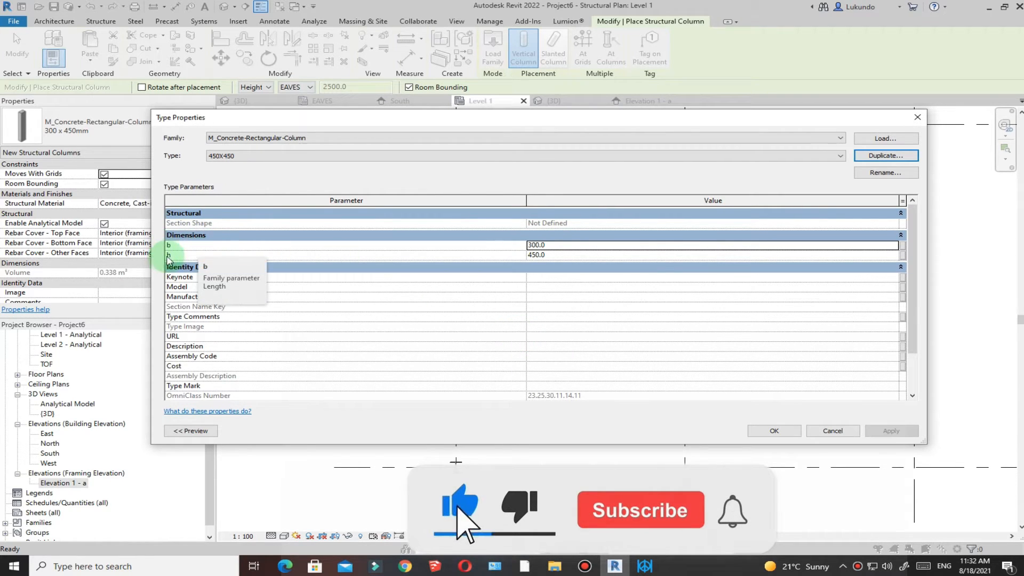
pyautogui.moveTo(558, 244); pyautogui.dragTo(536, 244)
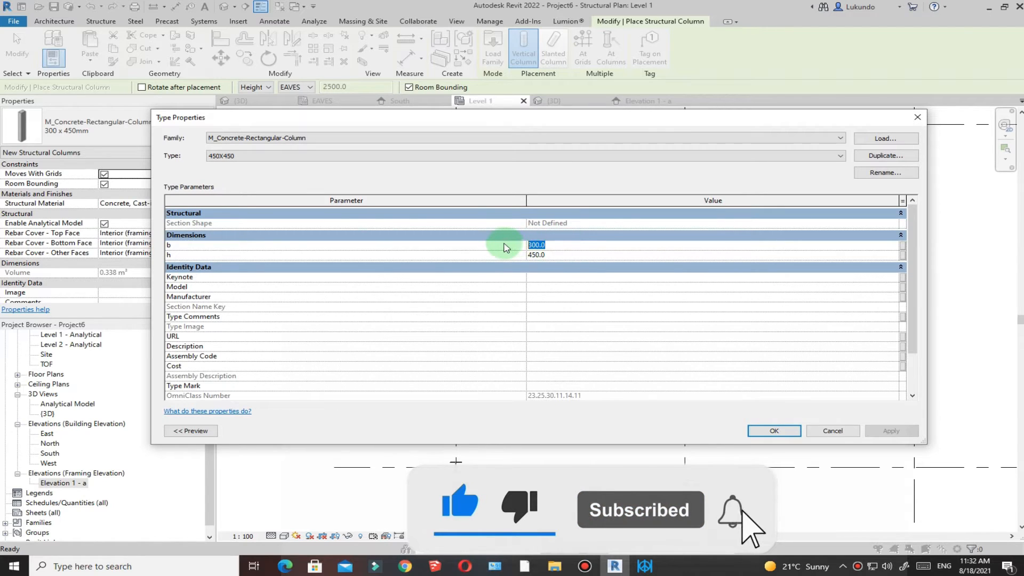
pyautogui.write('450')
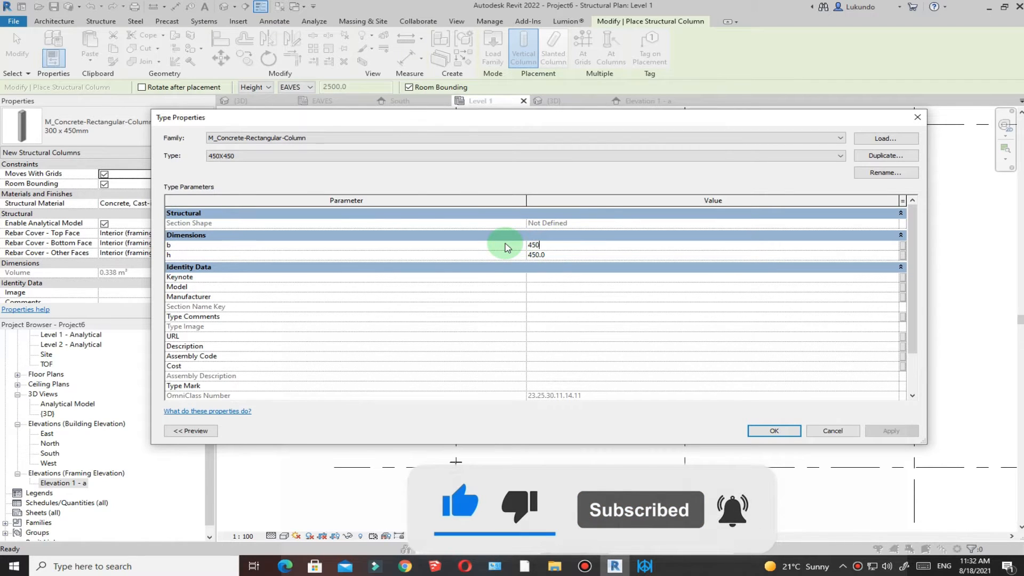
pyautogui.click(546, 255)
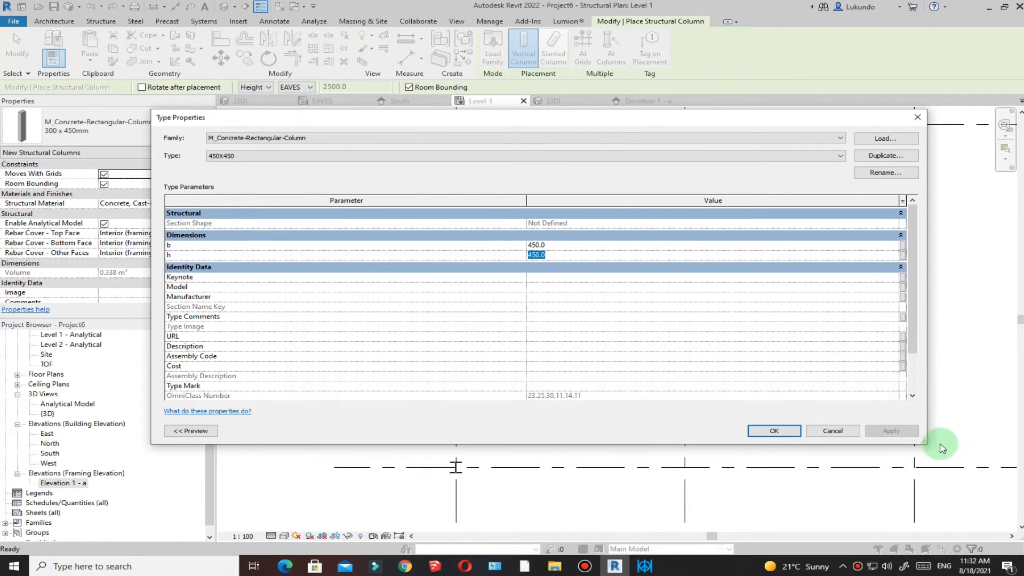
pyautogui.click(775, 431)
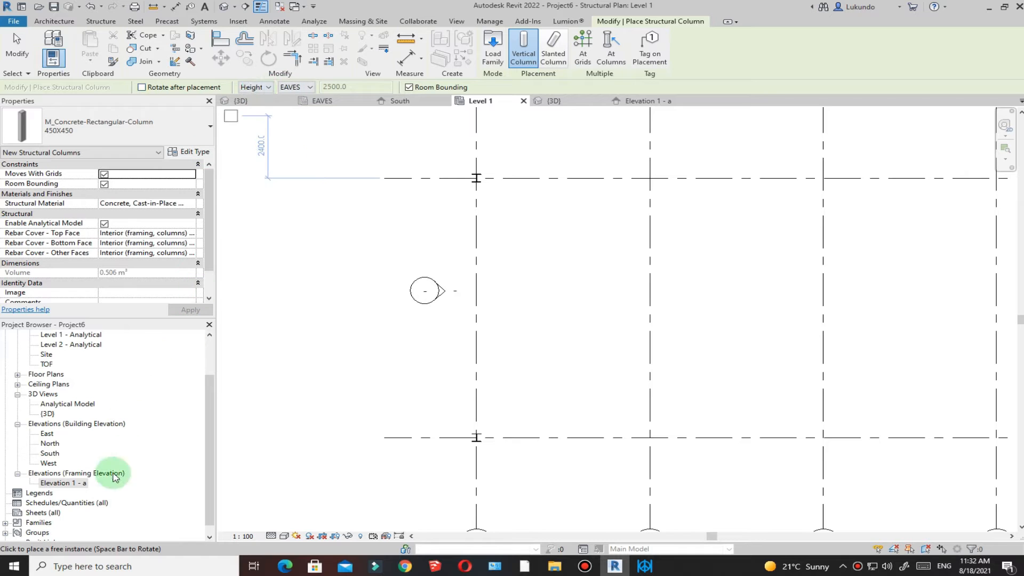
# Step: Set the column placement to Depth down to TOF and place a 450X450 concrete column at grid intersection C-1
pyautogui.scroll(-1, 444, 366)
pyautogui.scroll(2, 463, 228)
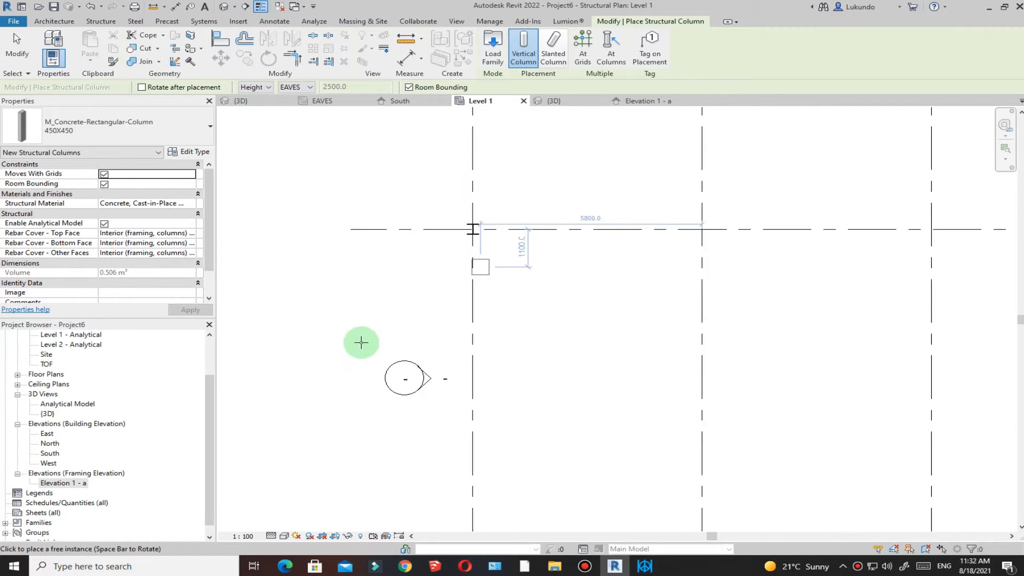
pyautogui.scroll(-2, 361, 342)
pyautogui.scroll(3, 133, 392)
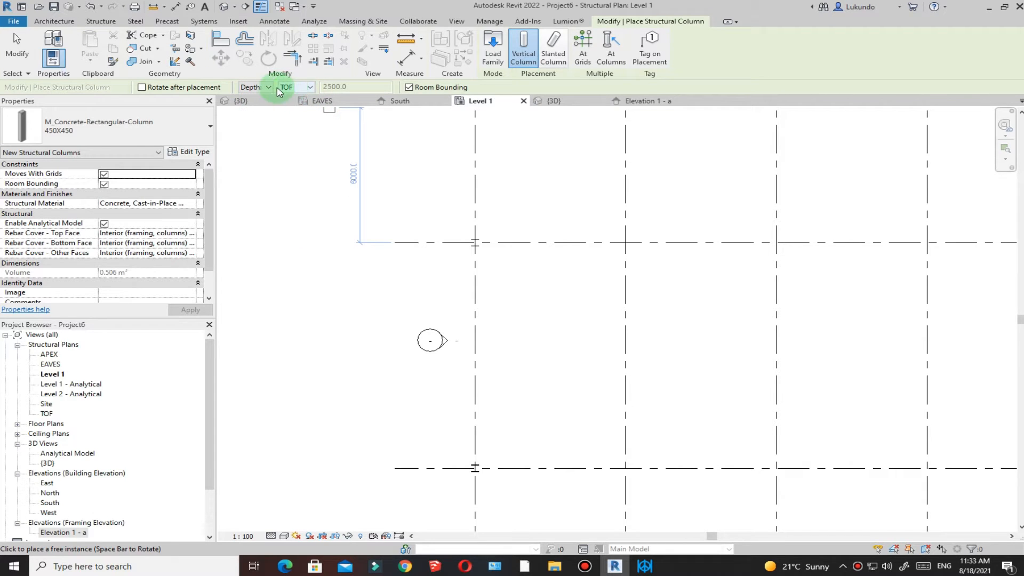
pyautogui.scroll(-2, 497, 132)
pyautogui.scroll(-1, 498, 324)
pyautogui.scroll(6, 498, 302)
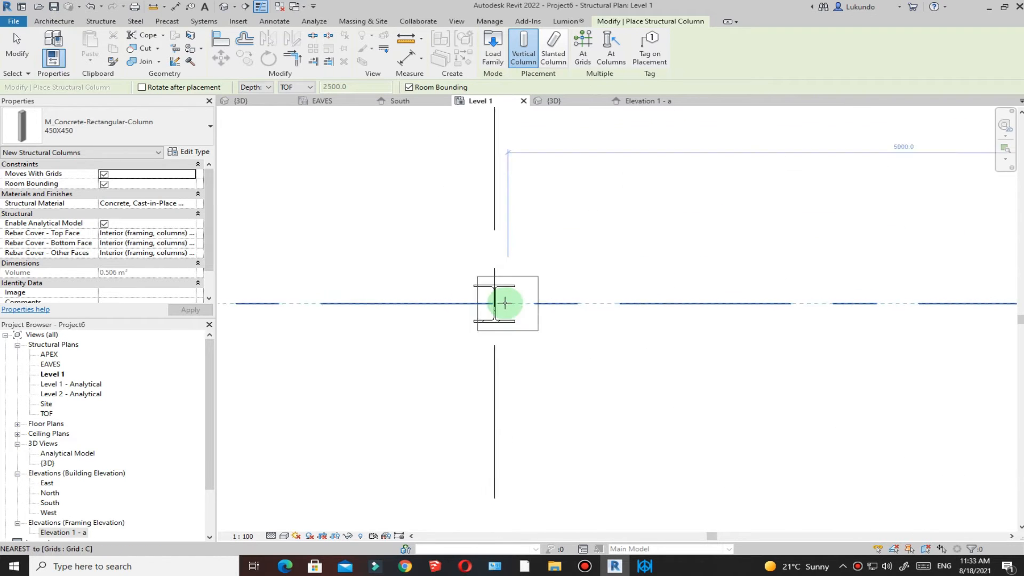
# Step: Place a matching 450X450 concrete column at grid intersection B-1, finish column placement and check both columns in the 3D view
pyautogui.scroll(-3, 482, 376)
pyautogui.scroll(-3, 512, 211)
pyautogui.scroll(6, 482, 203)
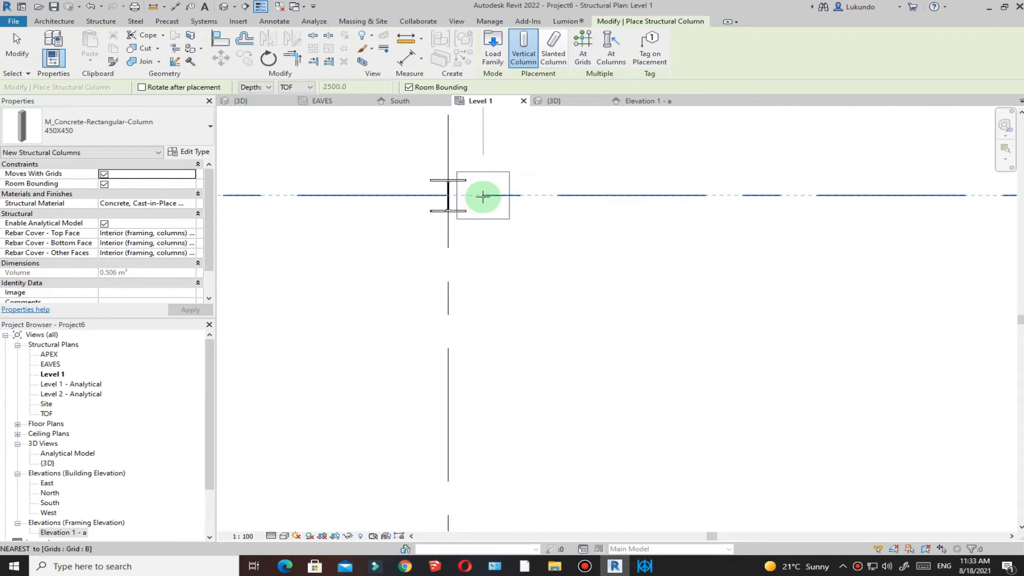
pyautogui.scroll(5, 440, 192)
pyautogui.click(435, 189)
pyautogui.scroll(-6, 499, 340)
pyautogui.scroll(-2, 475, 294)
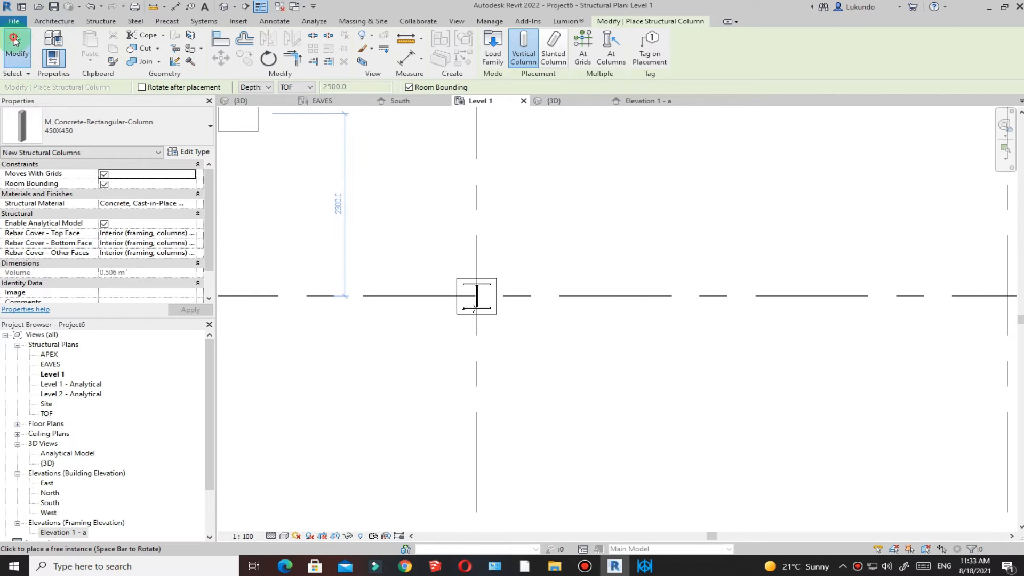
pyautogui.click(15, 40)
pyautogui.click(313, 147)
pyautogui.click(555, 100)
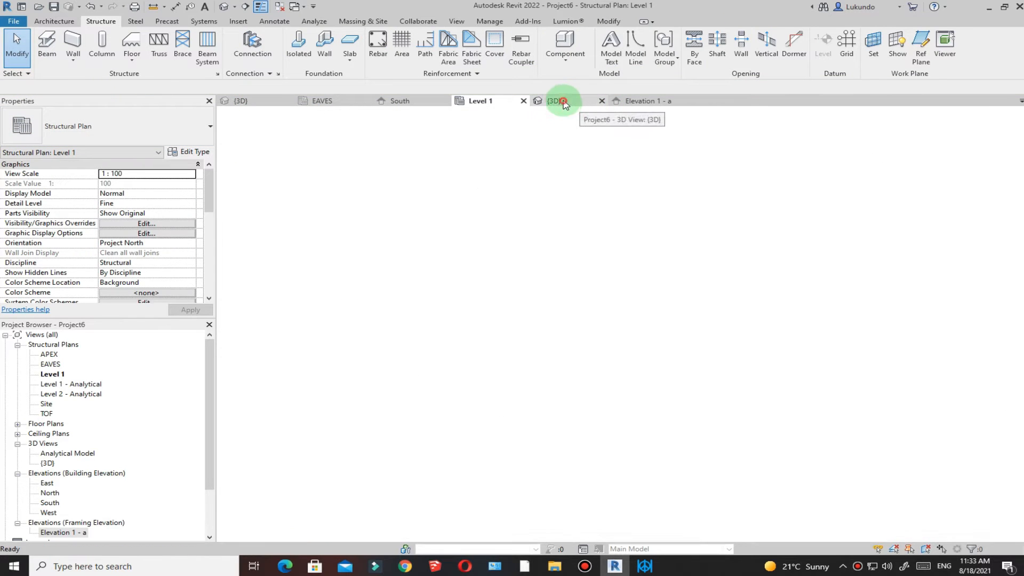
pyautogui.scroll(-3, 408, 487)
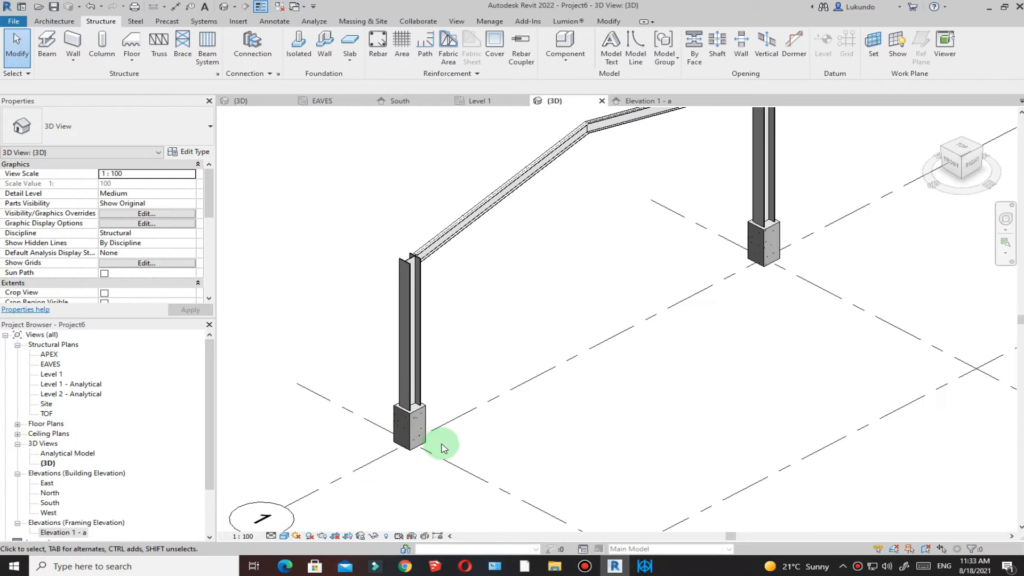
pyautogui.scroll(3, 654, 344)
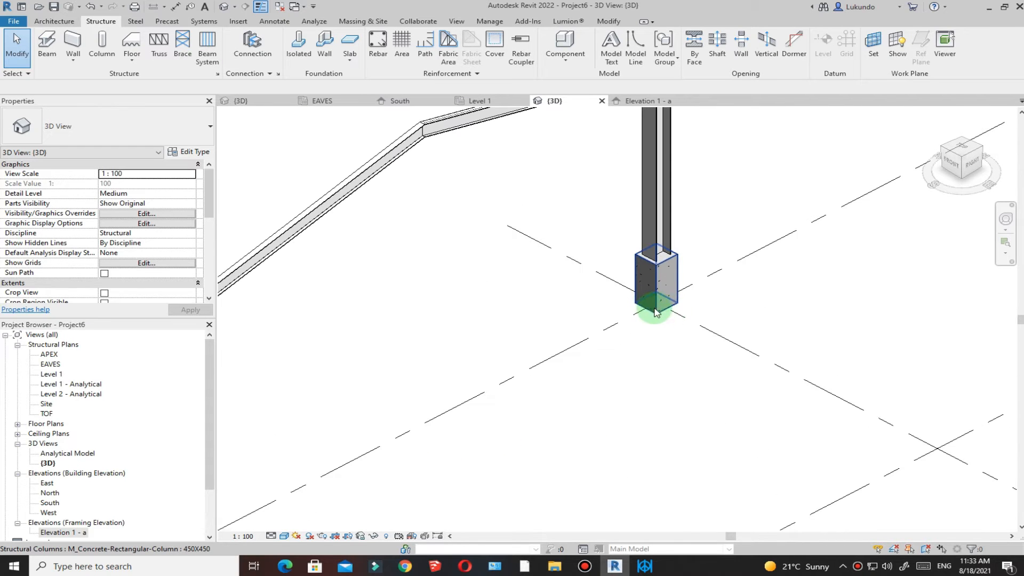
pyautogui.scroll(-3, 646, 315)
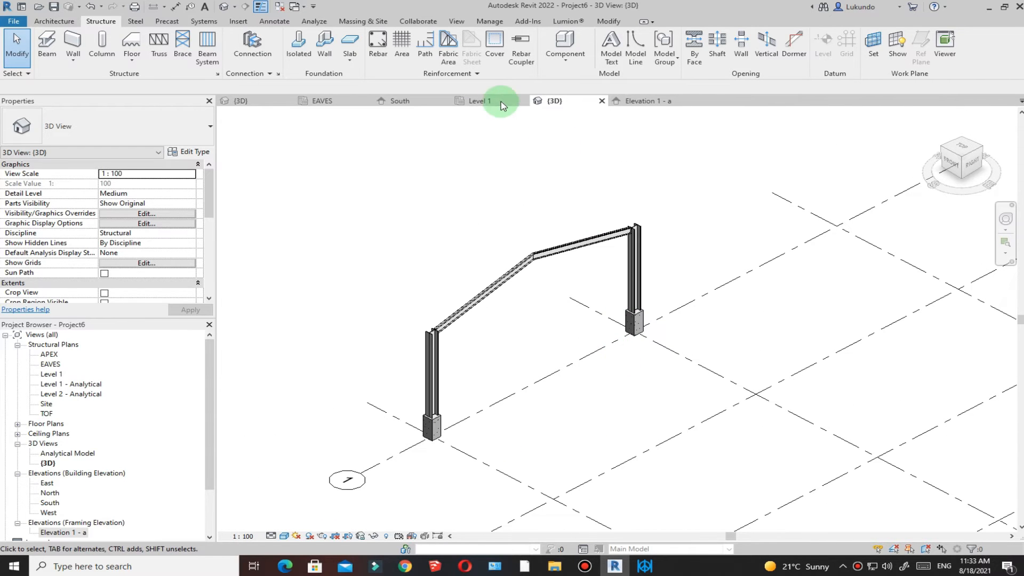
pyautogui.click(481, 103)
pyautogui.scroll(-3, 458, 248)
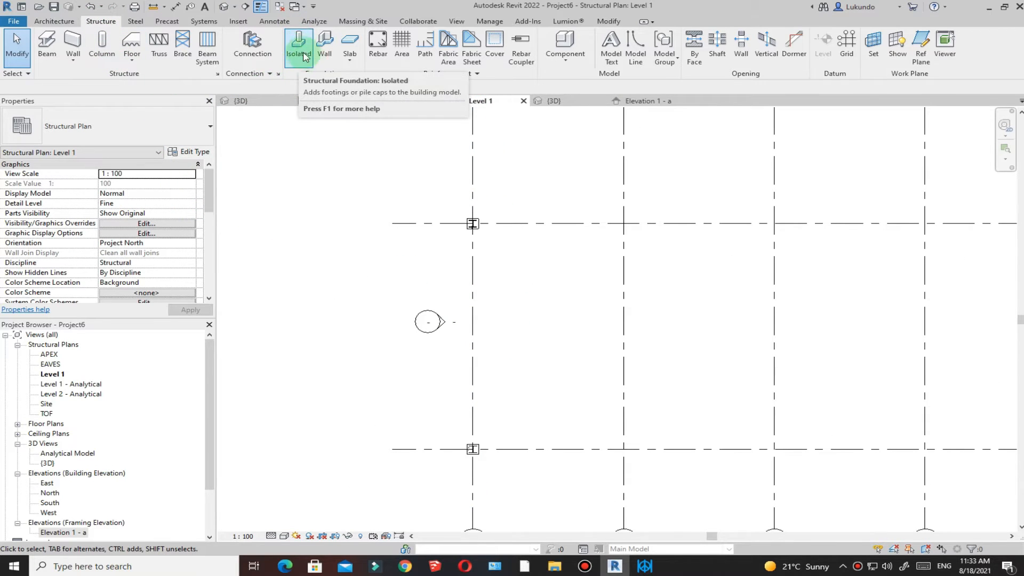
pyautogui.click(298, 68)
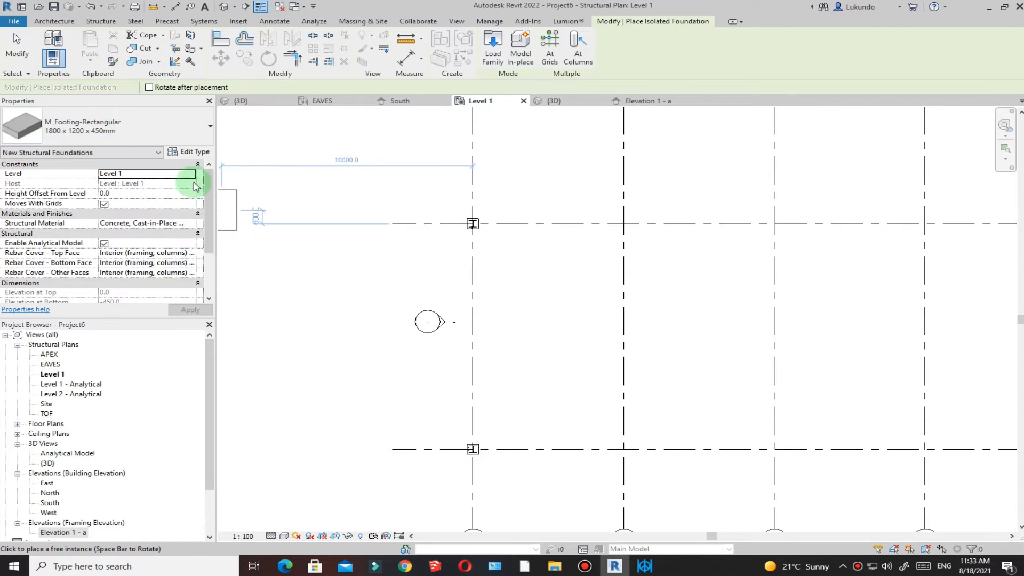
pyautogui.click(187, 154)
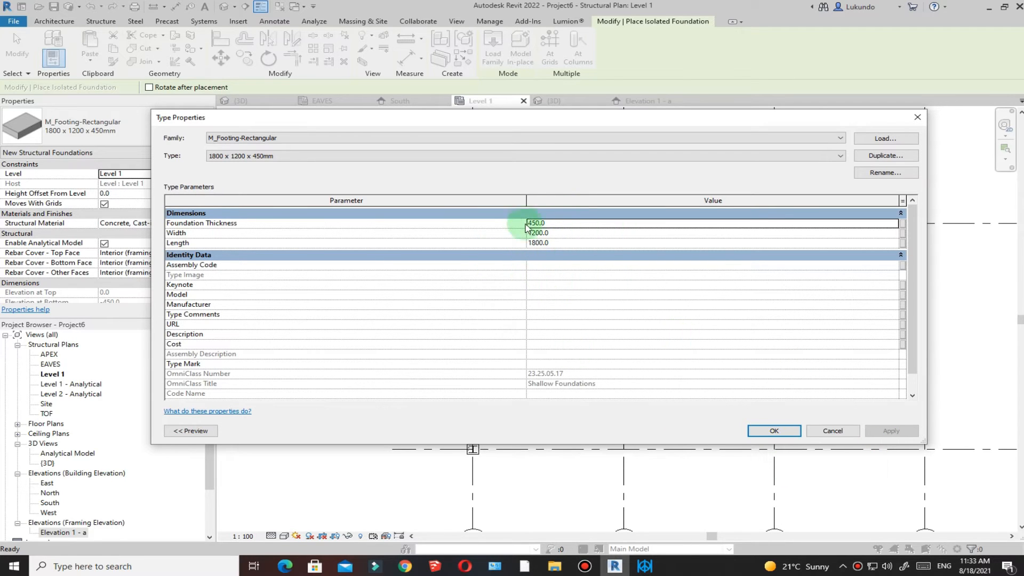
pyautogui.click(773, 431)
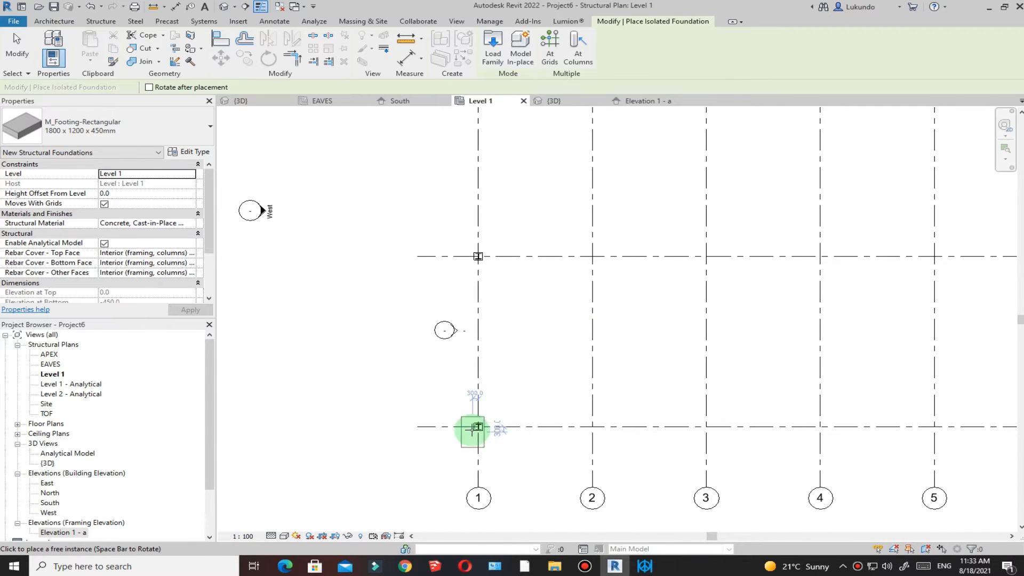
pyautogui.scroll(10, 480, 425)
pyautogui.scroll(-5, 540, 407)
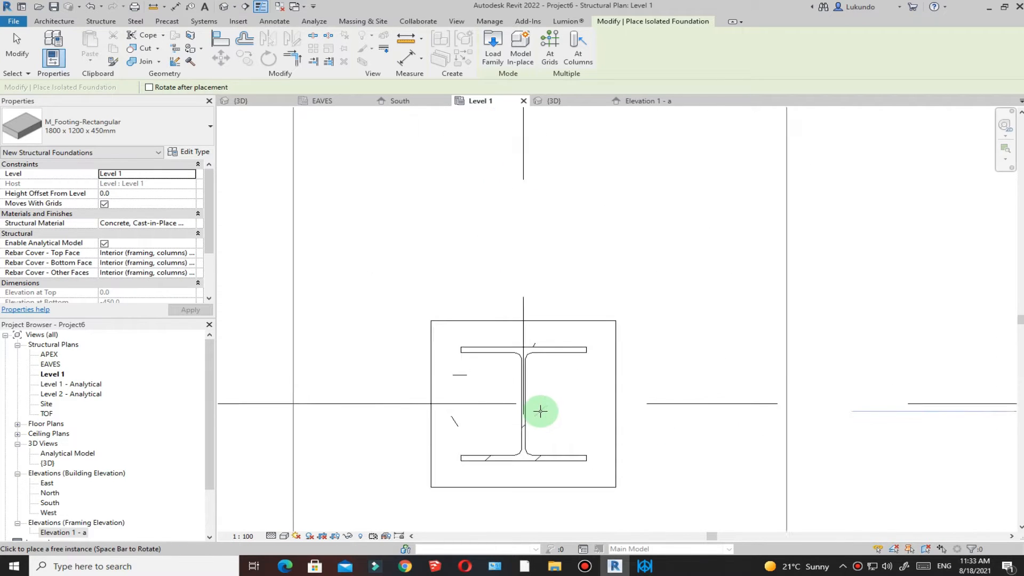
pyautogui.scroll(5, 535, 414)
pyautogui.scroll(3, 539, 406)
pyautogui.scroll(-5, 533, 421)
pyautogui.scroll(1, 531, 421)
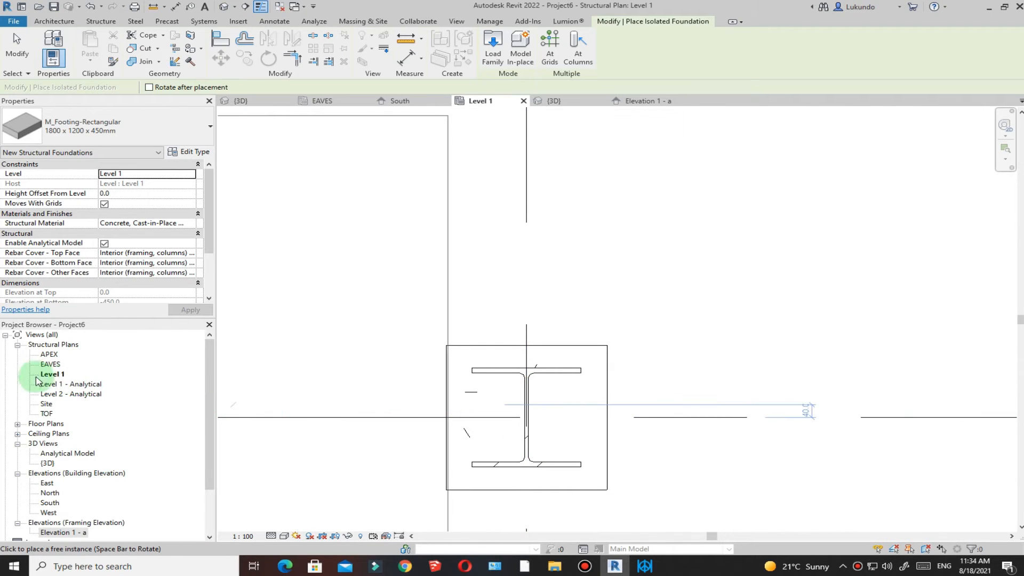
# Step: Place an M_Footing-Rectangular 1800 x 1200 x 450mm isolated foundation at grid intersection C-1 in the TOF structural plan
pyautogui.doubleClick(47, 415)
pyautogui.scroll(-5, 466, 406)
pyautogui.scroll(-4, 466, 405)
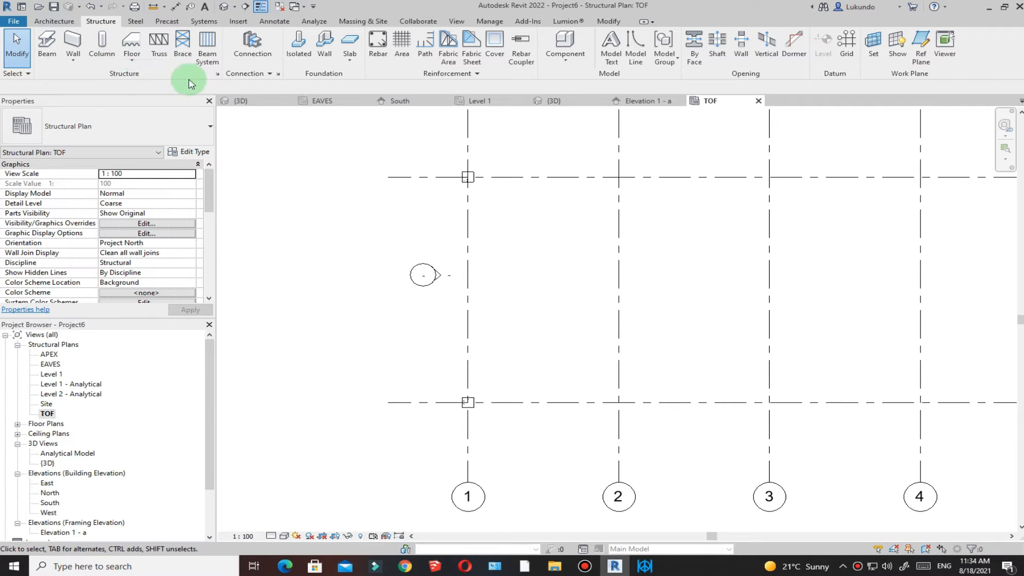
pyautogui.click(299, 55)
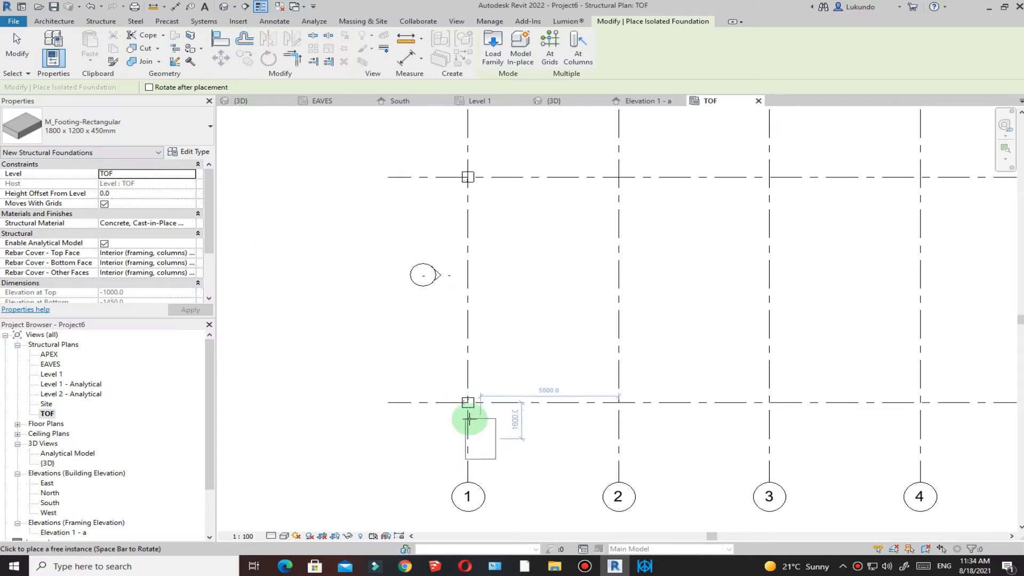
pyautogui.scroll(5, 464, 414)
pyautogui.scroll(1, 474, 421)
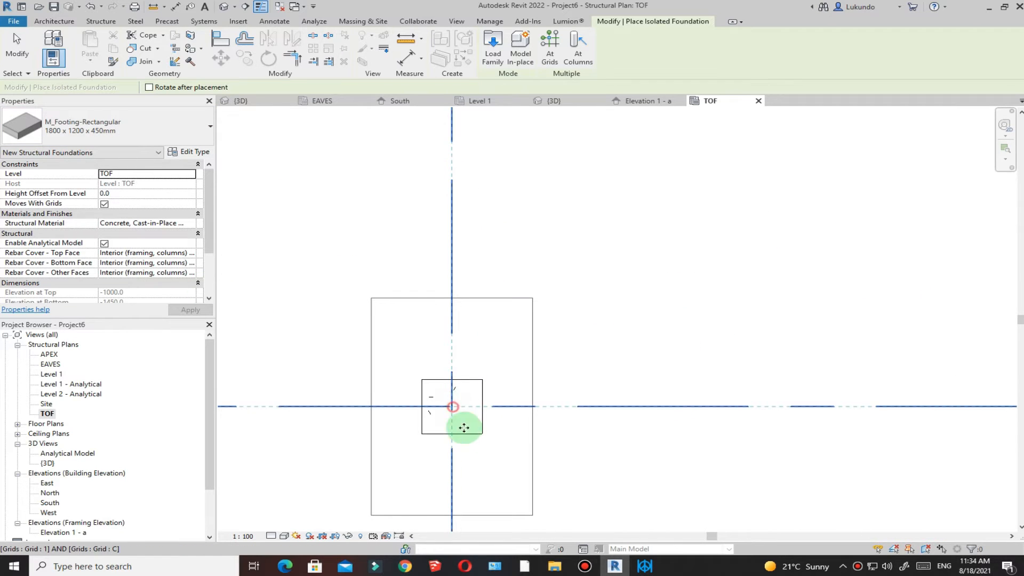
# Step: Place a second 1800 x 1200 x 450mm footing under the concrete column at grid intersection B-1 and finish foundation placement
pyautogui.scroll(-6, 469, 438)
pyautogui.scroll(4, 482, 343)
pyautogui.scroll(3, 472, 326)
pyautogui.click(434, 304)
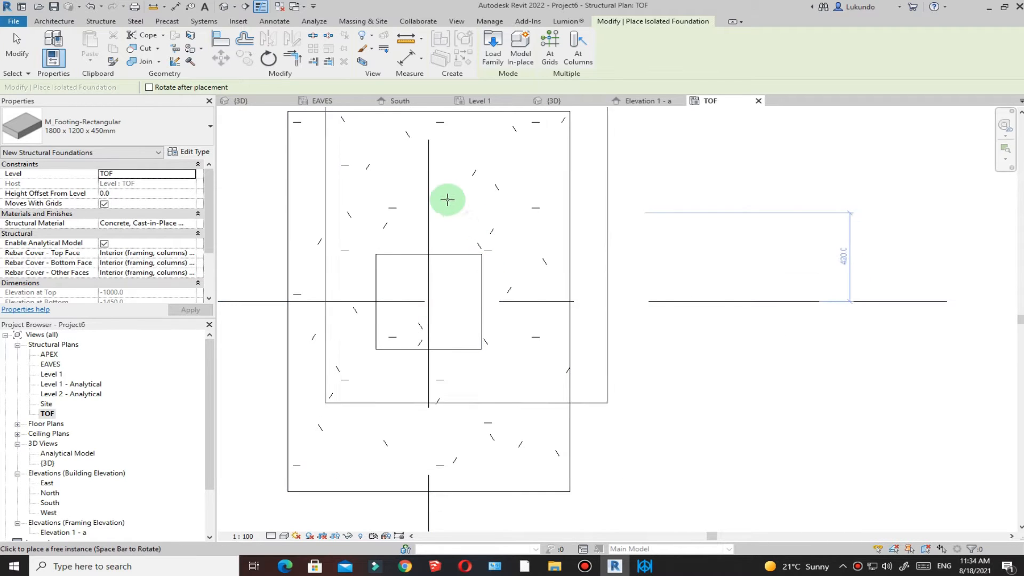
pyautogui.click(19, 53)
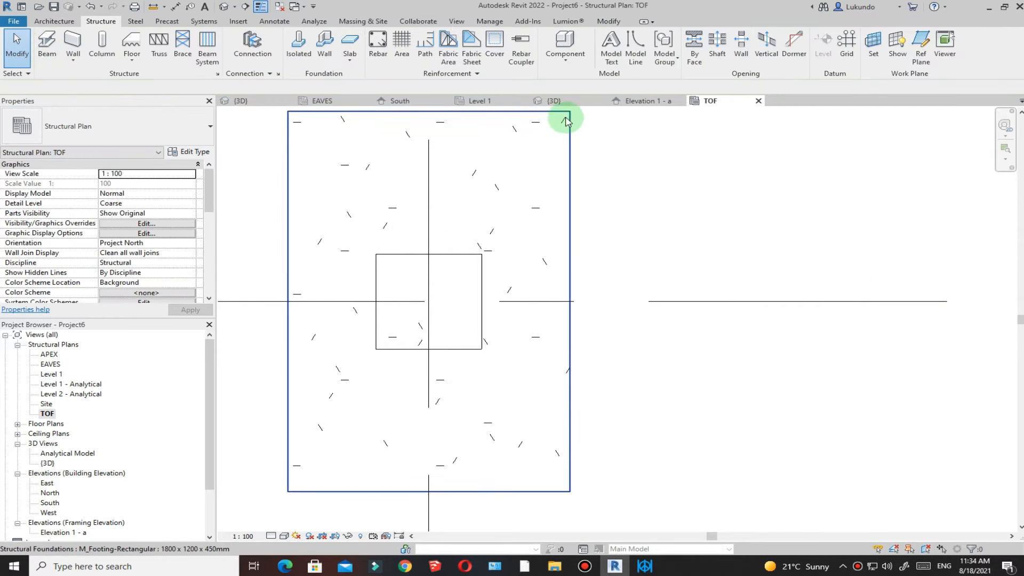
# Step: Examine the footings, concrete columns and steel frame together in the 3D view
pyautogui.click(552, 102)
pyautogui.scroll(8, 474, 452)
pyautogui.scroll(-9, 429, 380)
pyautogui.scroll(4, 605, 299)
pyautogui.scroll(-5, 605, 300)
pyautogui.scroll(1, 504, 302)
pyautogui.scroll(-1, 513, 283)
pyautogui.scroll(-2, 513, 283)
# Step: Copy the complete grid 1 frame with its concrete columns and footings to grid 2 in the Level 1 plan, using Constrain and Multiple
pyautogui.keyDown('shift'); pyautogui.moveTo(336, 345); pyautogui.dragTo(915, 279, button='middle'); pyautogui.keyUp('shift')
pyautogui.keyDown('shift'); pyautogui.moveTo(860, 382); pyautogui.dragTo(837, 343, button='middle'); pyautogui.keyUp('shift')
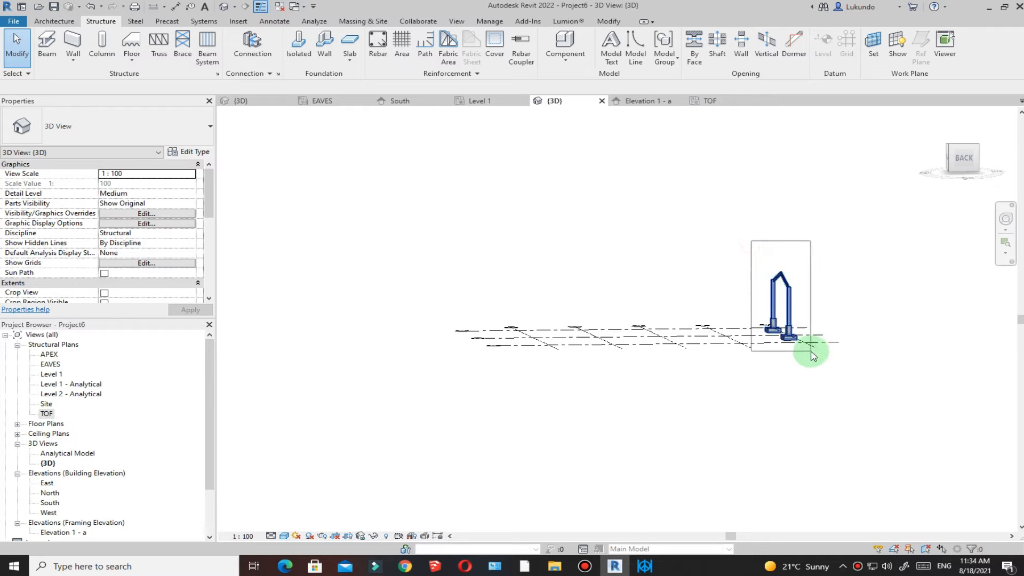
pyautogui.moveTo(806, 354); pyautogui.dragTo(805, 355)
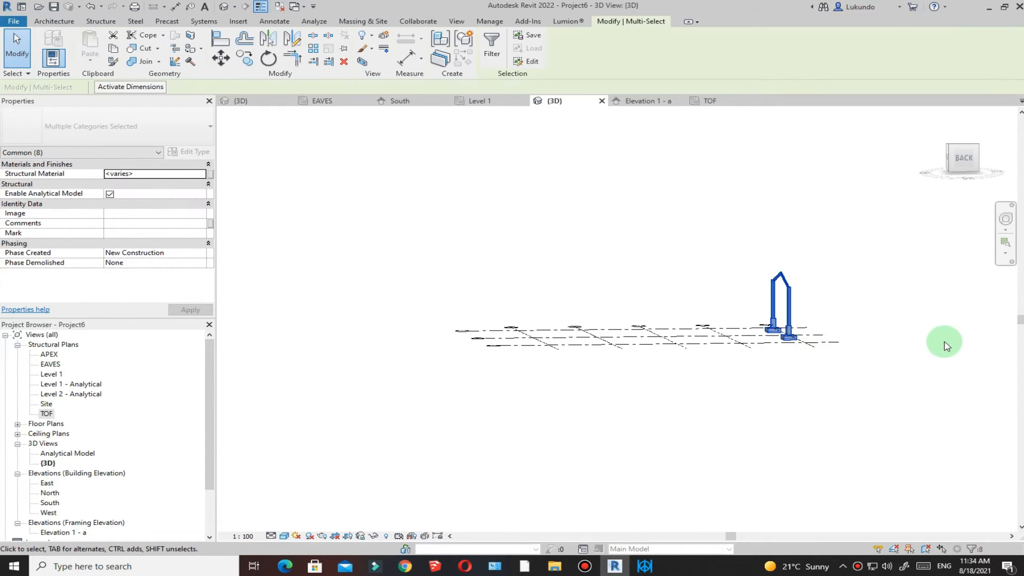
pyautogui.keyDown('shift'); pyautogui.moveTo(939, 323); pyautogui.dragTo(853, 362, button='middle'); pyautogui.keyUp('shift')
pyautogui.scroll(5, 845, 329)
pyautogui.scroll(-2, 586, 405)
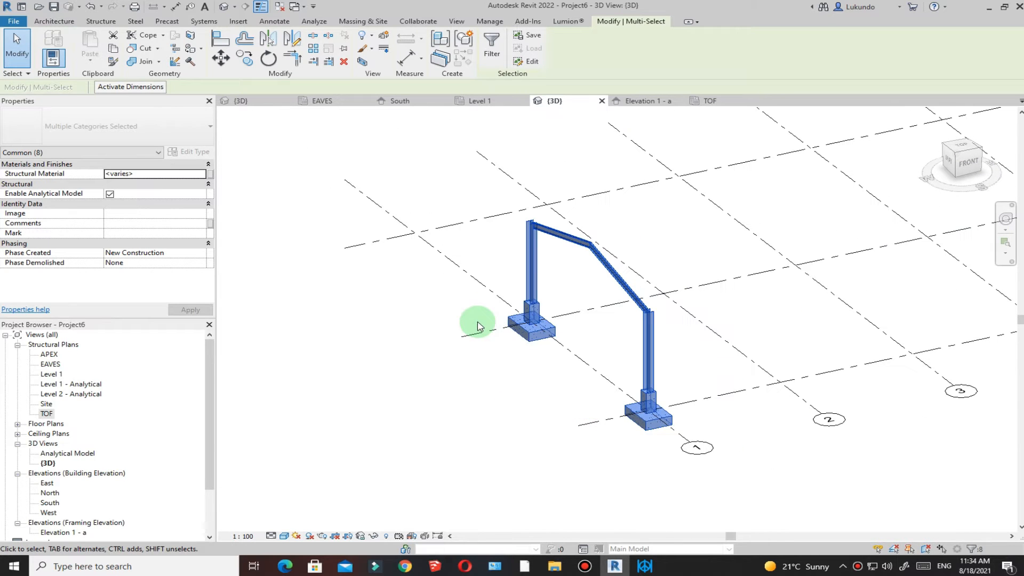
pyautogui.click(483, 105)
pyautogui.scroll(-5, 450, 361)
pyautogui.scroll(-5, 481, 406)
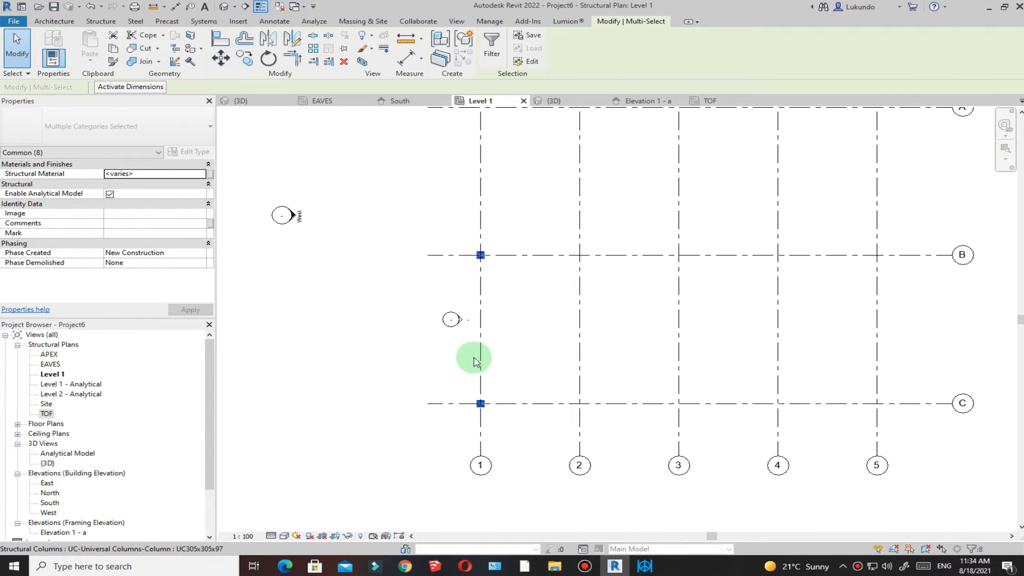
pyautogui.click(244, 59)
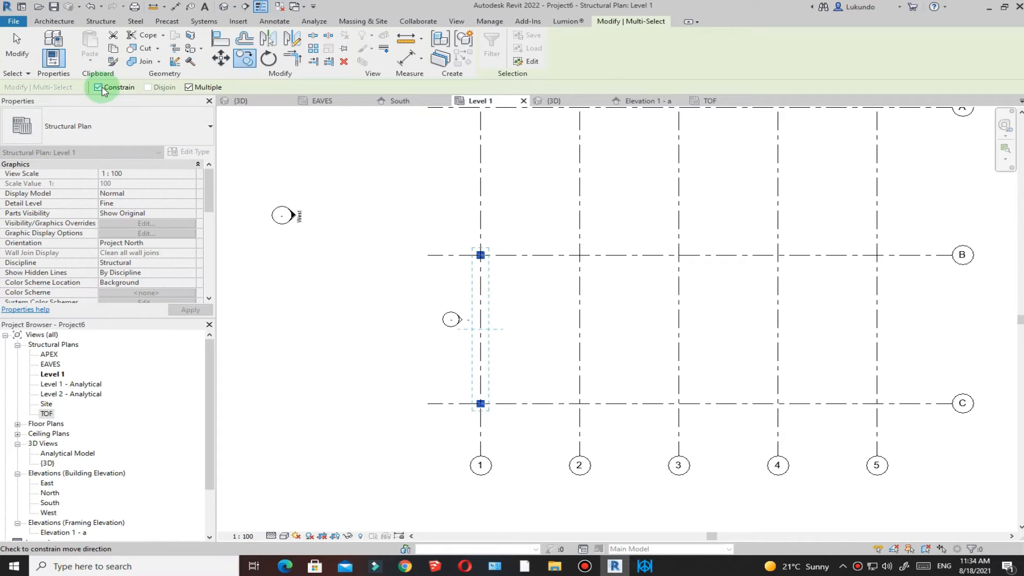
pyautogui.scroll(3, 506, 367)
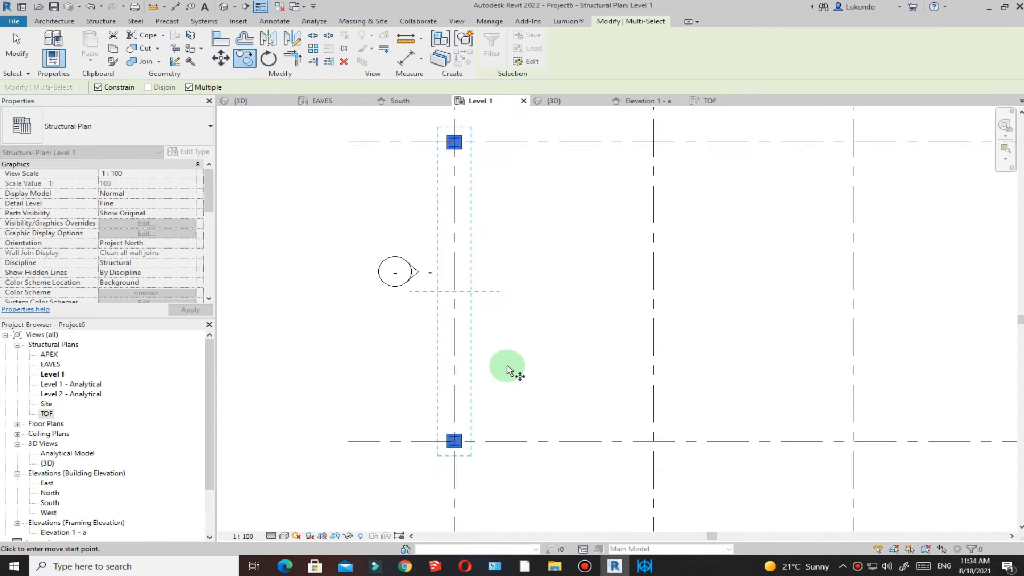
pyautogui.click(455, 361)
pyautogui.scroll(-1, 455, 361)
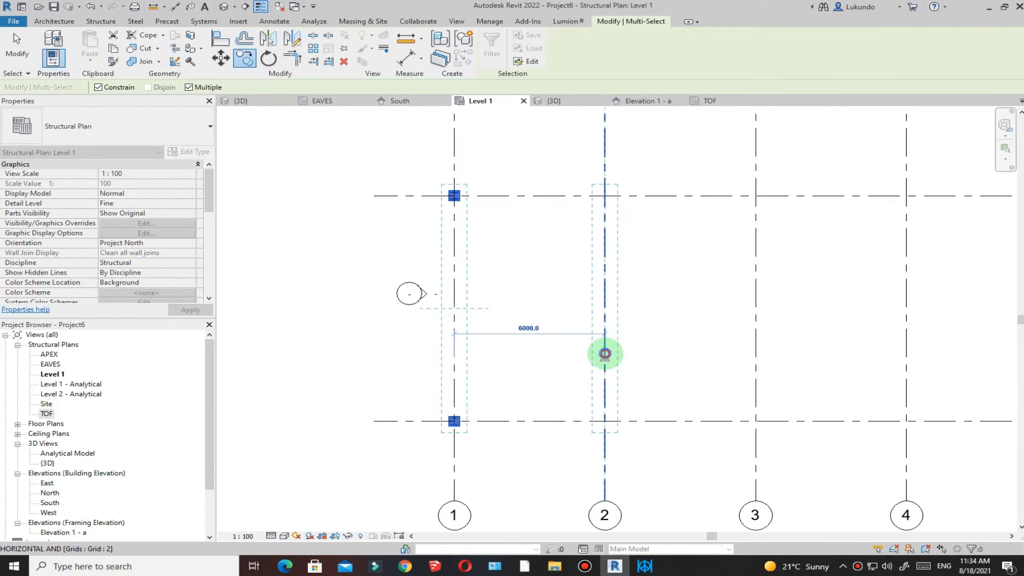
pyautogui.click(604, 354)
# Step: Place further copies of the frame on grids 3, 4 and 5 and finish copying
pyautogui.click(753, 353)
pyautogui.scroll(-3, 478, 359)
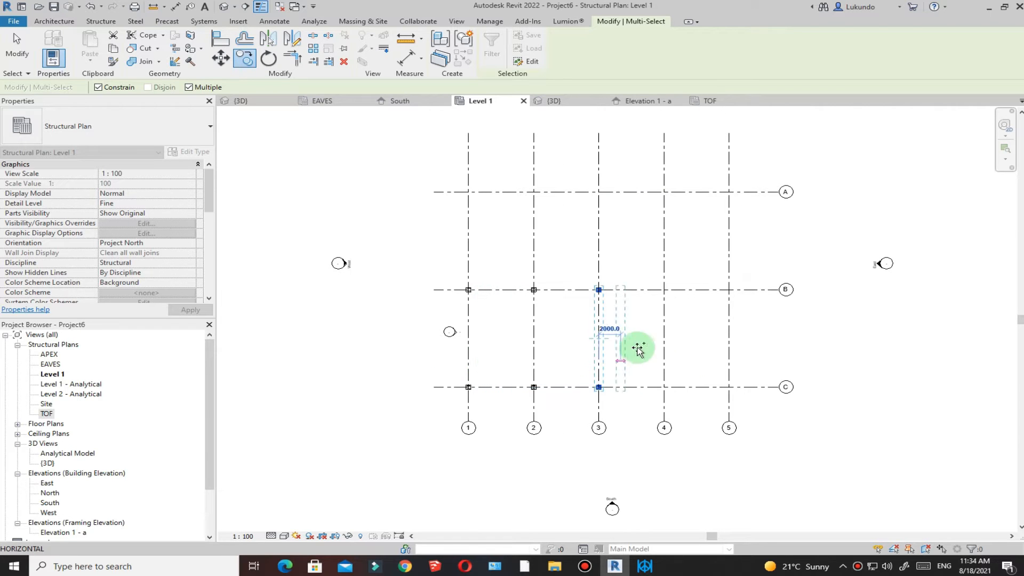
pyautogui.click(702, 345)
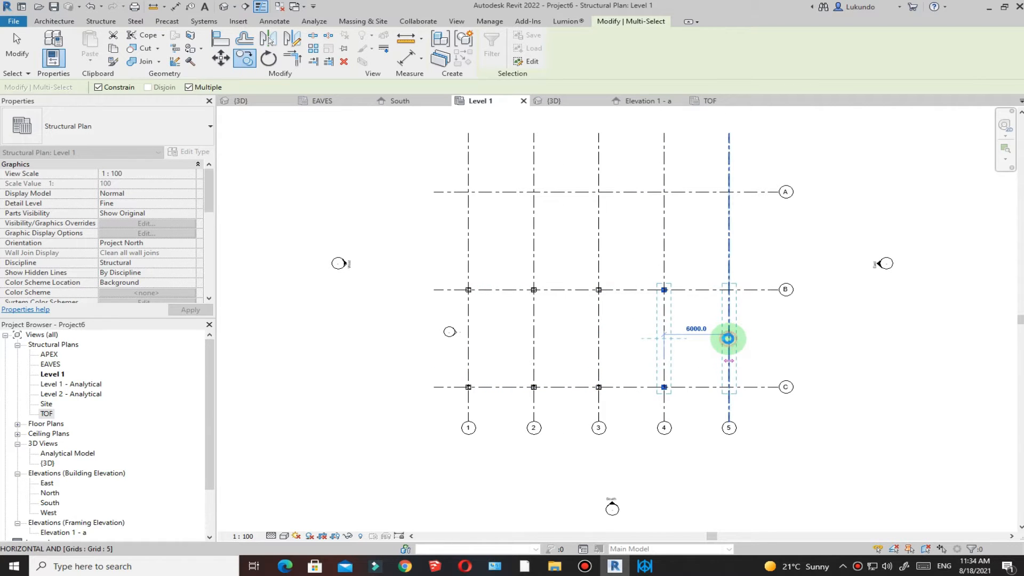
pyautogui.click(728, 339)
pyautogui.click(17, 48)
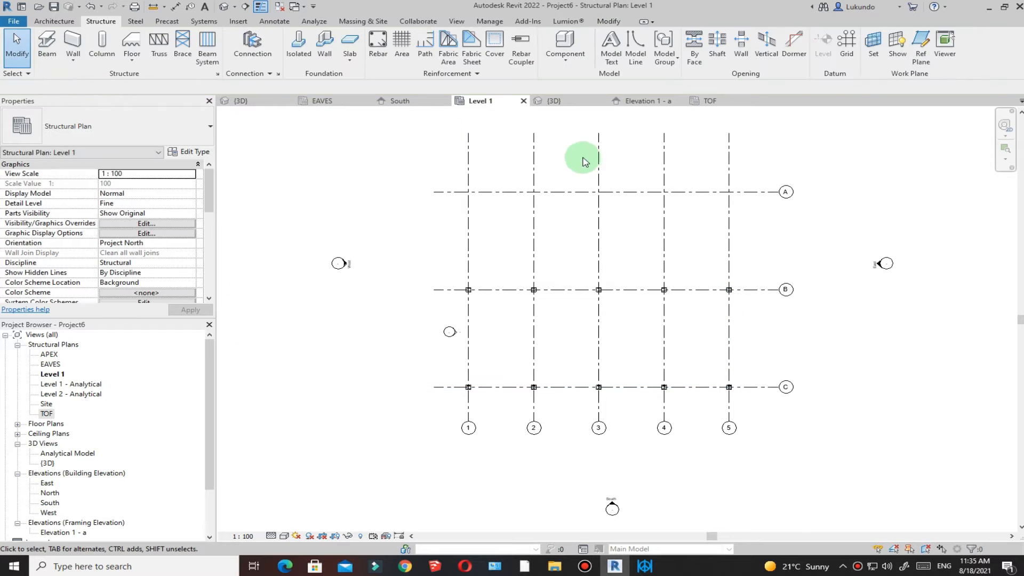
# Step: Examine the row of copied portal frames in the 3D view, including the rafter apex joints, columns and footings
pyautogui.click(561, 105)
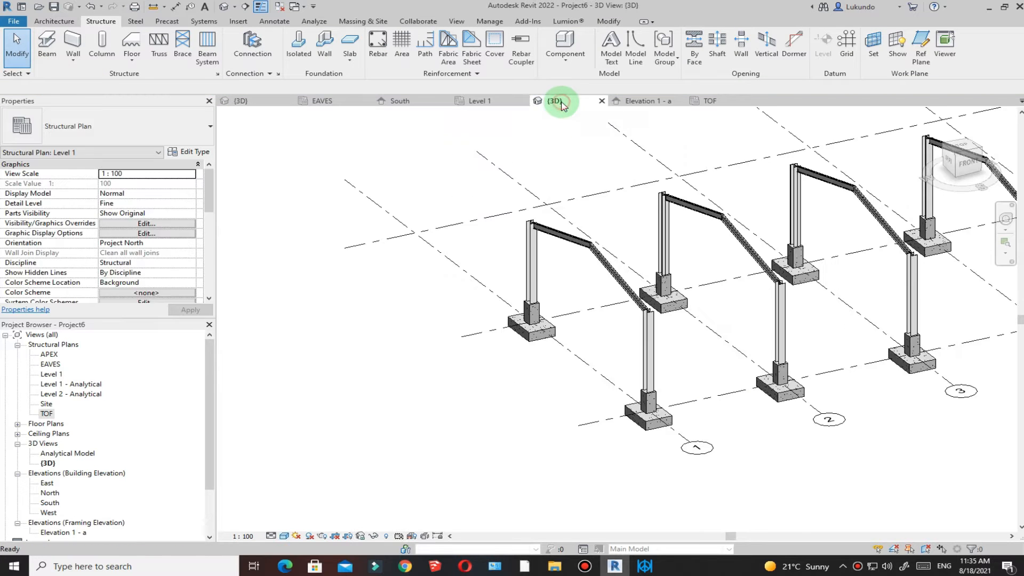
pyautogui.keyDown('shift'); pyautogui.moveTo(880, 356); pyautogui.dragTo(726, 342, button='middle'); pyautogui.keyUp('shift')
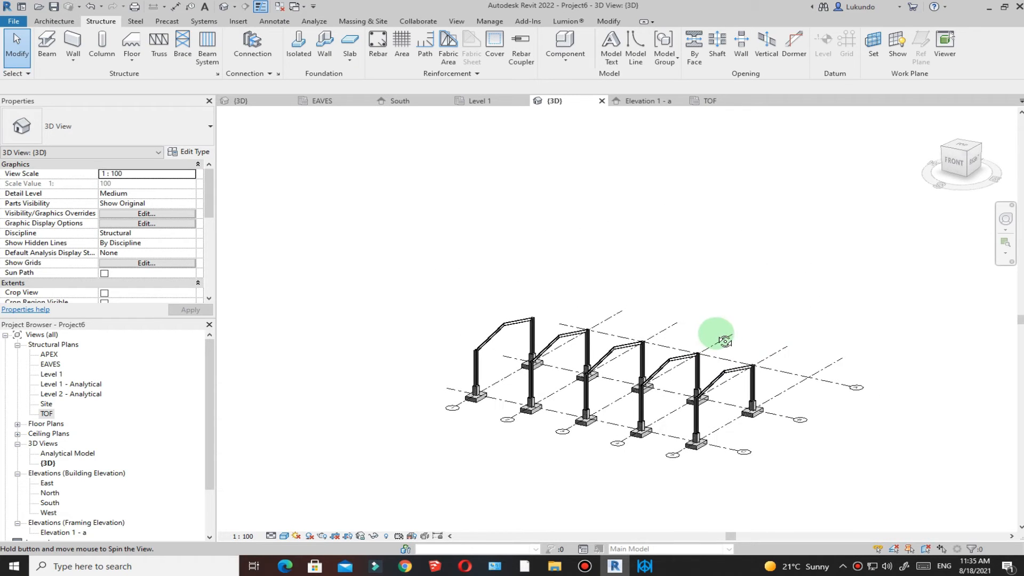
pyautogui.scroll(3, 496, 339)
pyautogui.scroll(3, 531, 301)
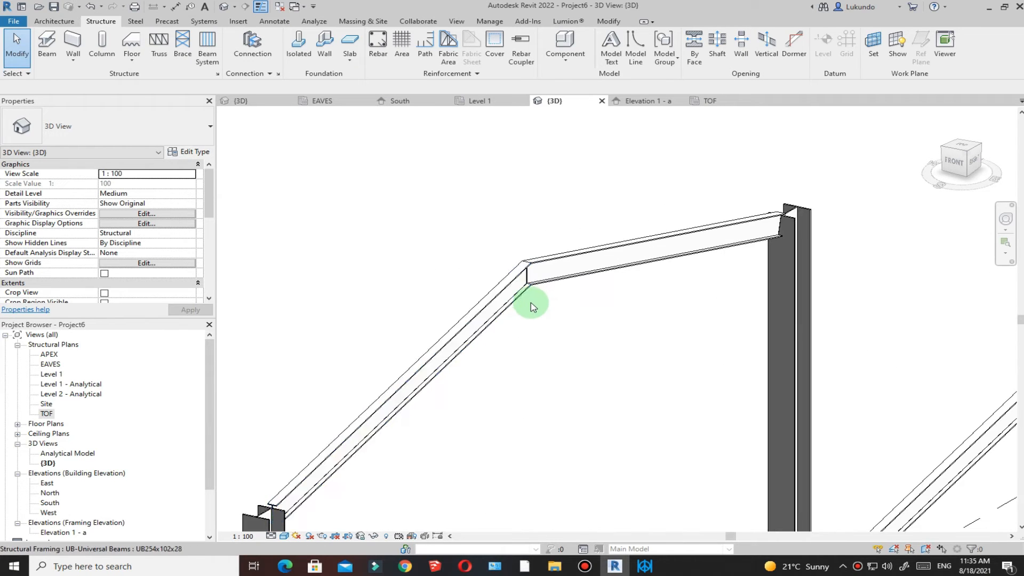
pyautogui.scroll(-3, 405, 283)
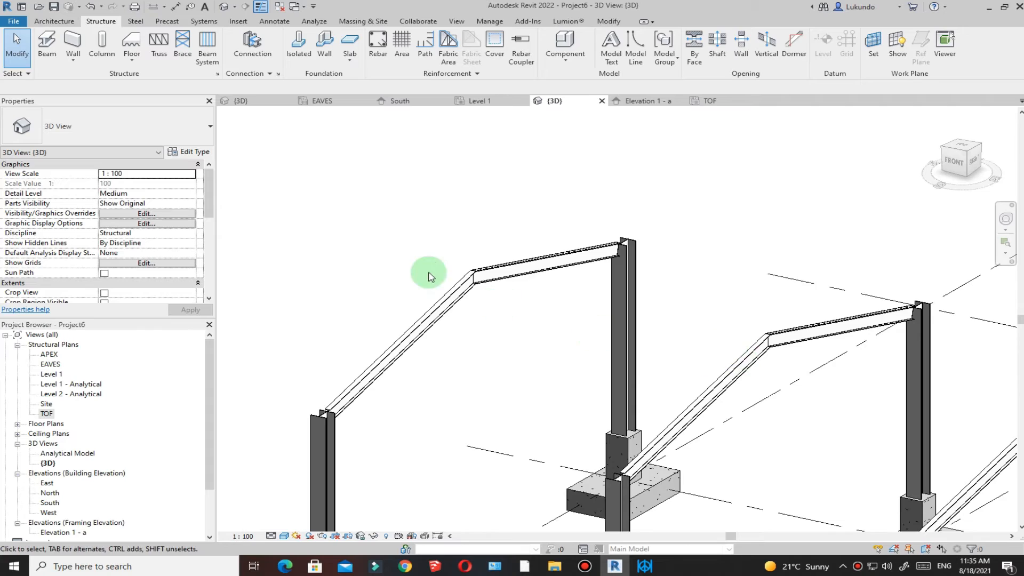
pyautogui.scroll(-4, 343, 281)
pyautogui.keyDown('shift'); pyautogui.moveTo(343, 281); pyautogui.dragTo(560, 331, button='middle'); pyautogui.keyUp('shift')
pyautogui.scroll(-2, 542, 297)
pyautogui.scroll(5, 544, 309)
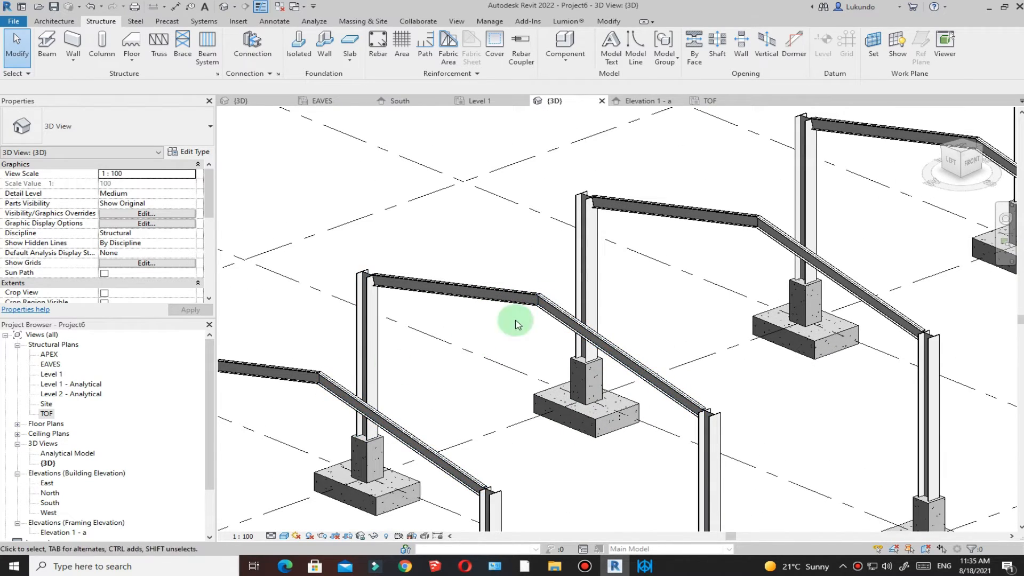
pyautogui.scroll(-3, 454, 325)
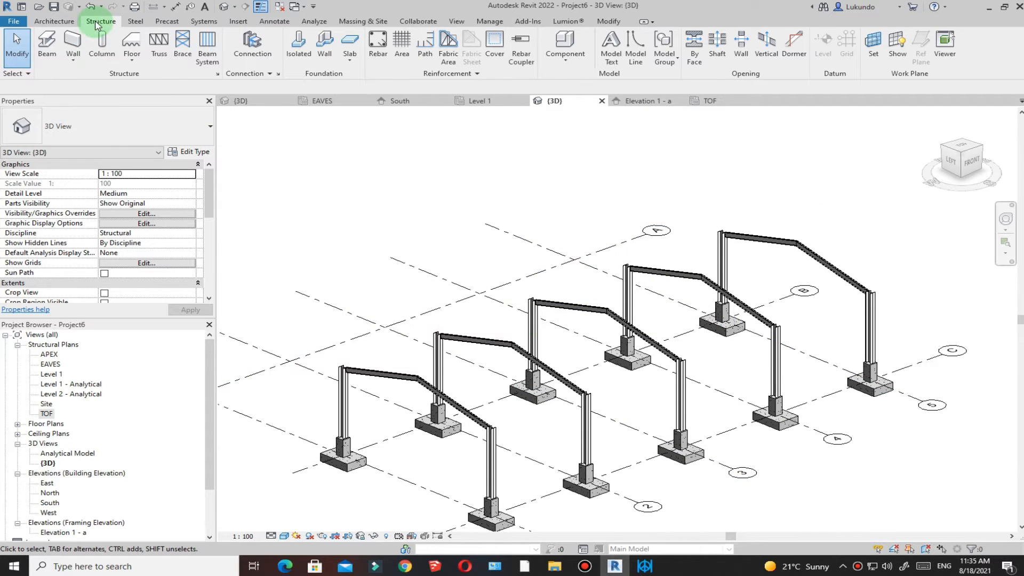
pyautogui.click(47, 43)
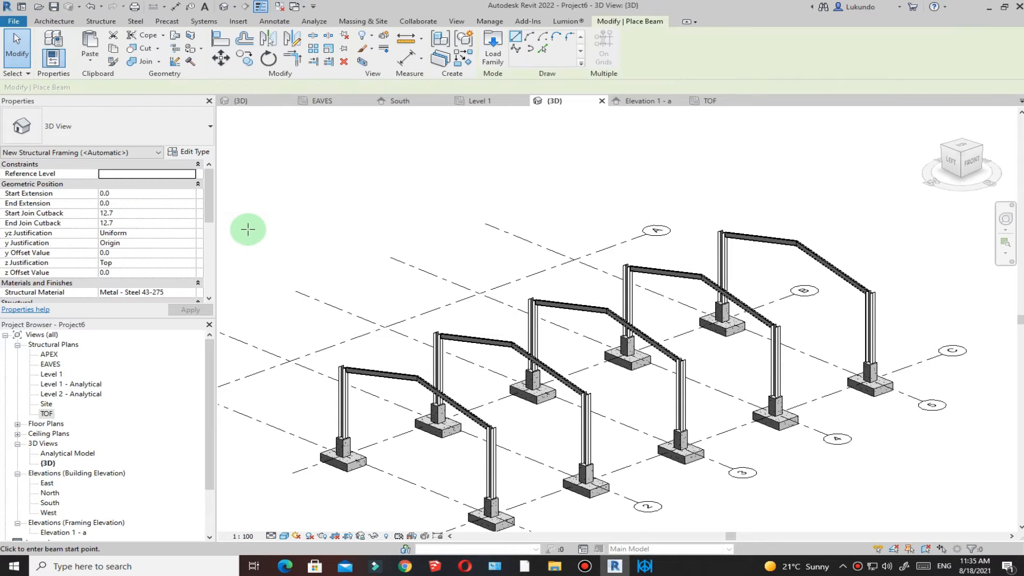
pyautogui.click(205, 128)
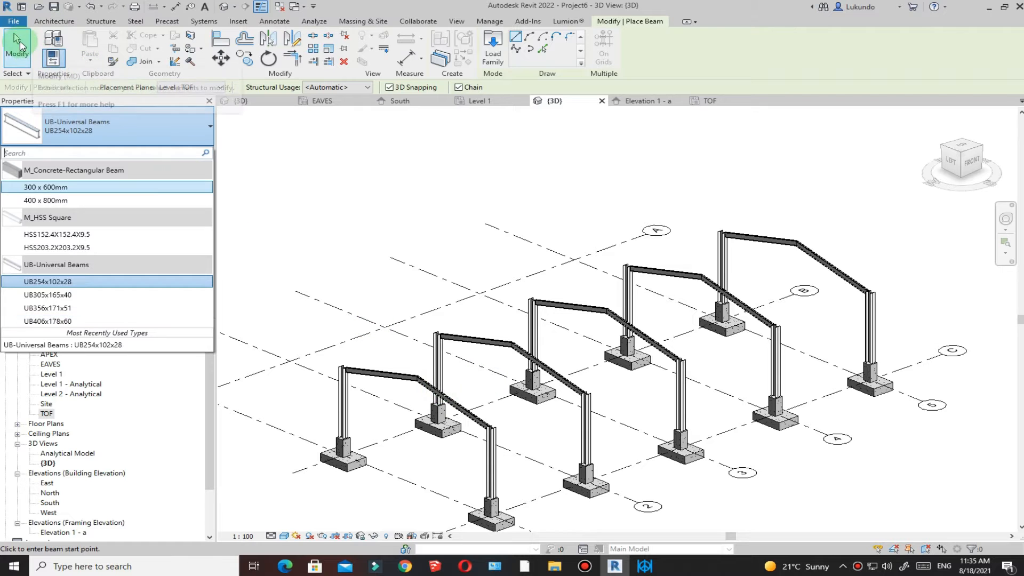
pyautogui.press('Escape')
pyautogui.press('Escape')
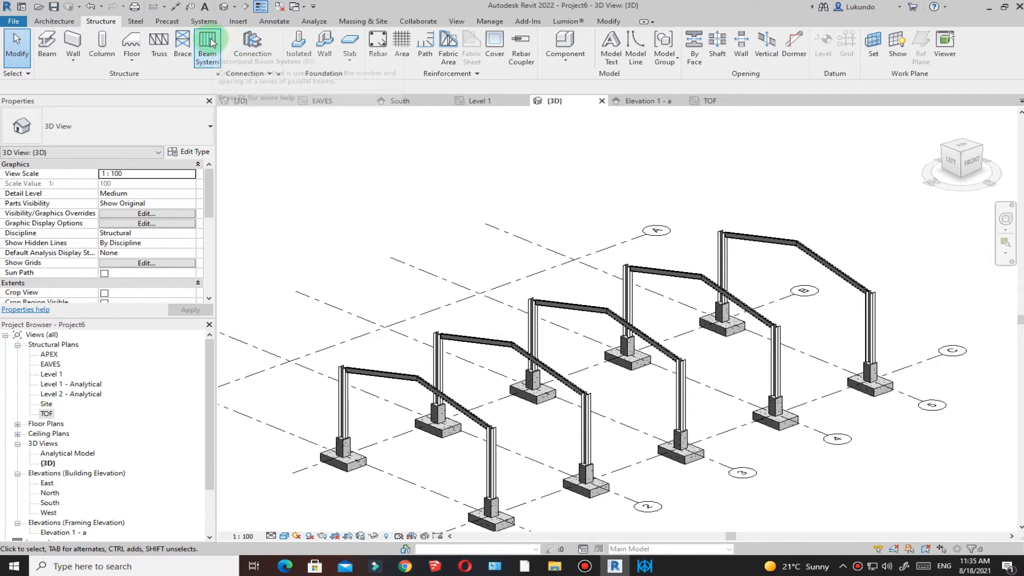
# Step: Load the PFC-Parallel Flange Channels family from the British Standard steel framing library with type PFC100x50x10
pyautogui.click(238, 21)
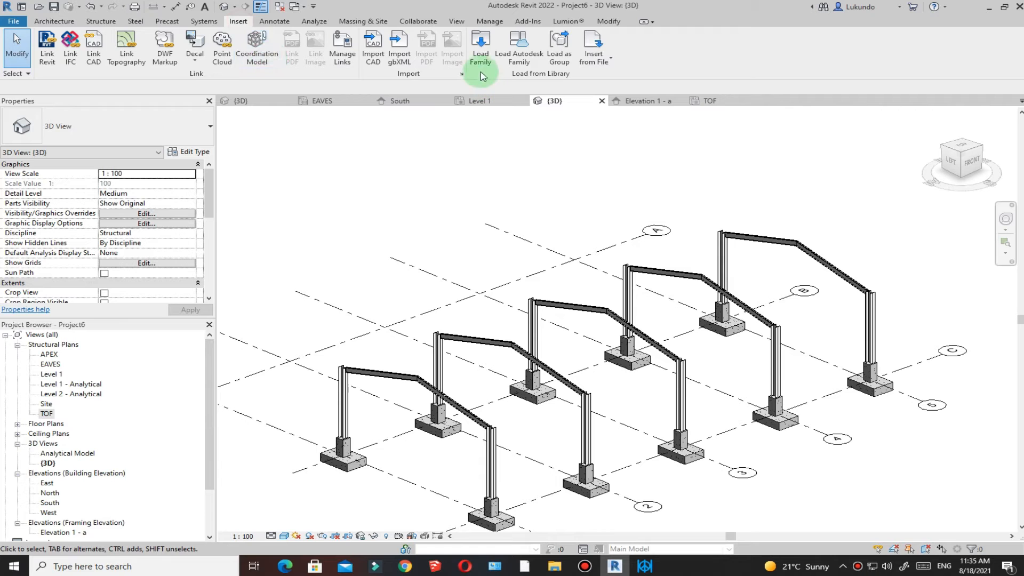
pyautogui.click(481, 45)
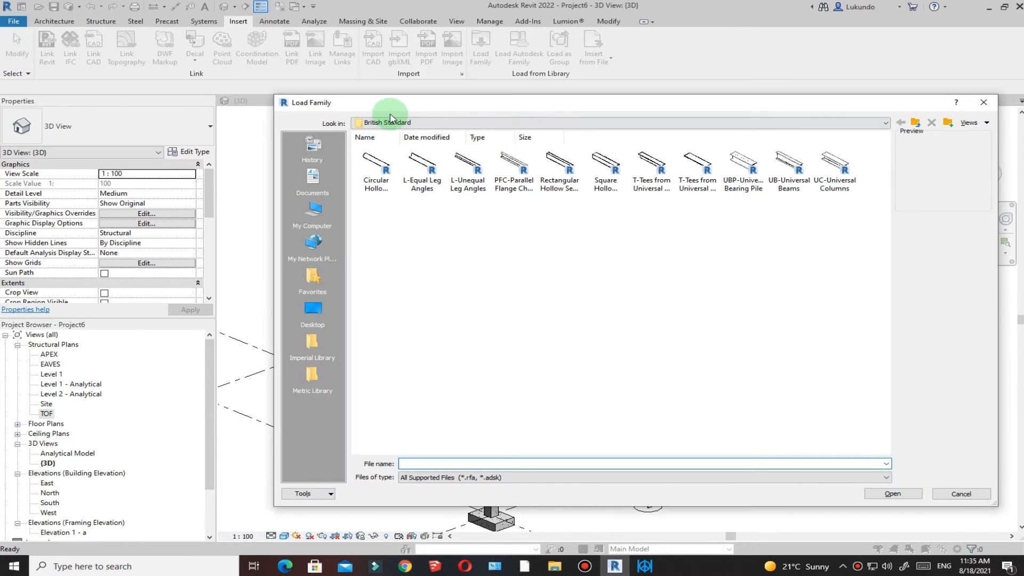
pyautogui.click(917, 126)
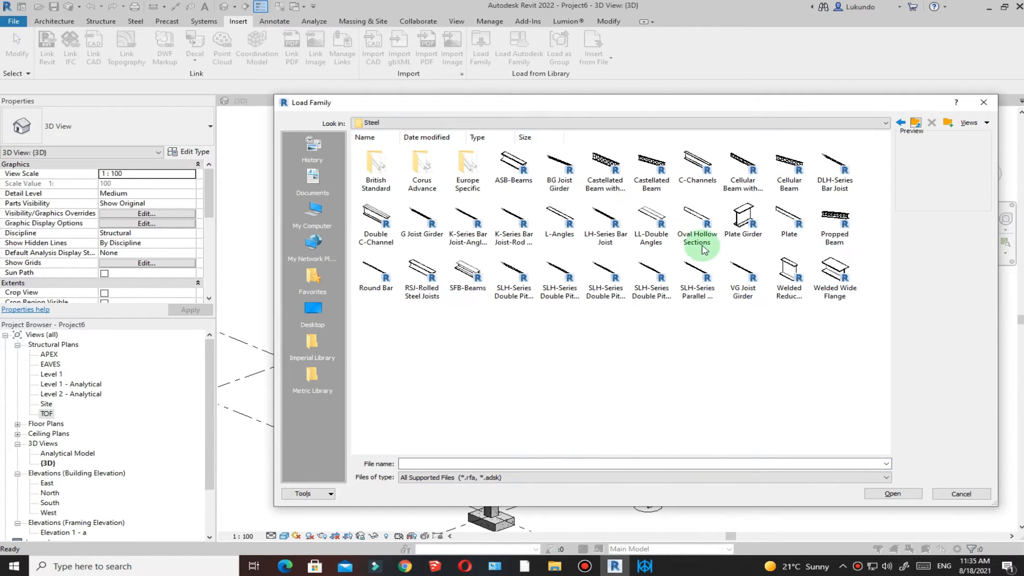
pyautogui.doubleClick(380, 170)
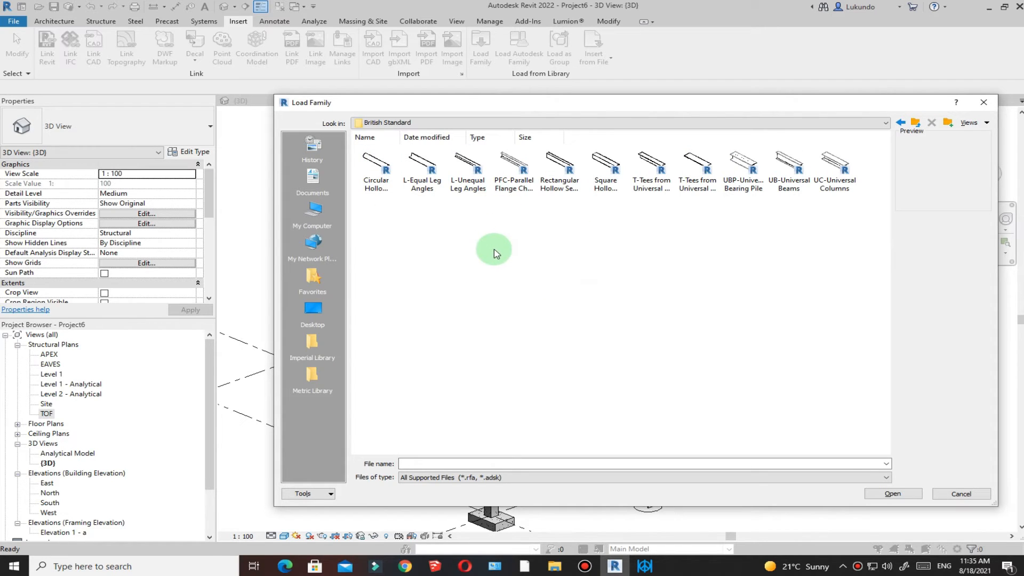
pyautogui.click(515, 181)
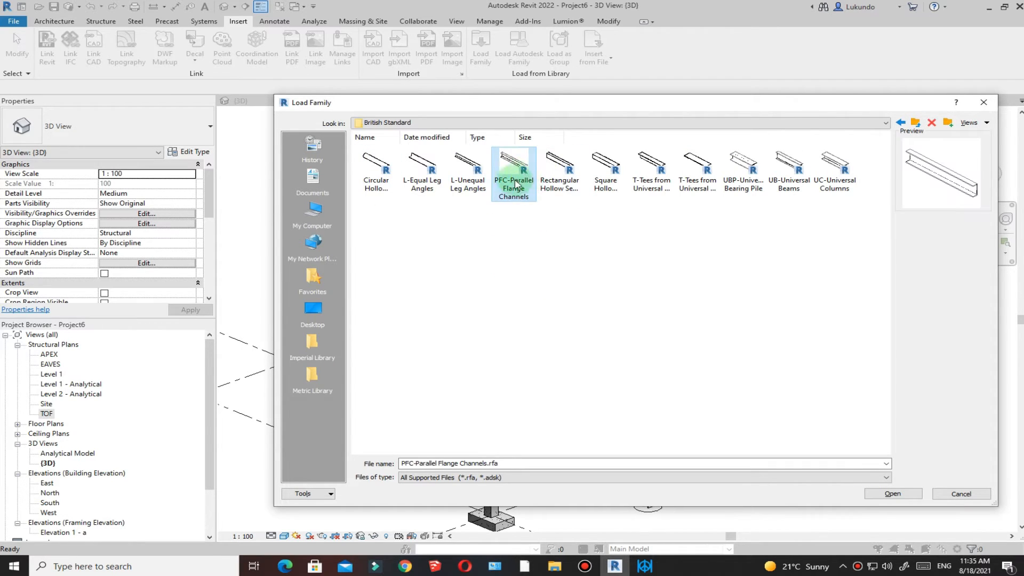
pyautogui.click(902, 494)
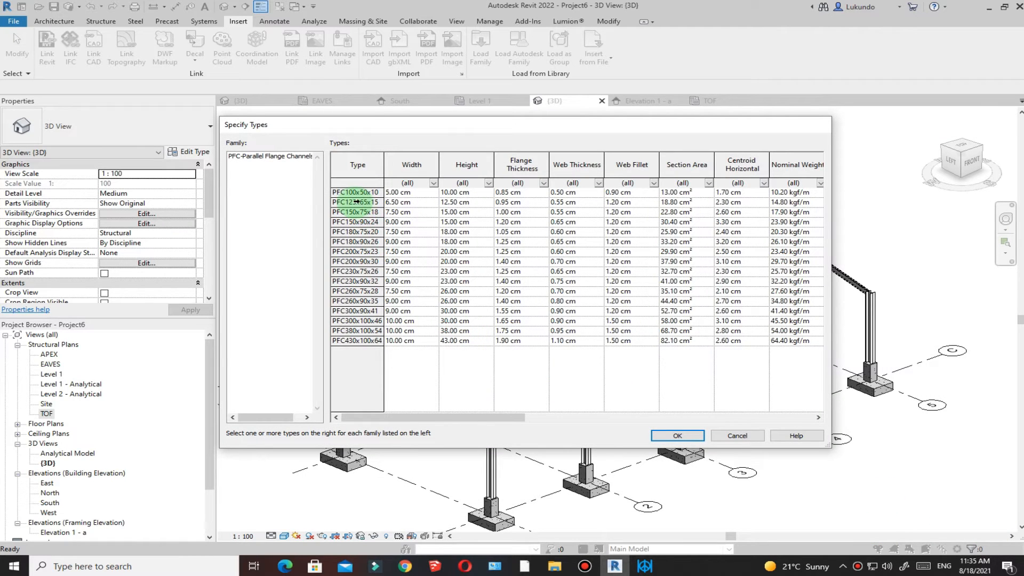
pyautogui.click(358, 193)
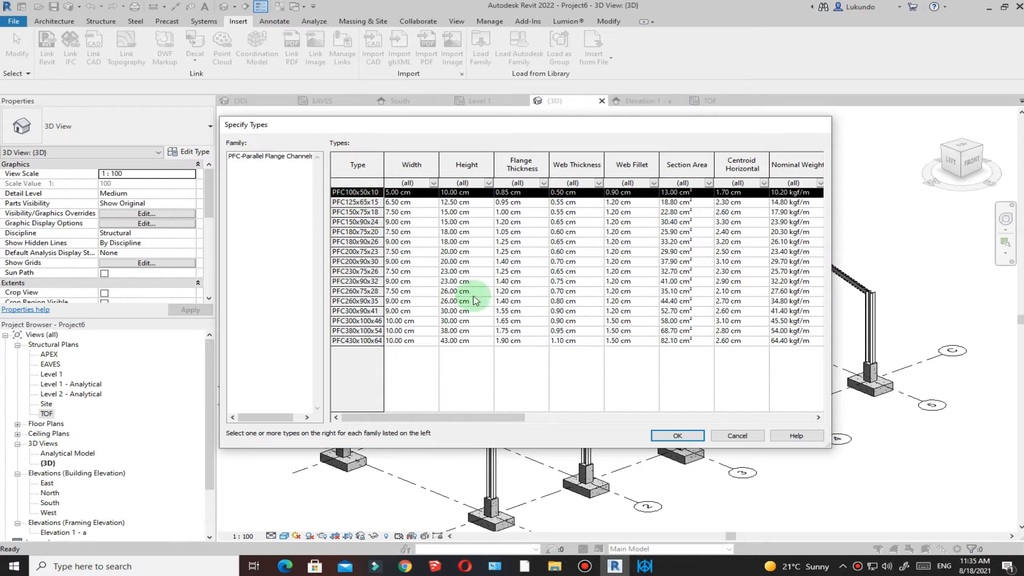
pyautogui.click(678, 435)
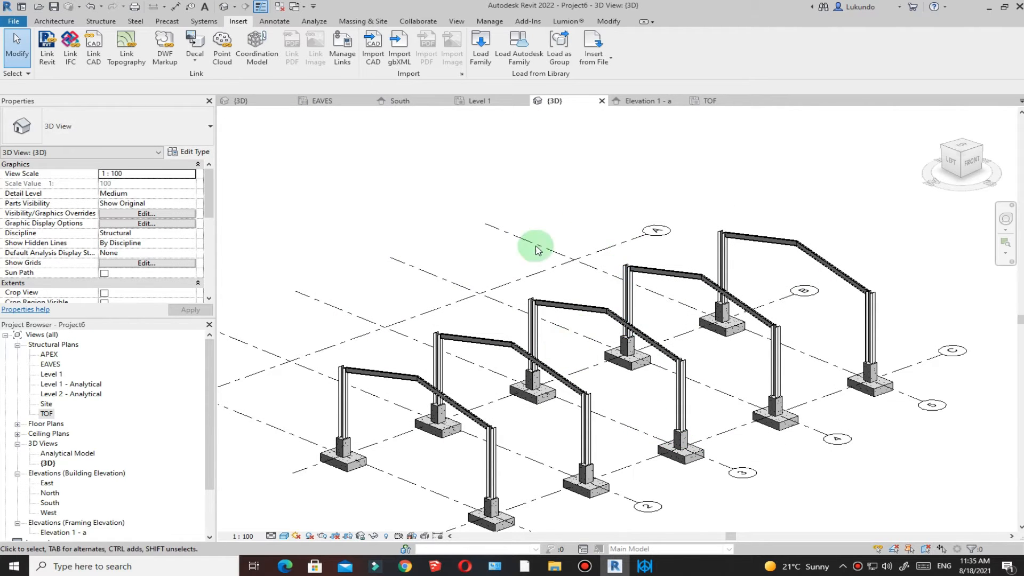
# Step: Set the work plane by picking the sloping top face of a UB254x102x28 rafter at the grid 1 apex in the 3D view
pyautogui.scroll(-3, 533, 243)
pyautogui.keyDown('shift'); pyautogui.moveTo(835, 255); pyautogui.dragTo(471, 356, button='middle'); pyautogui.keyUp('shift')
pyautogui.scroll(6, 471, 356)
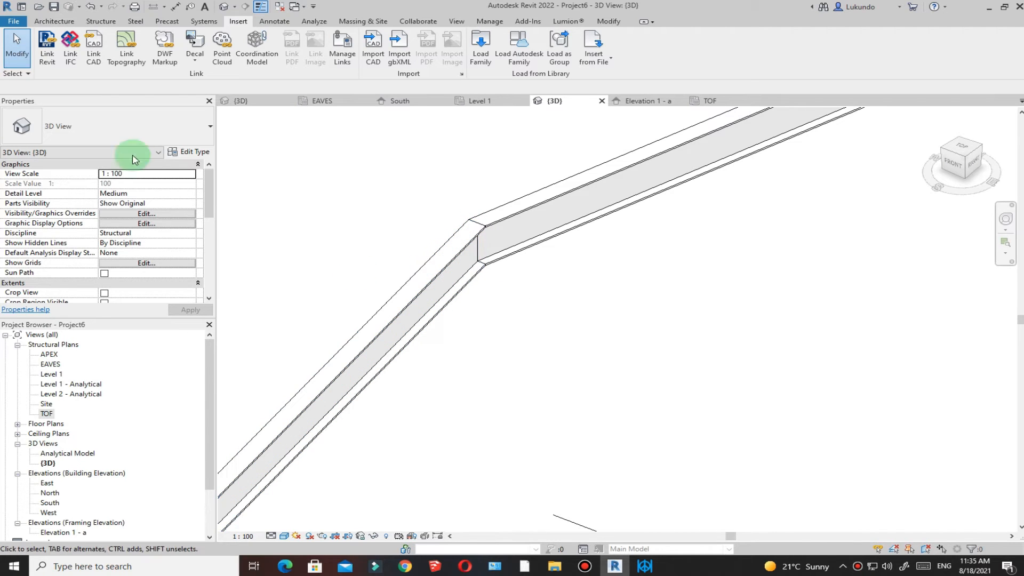
pyautogui.click(107, 24)
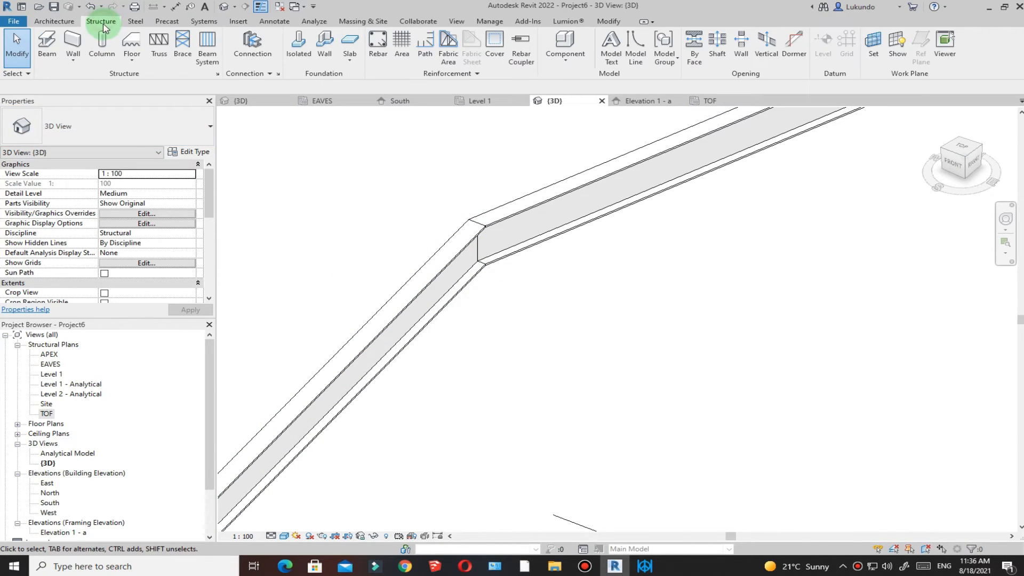
pyautogui.click(873, 49)
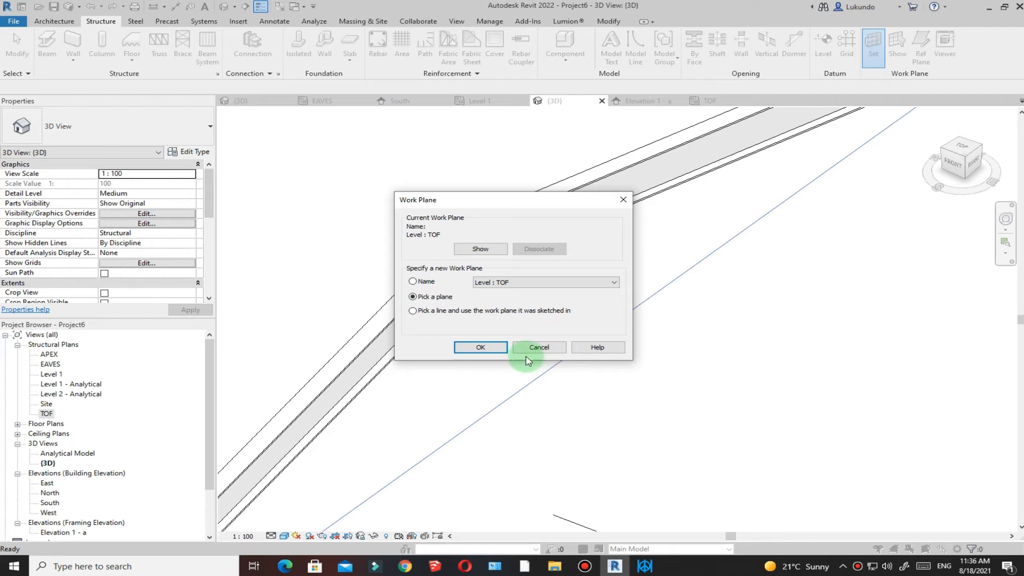
pyautogui.click(481, 347)
pyautogui.click(454, 256)
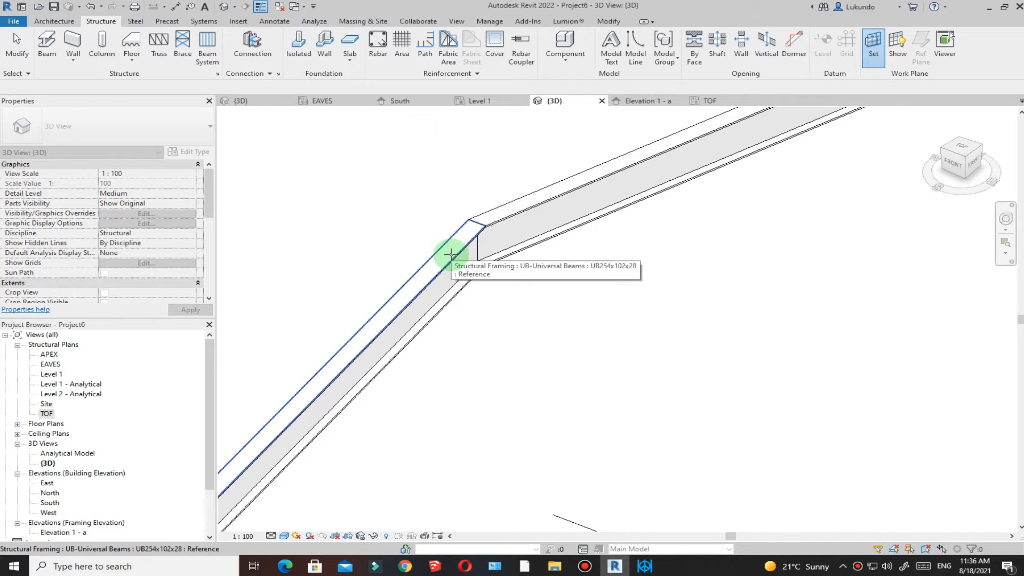
pyautogui.click(451, 254)
pyautogui.scroll(-5, 453, 277)
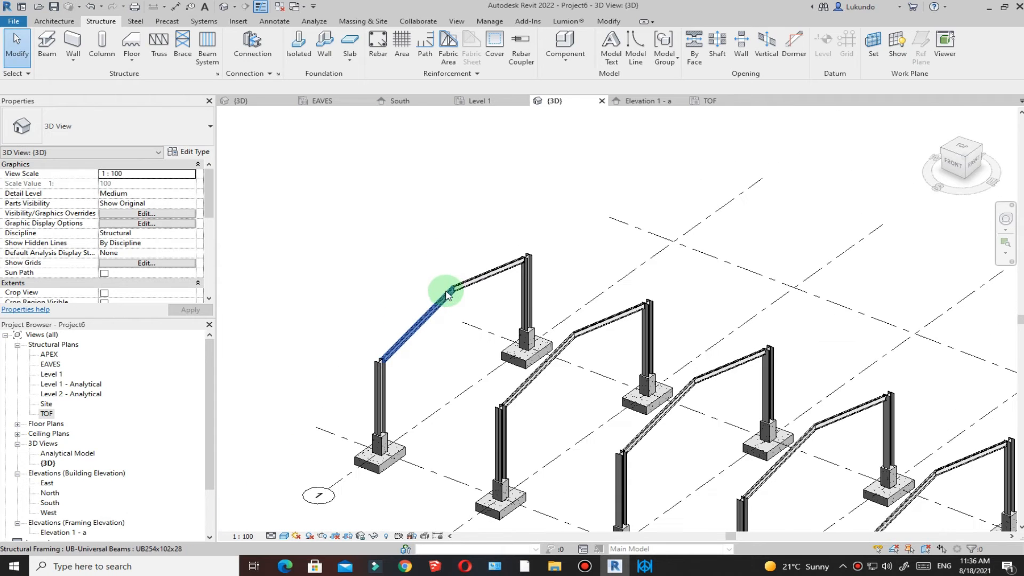
# Step: Open the APEX structural plan and set its detail level to Fine
pyautogui.scroll(2, 447, 295)
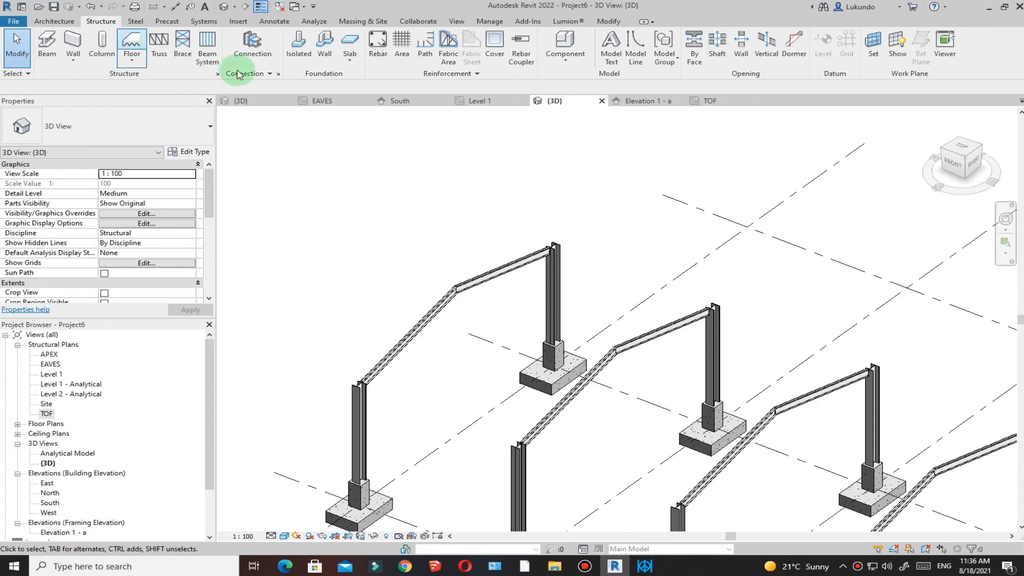
pyautogui.scroll(-3, 542, 286)
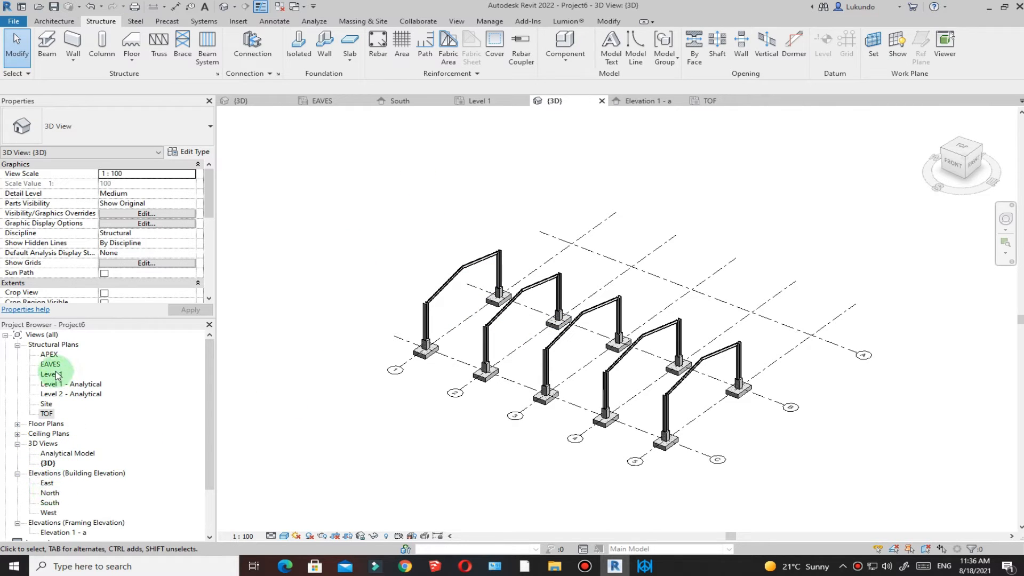
pyautogui.click(54, 356)
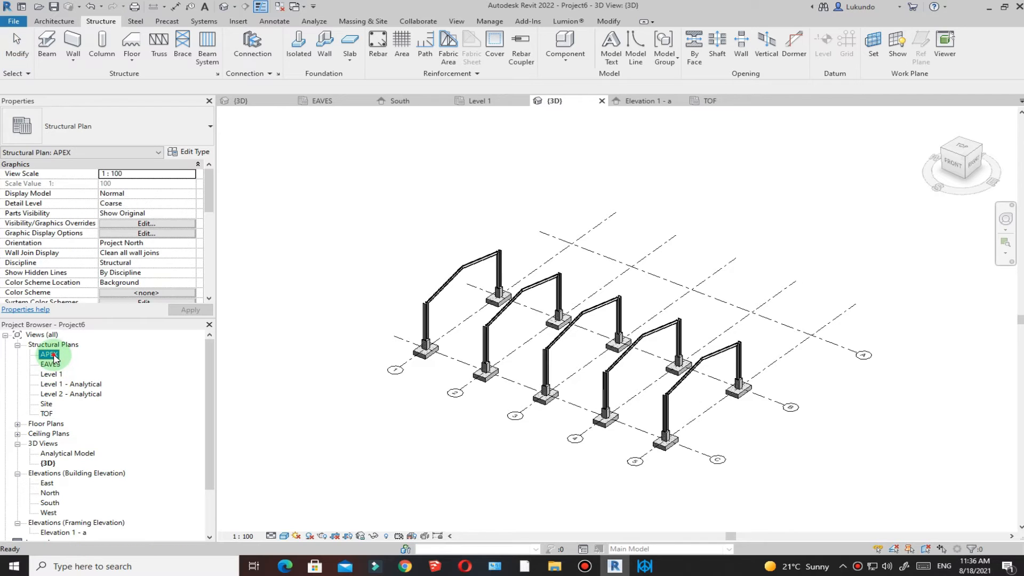
pyautogui.doubleClick(53, 357)
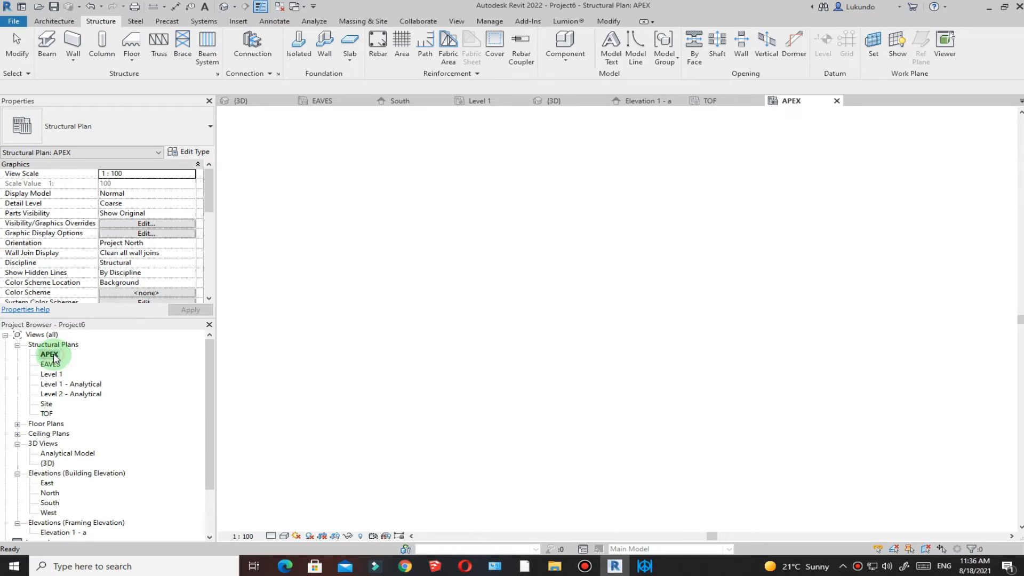
pyautogui.click(271, 535)
pyautogui.click(278, 521)
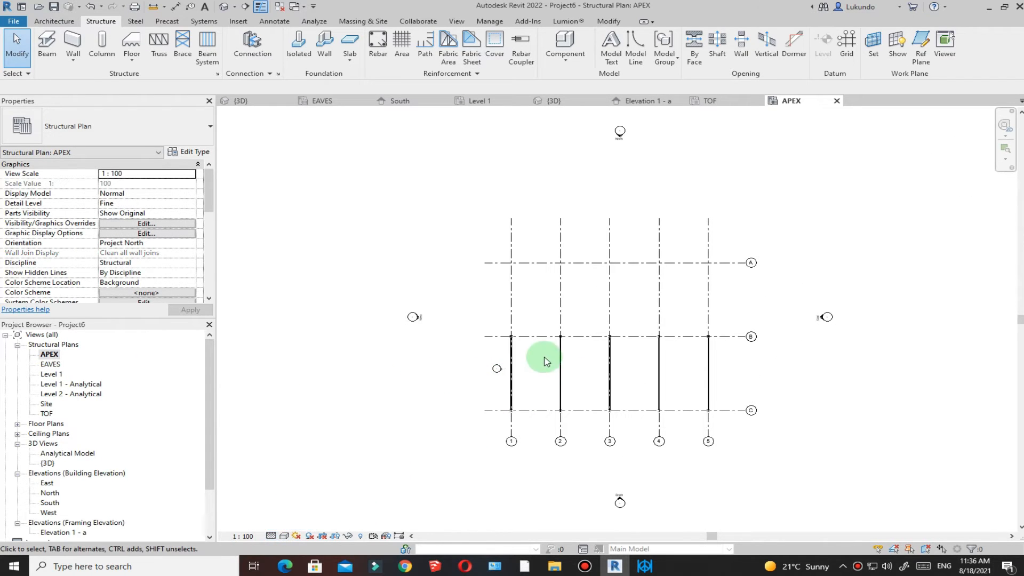
pyautogui.scroll(3, 565, 354)
pyautogui.scroll(5, 565, 354)
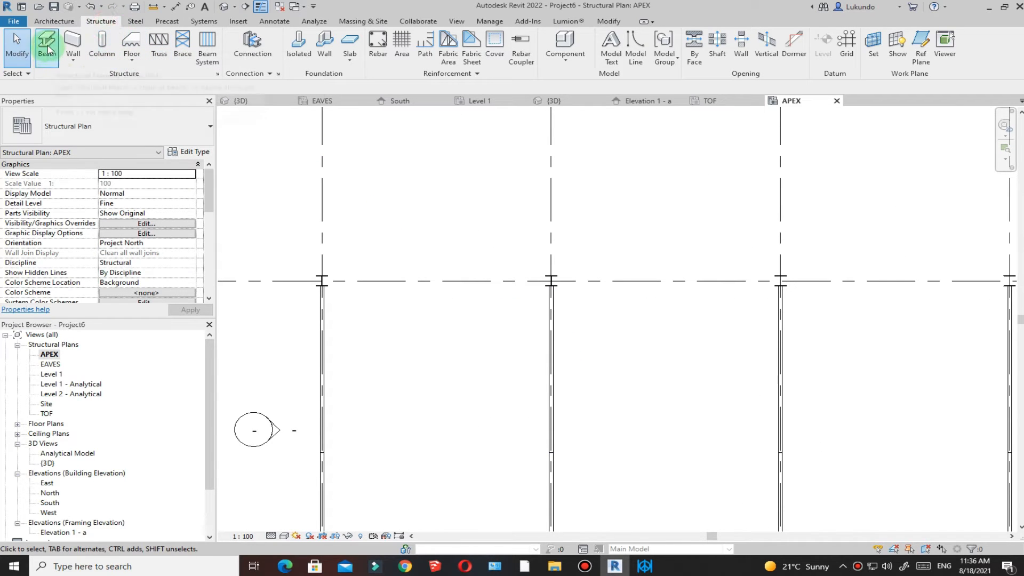
pyautogui.click(53, 61)
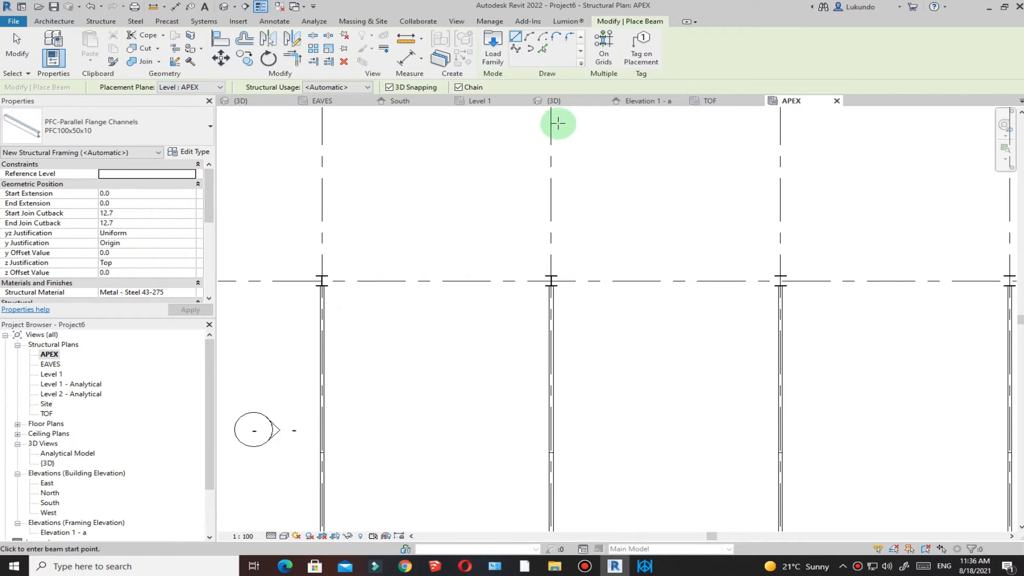
pyautogui.click(555, 100)
pyautogui.scroll(4, 457, 270)
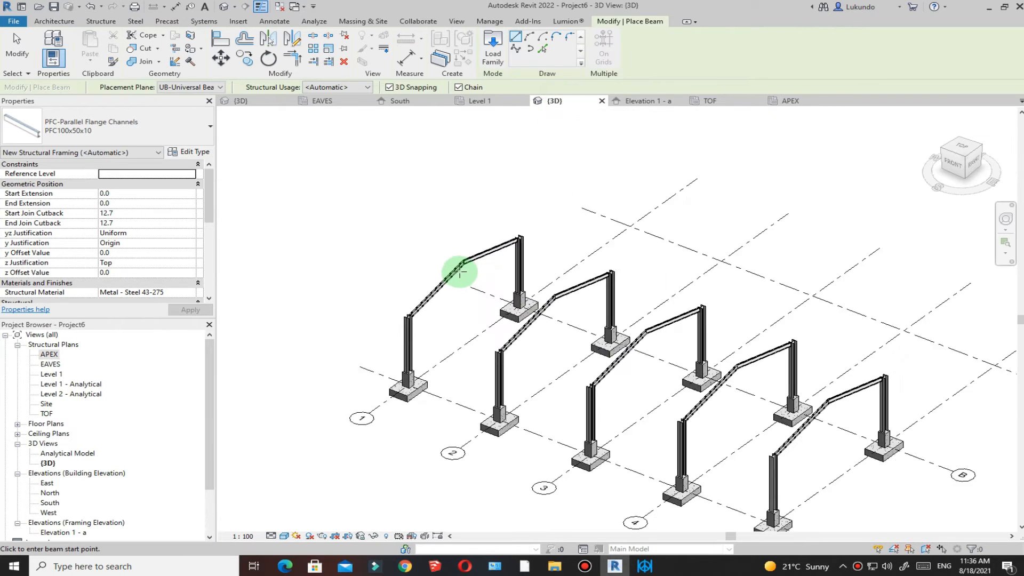
pyautogui.scroll(2, 460, 267)
pyautogui.click(17, 45)
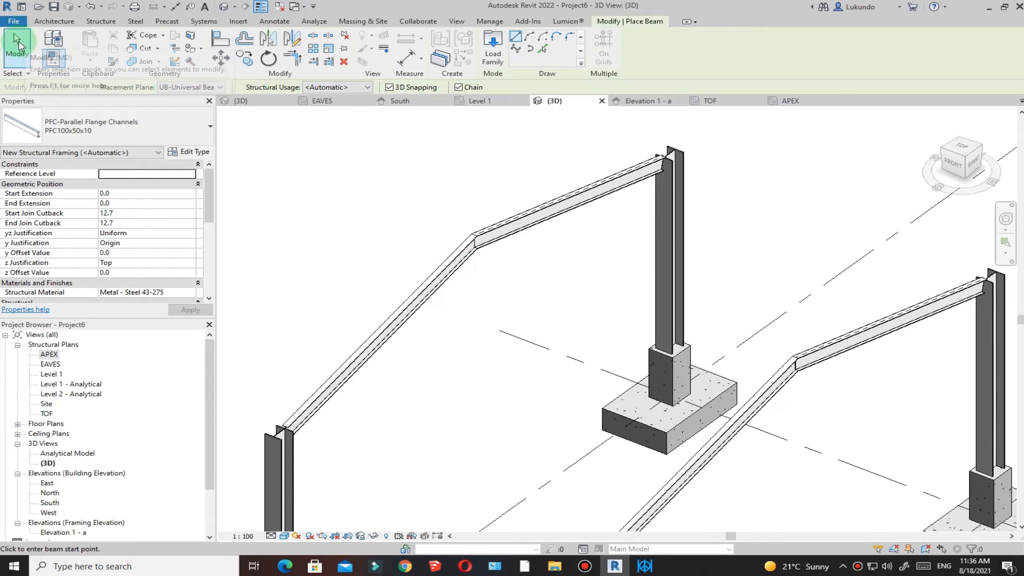
# Step: Show the active work plane to check that it lies on the sloping grid 1 rafter, and hide it again
pyautogui.scroll(-2, 464, 224)
pyautogui.click(898, 54)
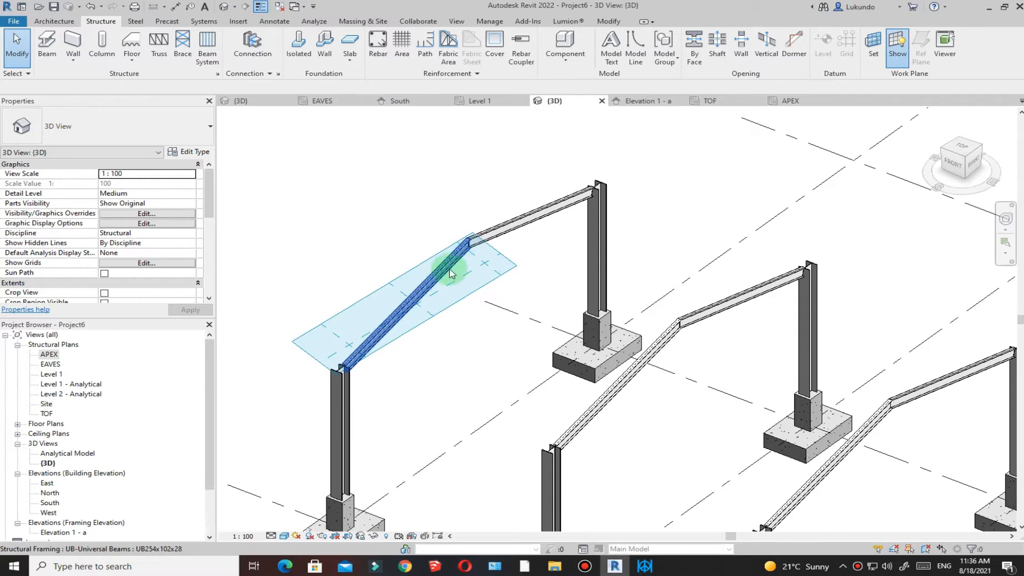
pyautogui.click(898, 53)
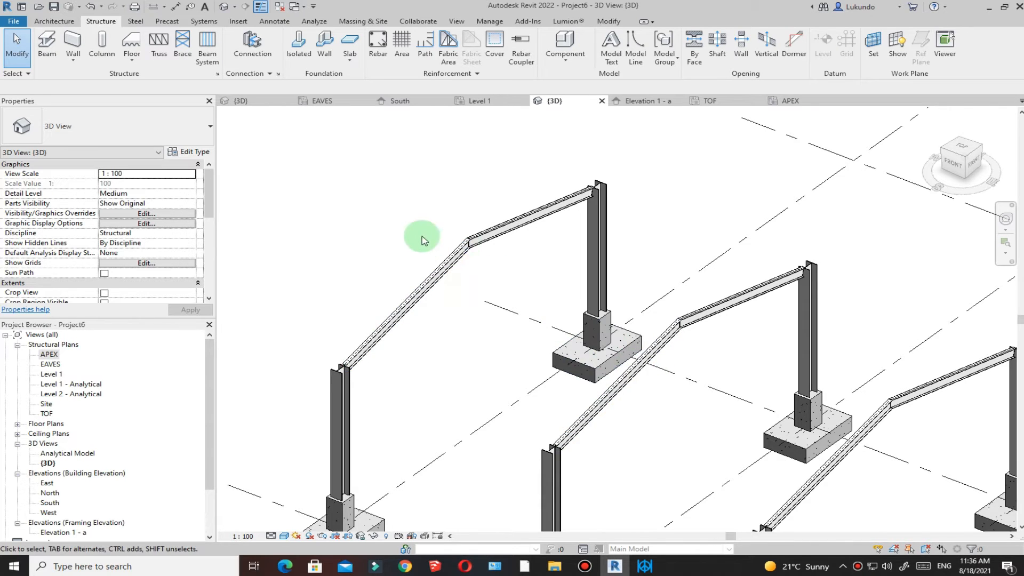
pyautogui.scroll(3, 421, 241)
pyautogui.scroll(-5, 475, 251)
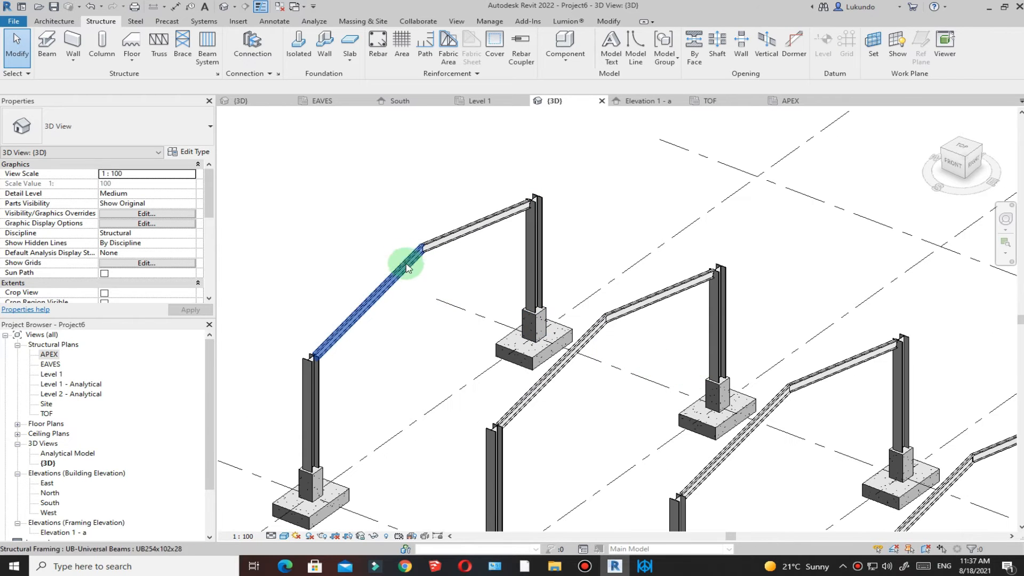
pyautogui.scroll(2, 409, 256)
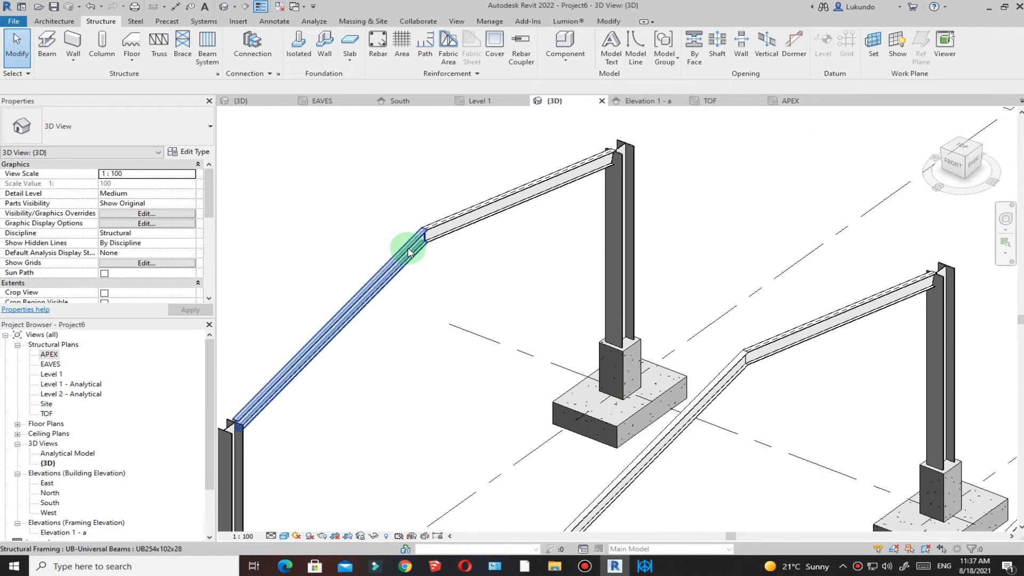
pyautogui.scroll(-3, 498, 285)
pyautogui.scroll(-2, 523, 286)
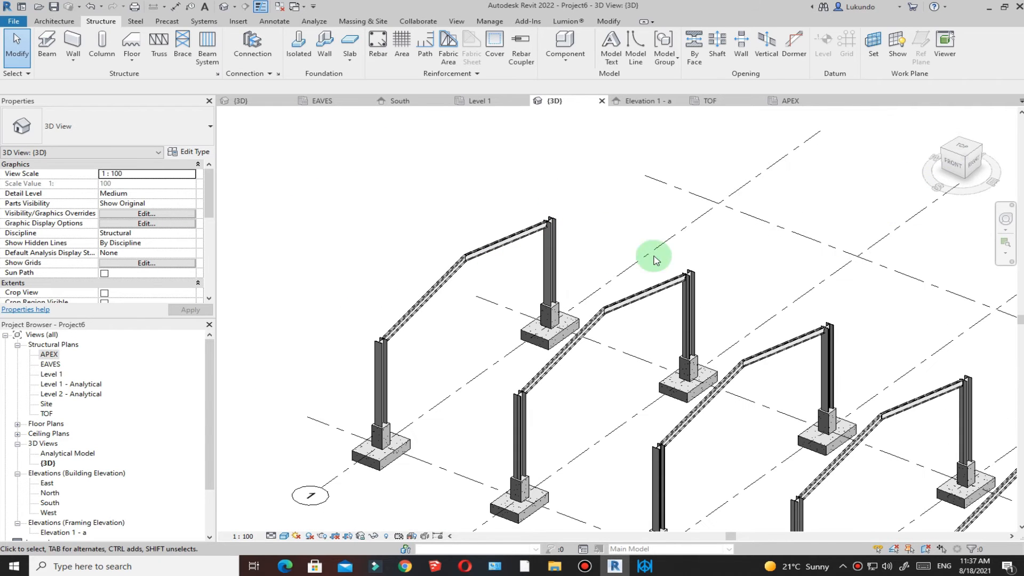
# Step: In a top-oriented 3D view, place a PFC100x50x10 beam from the grid 1 rafter straight across to the grid 2 rafter, just on the grid C side of the apex
pyautogui.click(963, 147)
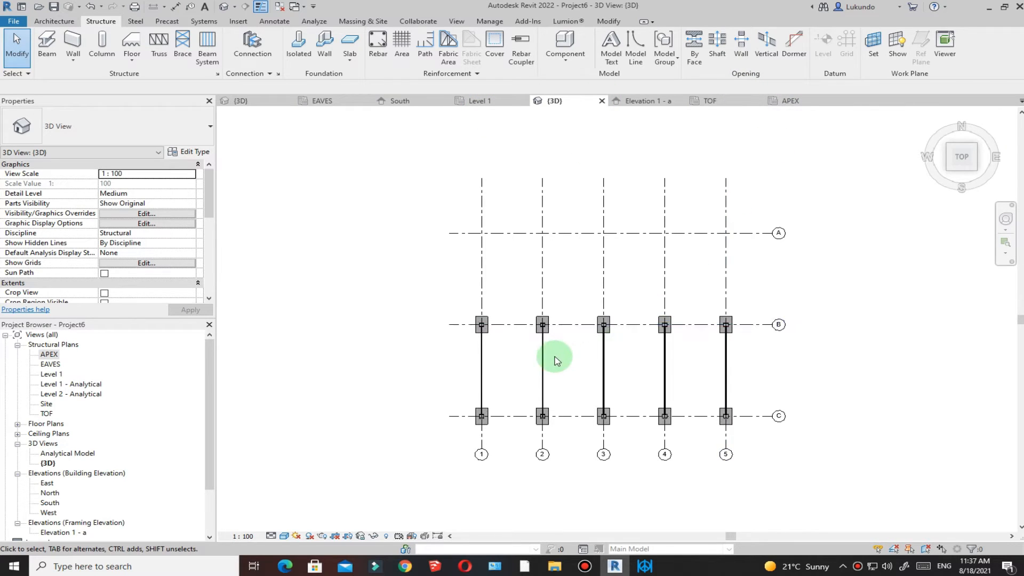
pyautogui.scroll(4, 550, 355)
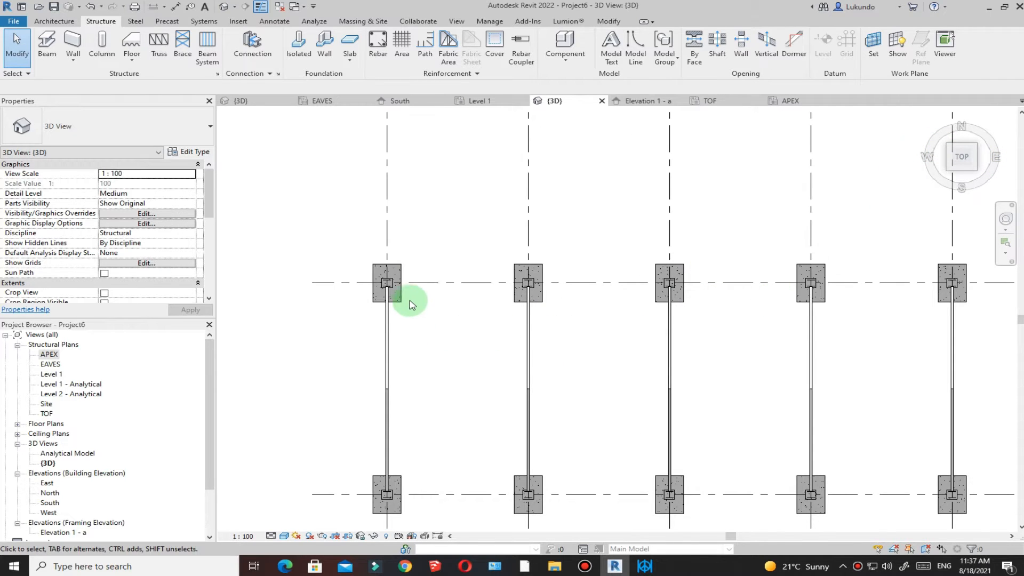
pyautogui.scroll(2, 411, 304)
pyautogui.scroll(-4, 377, 274)
pyautogui.scroll(2, 403, 366)
pyautogui.scroll(-1, 393, 347)
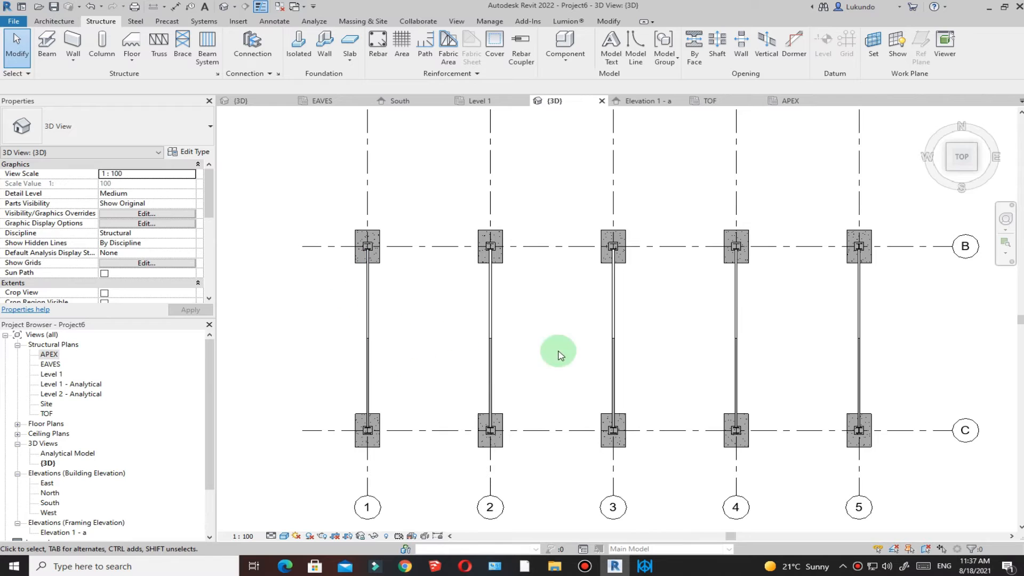
pyautogui.click(47, 46)
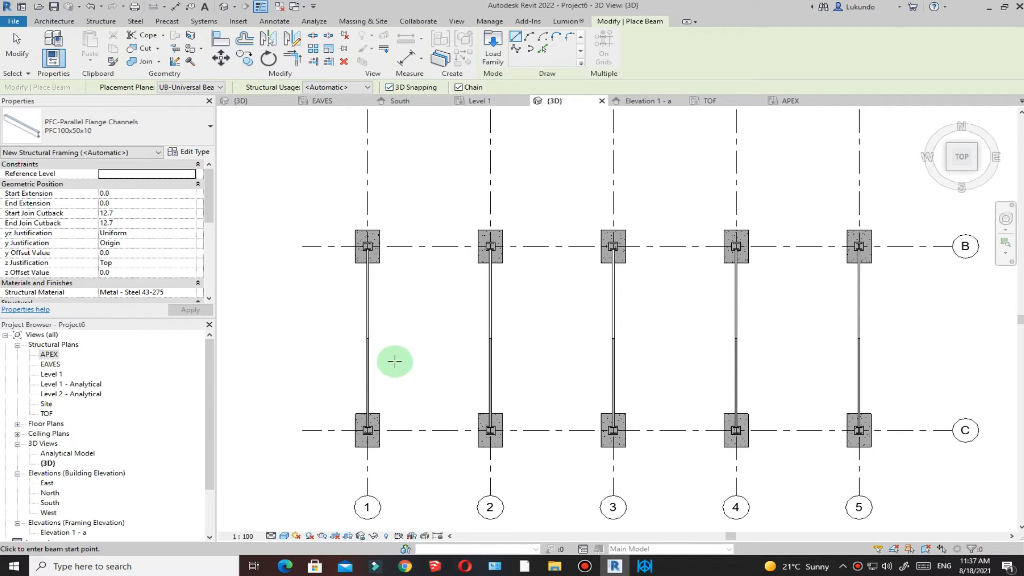
pyautogui.scroll(3, 367, 354)
pyautogui.scroll(3, 375, 350)
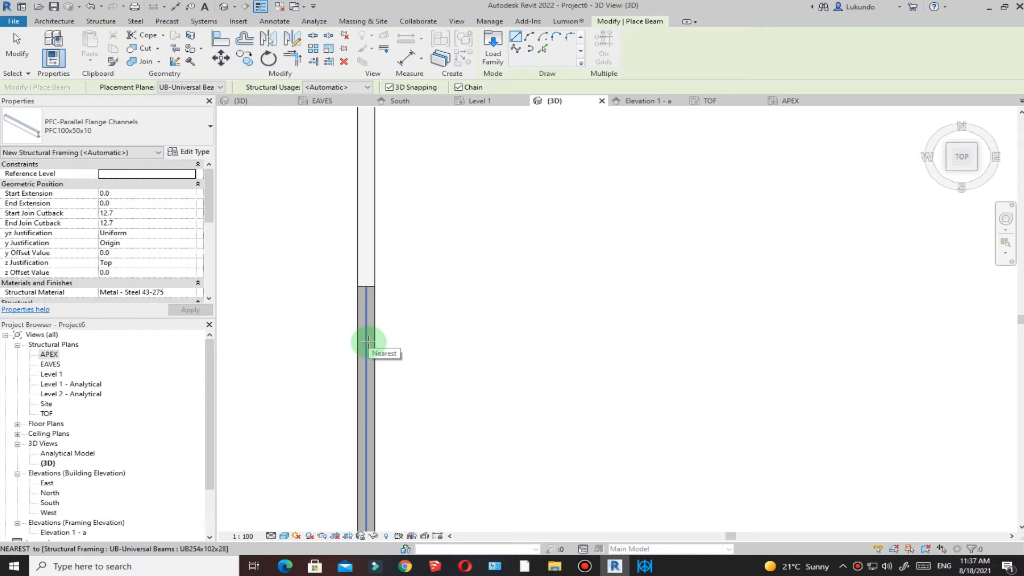
pyautogui.click(368, 342)
pyautogui.scroll(-3, 368, 341)
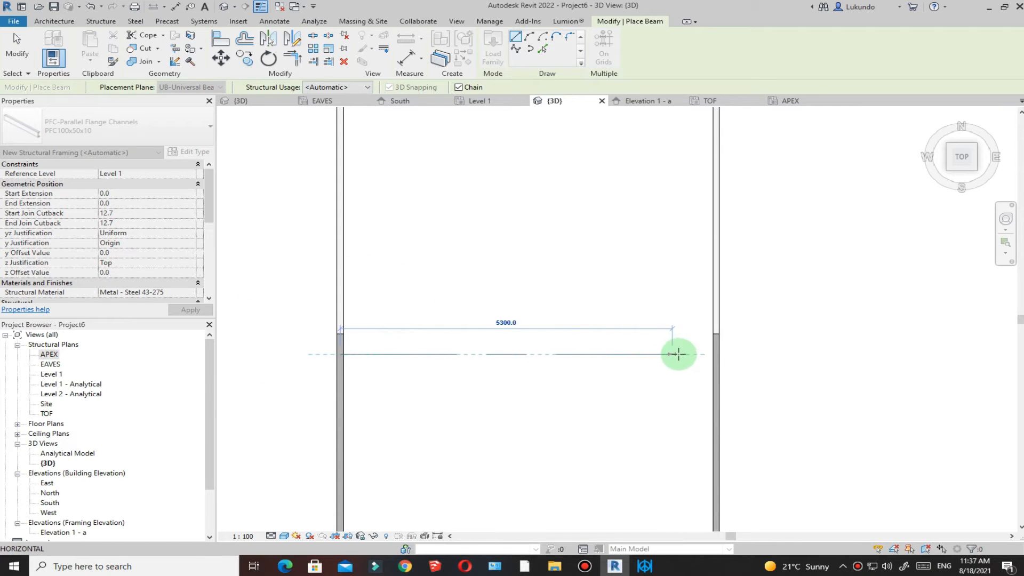
pyautogui.scroll(3, 693, 356)
pyautogui.click(729, 349)
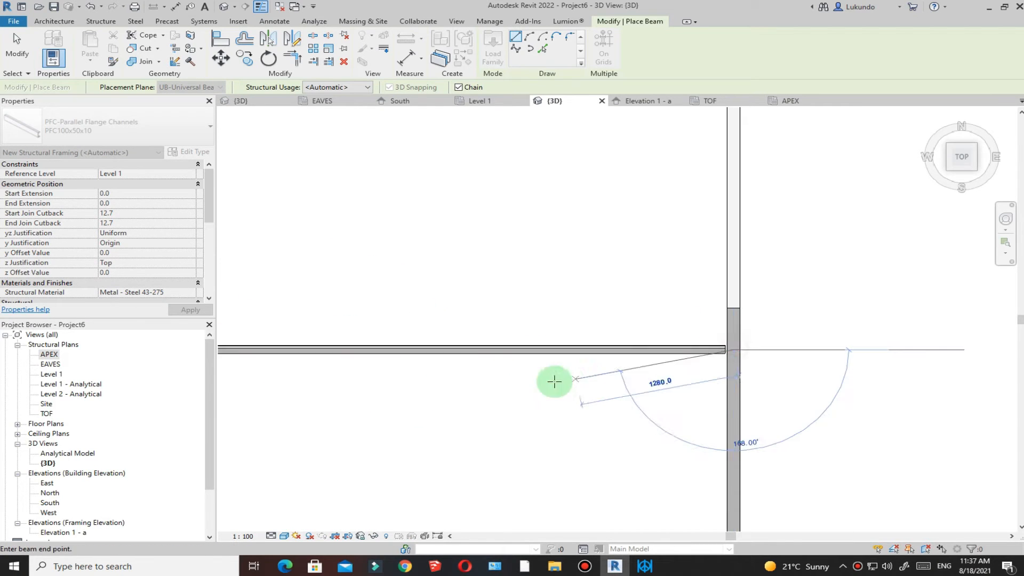
# Step: Place a PFC100x50x10 beam between the rafters on grids 5 and 4, just on the grid C side of the ridge
pyautogui.scroll(-5, 555, 381)
pyautogui.press('Escape')
pyautogui.scroll(-2, 569, 367)
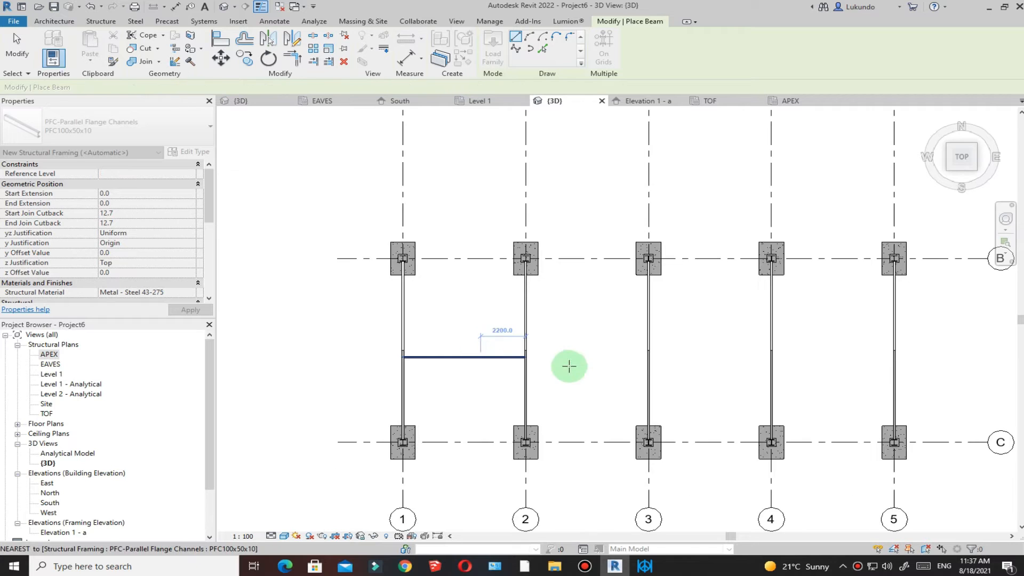
pyautogui.scroll(-1, 569, 367)
pyautogui.scroll(4, 791, 354)
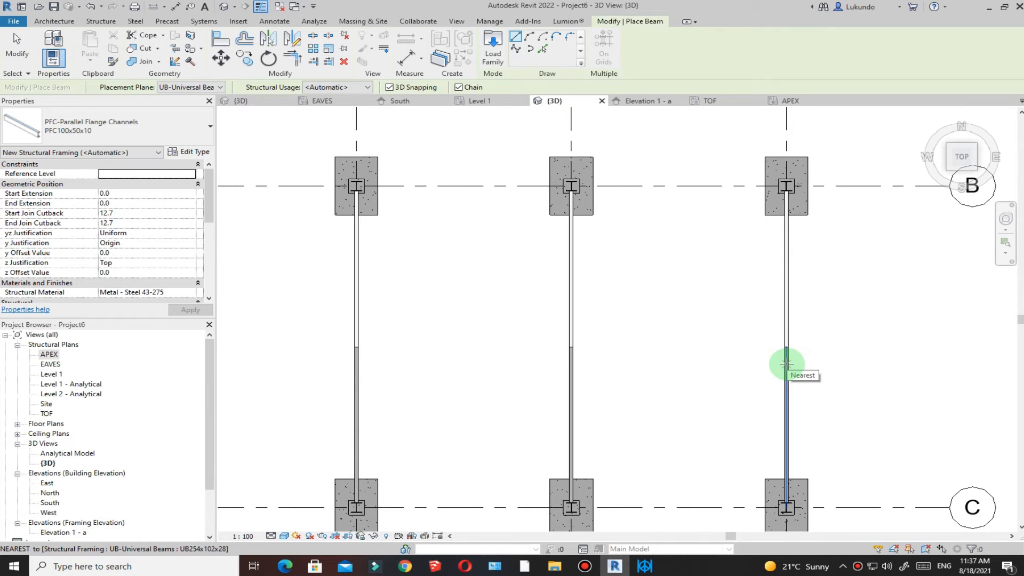
pyautogui.scroll(2, 789, 363)
pyautogui.scroll(-5, 788, 362)
pyautogui.click(788, 362)
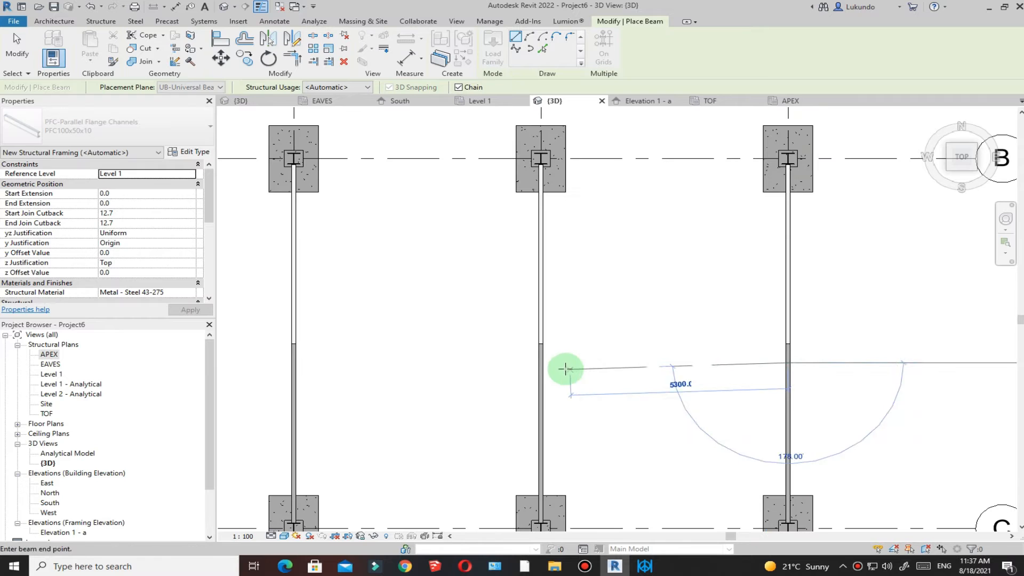
pyautogui.click(541, 363)
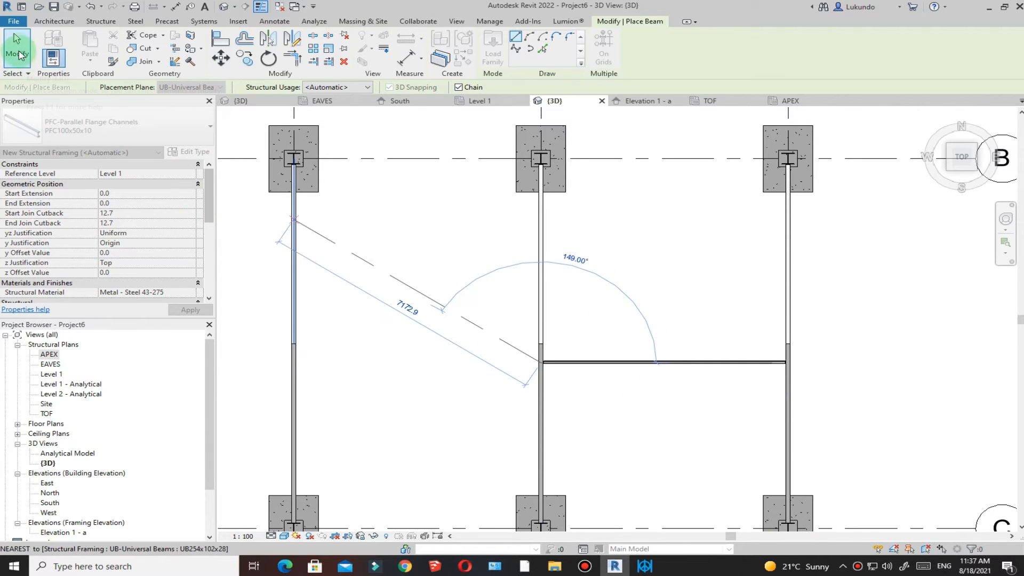
pyautogui.press('Escape')
pyautogui.press('Escape')
# Step: Restore the 3D view's home orientation and examine how the channel purlins meet the rafters near the ridge
pyautogui.scroll(-6, 686, 350)
pyautogui.scroll(2, 614, 366)
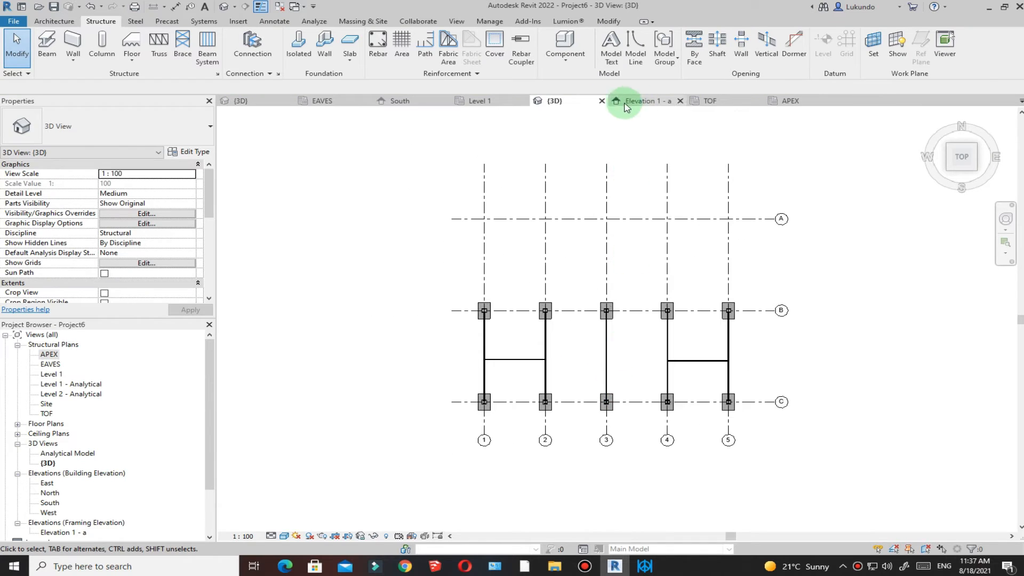
pyautogui.click(934, 116)
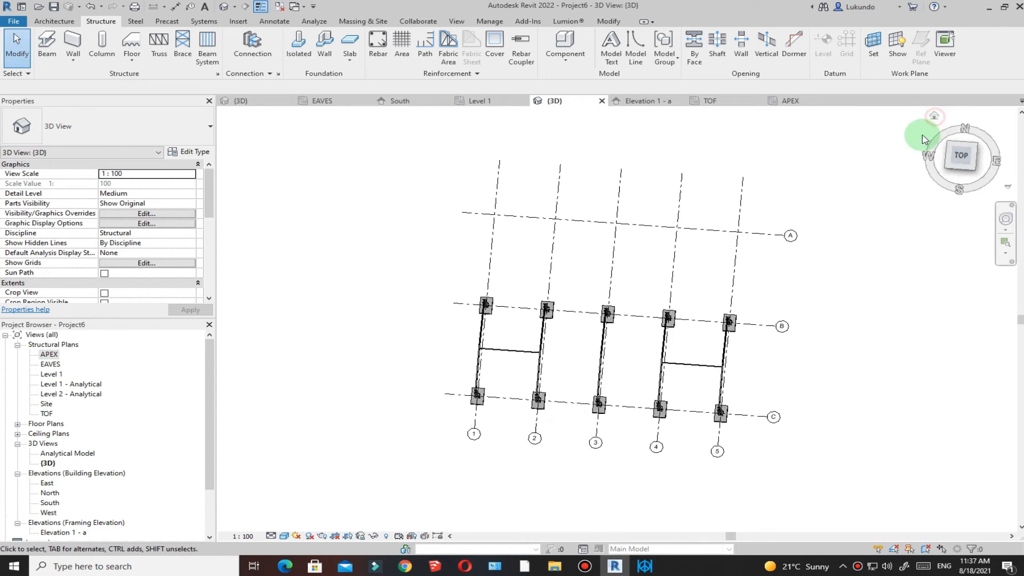
pyautogui.scroll(5, 480, 283)
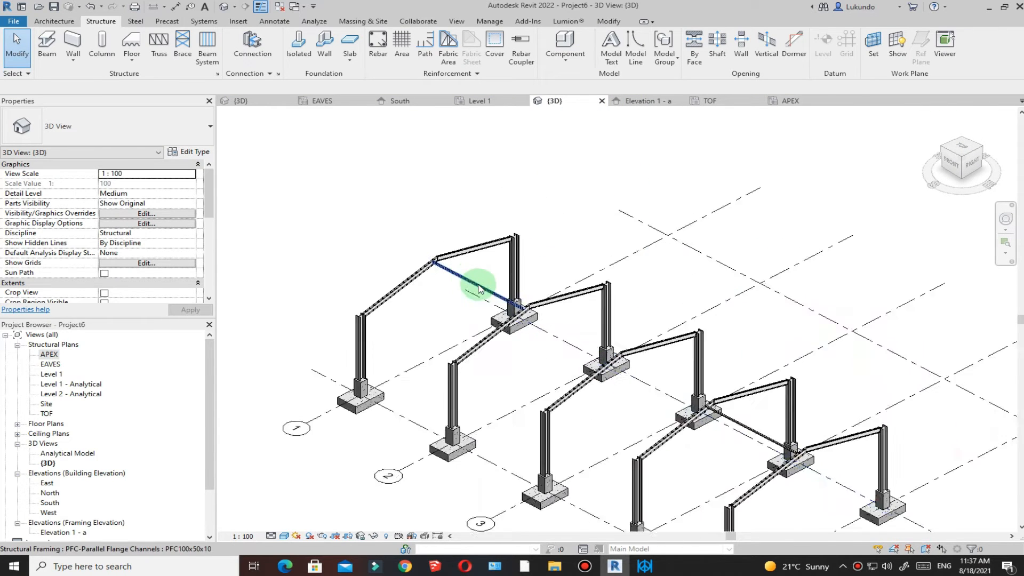
pyautogui.scroll(4, 606, 363)
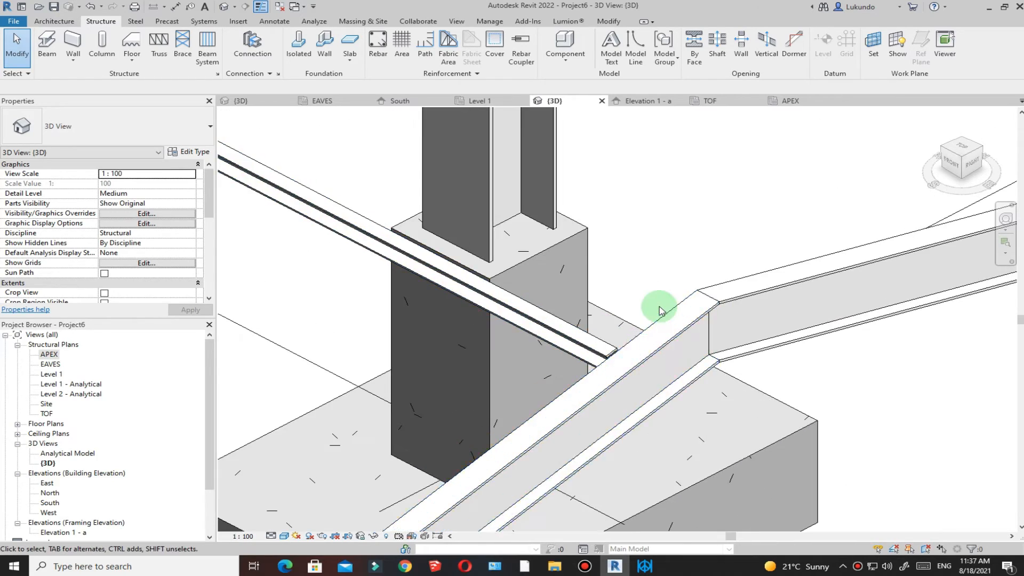
pyautogui.scroll(-4, 640, 301)
pyautogui.scroll(5, 310, 149)
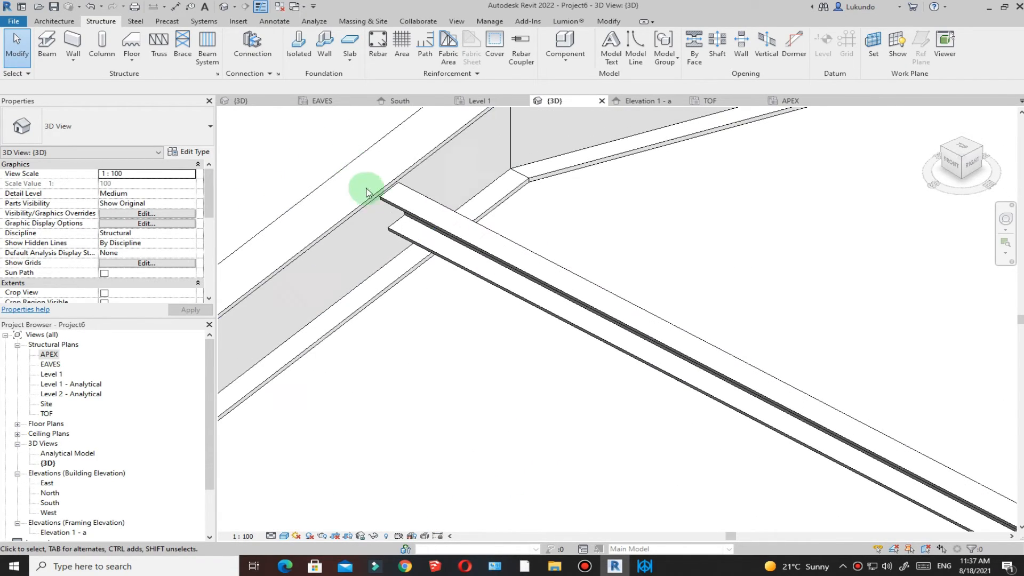
pyautogui.scroll(-3, 379, 206)
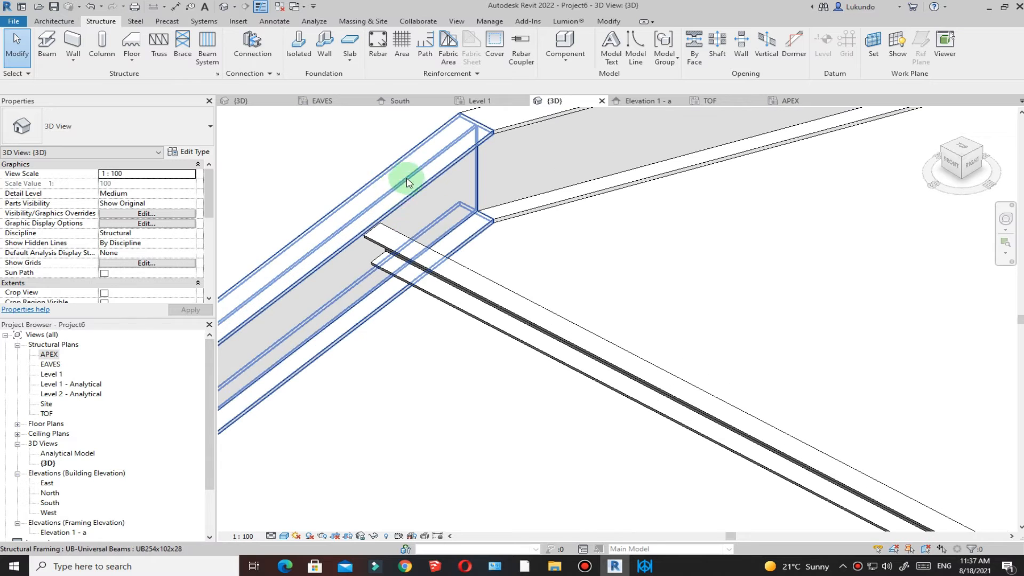
pyautogui.scroll(2, 394, 203)
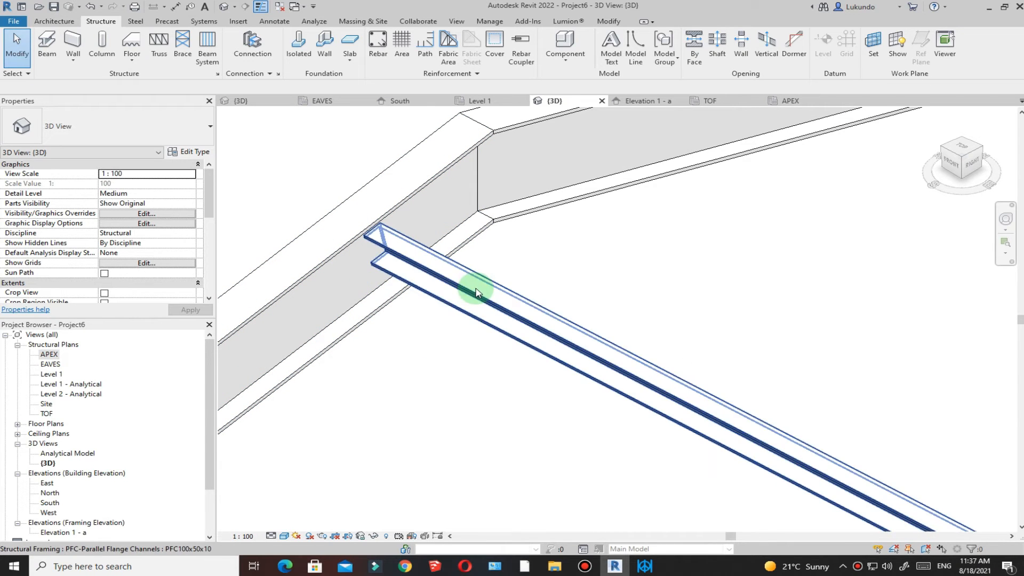
# Step: Set the z Justification of the purlin between grids 1 and 2 to Bottom
pyautogui.click(422, 298)
pyautogui.moveTo(211, 192); pyautogui.dragTo(208, 219)
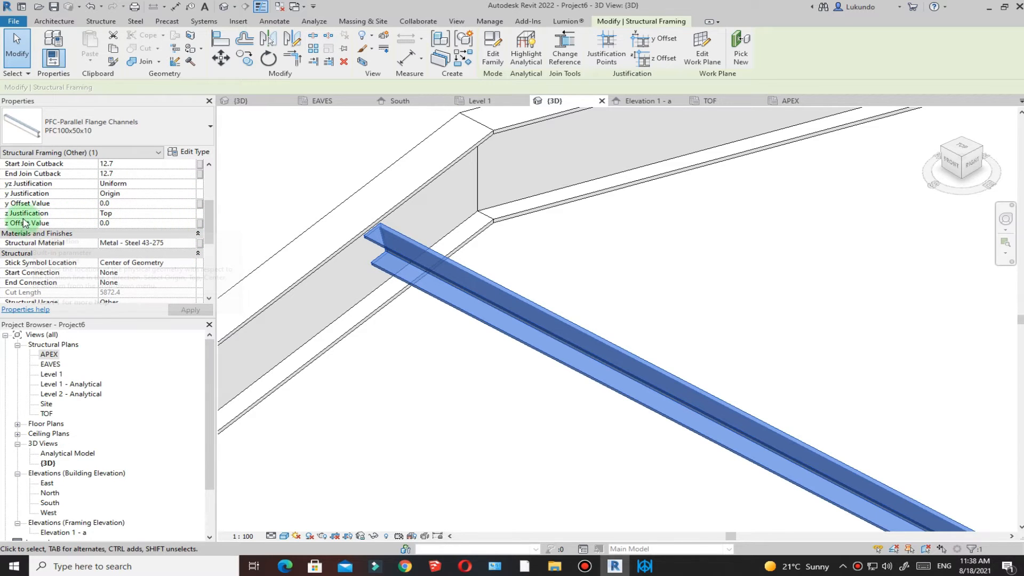
pyautogui.click(191, 215)
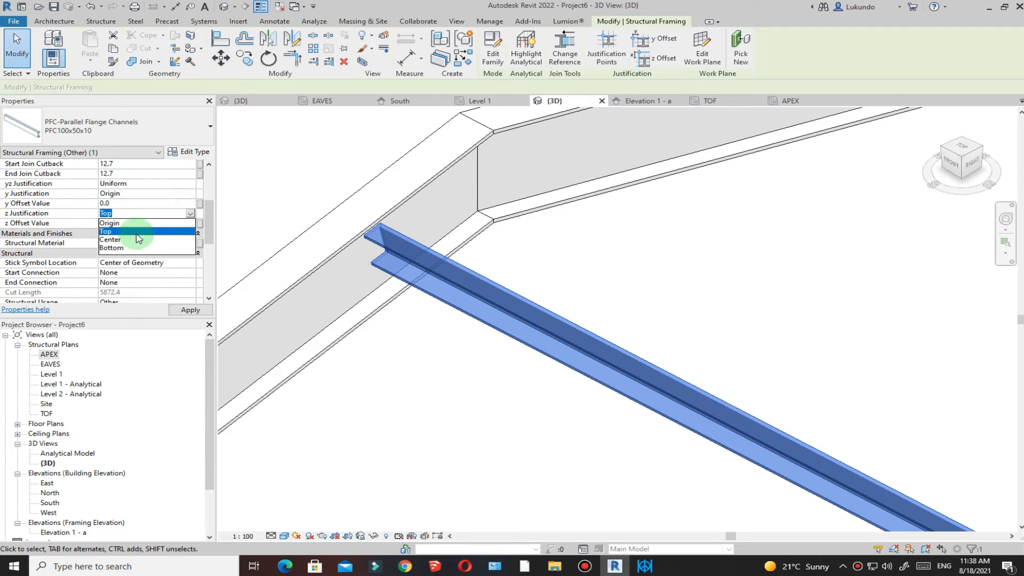
pyautogui.click(113, 249)
pyautogui.scroll(-5, 345, 267)
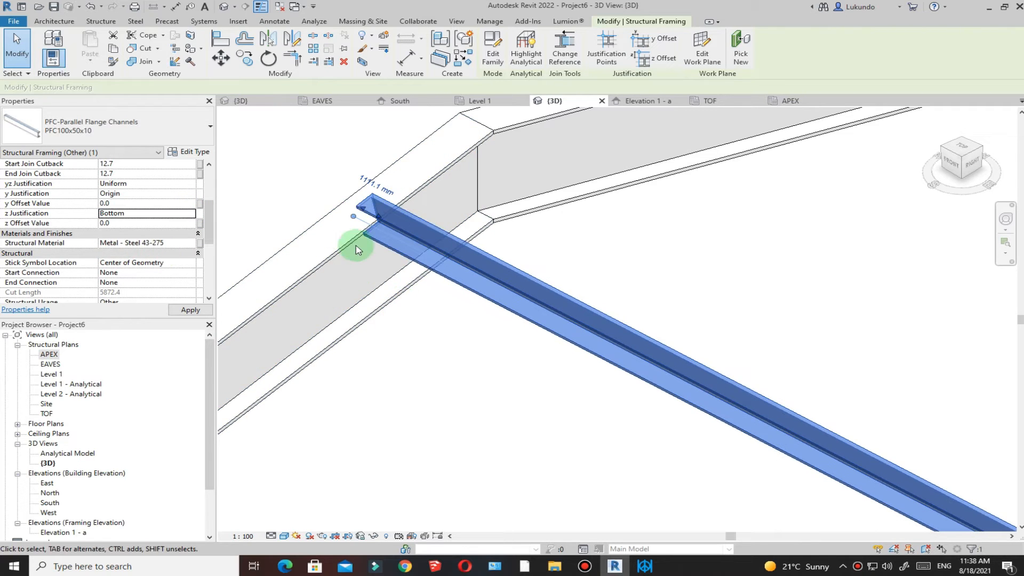
pyautogui.scroll(-3, 480, 309)
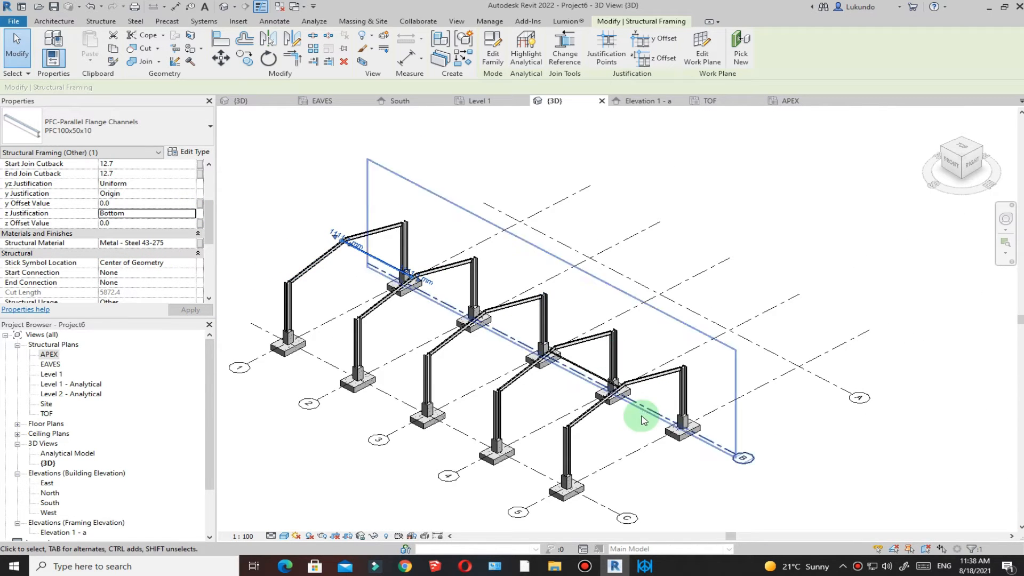
# Step: Set the z Justification of the purlin between grids 4 and 5 to Bottom
pyautogui.click(606, 407)
pyautogui.scroll(4, 551, 362)
pyautogui.scroll(3, 551, 362)
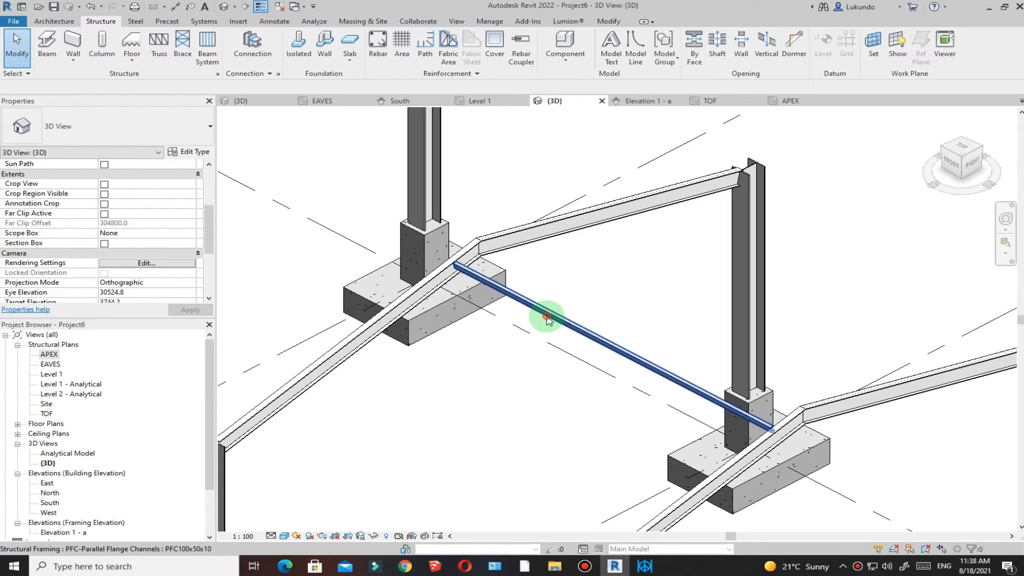
pyautogui.click(547, 319)
pyautogui.scroll(6, 459, 278)
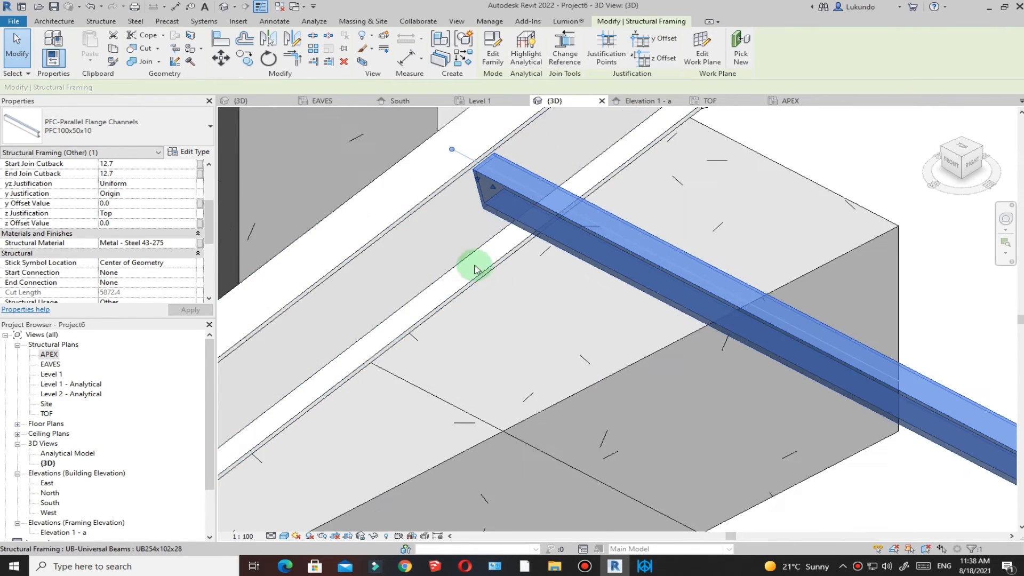
pyautogui.scroll(-3, 474, 288)
pyautogui.scroll(2, 441, 263)
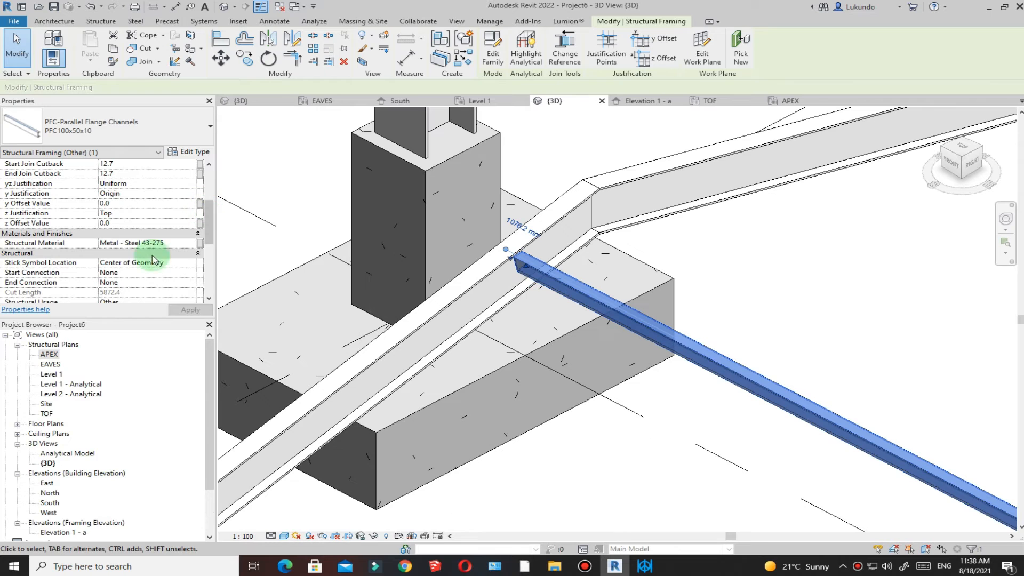
pyautogui.click(191, 217)
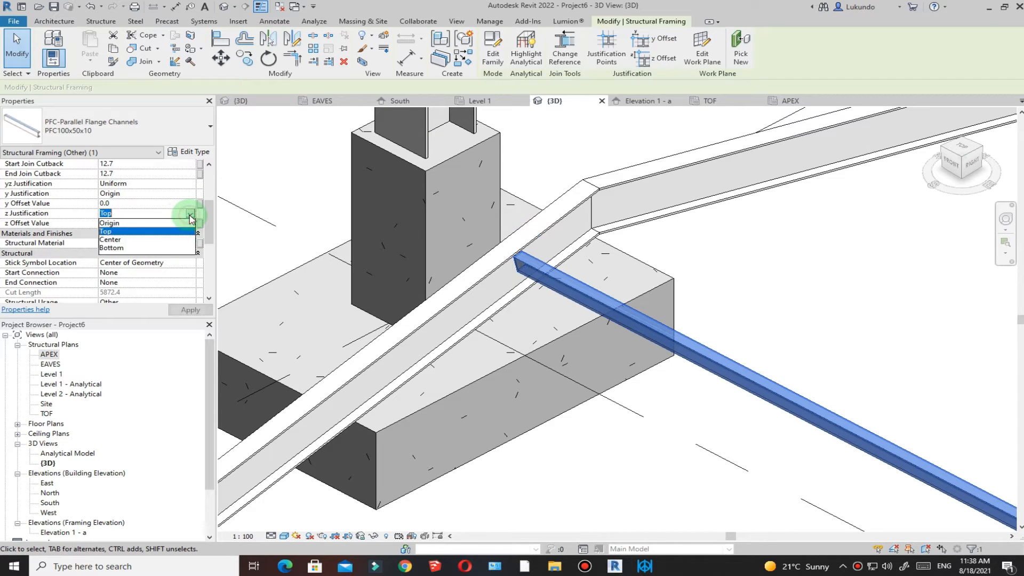
pyautogui.click(113, 249)
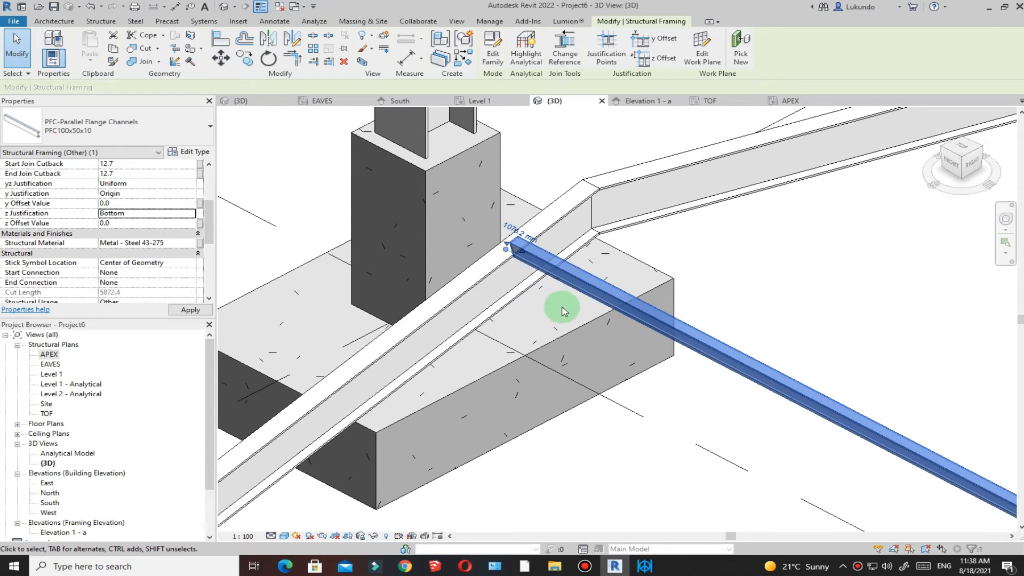
pyautogui.click(819, 284)
# Step: Examine from the opposite side of the frames how the raised purlins sit on the rafters
pyautogui.scroll(2, 520, 251)
pyautogui.scroll(-1, 737, 434)
pyautogui.scroll(-5, 738, 434)
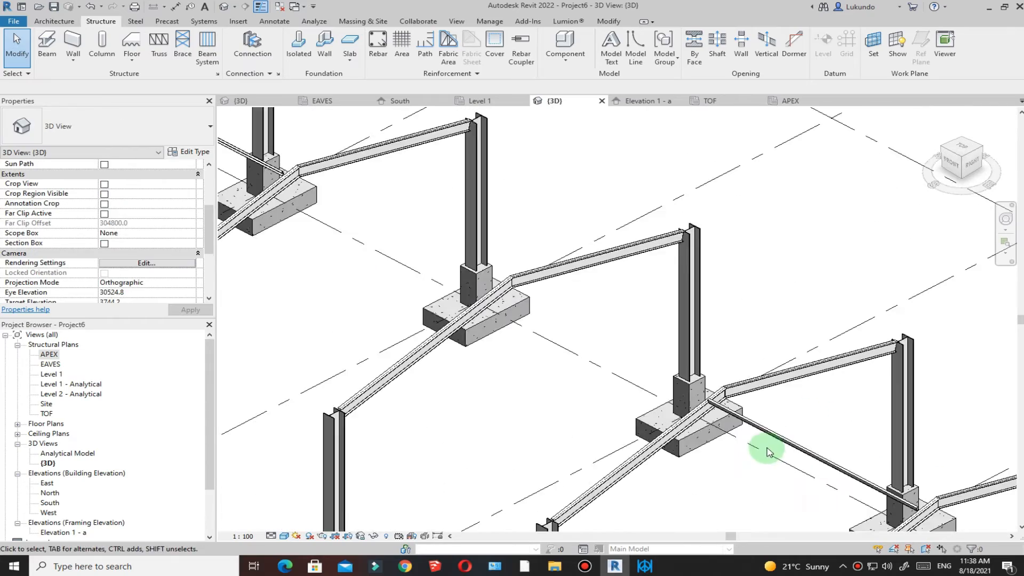
pyautogui.keyDown('shift'); pyautogui.moveTo(392, 297); pyautogui.dragTo(600, 284, button='middle'); pyautogui.keyUp('shift')
pyautogui.scroll(5, 749, 435)
pyautogui.scroll(-4, 507, 290)
pyautogui.scroll(5, 534, 282)
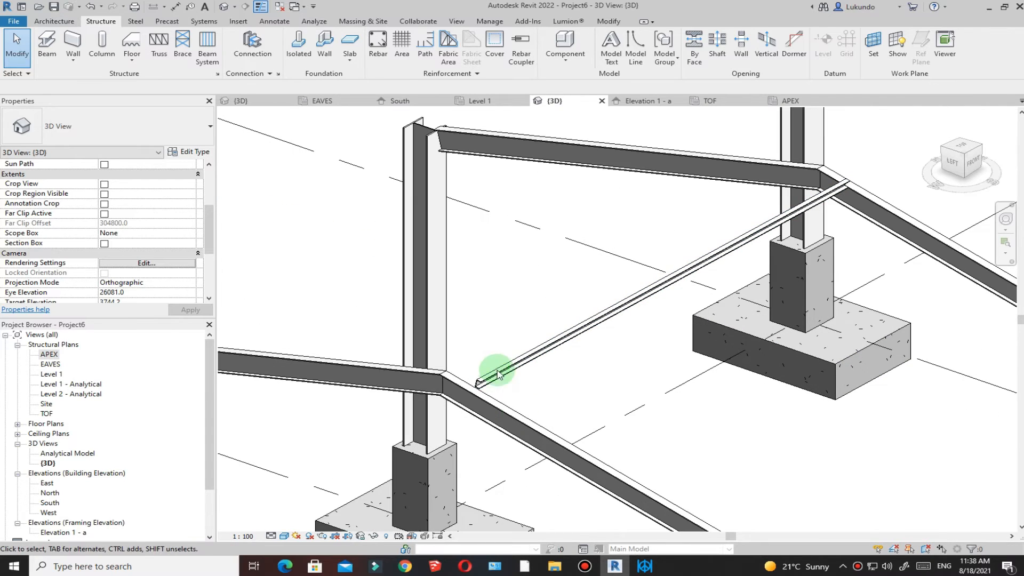
pyautogui.moveTo(510, 385); pyautogui.dragTo(482, 384, button='middle')
pyautogui.click(606, 459)
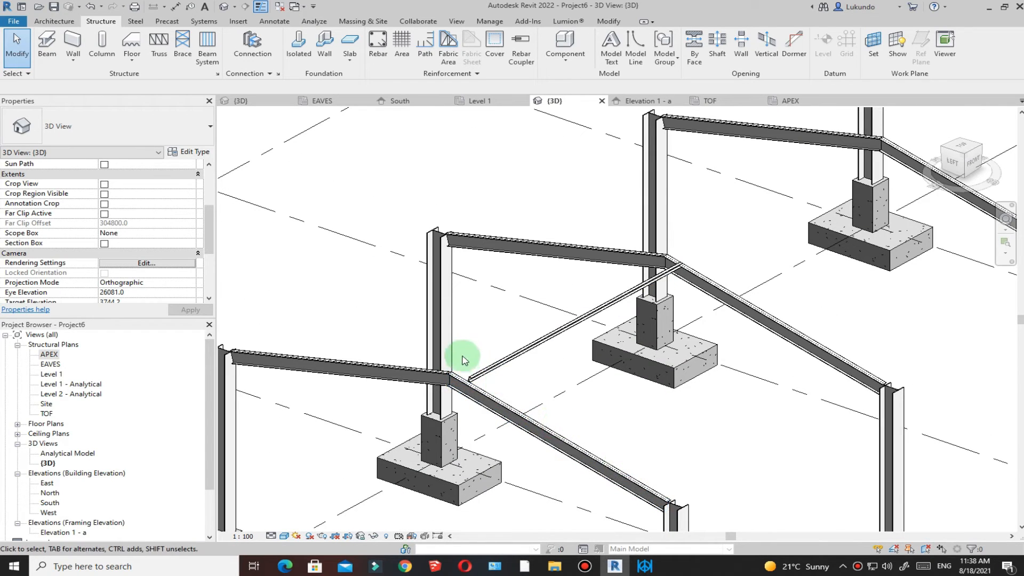
pyautogui.scroll(-5, 480, 368)
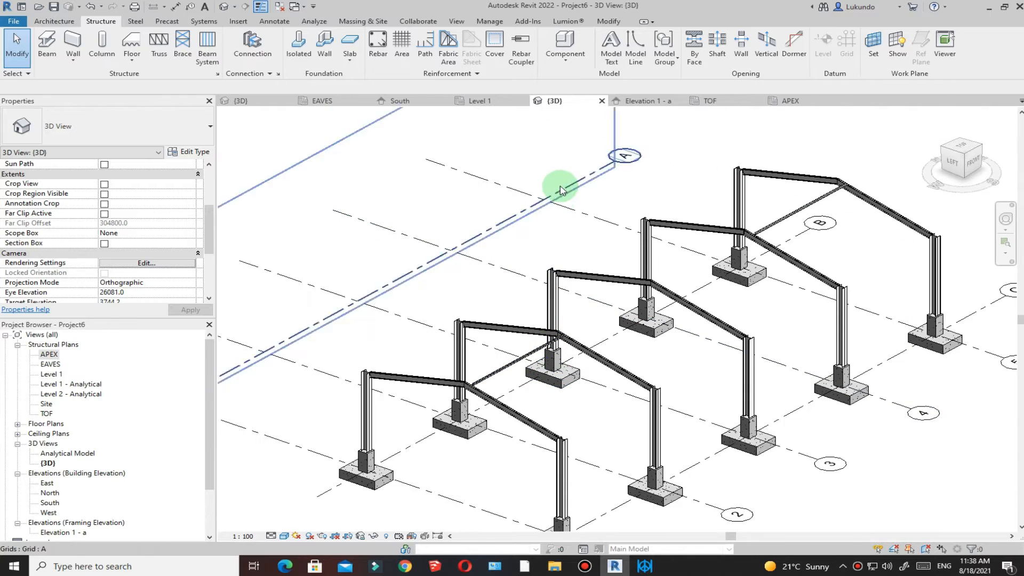
# Step: Open the Elevation 1 - a view and set its visual style to Wireframe
pyautogui.click(650, 103)
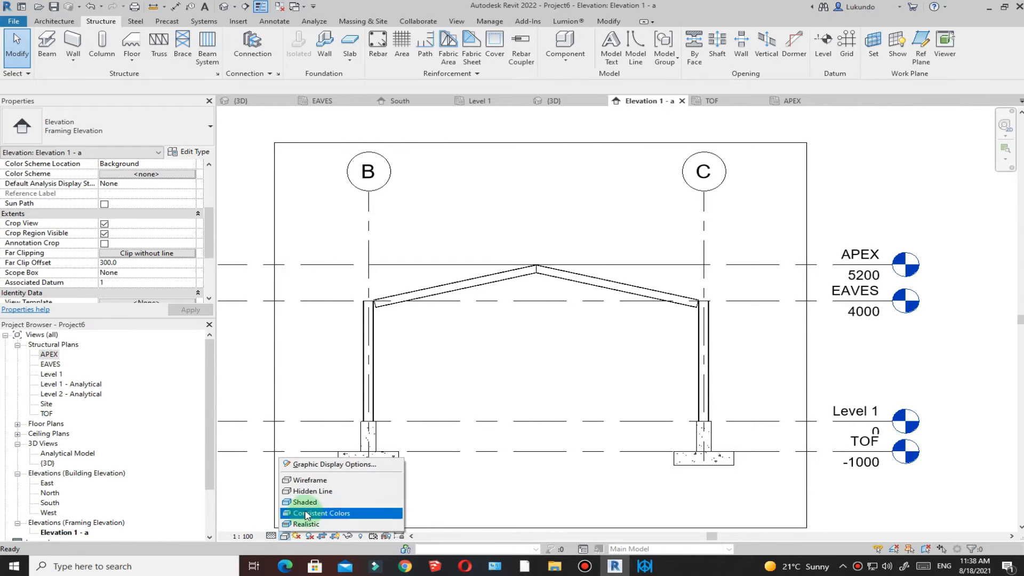
pyautogui.click(298, 479)
pyautogui.scroll(2, 544, 267)
pyautogui.scroll(4, 544, 264)
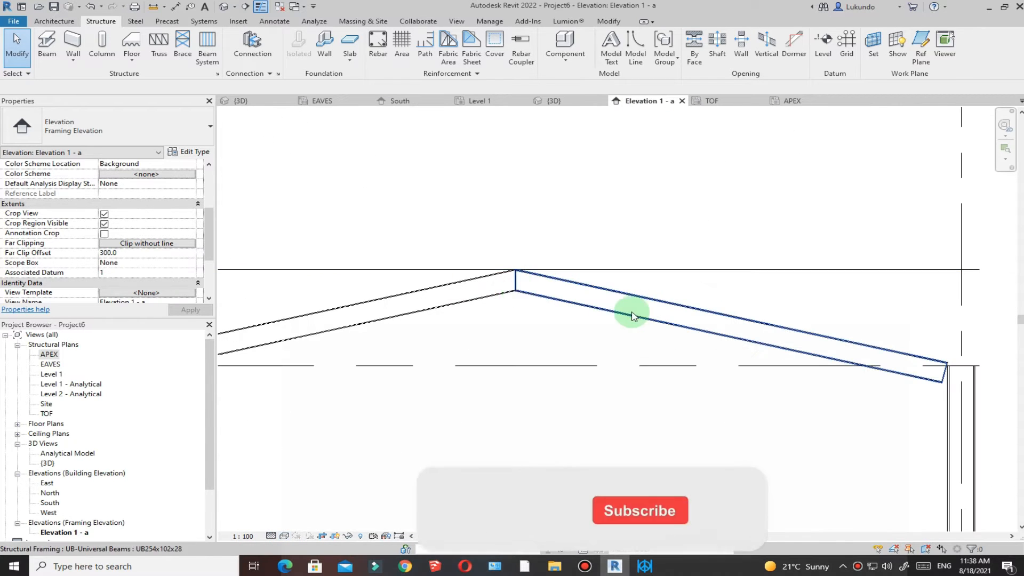
pyautogui.scroll(-3, 634, 311)
pyautogui.scroll(-4, 635, 341)
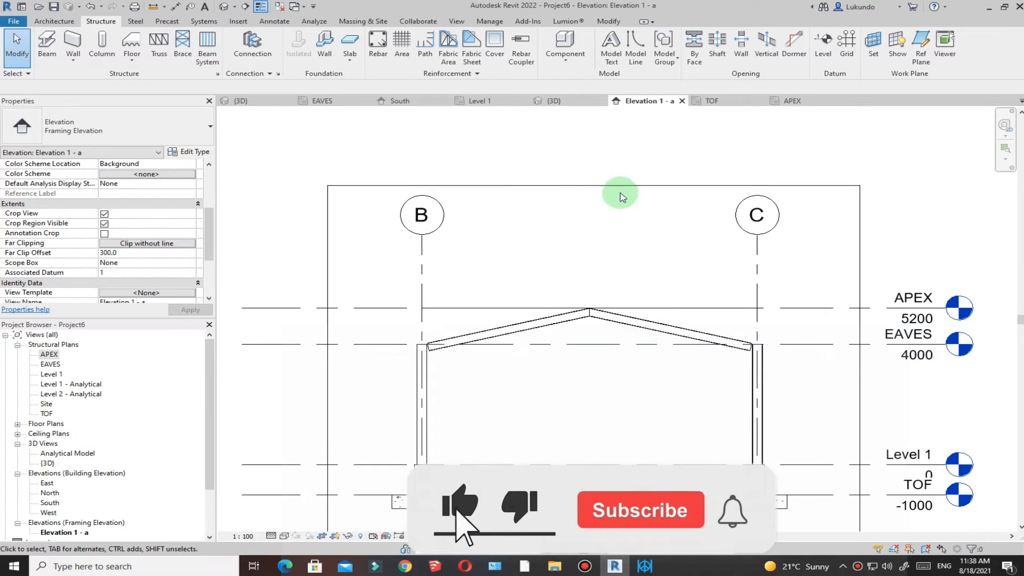
# Step: In the Level 1 plan, create a building section just outside grid 1, running from beyond grid B to beyond grid C
pyautogui.click(480, 101)
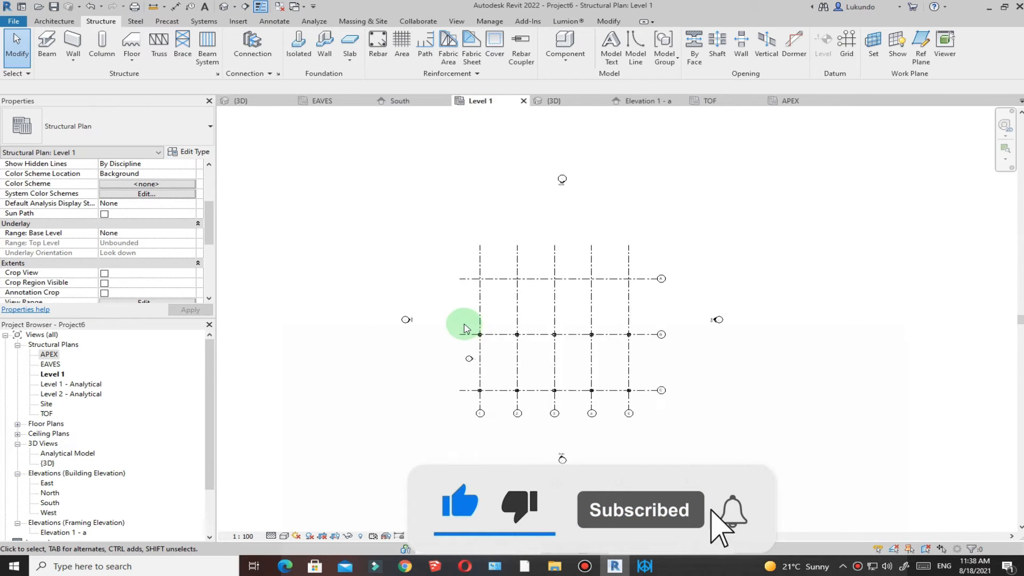
pyautogui.scroll(4, 464, 328)
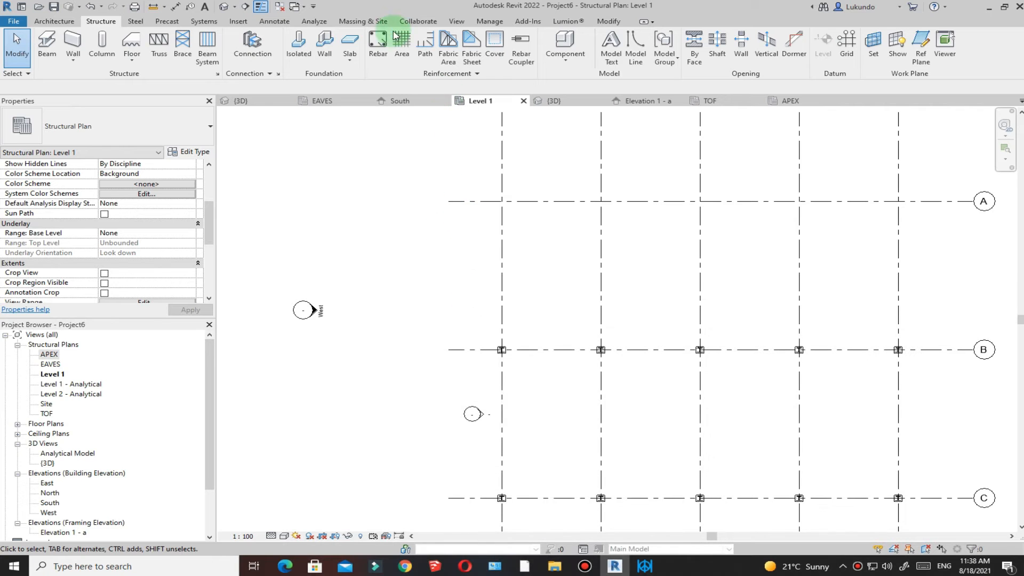
pyautogui.click(456, 22)
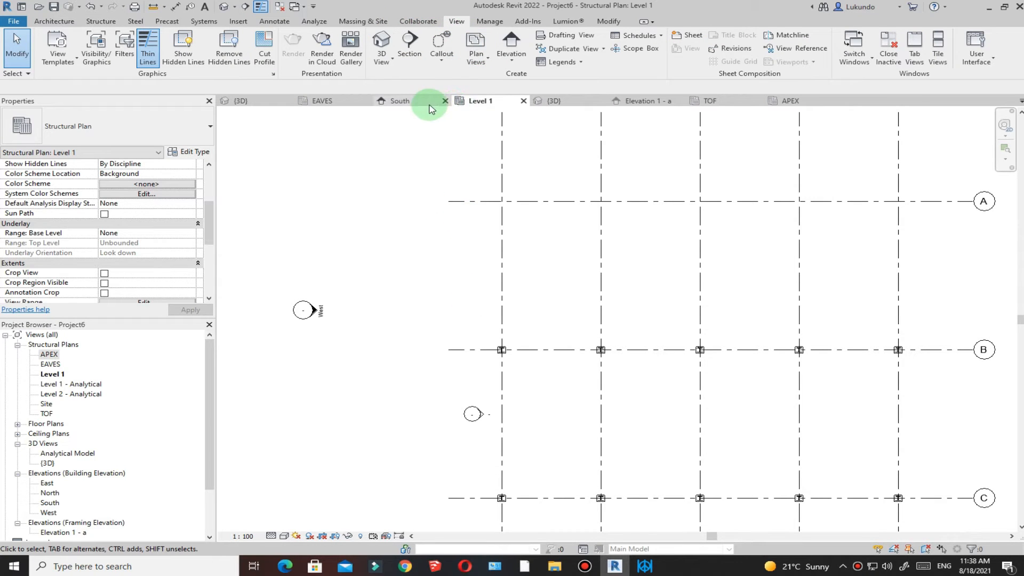
pyautogui.click(409, 46)
pyautogui.scroll(-3, 496, 352)
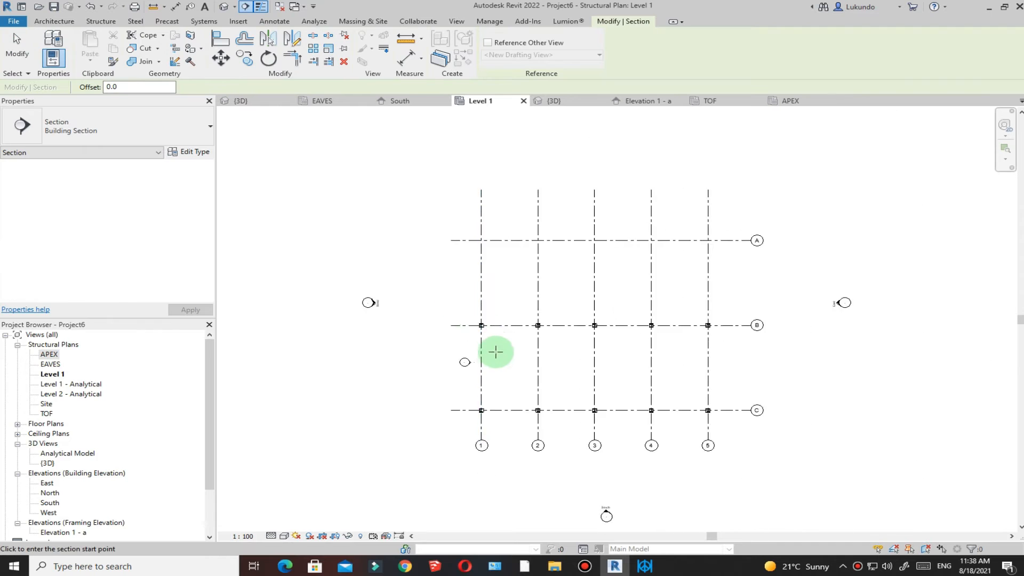
pyautogui.scroll(2, 496, 352)
pyautogui.click(457, 302)
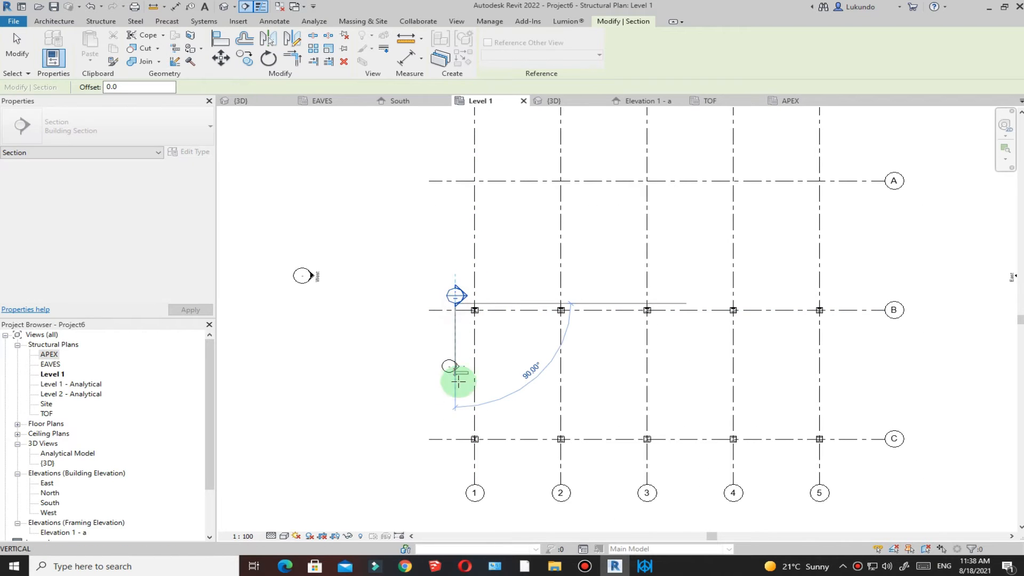
pyautogui.click(451, 448)
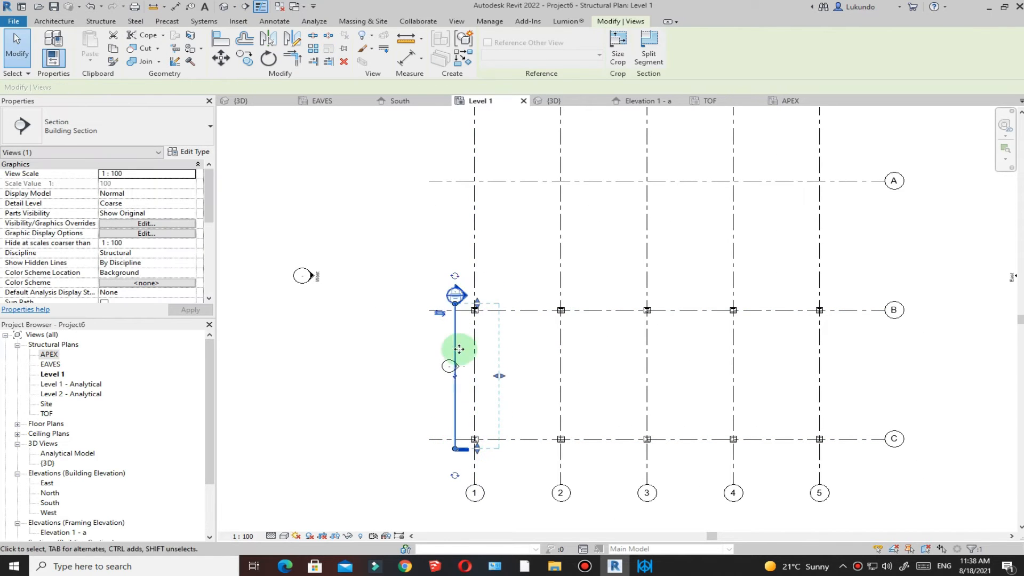
pyautogui.click(16, 48)
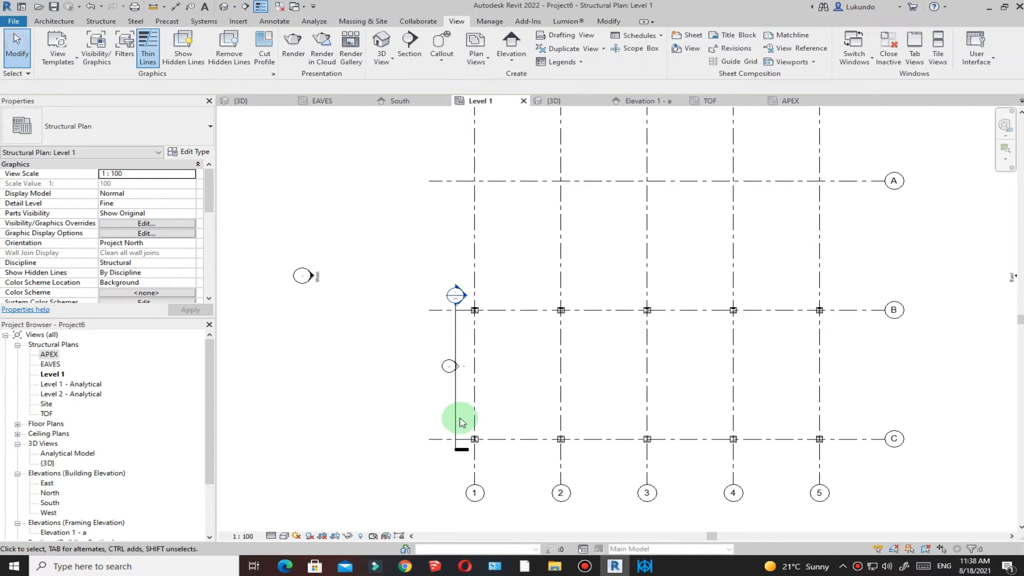
pyautogui.scroll(3, 475, 312)
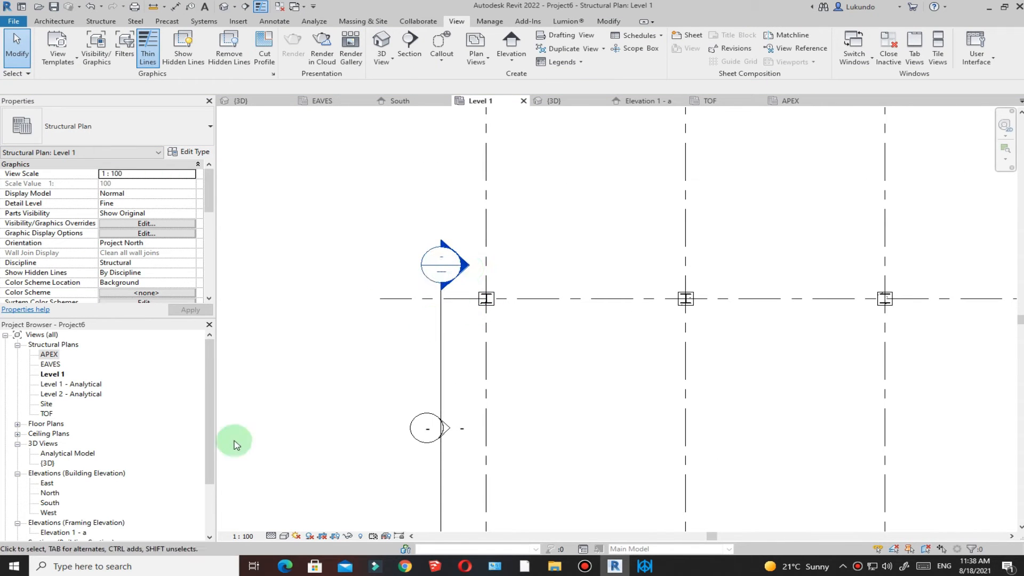
# Step: Open the Section 1 building section view and set its detail level to Fine
pyautogui.scroll(-4, 53, 470)
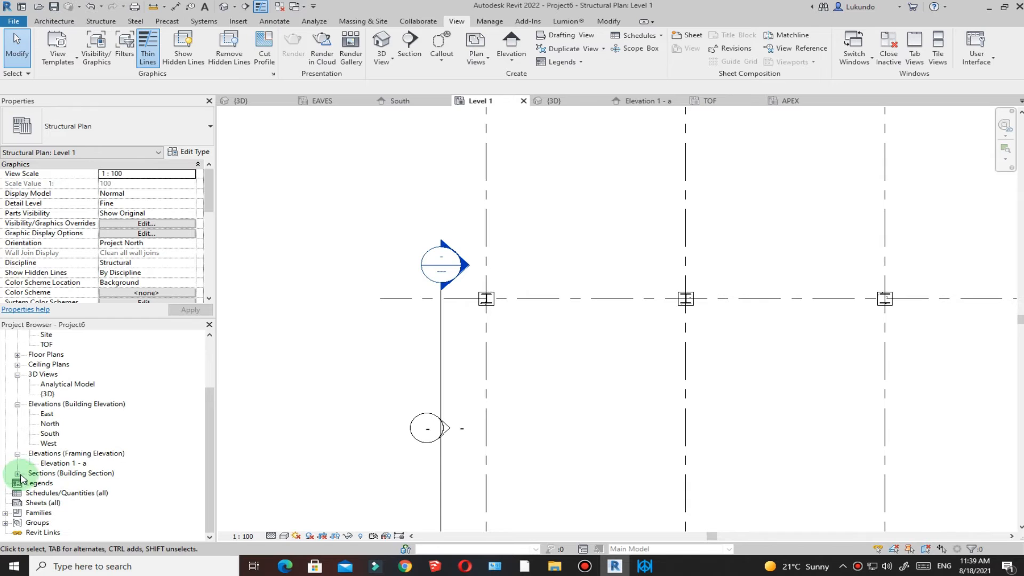
pyautogui.click(18, 474)
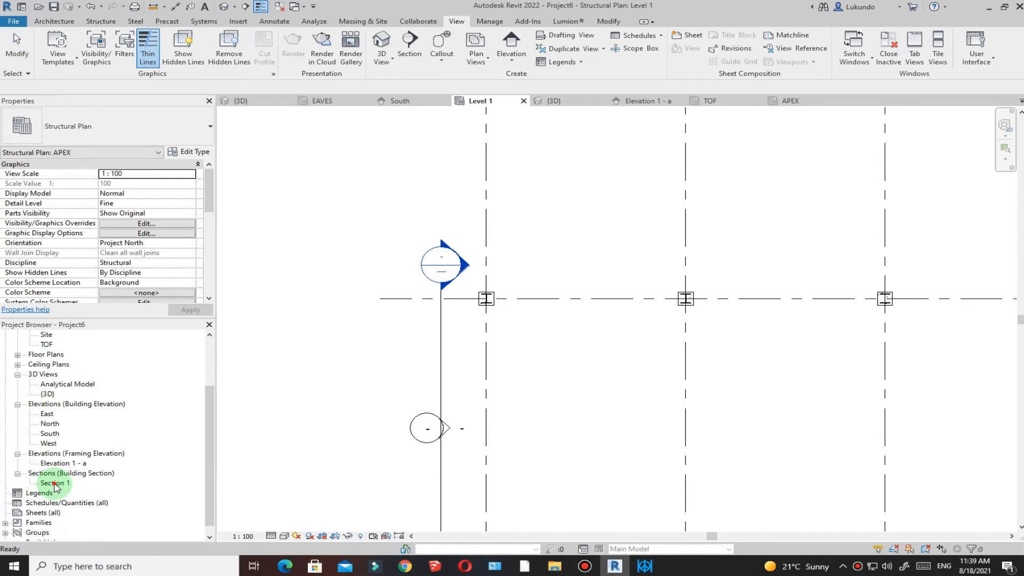
pyautogui.doubleClick(54, 483)
pyautogui.click(350, 454)
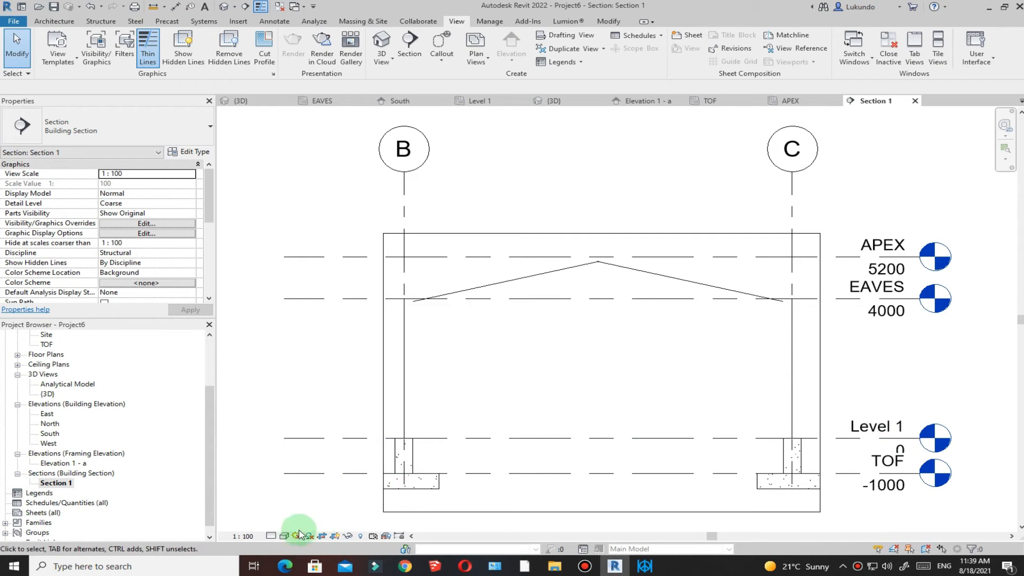
pyautogui.click(270, 536)
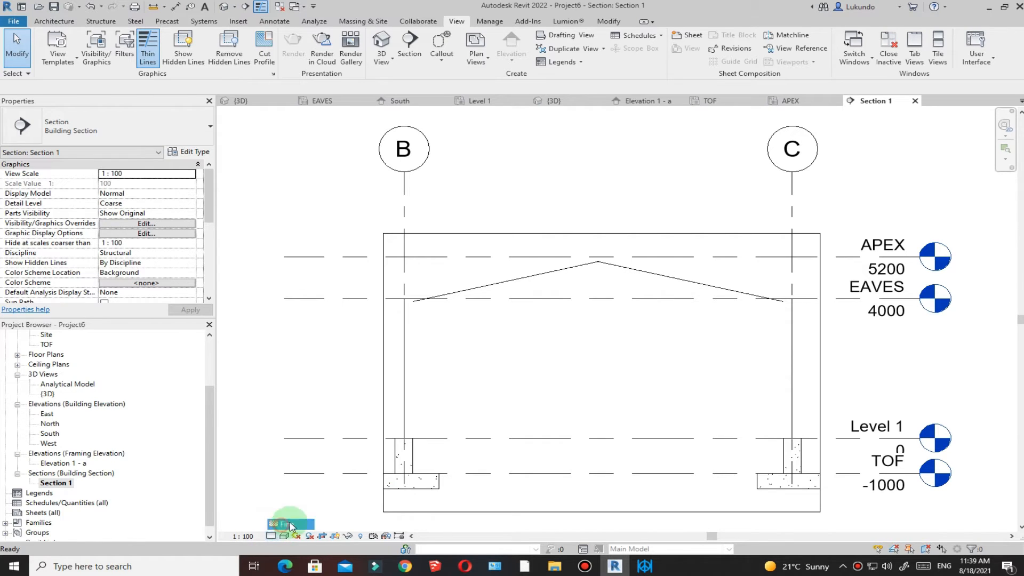
pyautogui.click(290, 525)
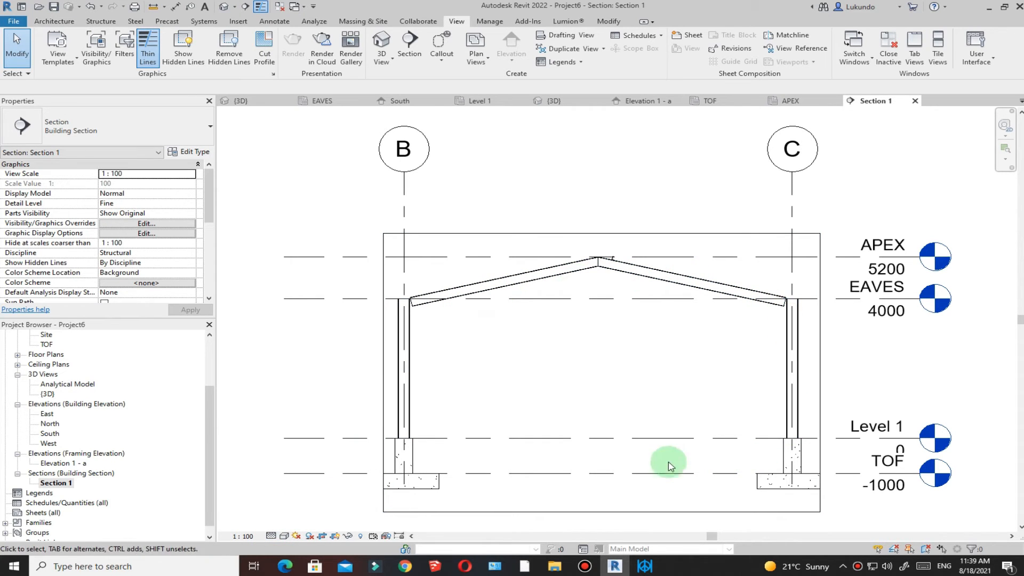
# Step: Set the Cross-Section Rotation of the channel purlin beside the ridge to 180°
pyautogui.scroll(5, 647, 300)
pyautogui.scroll(4, 576, 187)
pyautogui.scroll(-2, 506, 268)
pyautogui.scroll(2, 562, 208)
pyautogui.scroll(-3, 544, 246)
pyautogui.scroll(4, 487, 274)
pyautogui.scroll(-3, 589, 297)
pyautogui.scroll(1, 573, 268)
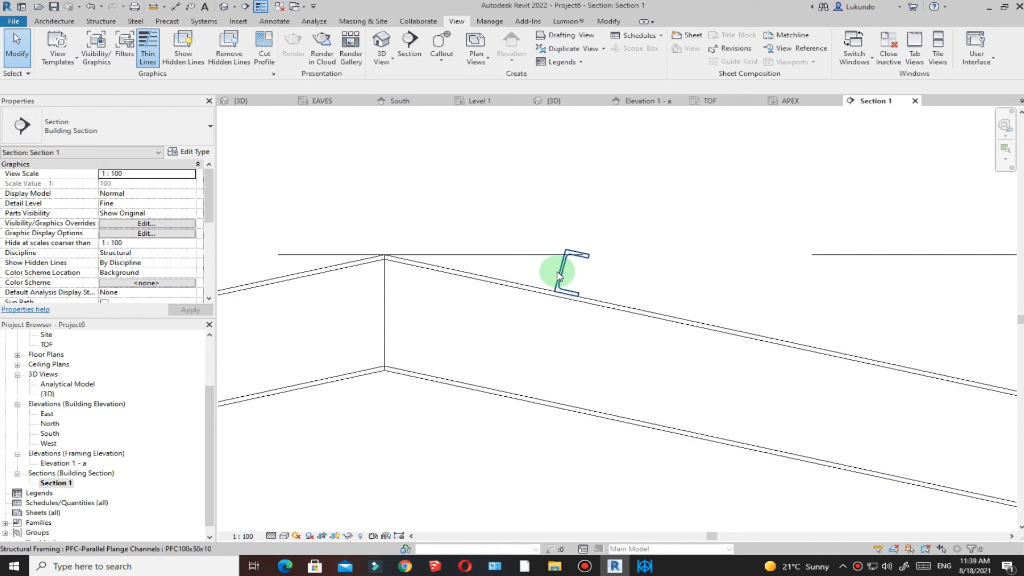
pyautogui.click(634, 302)
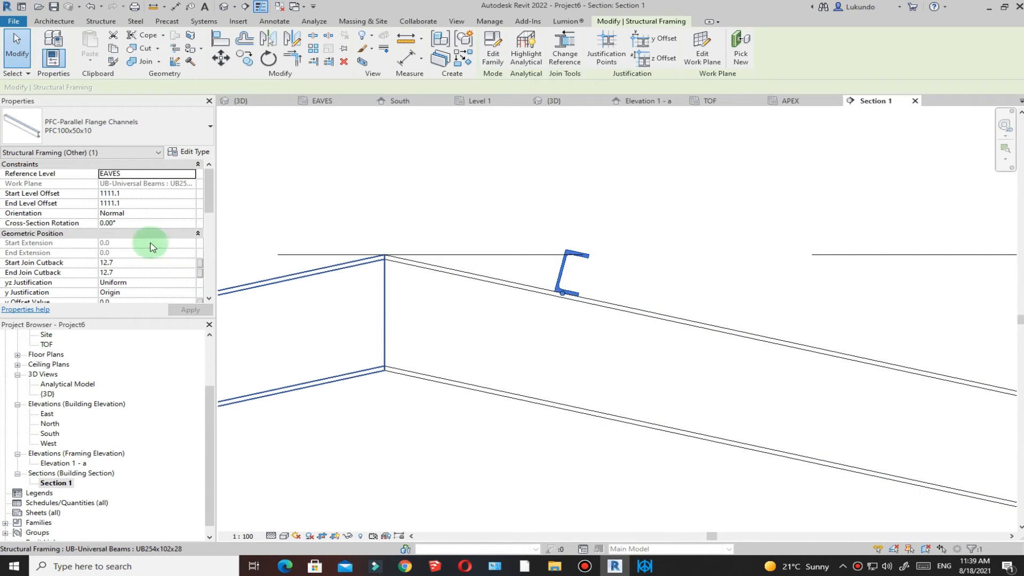
pyautogui.click(134, 223)
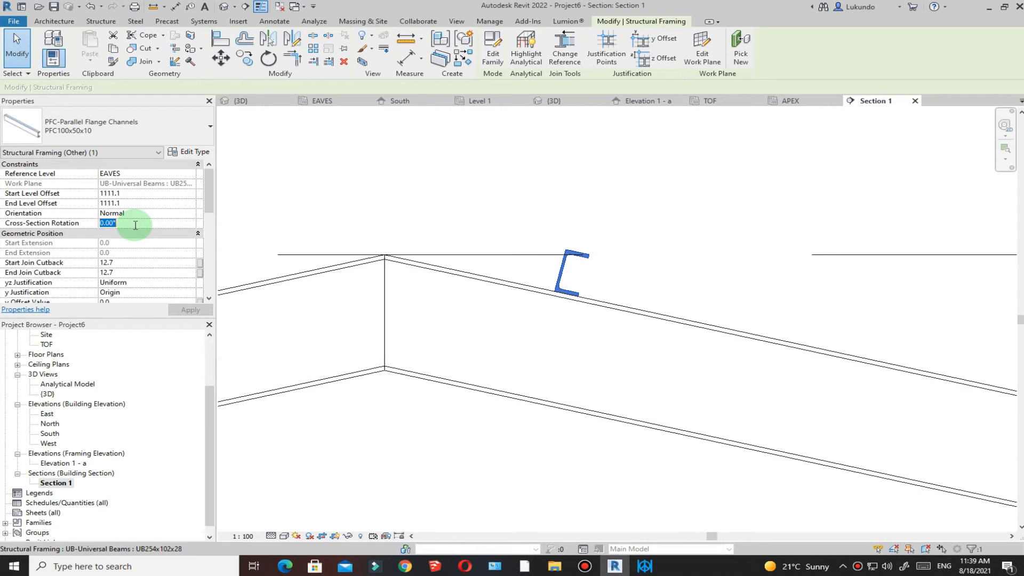
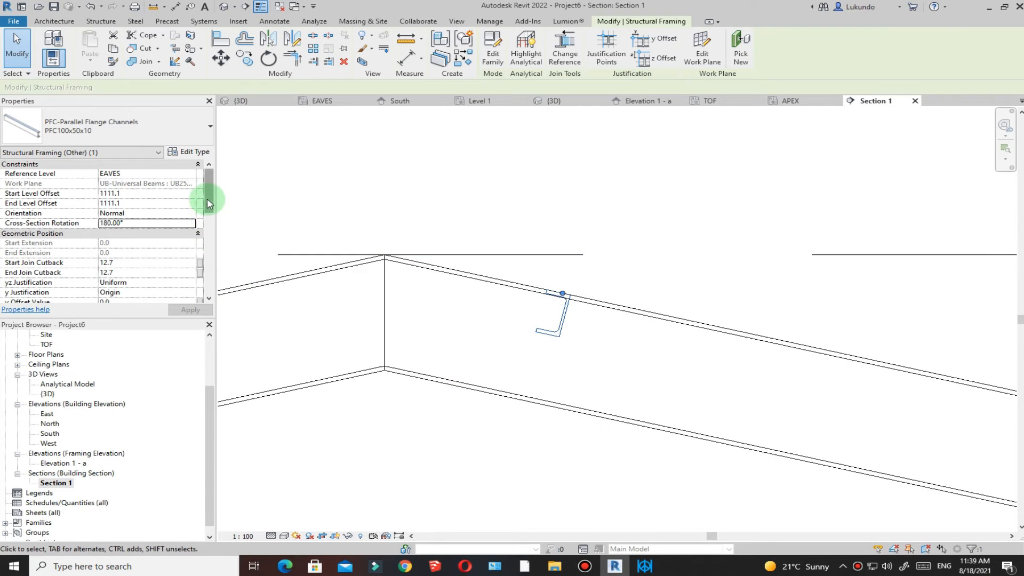
# Step: Set the rotated purlin's z Justification to Top
pyautogui.moveTo(207, 199); pyautogui.dragTo(207, 224)
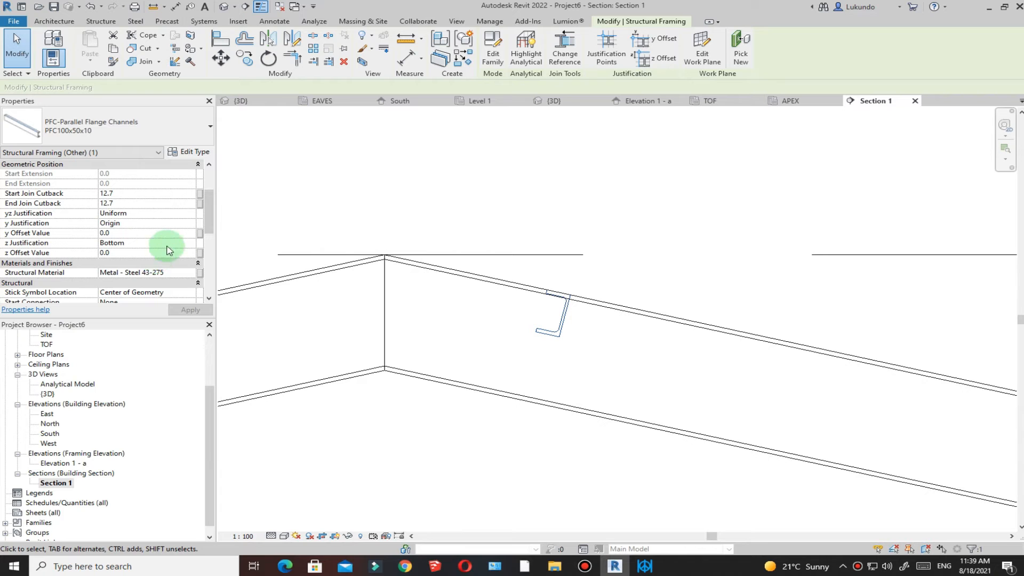
pyautogui.click(190, 246)
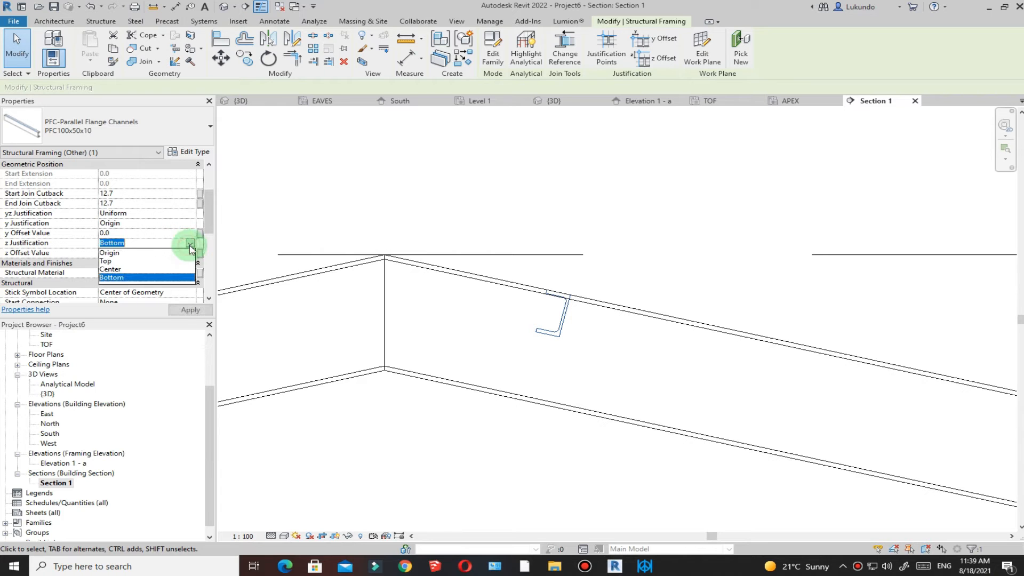
pyautogui.click(110, 261)
pyautogui.scroll(-5, 444, 298)
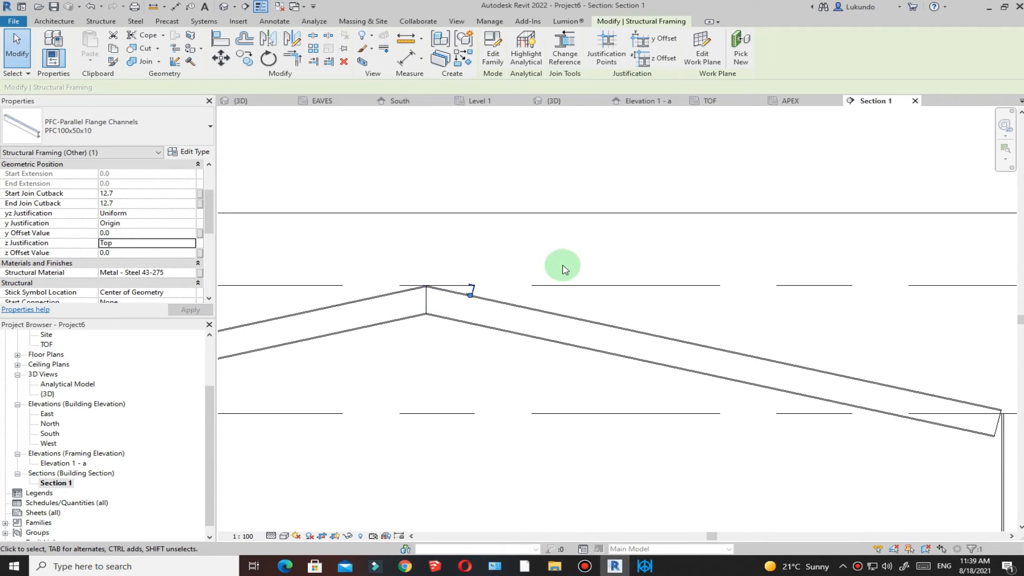
pyautogui.click(539, 271)
# Step: Copy the ridge purlin repeatedly down the rafter toward grid C at 1200 mm spacing, placing a final copy near the eaves
pyautogui.scroll(-3, 457, 289)
pyautogui.scroll(2, 723, 368)
pyautogui.scroll(-2, 507, 281)
pyautogui.scroll(5, 435, 258)
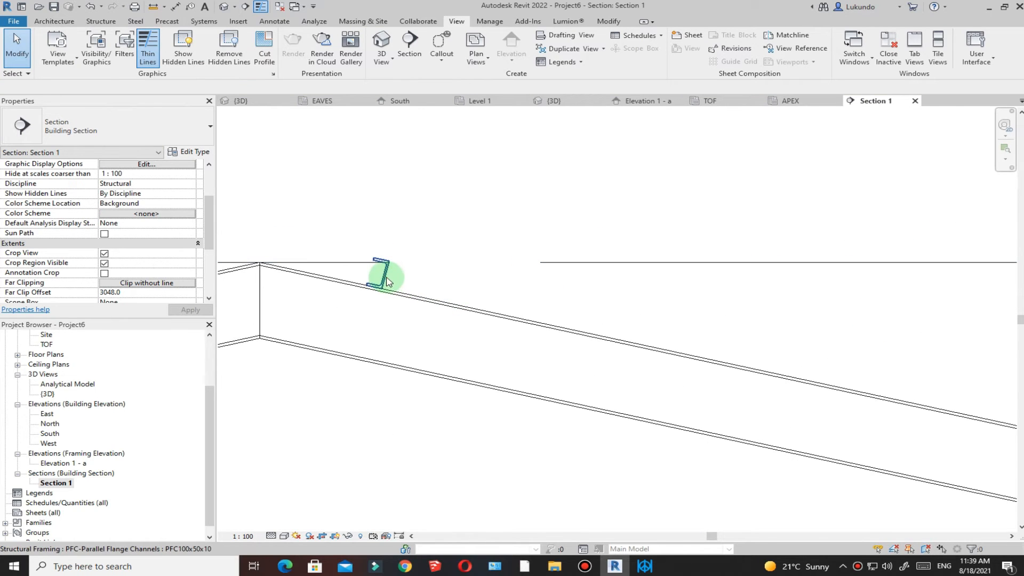
pyautogui.click(385, 280)
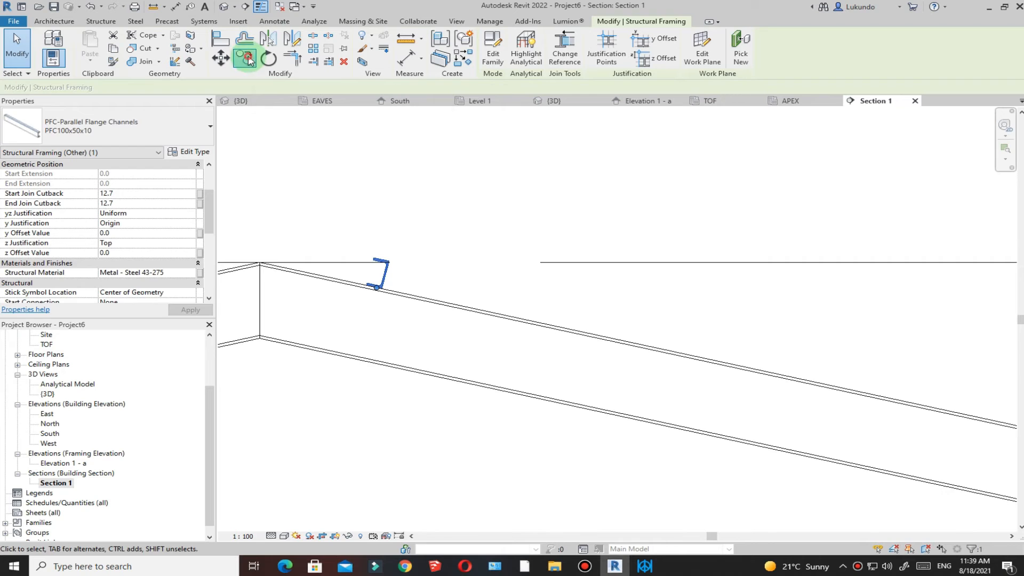
pyautogui.click(245, 58)
pyautogui.scroll(3, 374, 272)
pyautogui.click(399, 283)
pyautogui.scroll(-3, 406, 279)
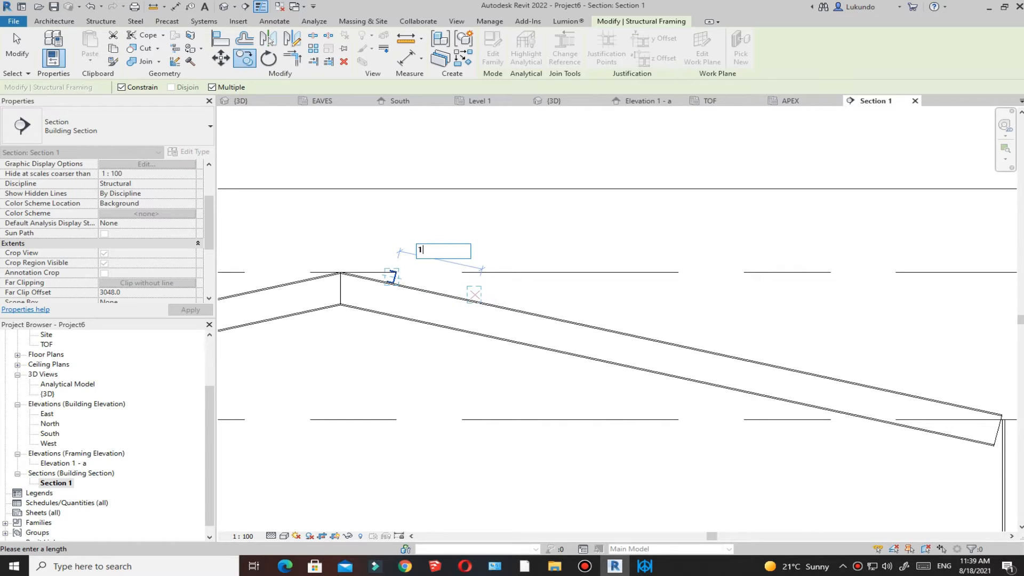
pyautogui.scroll(-2, 476, 297)
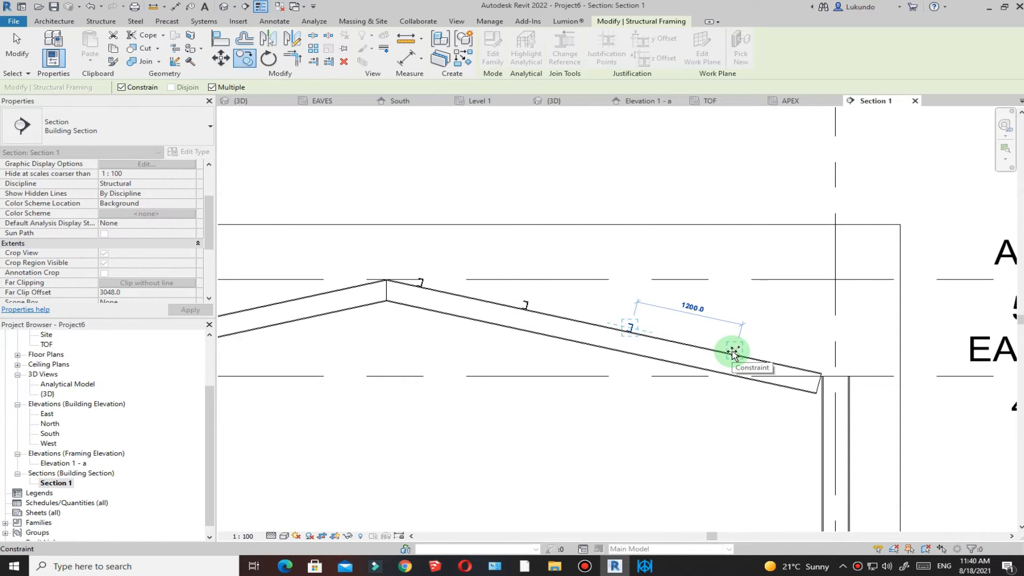
pyautogui.click(734, 354)
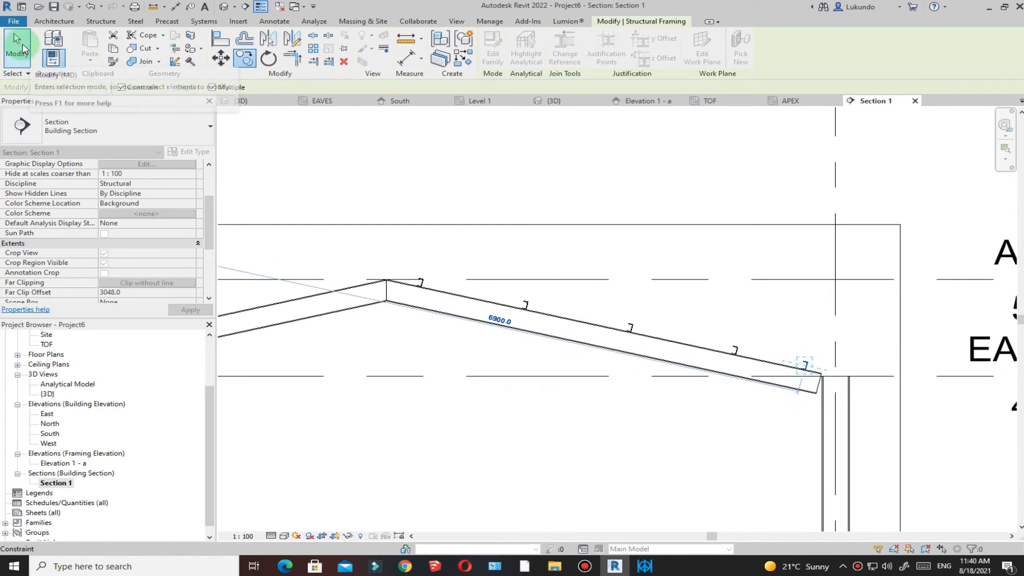
pyautogui.click(23, 50)
# Step: In the 3D view, delete the purlin between grids 4 and 5
pyautogui.scroll(-5, 542, 336)
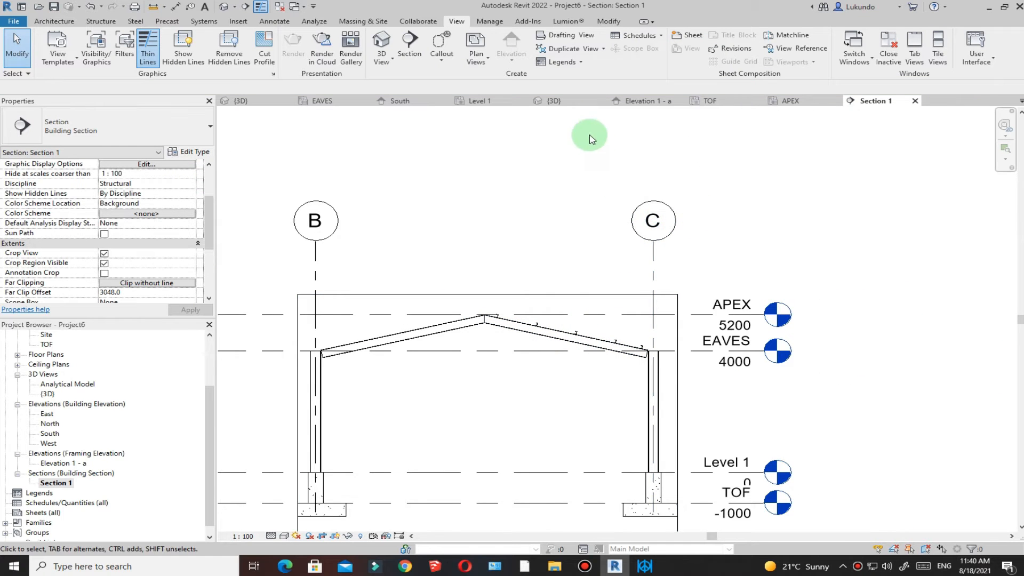
pyautogui.click(557, 102)
pyautogui.scroll(5, 601, 244)
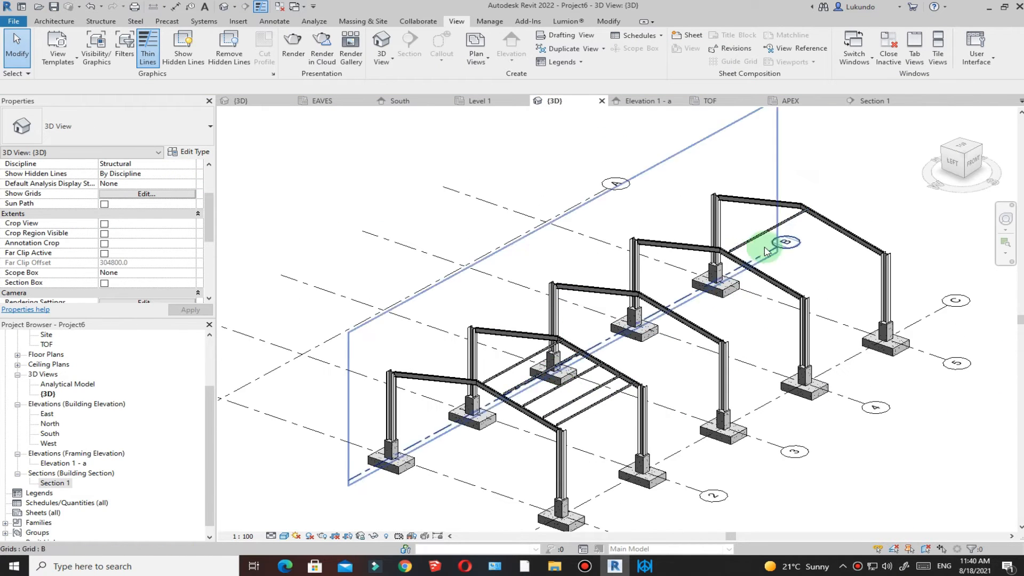
pyautogui.click(769, 229)
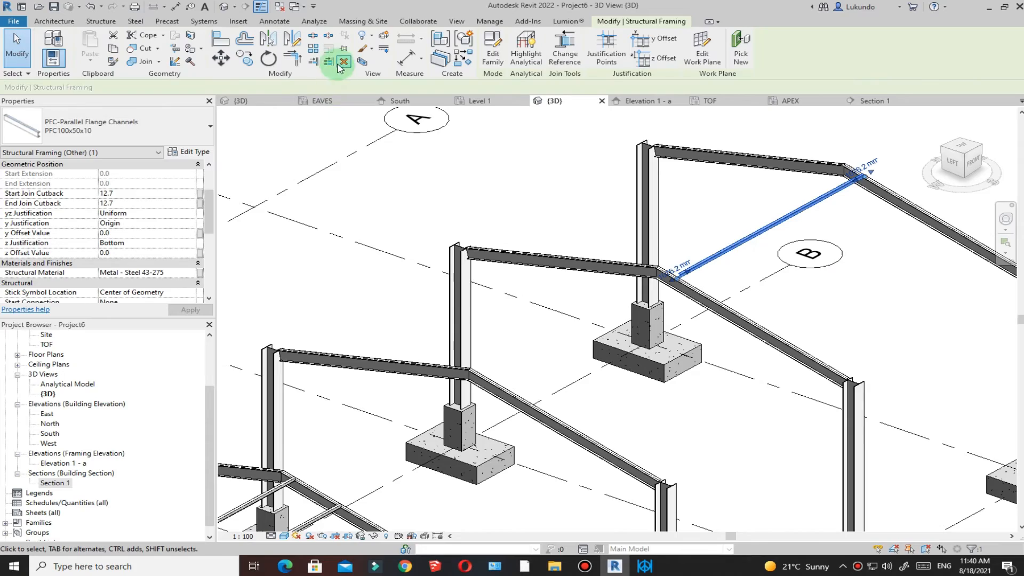
pyautogui.click(407, 153)
# Step: Examine how the copied purlins between grids 1 and 2 sit on the grid 2 rafter
pyautogui.scroll(-2, 534, 322)
pyautogui.scroll(-3, 468, 343)
pyautogui.scroll(6, 468, 423)
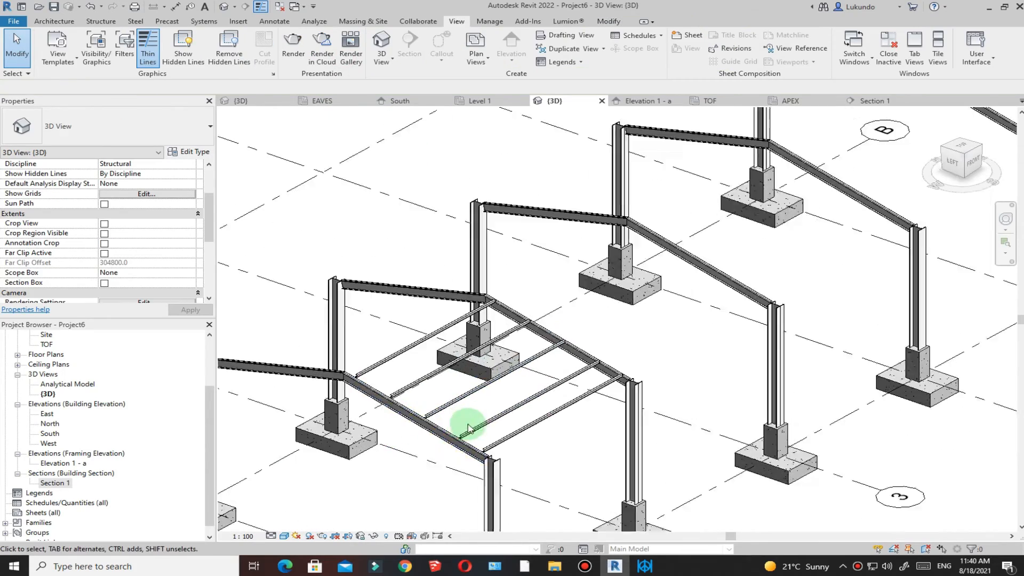
pyautogui.scroll(5, 667, 368)
pyautogui.scroll(-5, 686, 304)
pyautogui.scroll(2, 773, 308)
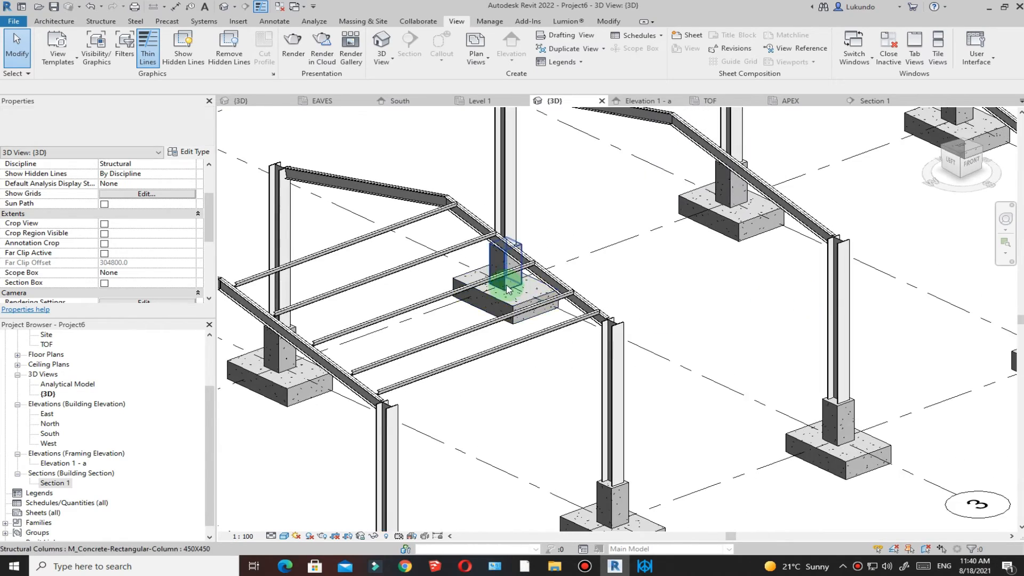
pyautogui.scroll(5, 549, 286)
pyautogui.scroll(4, 594, 343)
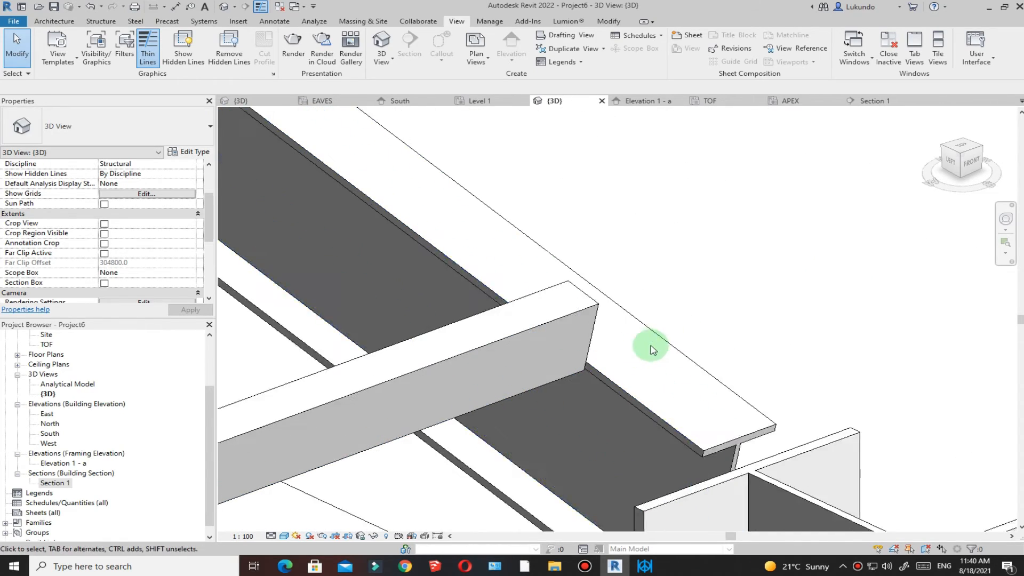
# Step: Disallow the join at the grid 2 end of the lowest purlin
pyautogui.click(565, 299)
pyautogui.scroll(-3, 759, 347)
pyautogui.scroll(2, 754, 343)
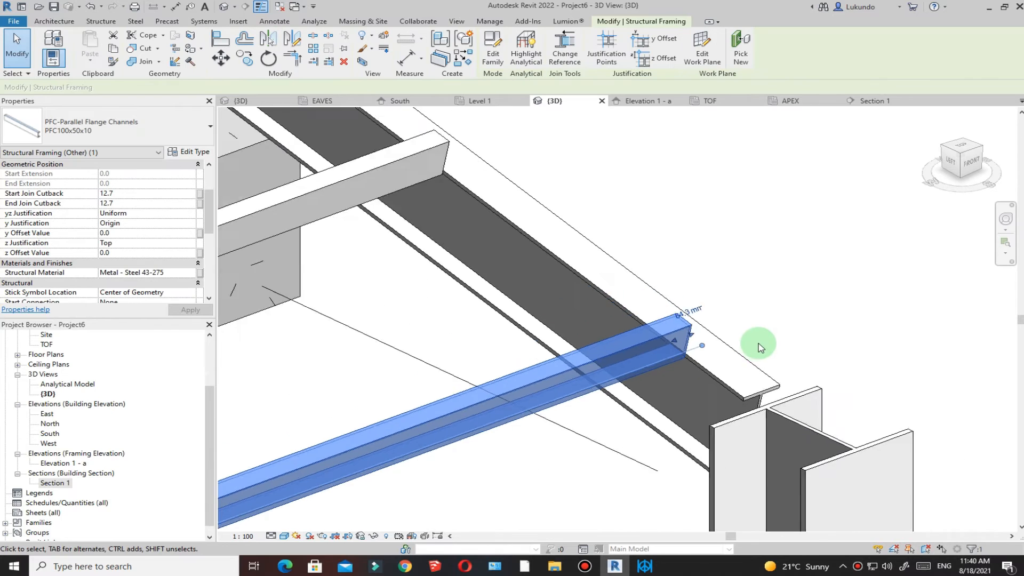
pyautogui.scroll(2, 760, 370)
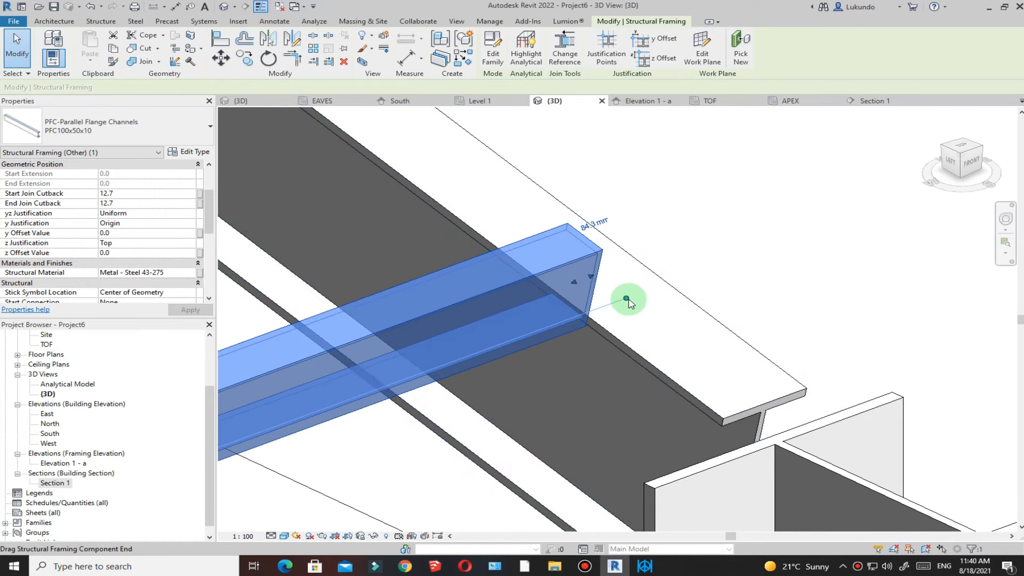
pyautogui.scroll(2, 628, 299)
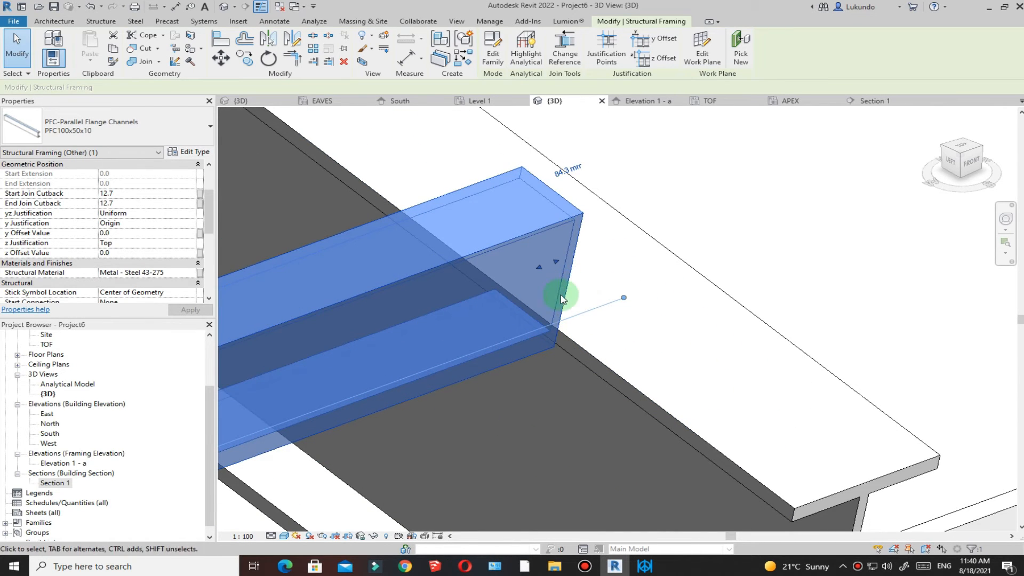
pyautogui.scroll(-3, 640, 312)
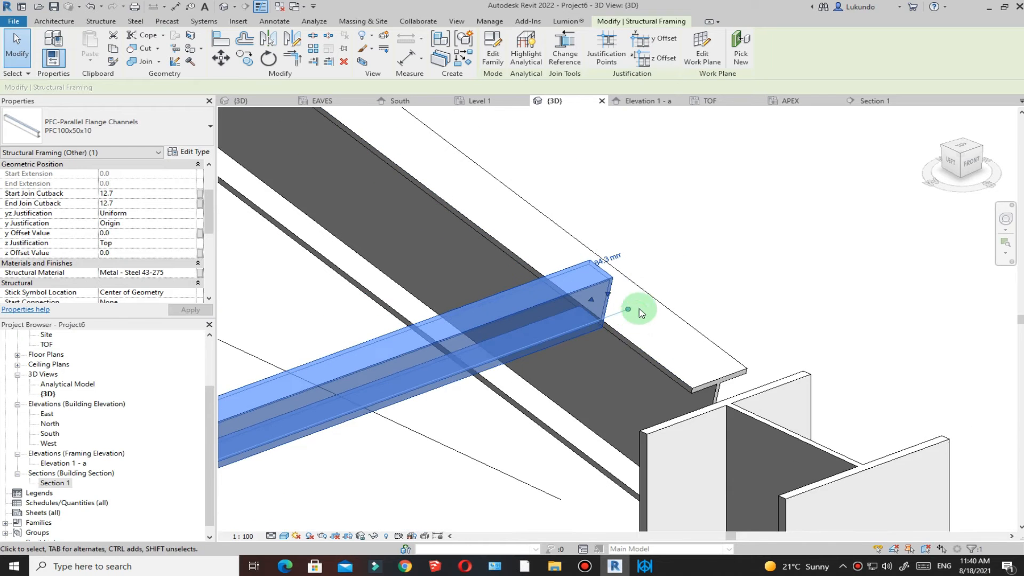
pyautogui.scroll(2, 637, 318)
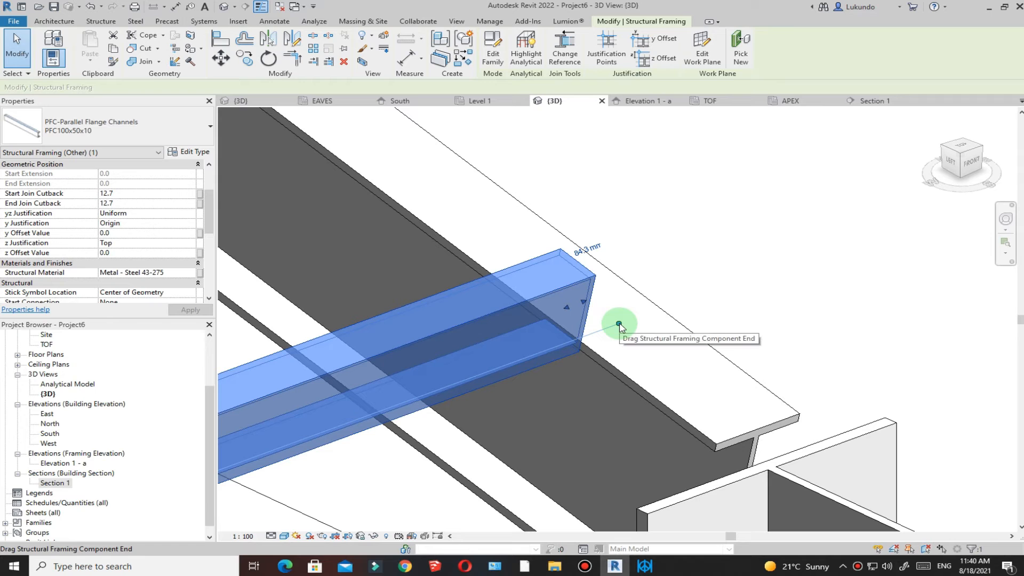
pyautogui.rightClick(619, 324)
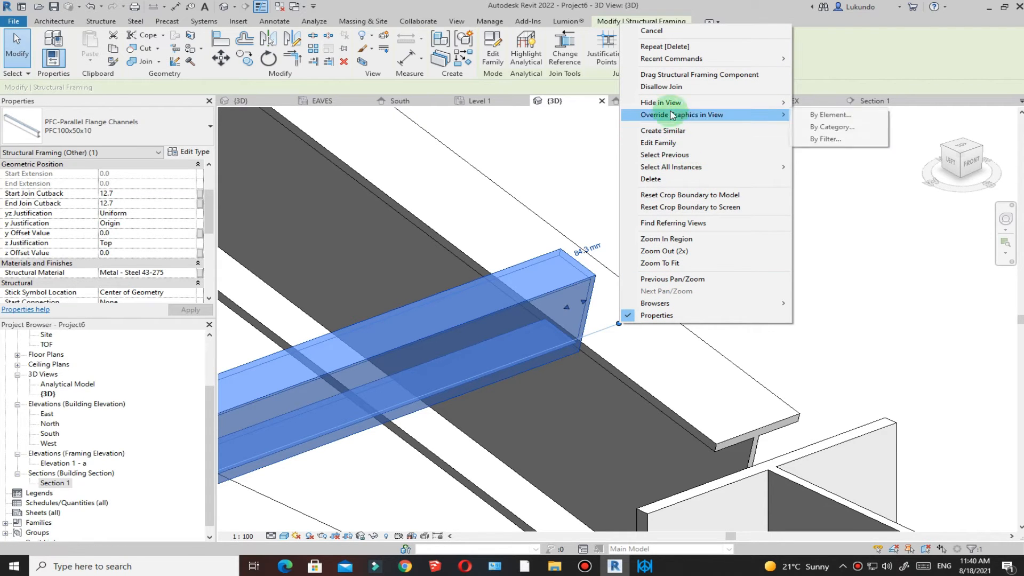
pyautogui.click(663, 88)
pyautogui.scroll(-5, 685, 359)
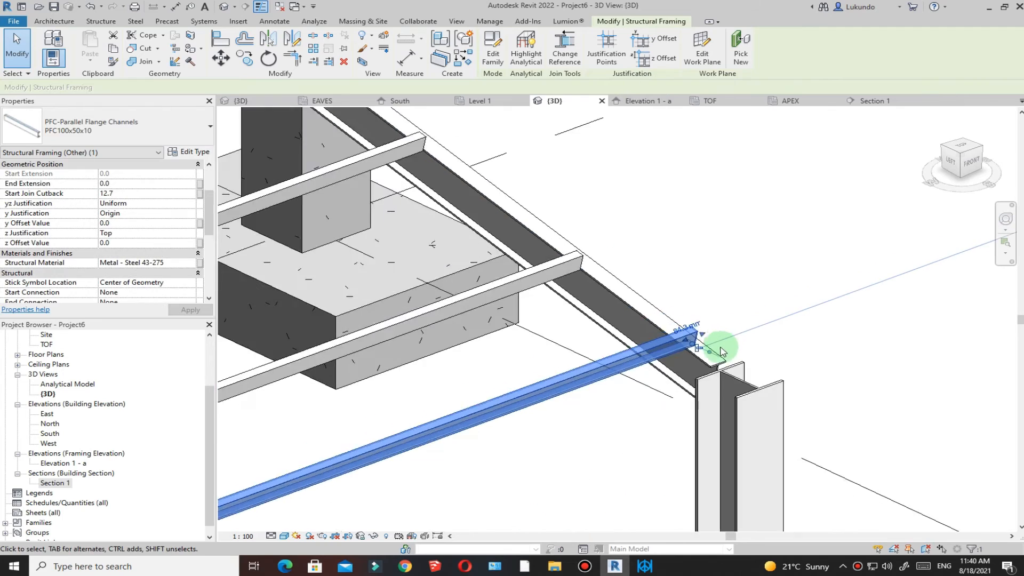
pyautogui.press('Escape')
# Step: Disallow the join at the grid 2 end of the second-lowest purlin
pyautogui.scroll(4, 669, 297)
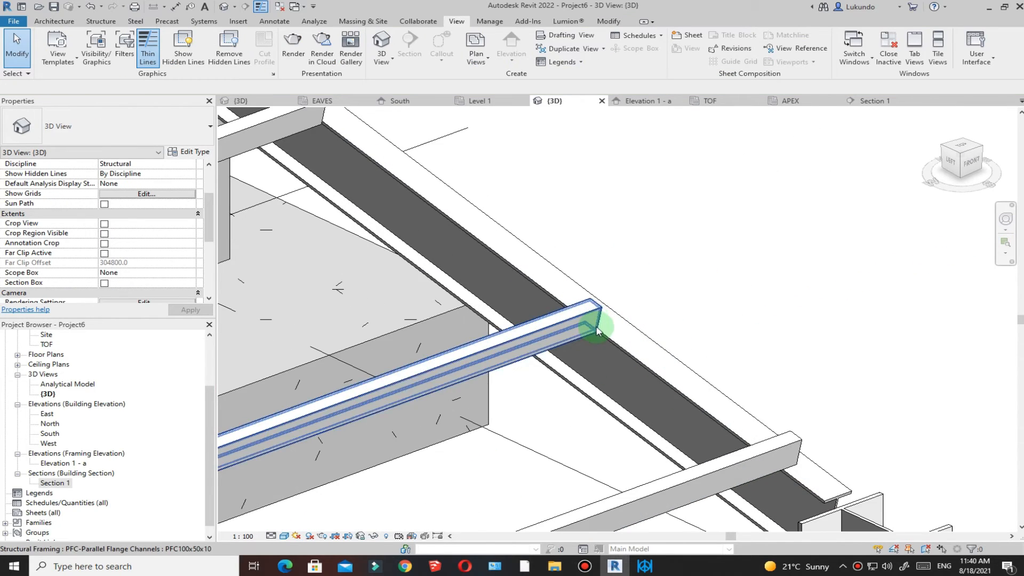
pyautogui.scroll(3, 592, 323)
pyautogui.scroll(-4, 567, 327)
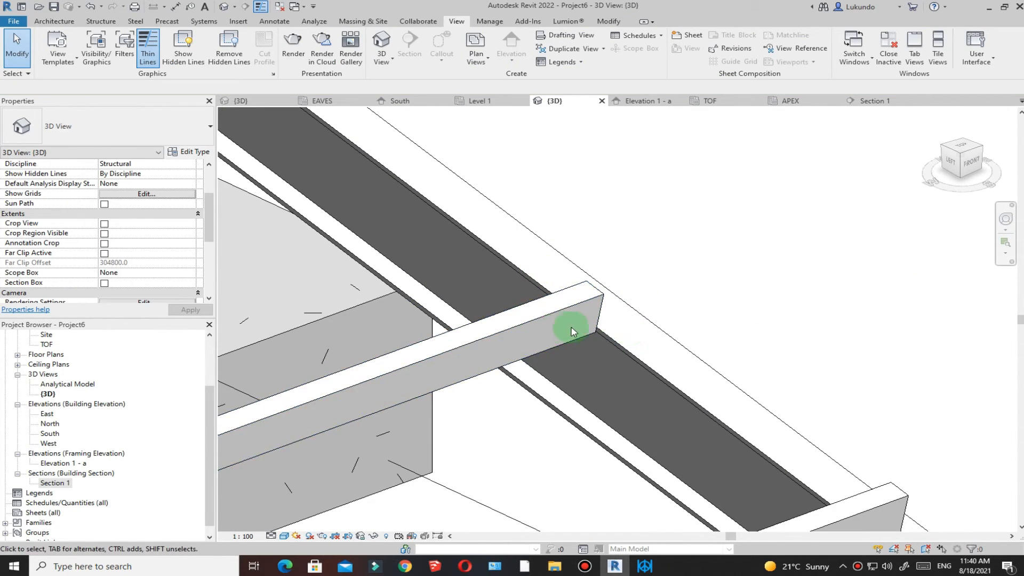
pyautogui.scroll(4, 718, 373)
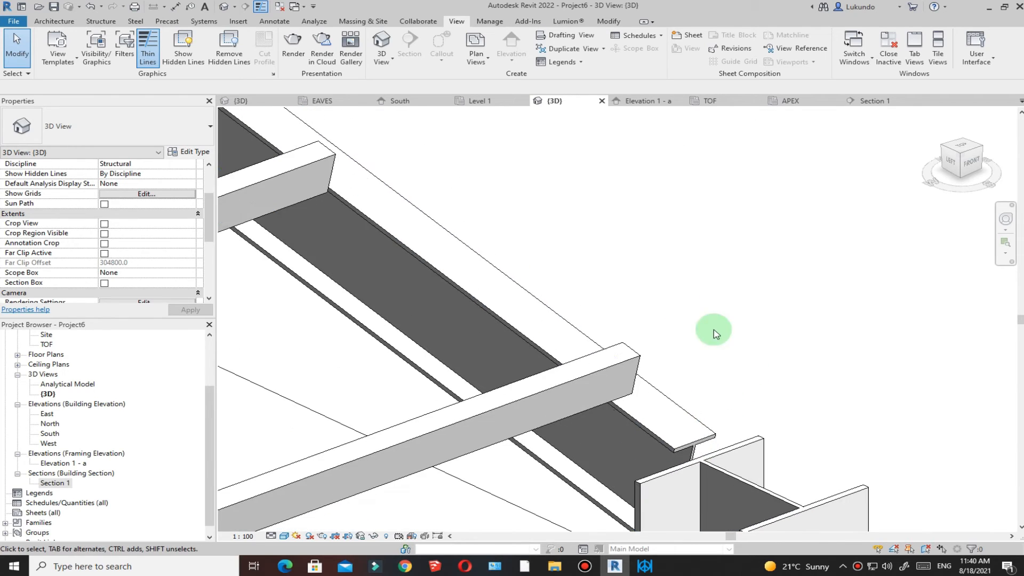
pyautogui.scroll(-3, 594, 343)
pyautogui.scroll(4, 551, 363)
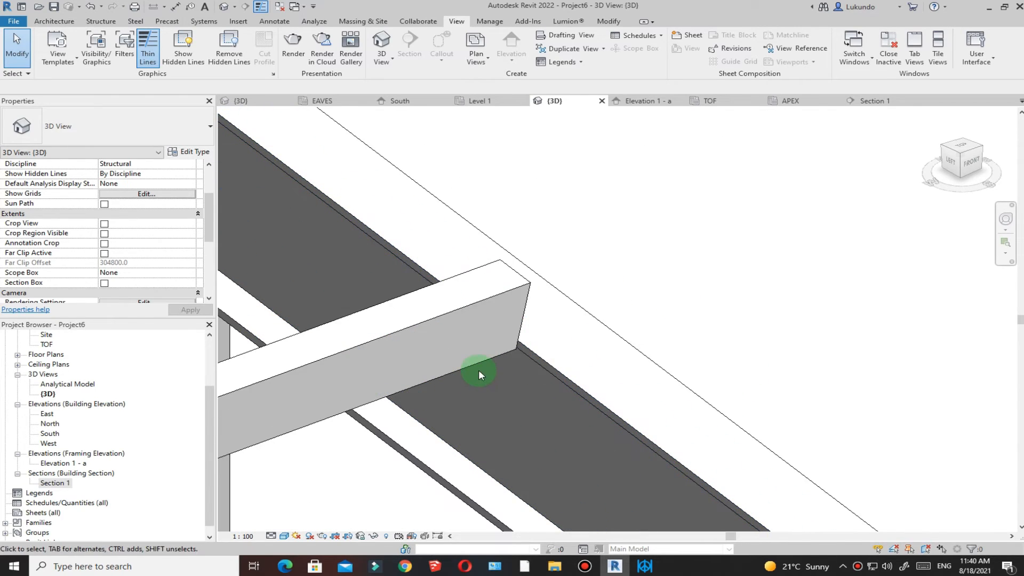
pyautogui.click(480, 366)
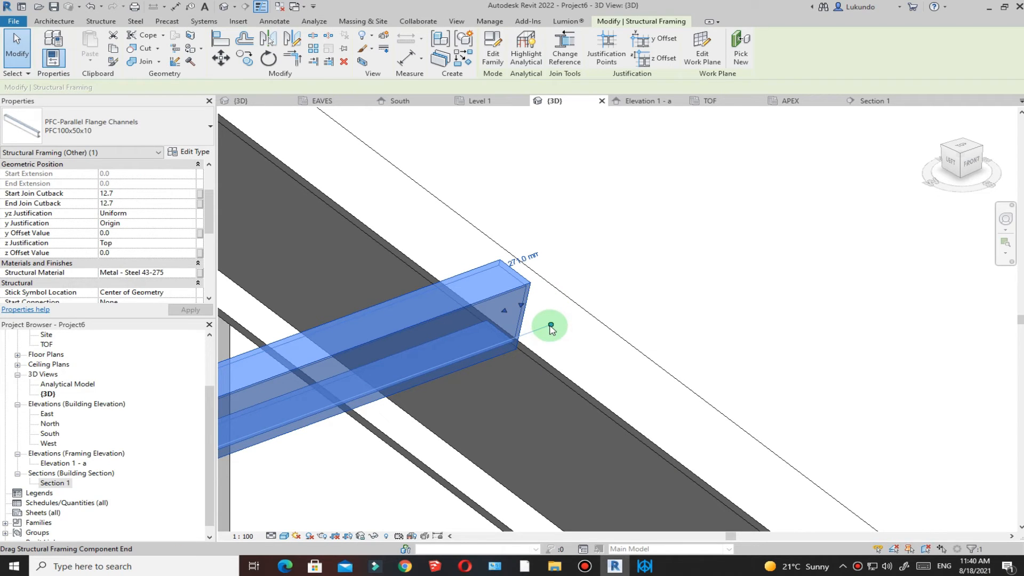
pyautogui.rightClick(551, 325)
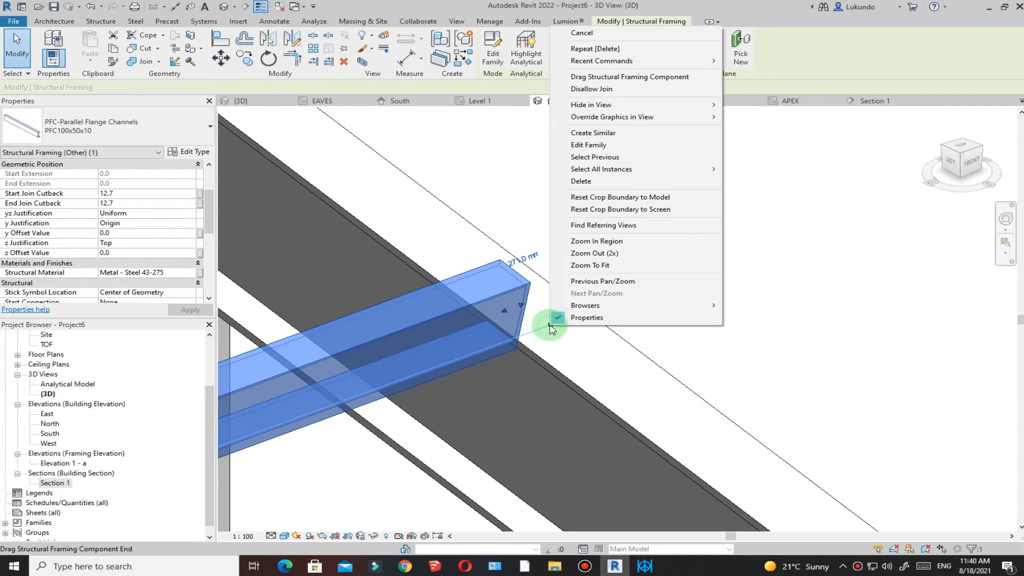
pyautogui.click(605, 93)
pyautogui.scroll(-4, 781, 358)
pyautogui.click(715, 288)
pyautogui.scroll(-2, 694, 299)
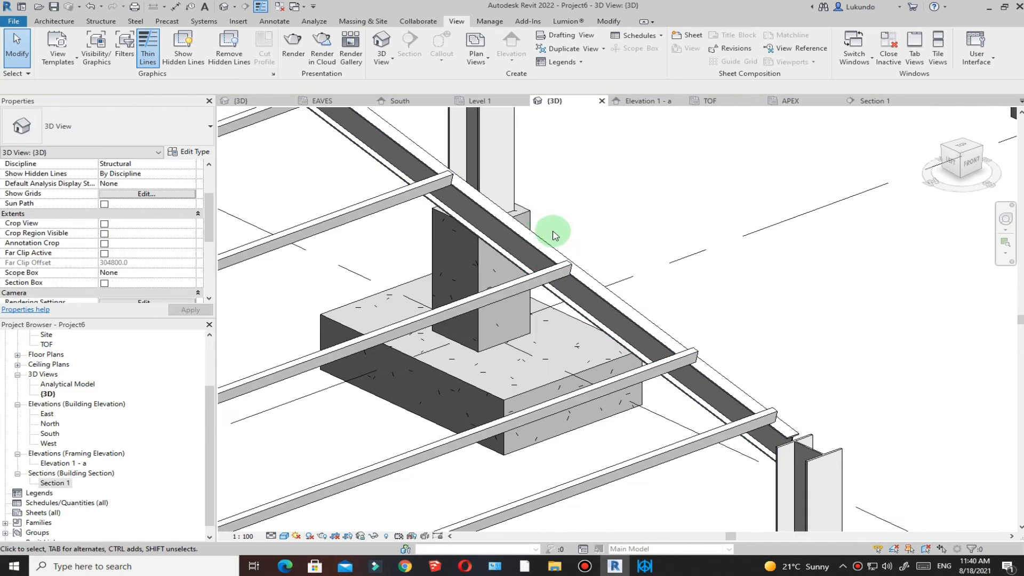
# Step: Disallow the join at the grid 2 end of the middle purlin
pyautogui.scroll(3, 555, 236)
pyautogui.click(591, 314)
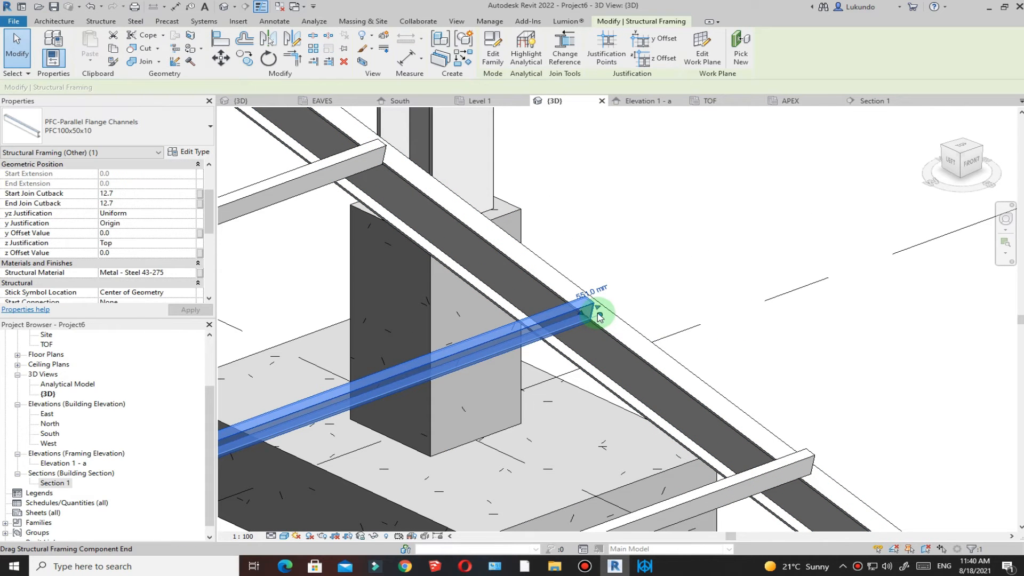
pyautogui.rightClick(600, 317)
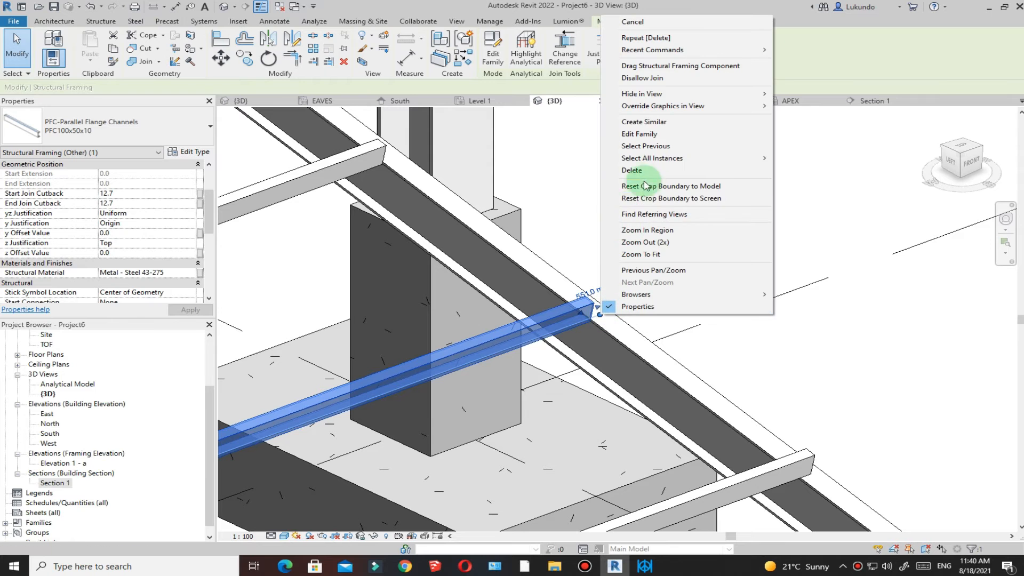
pyautogui.click(657, 79)
pyautogui.scroll(-2, 695, 425)
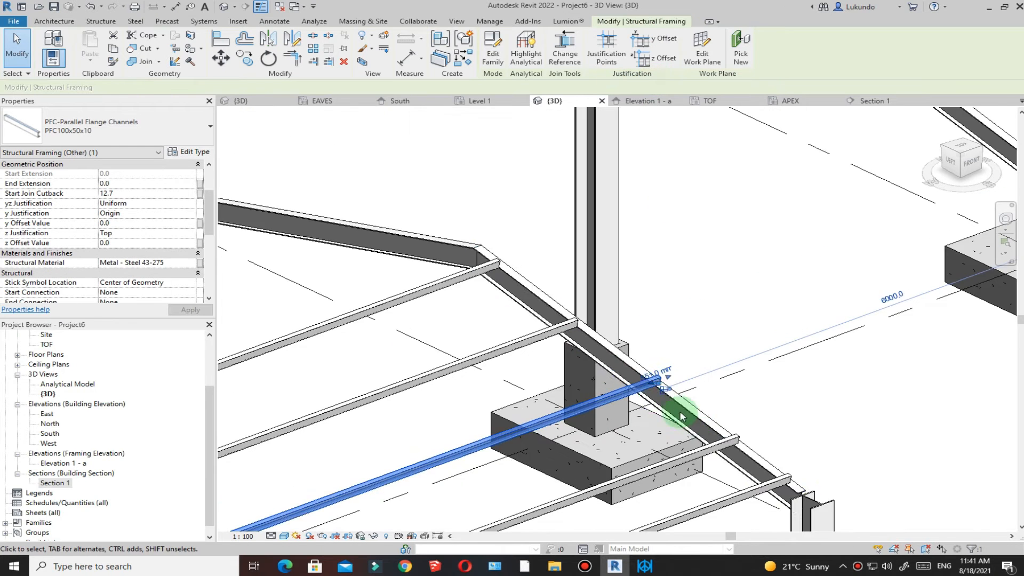
# Step: Disallow the join at the grid 2 end of the second purlin below the ridge
pyautogui.scroll(4, 590, 332)
pyautogui.click(553, 311)
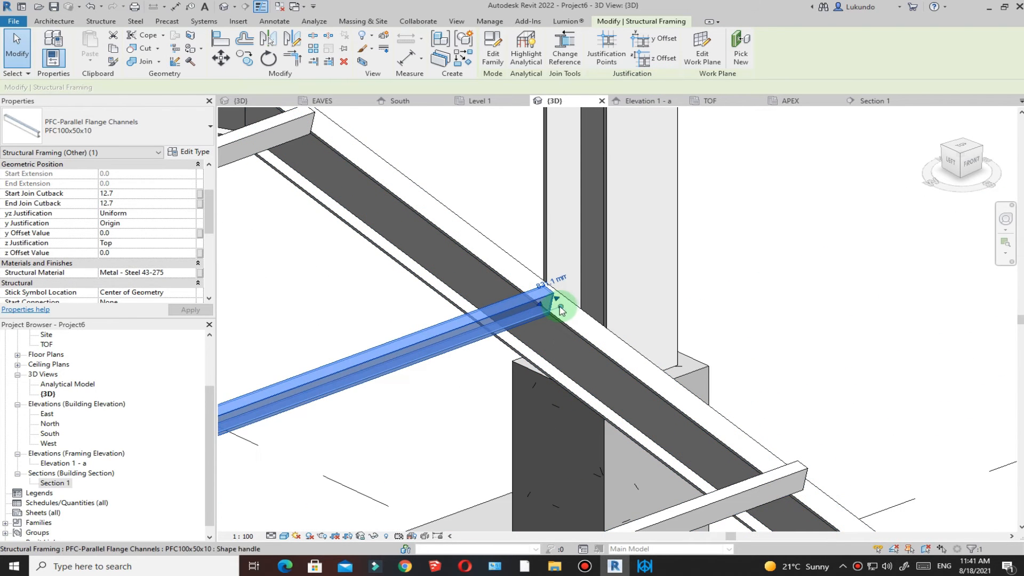
pyautogui.rightClick(563, 311)
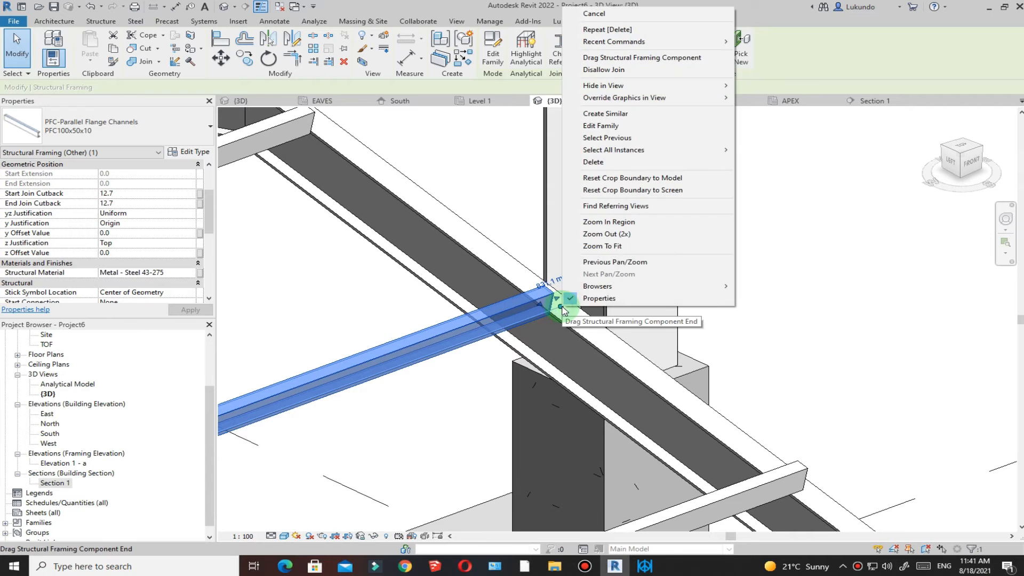
pyautogui.click(621, 69)
pyautogui.scroll(-2, 625, 372)
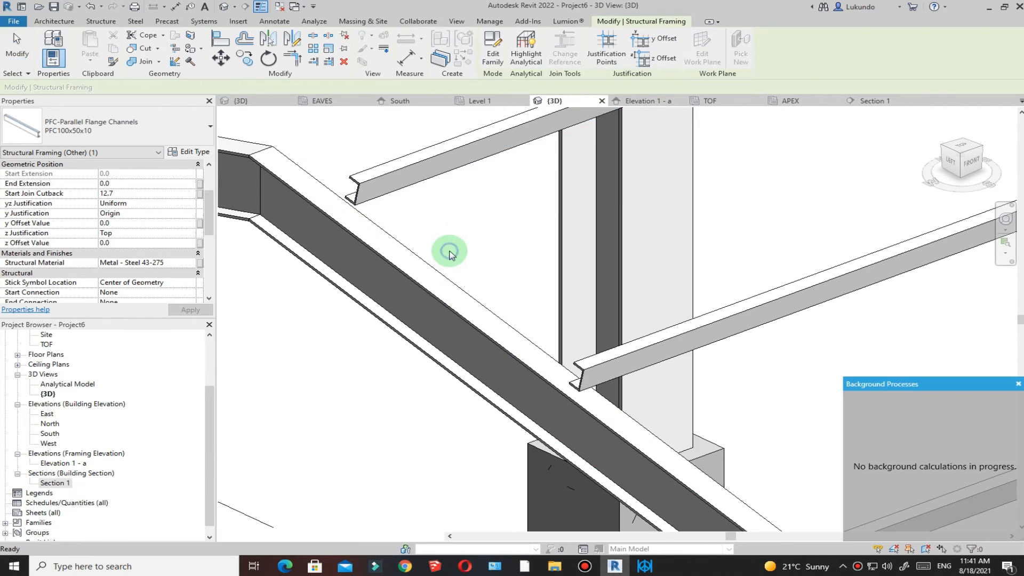
pyautogui.click(450, 253)
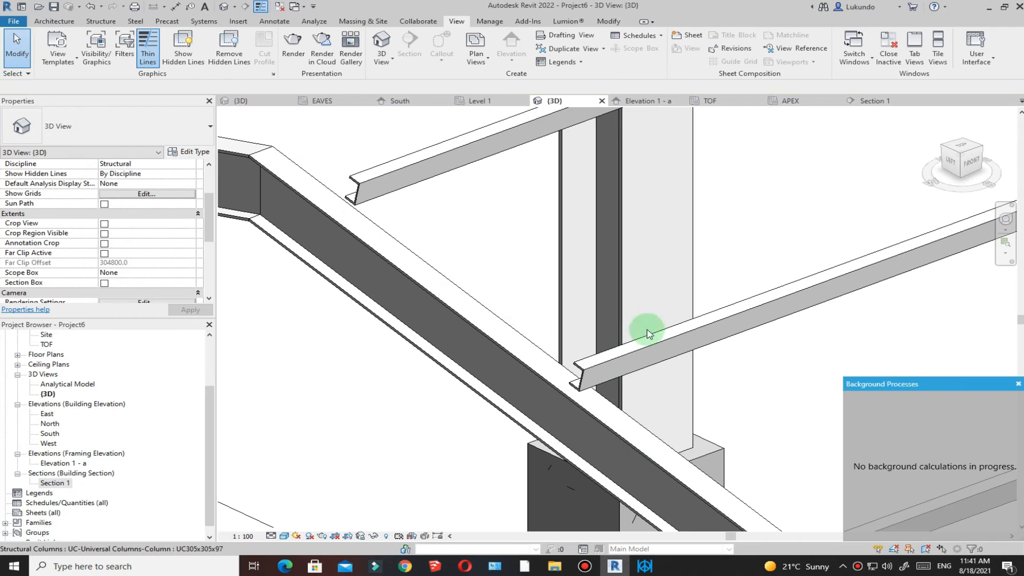
# Step: Dismiss the background processes notice and disallow the join at the grid 1 end of the ridge purlin
pyautogui.click(1018, 384)
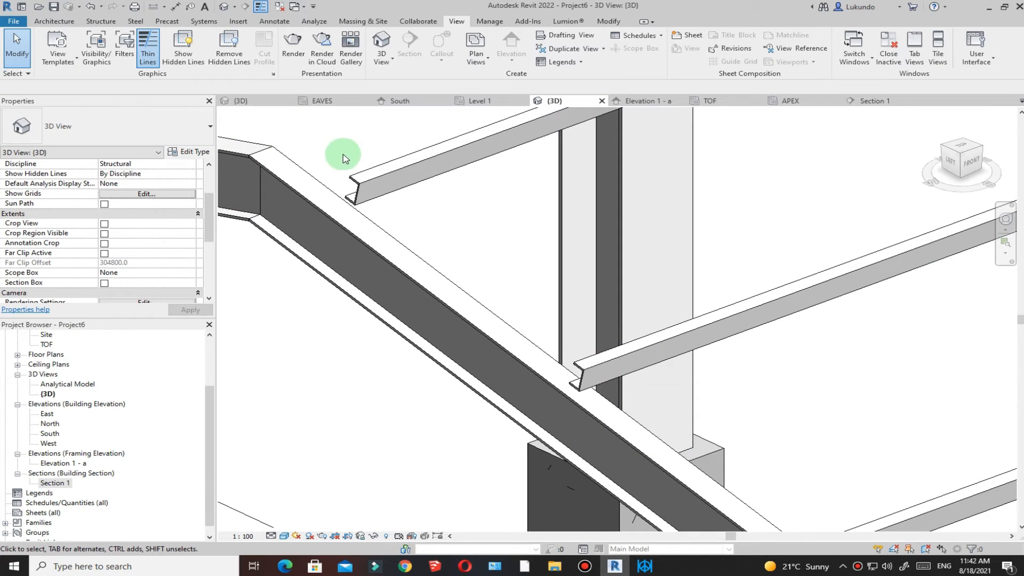
pyautogui.click(352, 196)
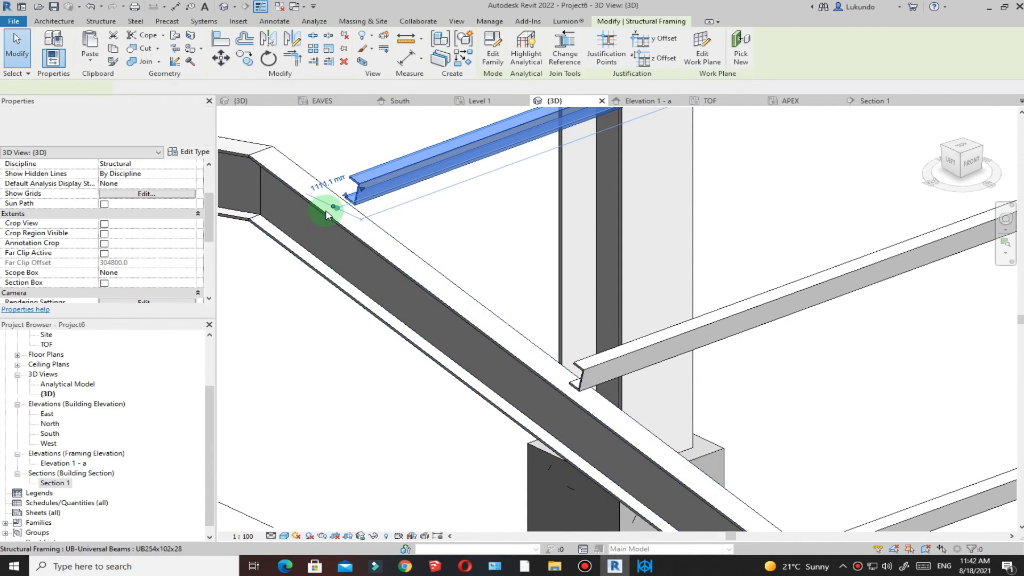
pyautogui.scroll(5, 338, 210)
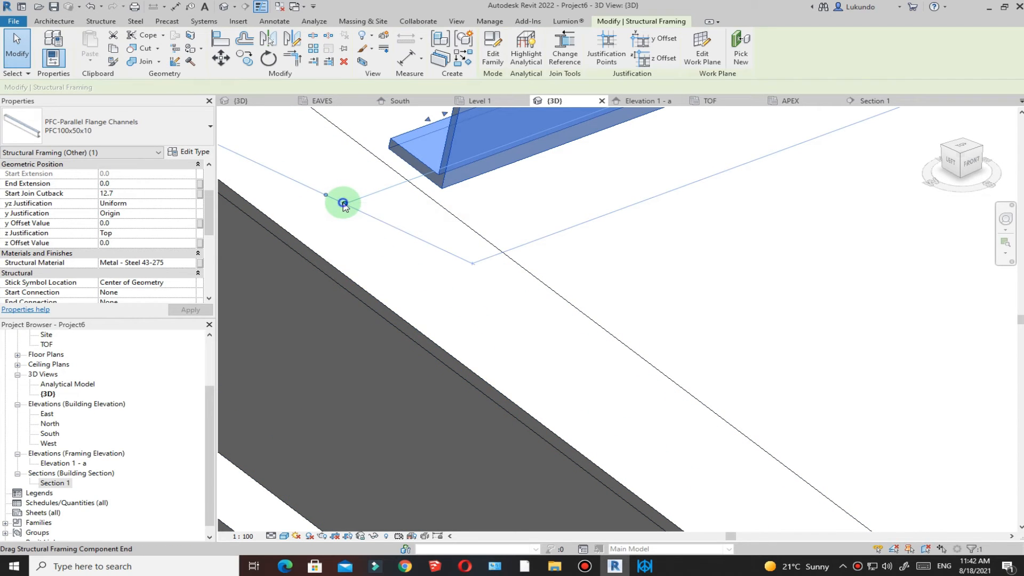
pyautogui.rightClick(343, 204)
pyautogui.click(375, 260)
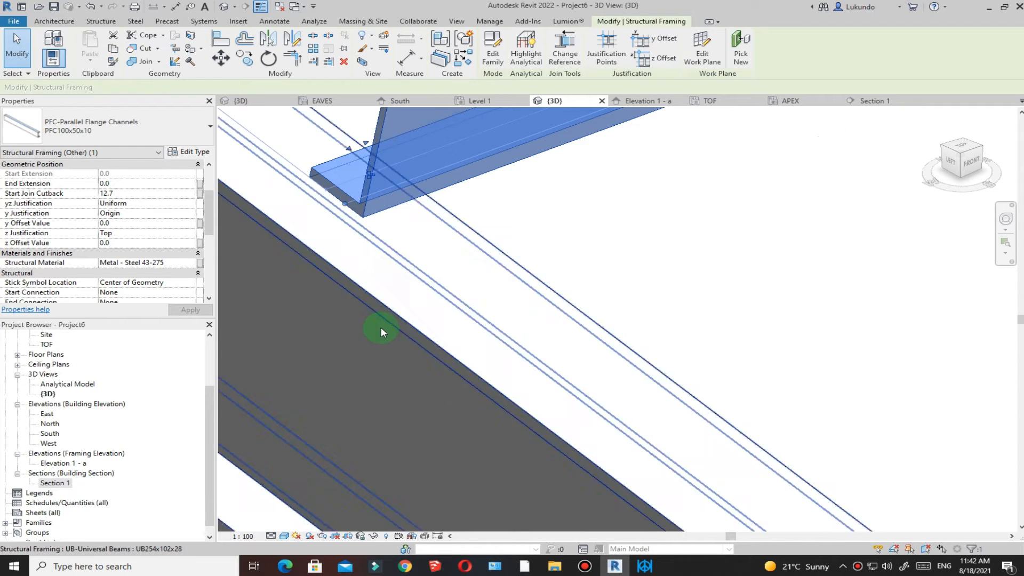
pyautogui.scroll(-10, 381, 328)
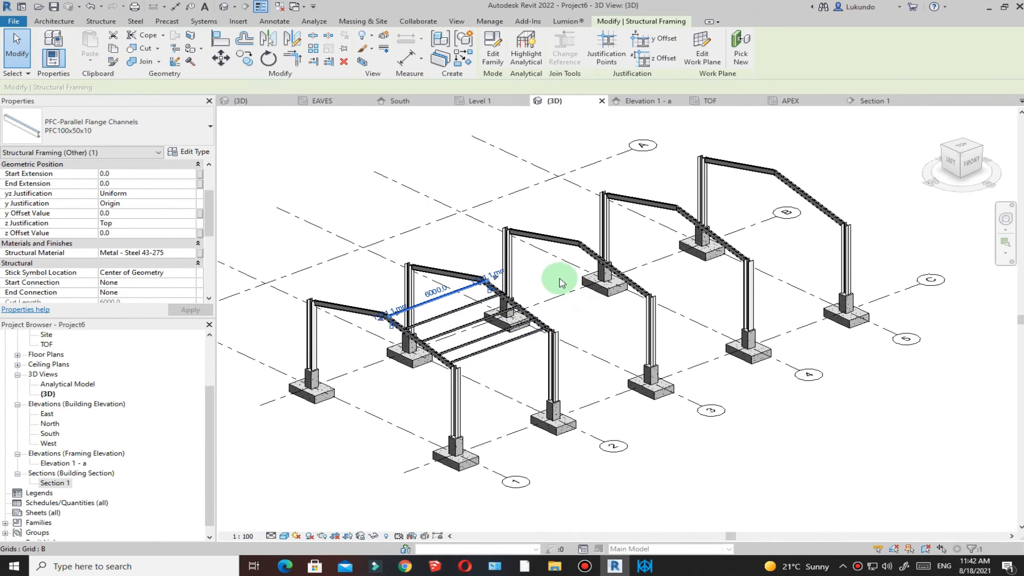
pyautogui.click(559, 283)
# Step: Select all PFC100x50x10 purlins visible in the 3D view, starting from the lowest purlin between grids 1 and 2
pyautogui.scroll(3, 539, 320)
pyautogui.scroll(-3, 487, 343)
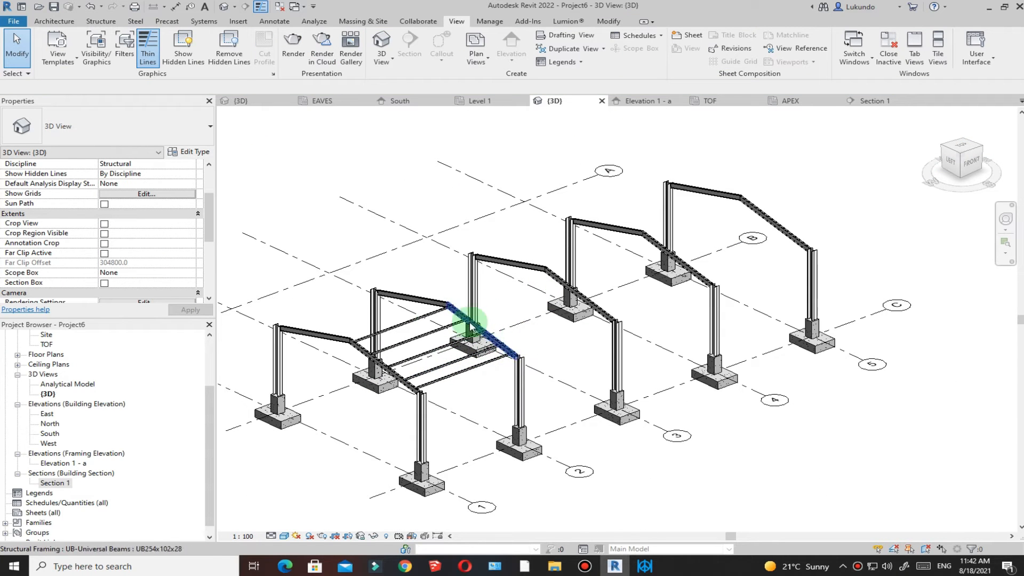
pyautogui.scroll(4, 386, 347)
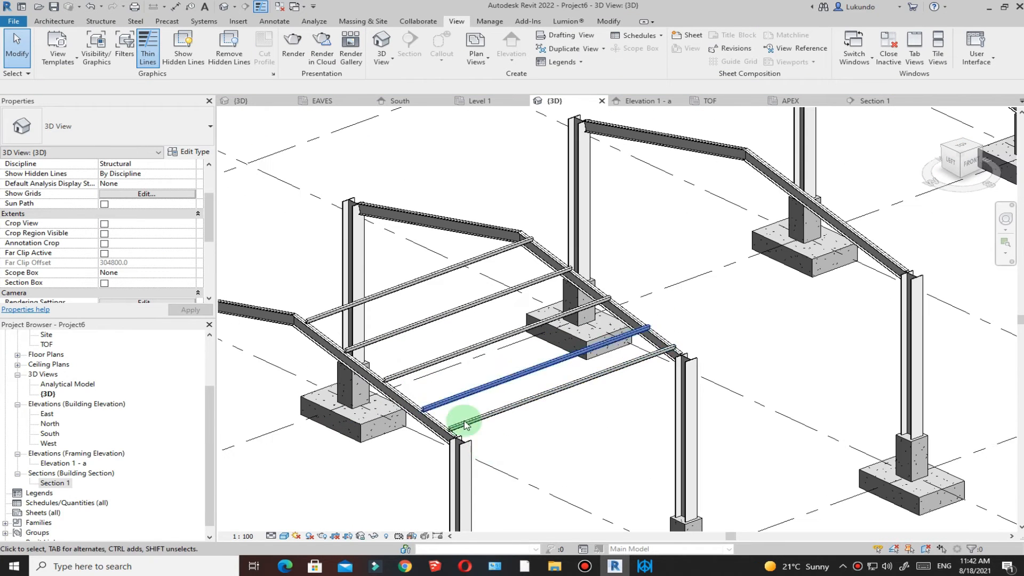
pyautogui.click(491, 422)
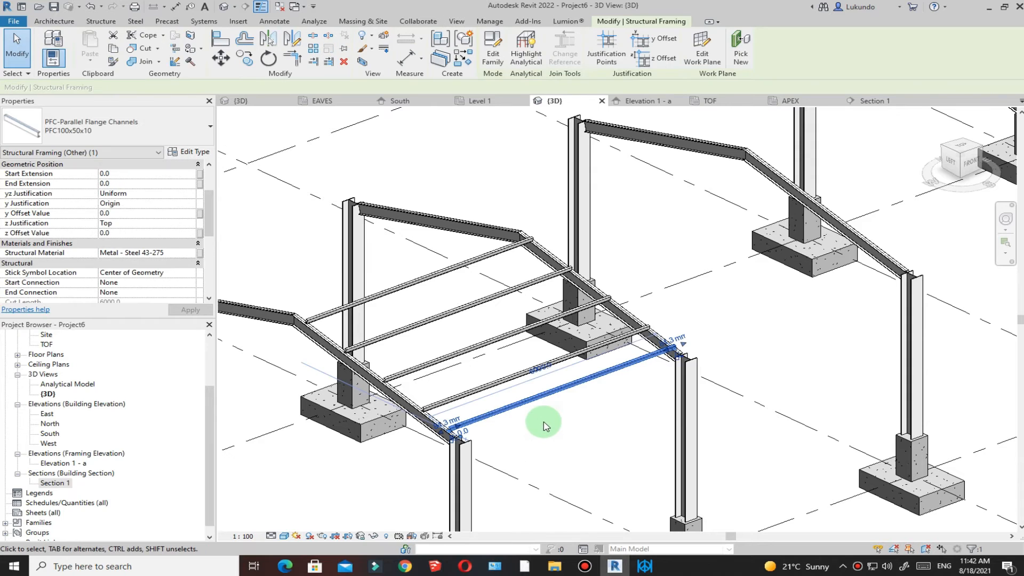
pyautogui.rightClick(542, 420)
pyautogui.moveTo(664, 265)
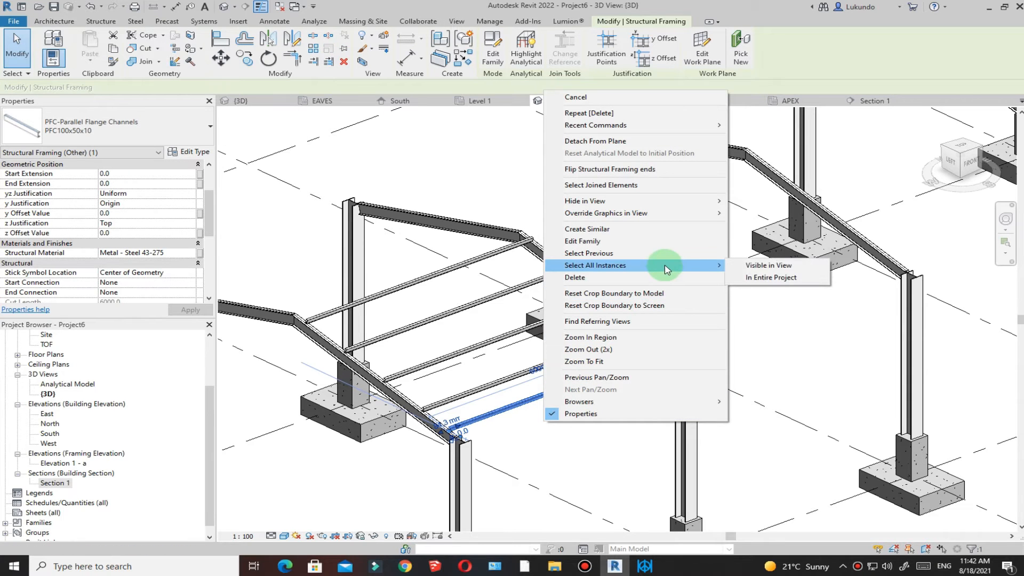
pyautogui.click(754, 266)
pyautogui.scroll(-5, 485, 389)
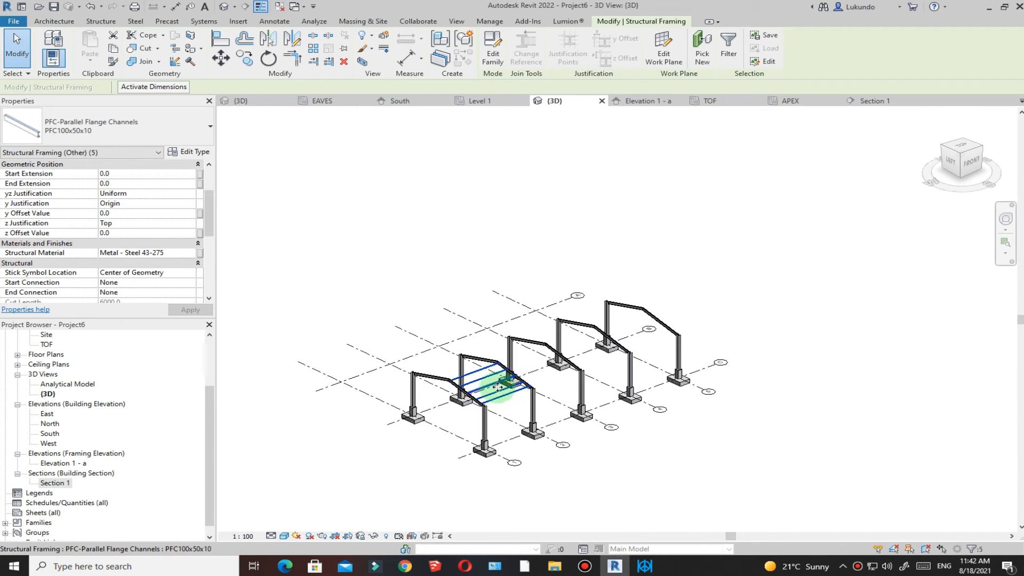
# Step: In the APEX plan, copy the five selected purlins into the bays between grids 2-3, 3-4 and 4-5 using multiple copies
pyautogui.click(791, 101)
pyautogui.scroll(-8, 458, 267)
pyautogui.scroll(6, 473, 313)
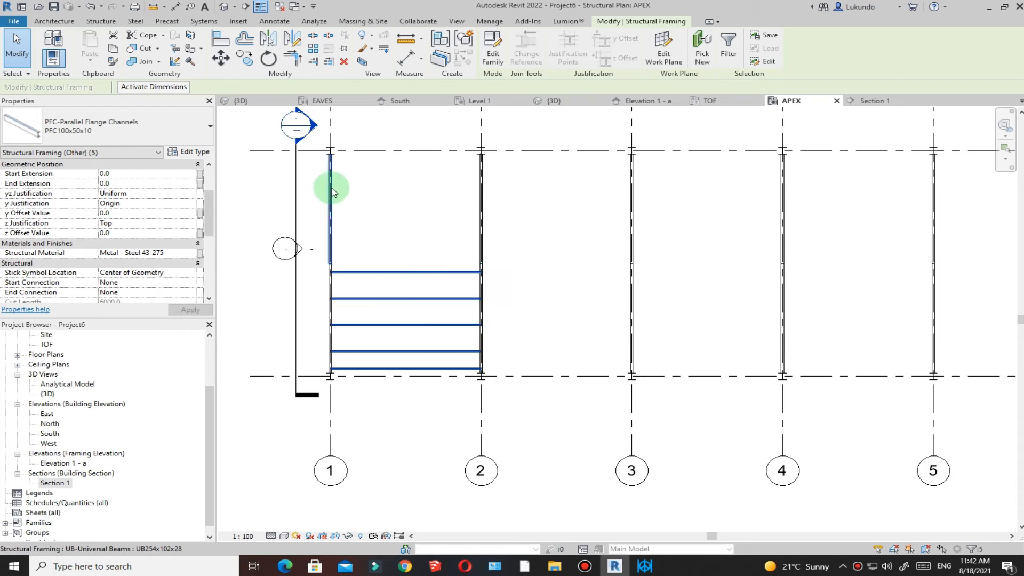
pyautogui.click(244, 58)
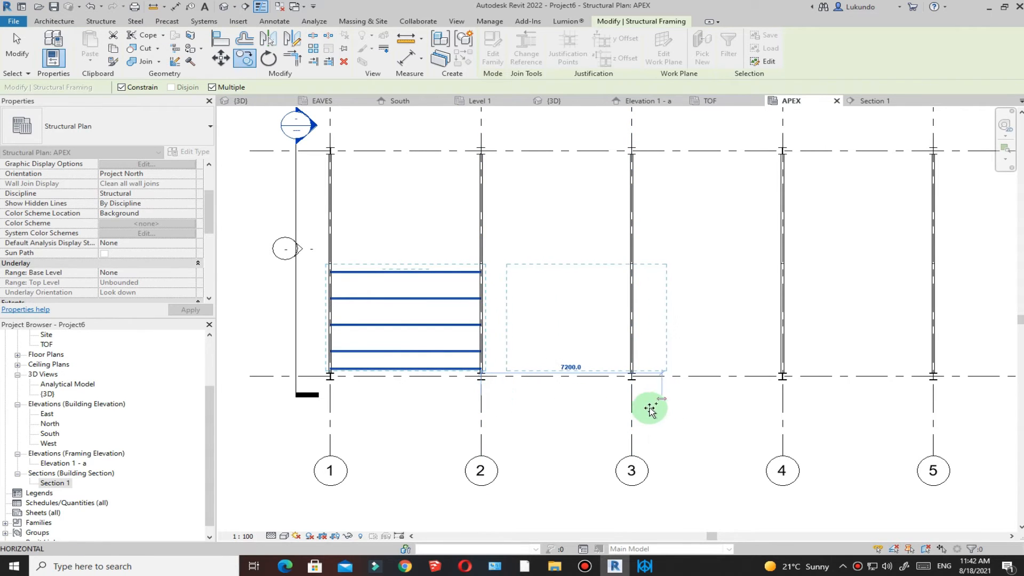
pyautogui.click(633, 410)
pyautogui.click(785, 414)
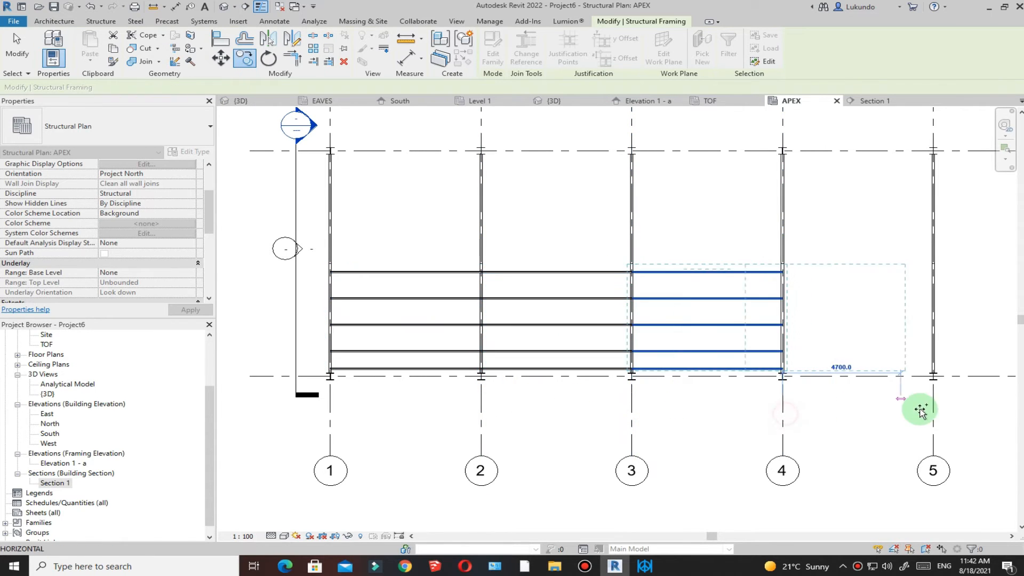
pyautogui.click(936, 409)
pyautogui.click(18, 63)
# Step: Select all PFC100x50x10 purlin instances visible in the APEX plan across grids 1 to 5
pyautogui.scroll(-2, 407, 315)
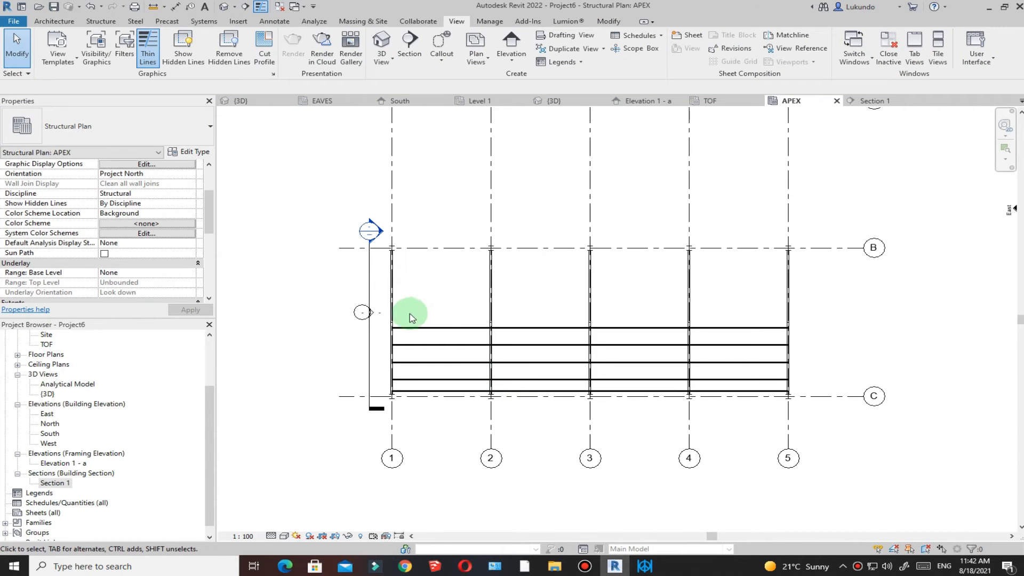
pyautogui.scroll(4, 401, 340)
pyautogui.scroll(-3, 392, 328)
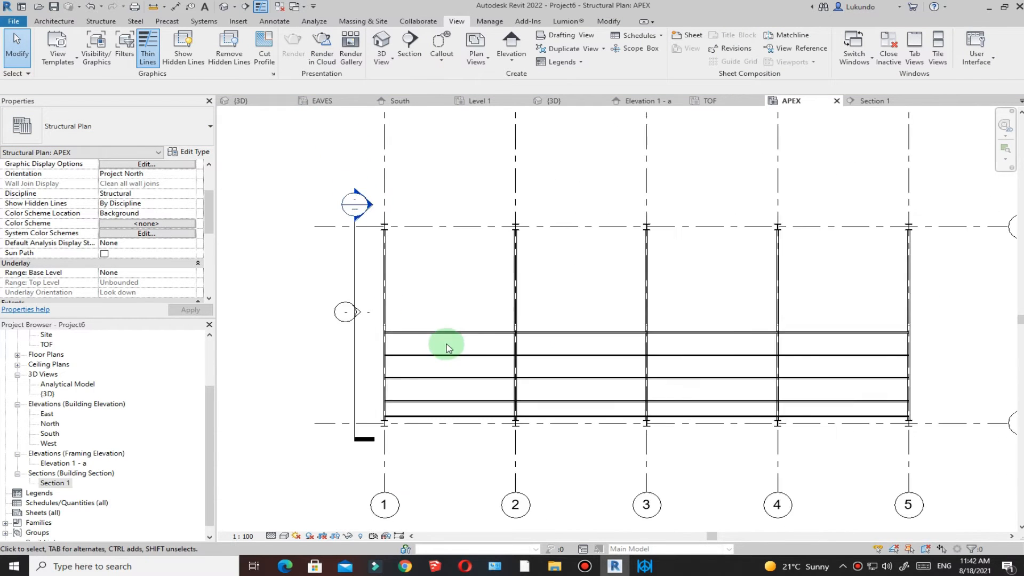
pyautogui.click(536, 375)
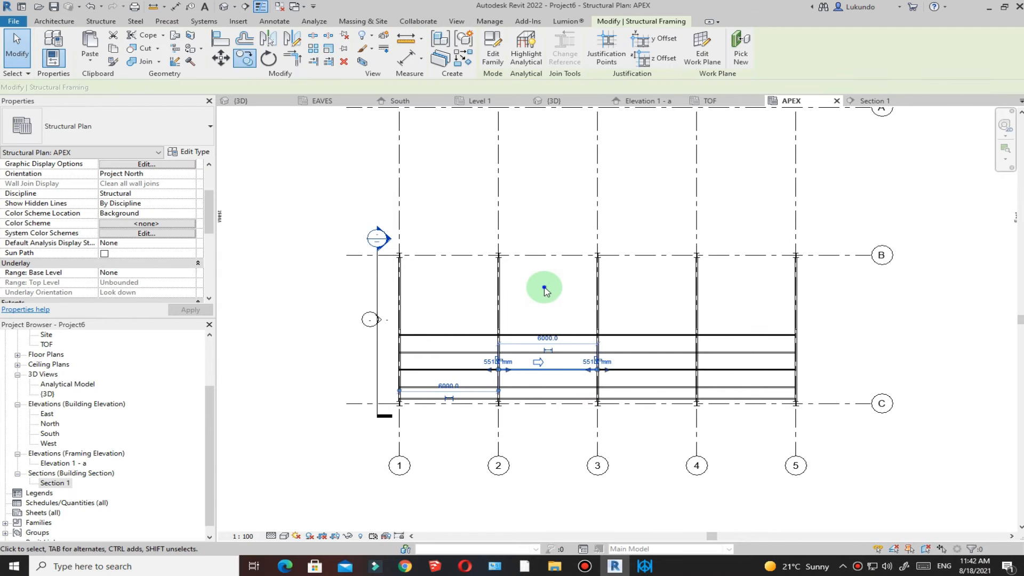
pyautogui.rightClick(543, 287)
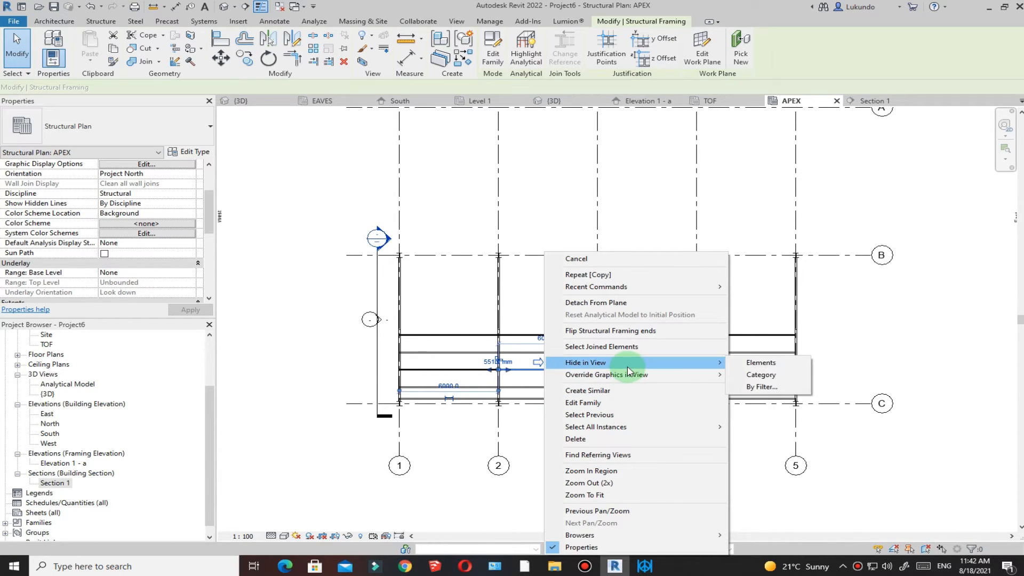
pyautogui.moveTo(666, 431)
pyautogui.click(763, 427)
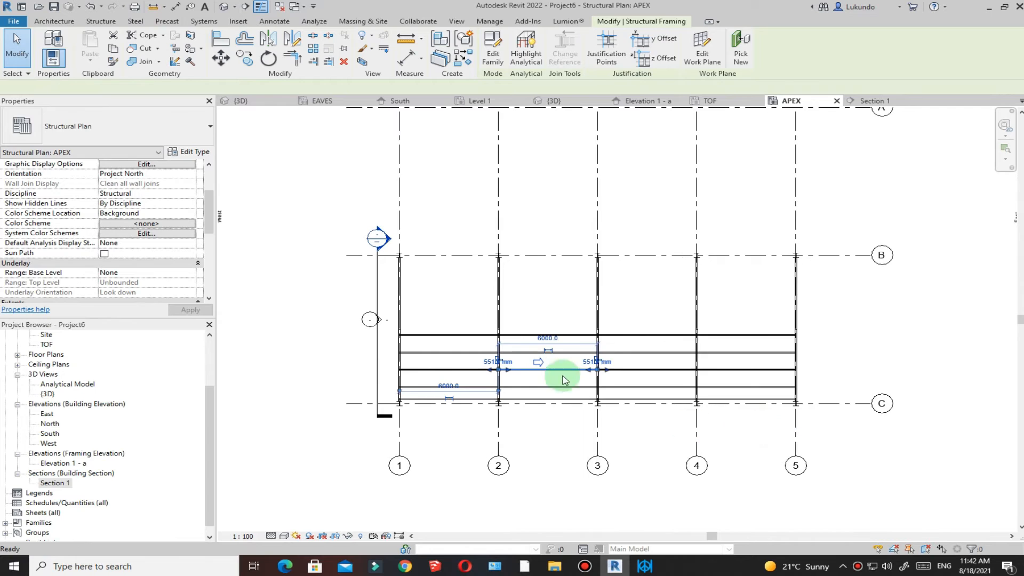
pyautogui.scroll(2, 442, 353)
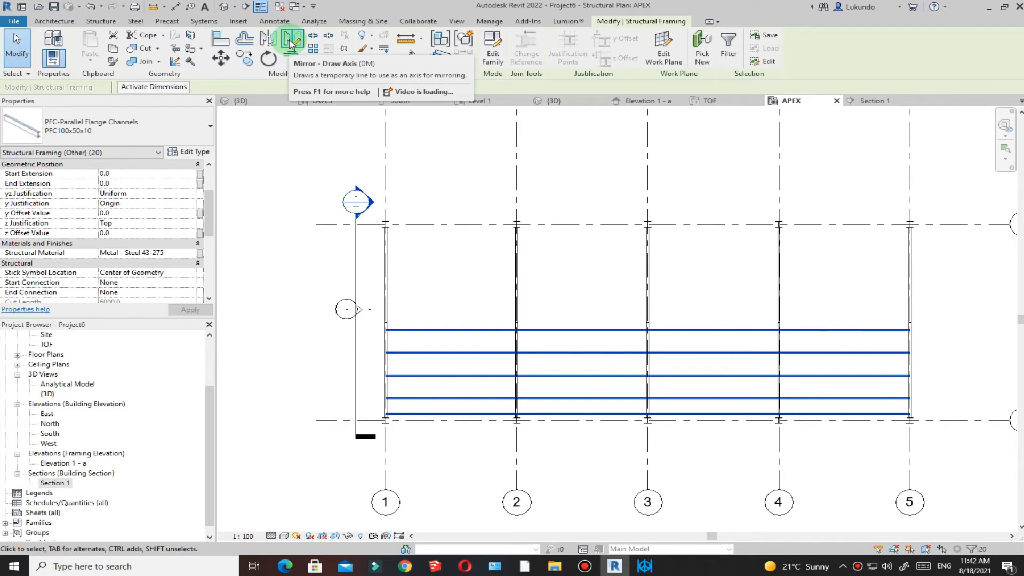
# Step: Mirror a copy of the selected PFC100x50x10 purlins onto the grid B roof slope about an axis drawn along the ridge
pyautogui.click(291, 43)
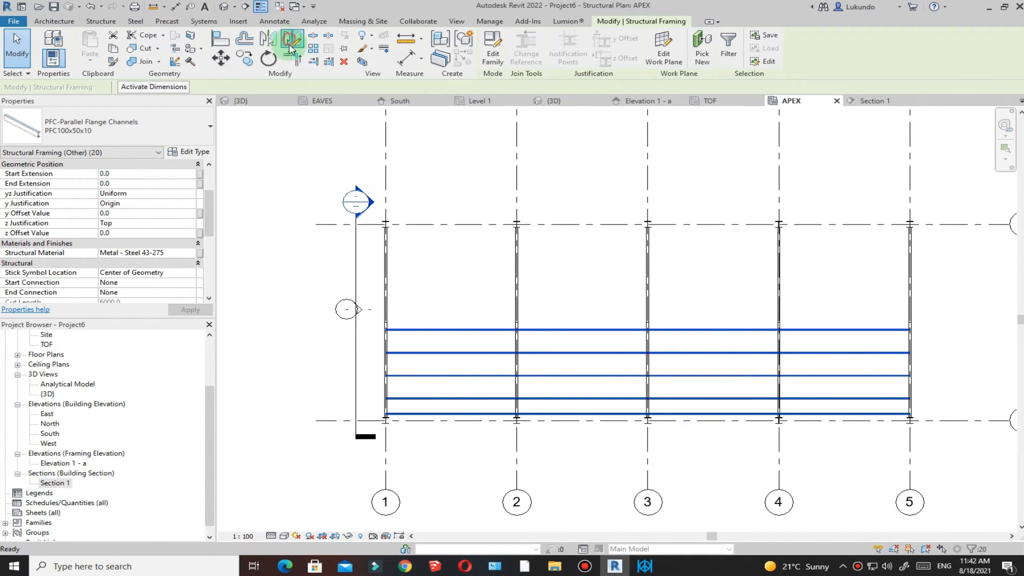
pyautogui.scroll(5, 392, 322)
pyautogui.scroll(2, 396, 320)
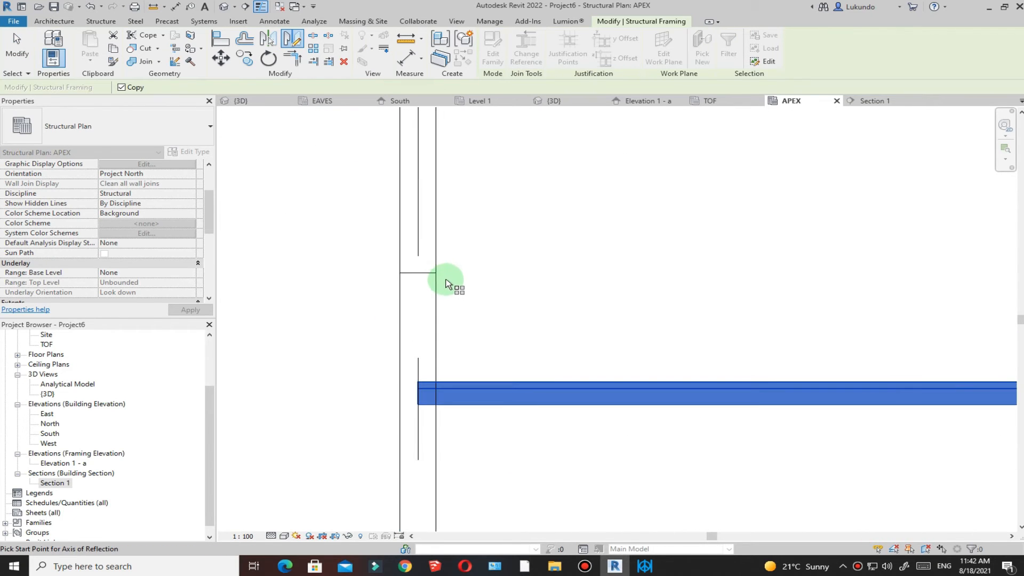
pyautogui.click(417, 275)
pyautogui.scroll(-4, 338, 302)
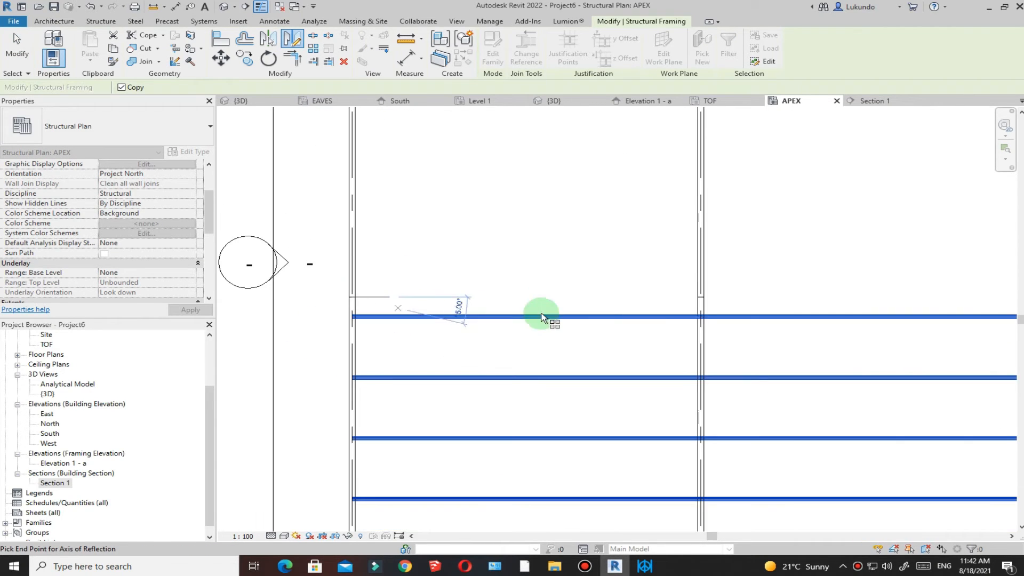
pyautogui.scroll(2, 693, 299)
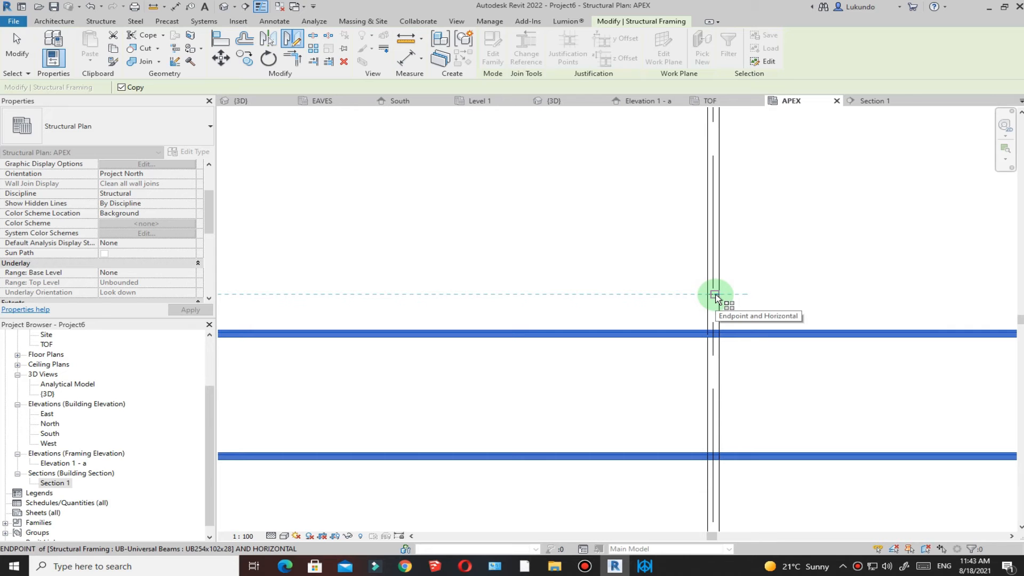
pyautogui.click(716, 295)
pyautogui.scroll(-4, 534, 327)
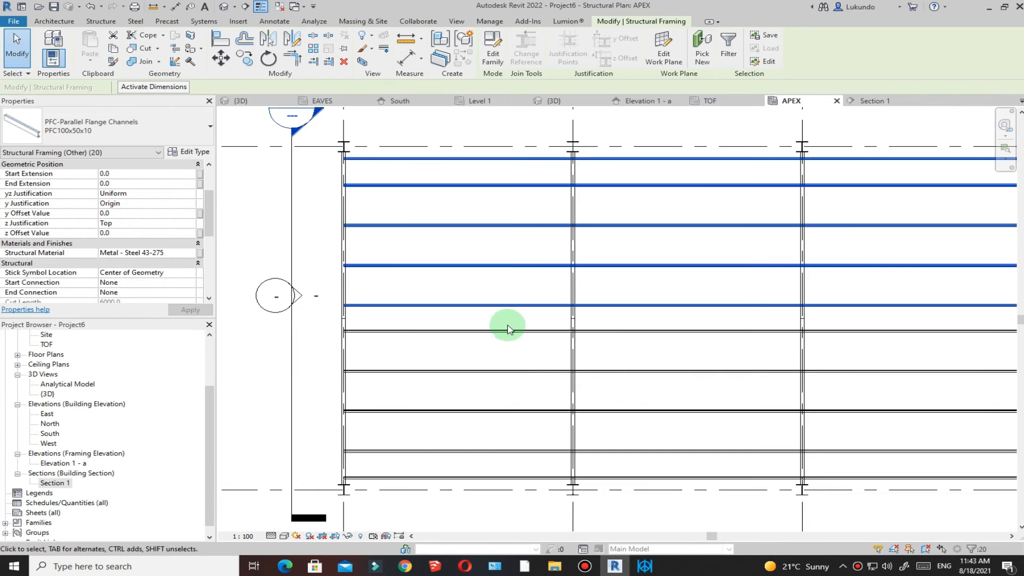
pyautogui.scroll(-4, 501, 373)
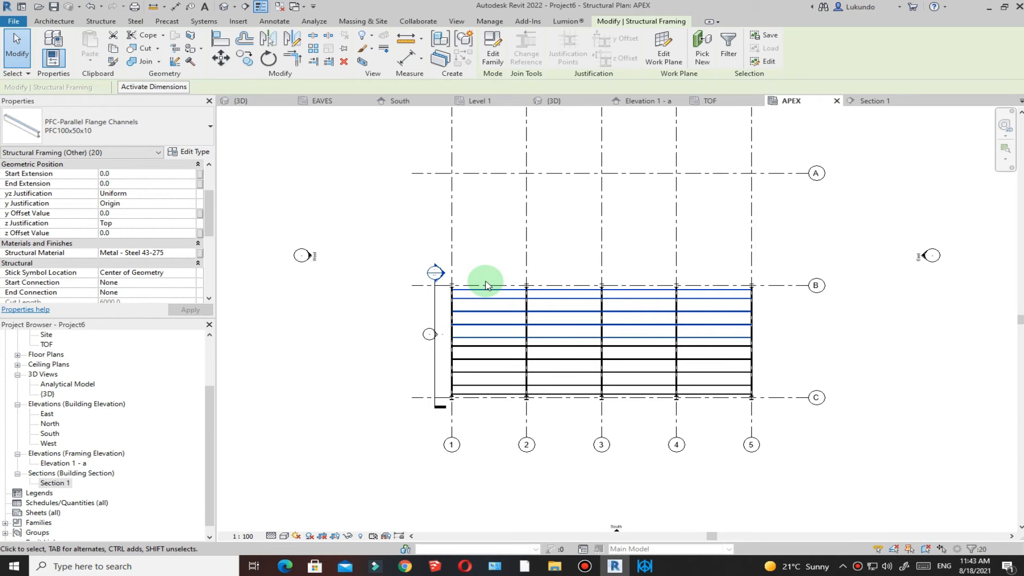
pyautogui.scroll(5, 446, 334)
pyautogui.scroll(-3, 418, 347)
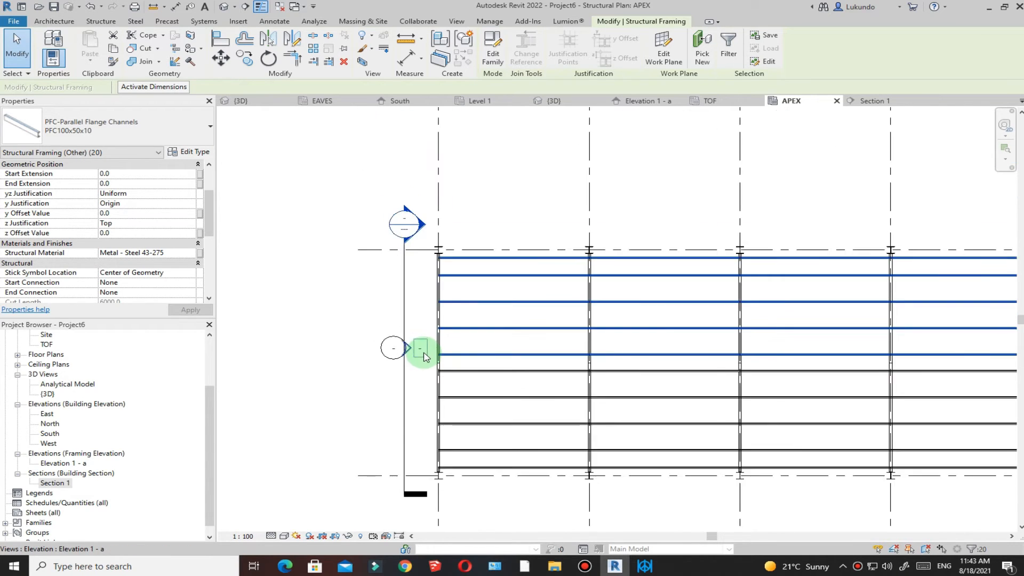
# Step: Inspect the mirrored purlins on both roof slopes in the 3D view from several angles, with nothing selected
pyautogui.click(558, 101)
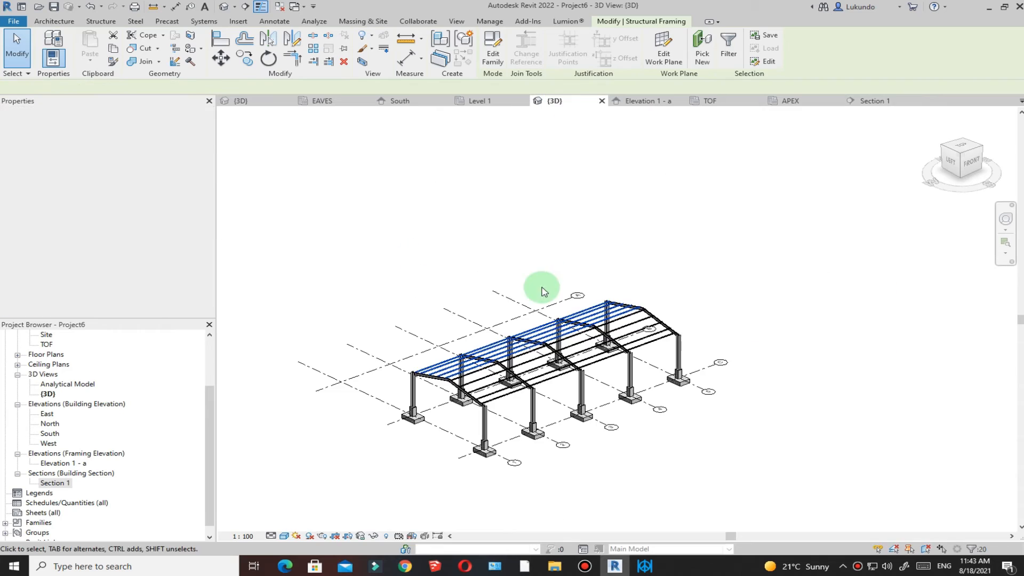
pyautogui.scroll(5, 428, 401)
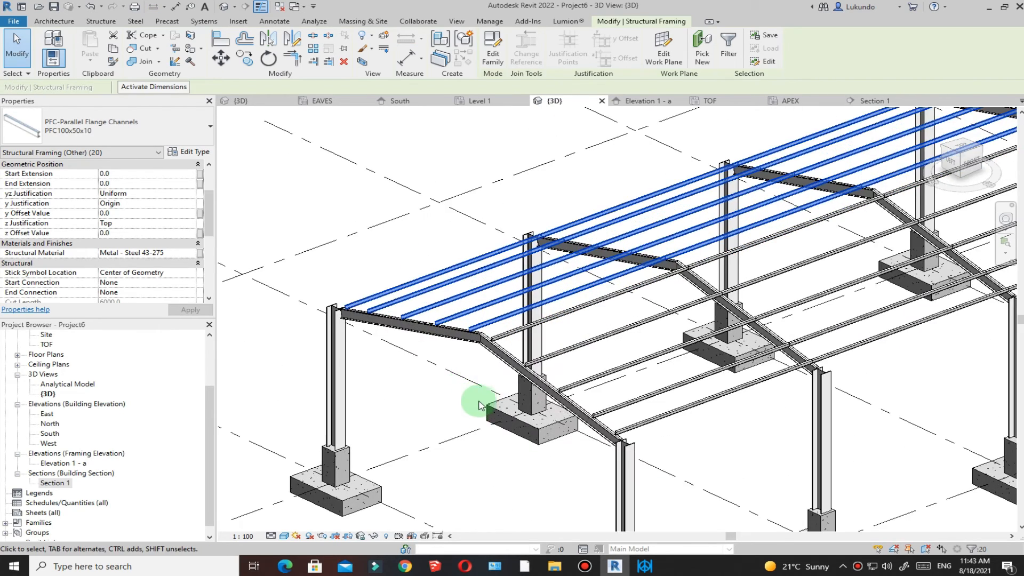
pyautogui.scroll(-5, 479, 406)
pyautogui.scroll(3, 523, 368)
pyautogui.scroll(-5, 525, 368)
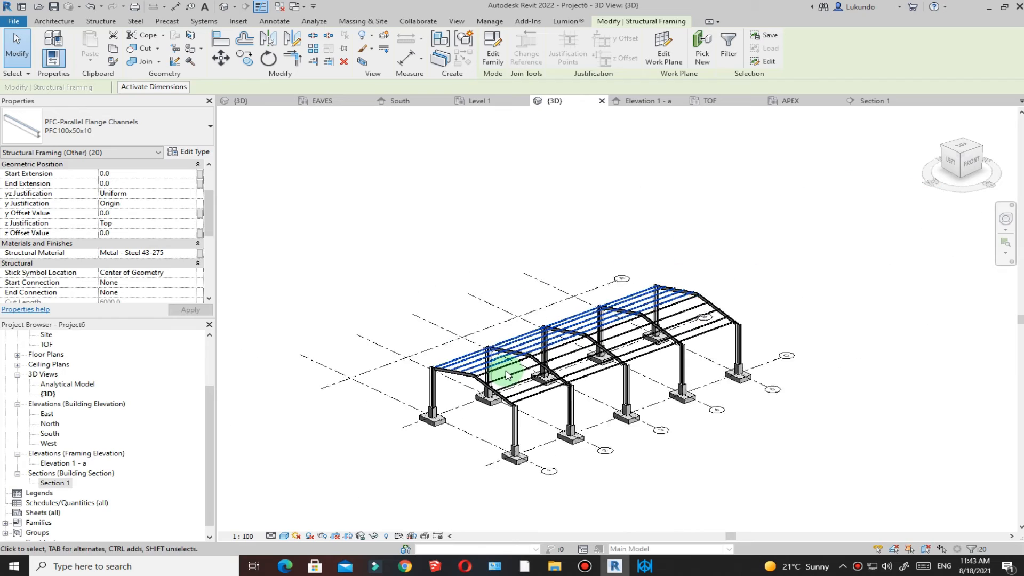
pyautogui.click(715, 263)
pyautogui.scroll(3, 531, 375)
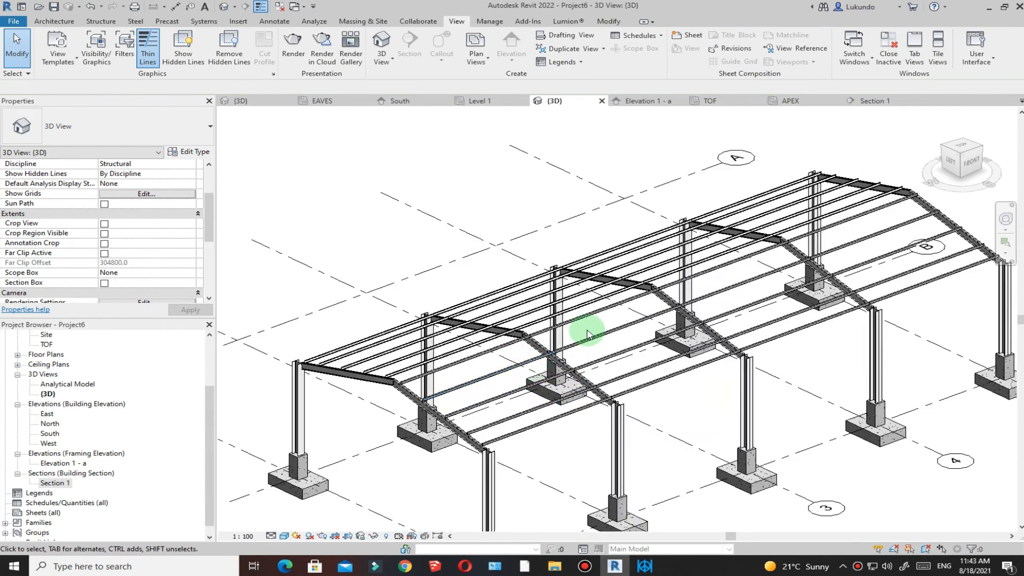
pyautogui.scroll(-2, 521, 334)
pyautogui.keyDown('shift'); pyautogui.moveTo(401, 233); pyautogui.dragTo(556, 225, button='middle'); pyautogui.keyUp('shift')
pyautogui.scroll(5, 667, 354)
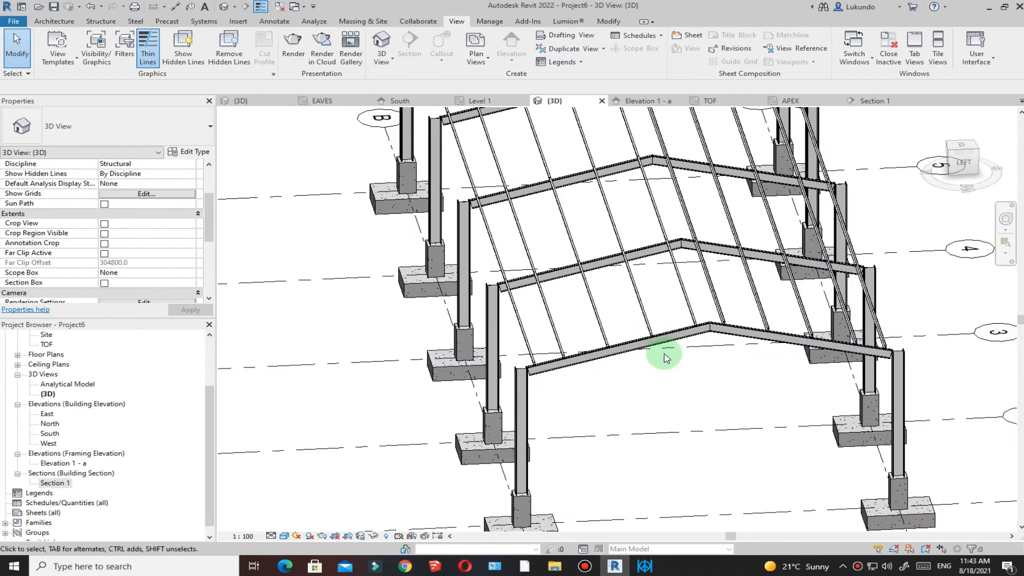
pyautogui.scroll(-5, 529, 305)
pyautogui.keyDown('shift'); pyautogui.moveTo(757, 197); pyautogui.dragTo(565, 309, button='middle'); pyautogui.keyUp('shift')
pyautogui.scroll(5, 469, 418)
pyautogui.scroll(-5, 488, 380)
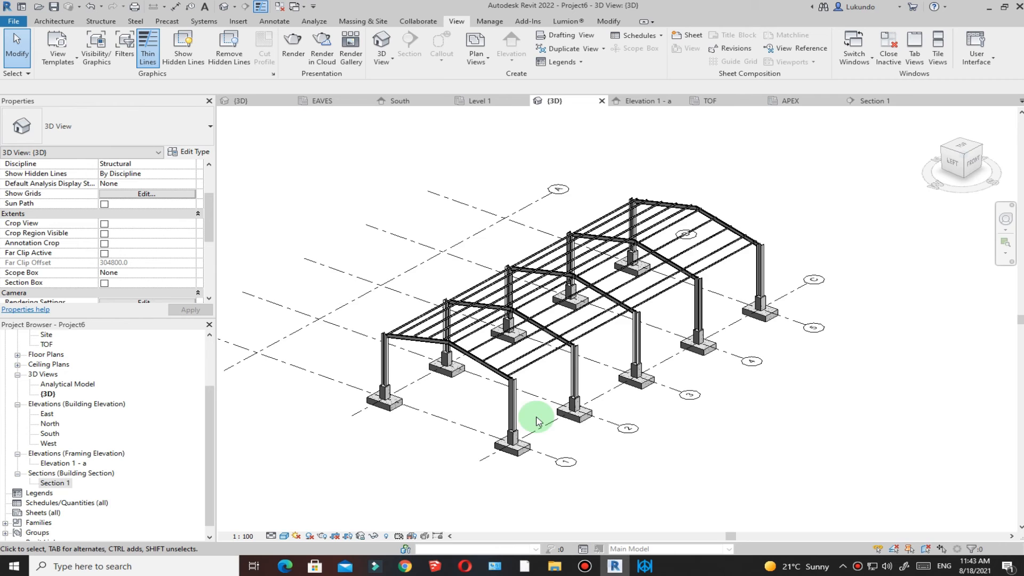
pyautogui.scroll(4, 533, 418)
pyautogui.scroll(-2, 527, 414)
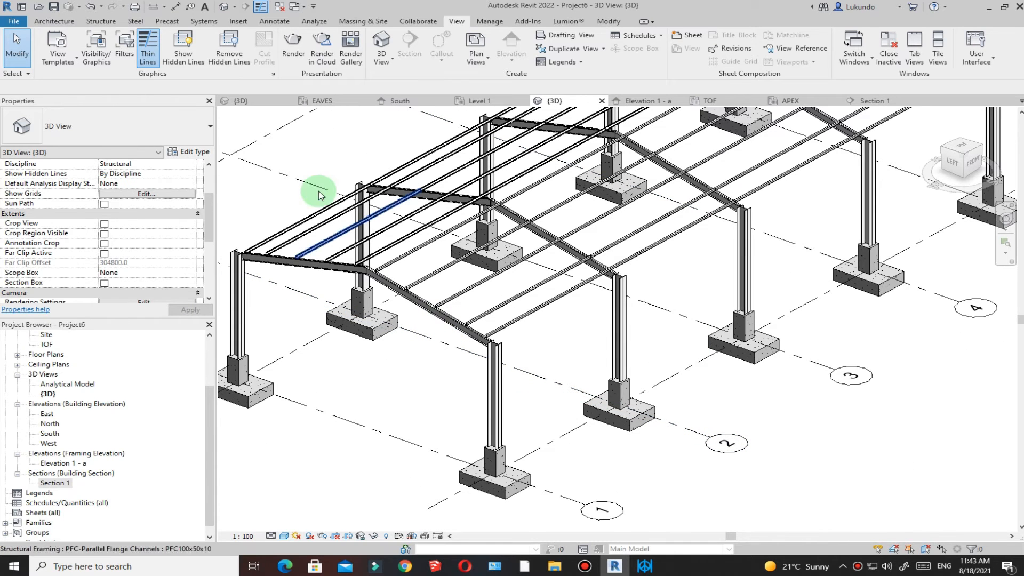
pyautogui.click(101, 22)
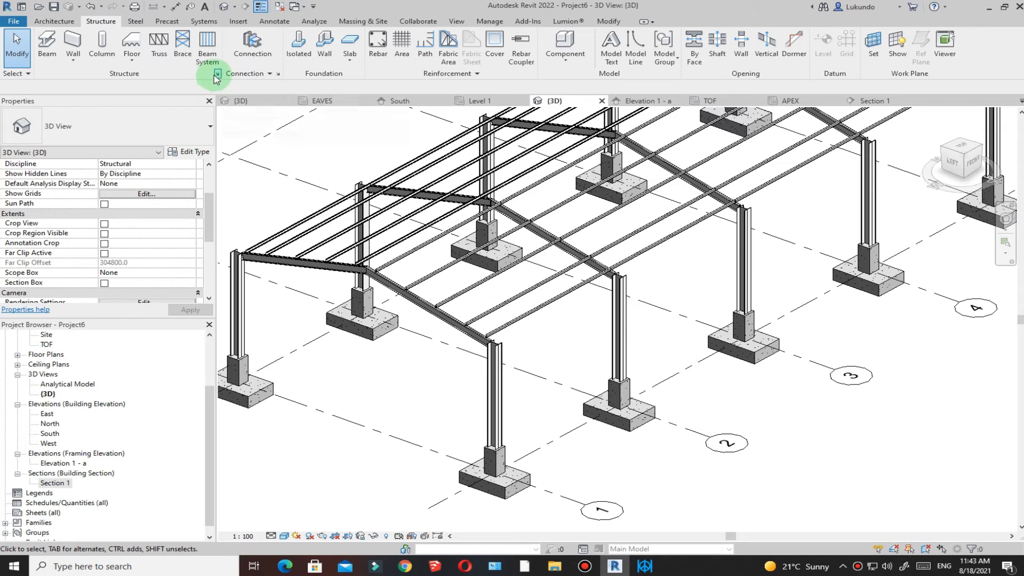
pyautogui.click(182, 42)
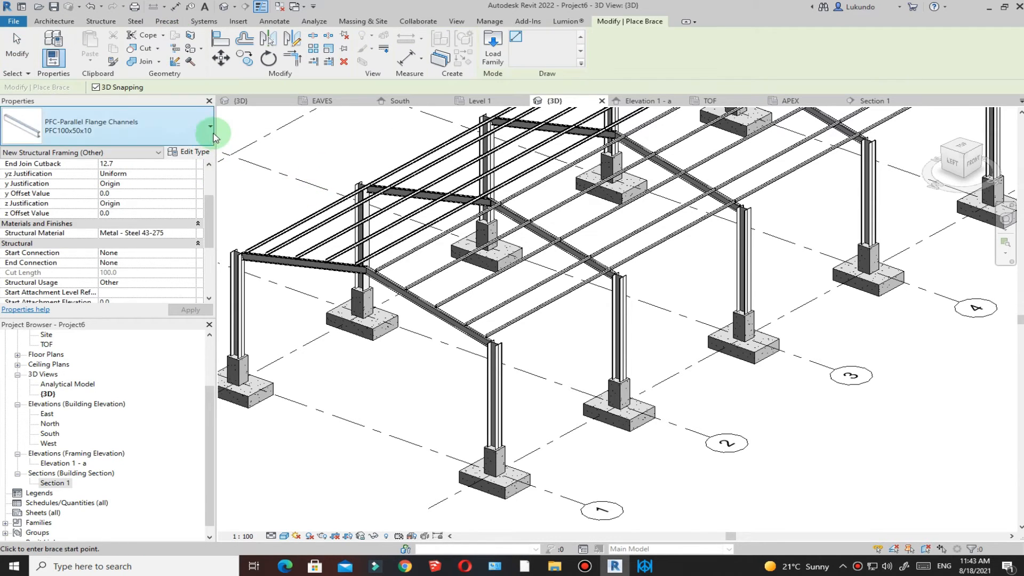
pyautogui.click(209, 129)
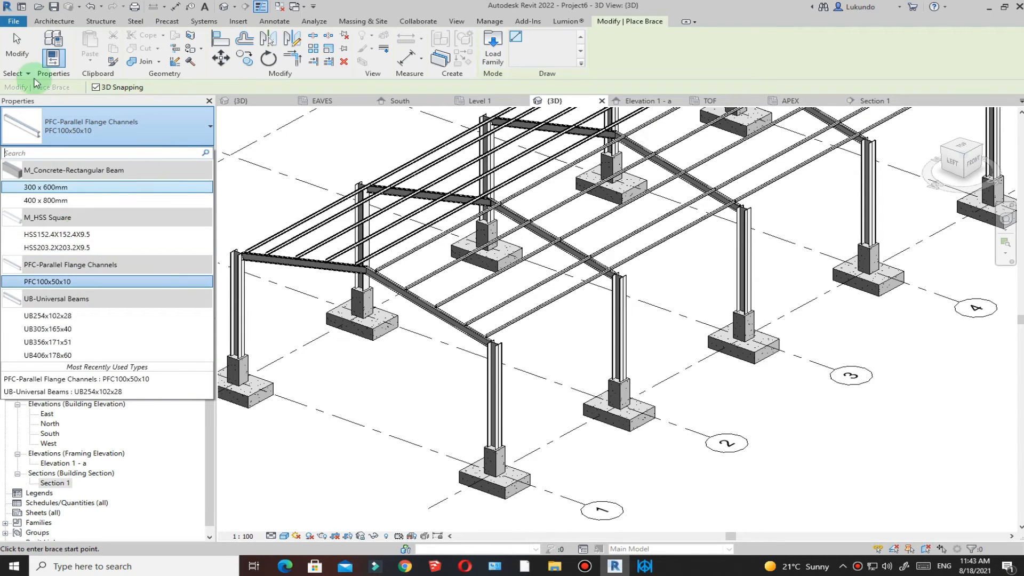
pyautogui.click(16, 45)
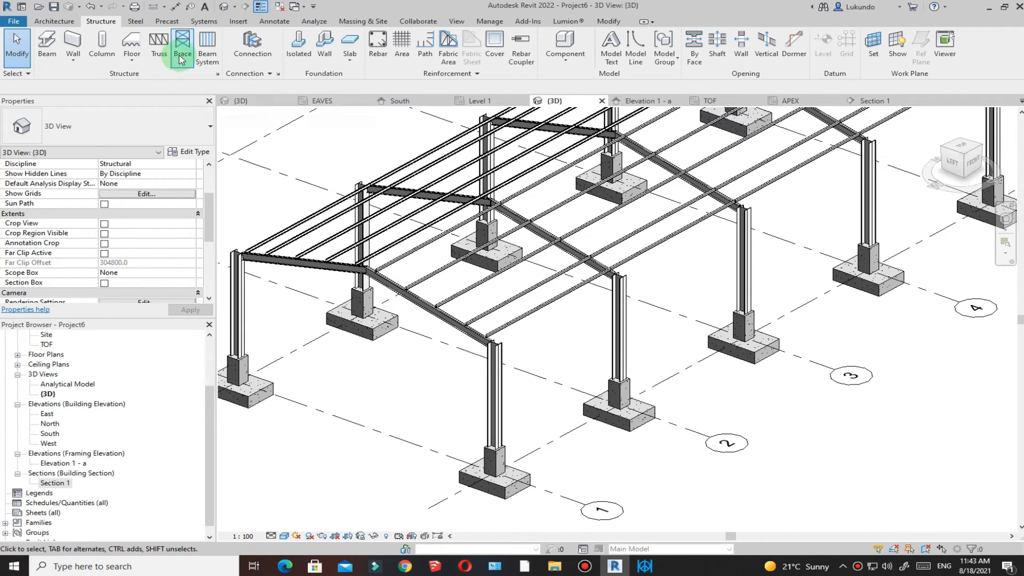
# Step: Load the British Standard L-Equal Leg Angles family with type L35x35x4 into the project
pyautogui.click(239, 22)
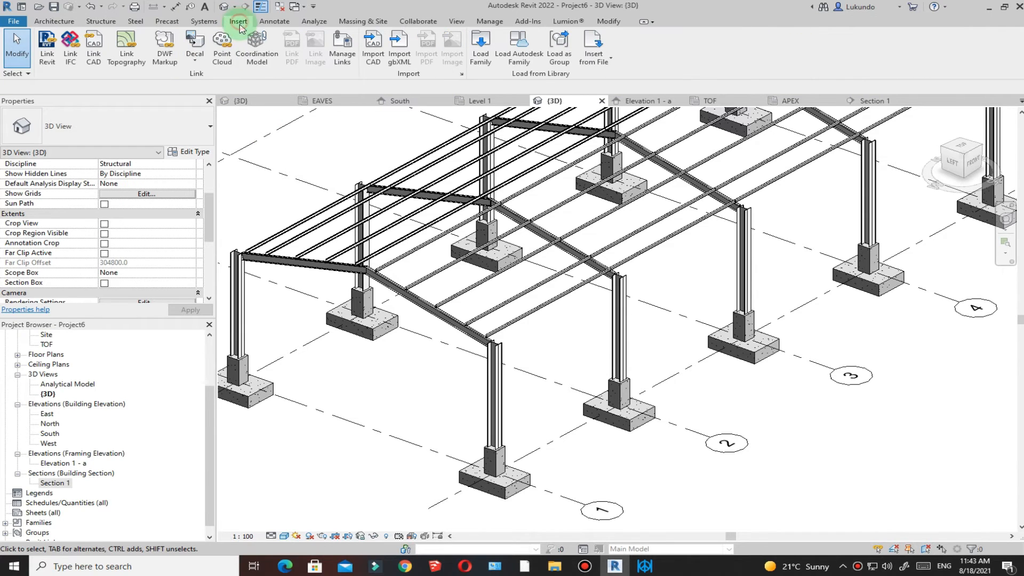
pyautogui.click(481, 42)
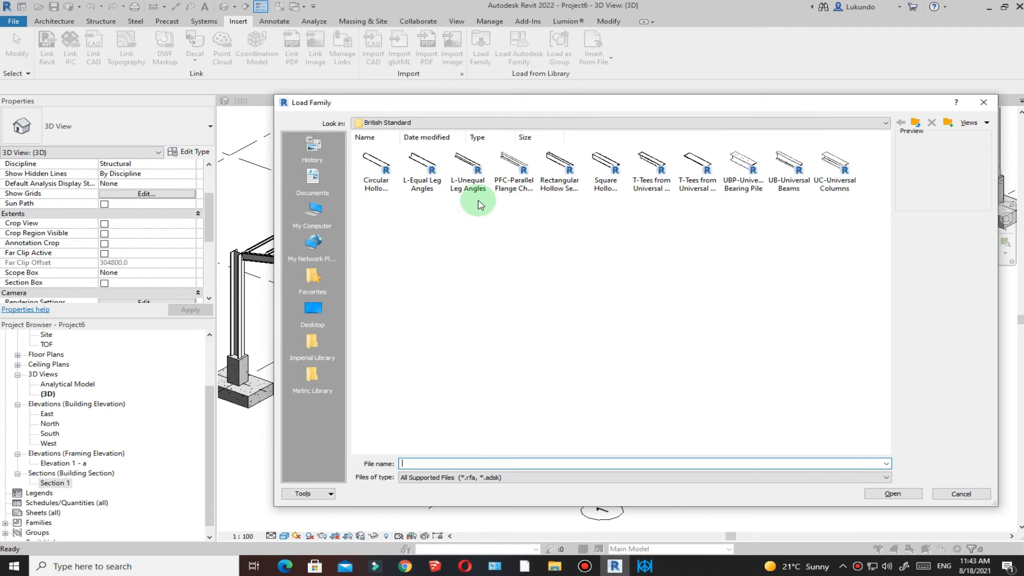
pyautogui.click(429, 183)
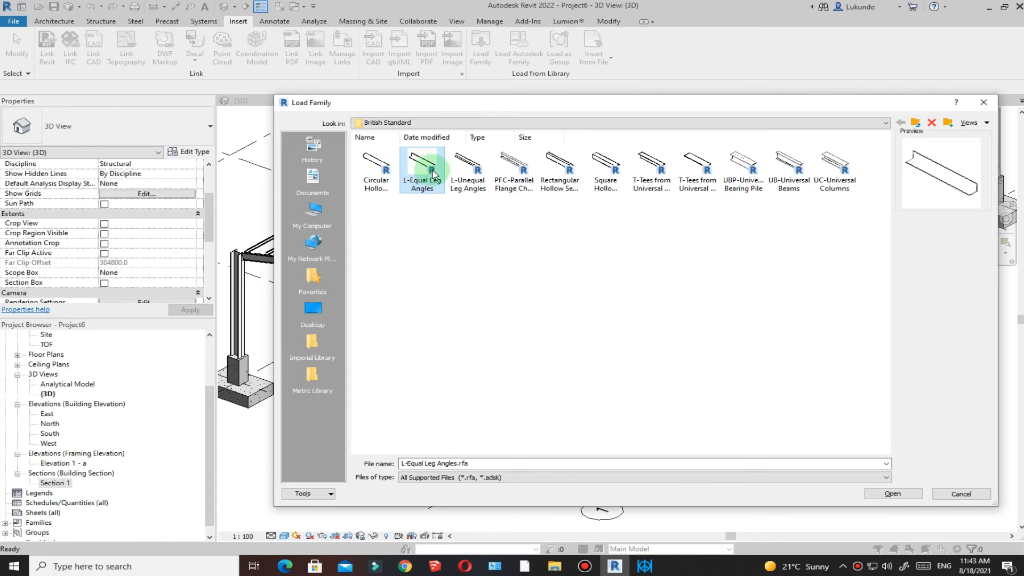
pyautogui.click(893, 494)
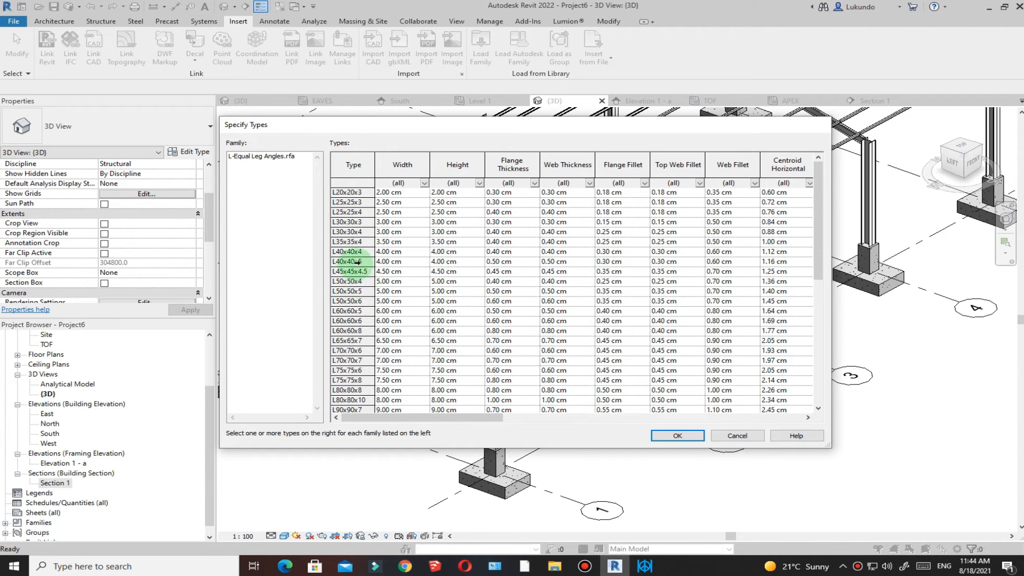
pyautogui.click(347, 242)
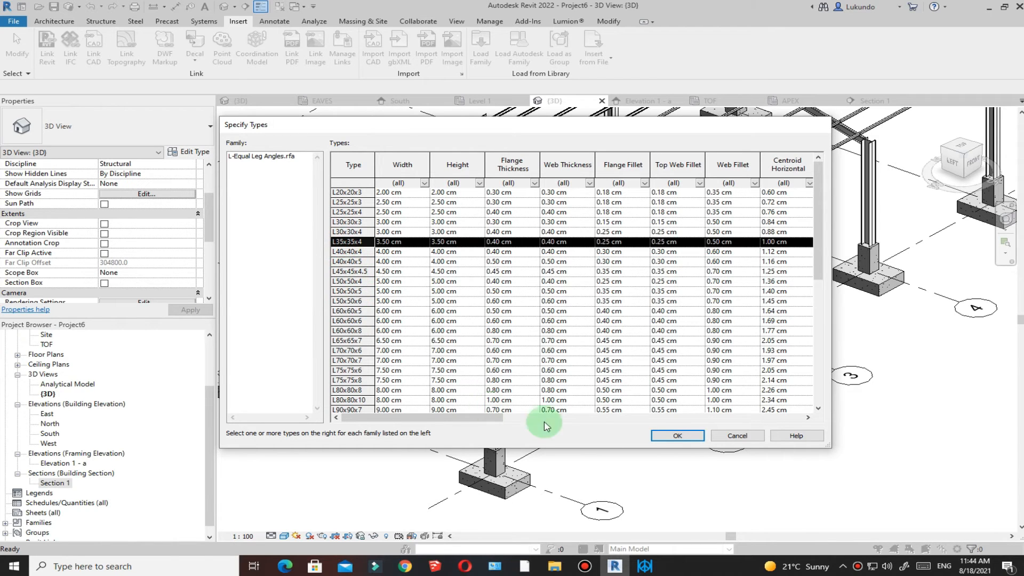
pyautogui.click(667, 437)
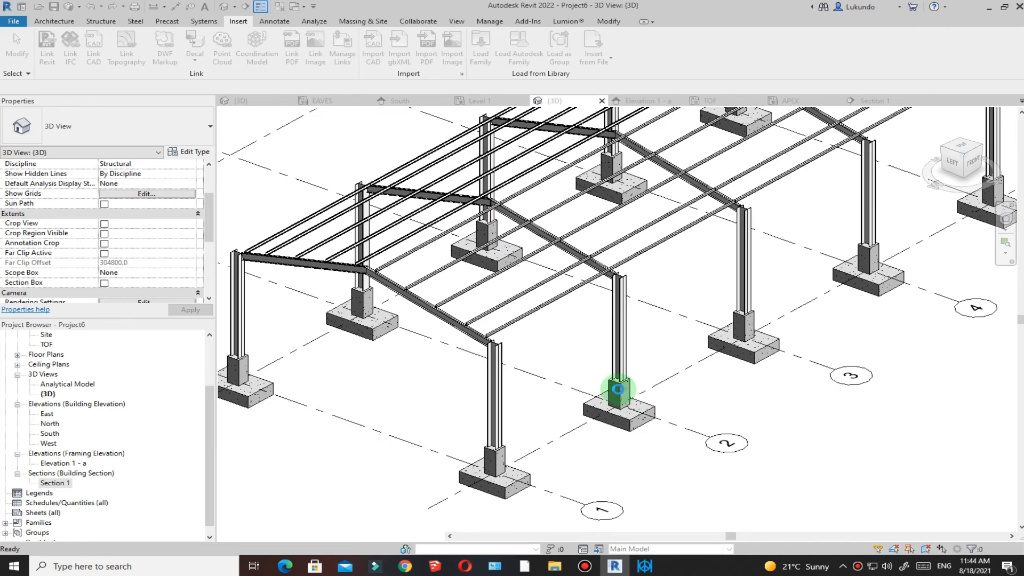
pyautogui.scroll(-5, 602, 368)
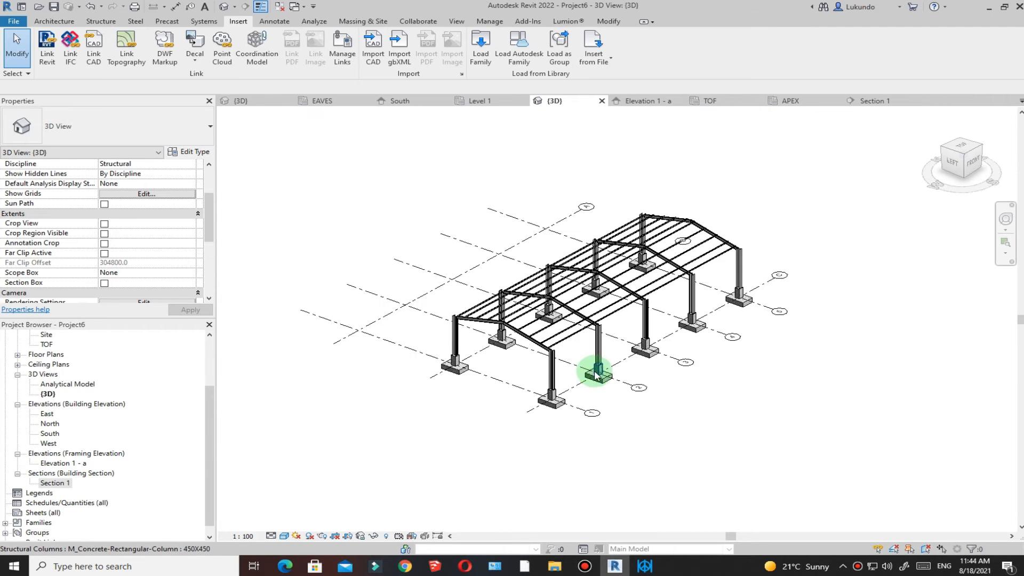
# Step: Place an L35x35x4 brace on grid C from the base of the grid 2 steel column to the top of the grid 1 column
pyautogui.click(101, 22)
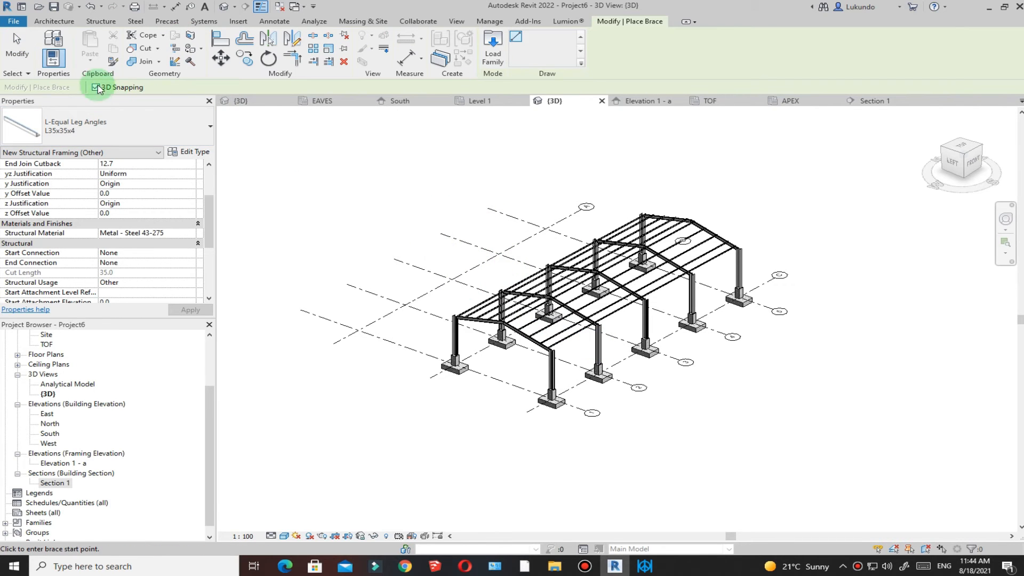
pyautogui.scroll(10, 562, 346)
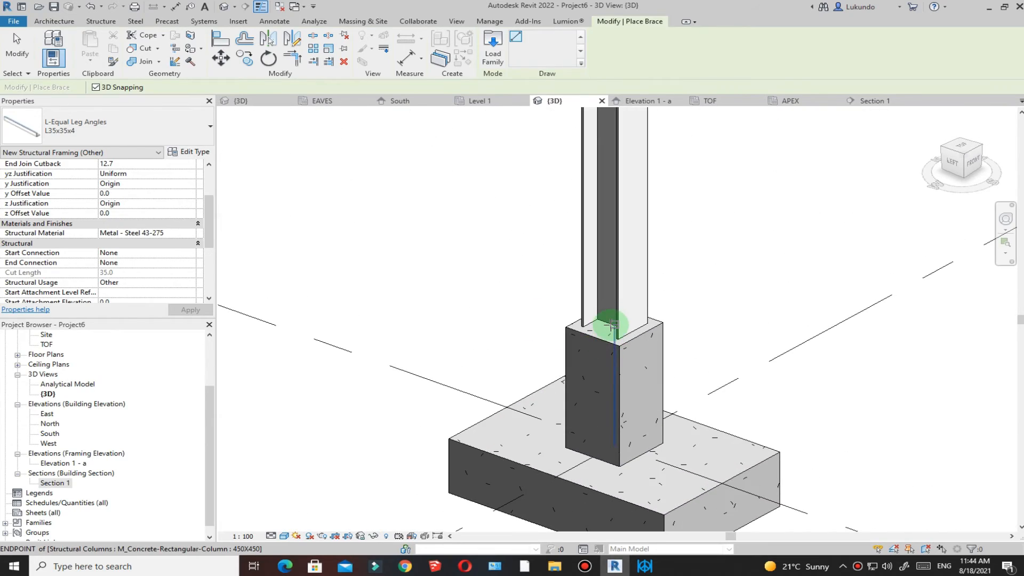
pyautogui.click(611, 324)
pyautogui.scroll(-10, 869, 411)
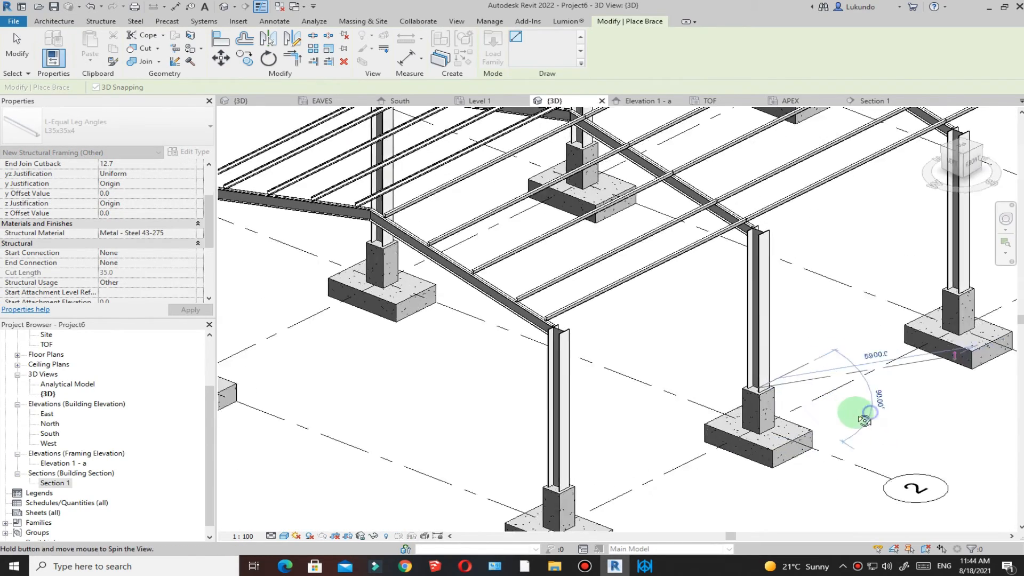
pyautogui.scroll(-8, 864, 421)
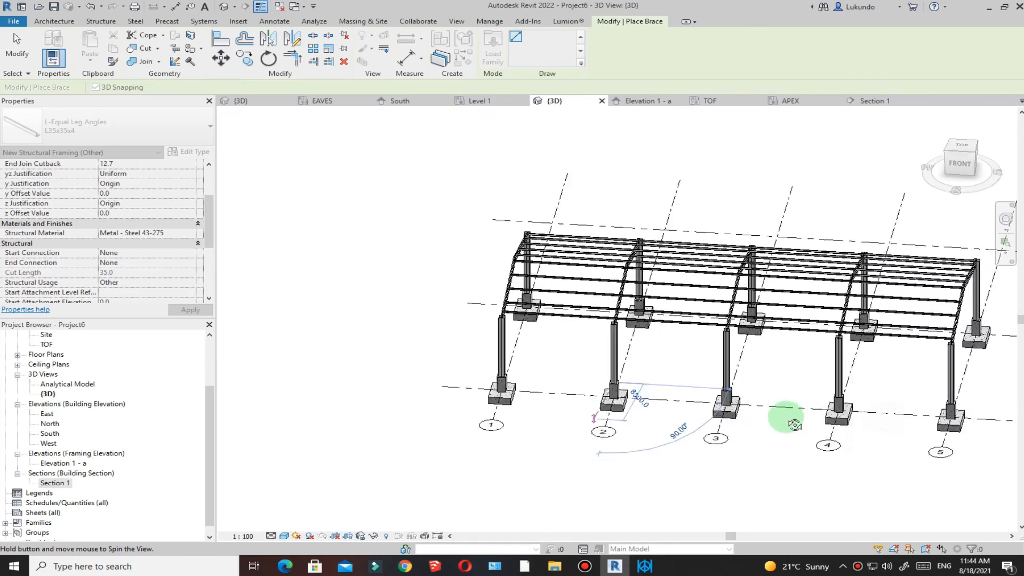
pyautogui.keyDown('shift'); pyautogui.moveTo(795, 425); pyautogui.dragTo(779, 403, button='middle'); pyautogui.keyUp('shift')
pyautogui.scroll(10, 478, 288)
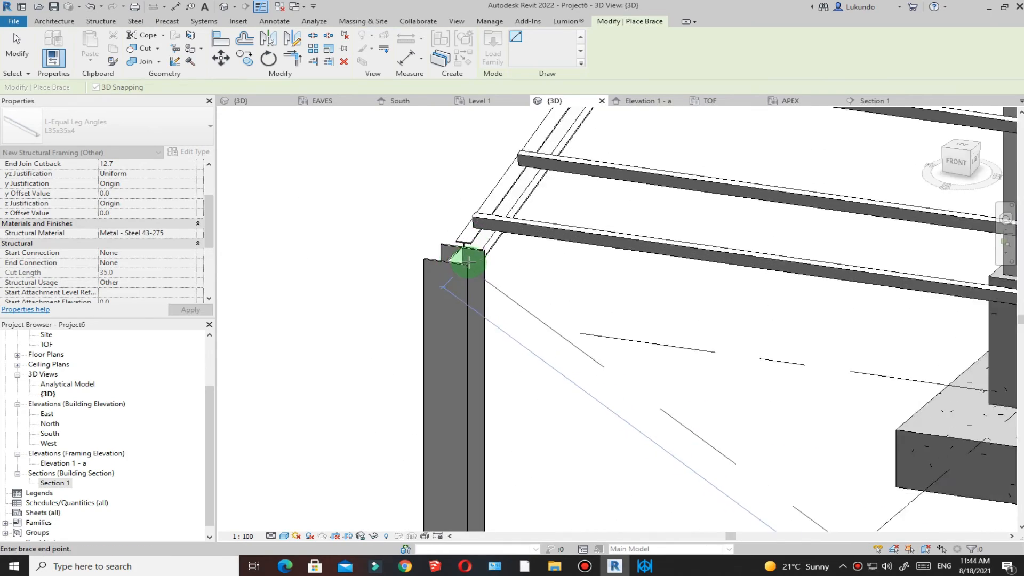
pyautogui.click(447, 251)
pyautogui.scroll(-6, 475, 297)
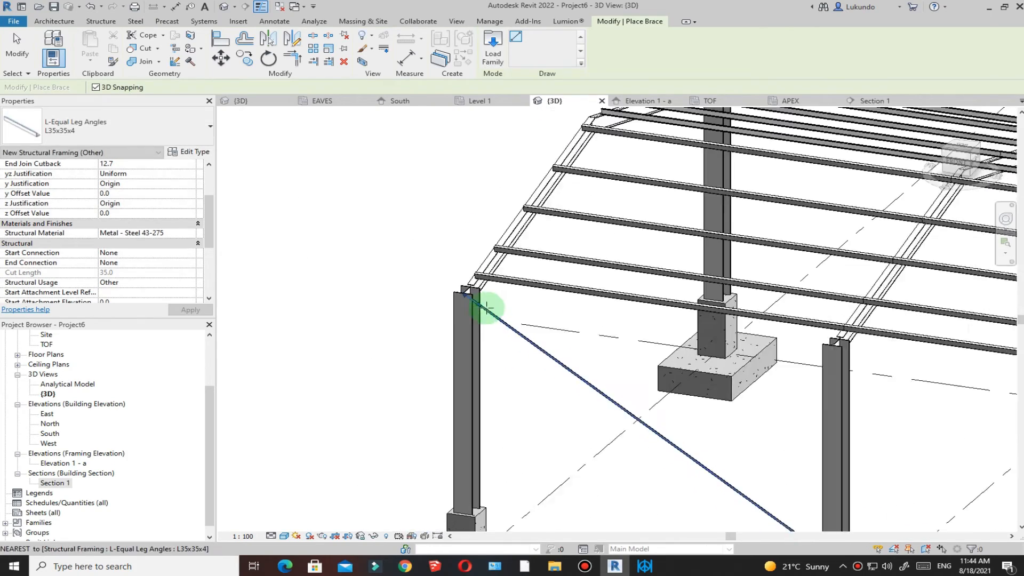
# Step: Complete the cross bracing on grid C with an L35x35x4 brace from the grid 1 column base to the grid 2 column top
pyautogui.scroll(5, 488, 425)
pyautogui.scroll(3, 488, 425)
pyautogui.scroll(-2, 569, 382)
pyautogui.keyDown('shift'); pyautogui.moveTo(629, 361); pyautogui.dragTo(556, 357, button='middle'); pyautogui.keyUp('shift')
pyautogui.scroll(4, 556, 357)
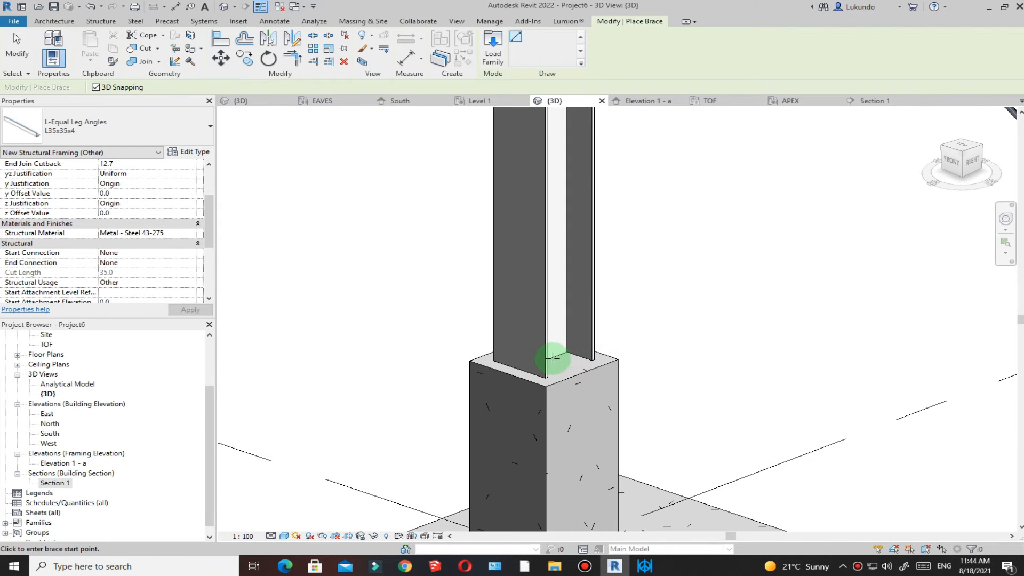
pyautogui.click(544, 362)
pyautogui.scroll(-7, 430, 370)
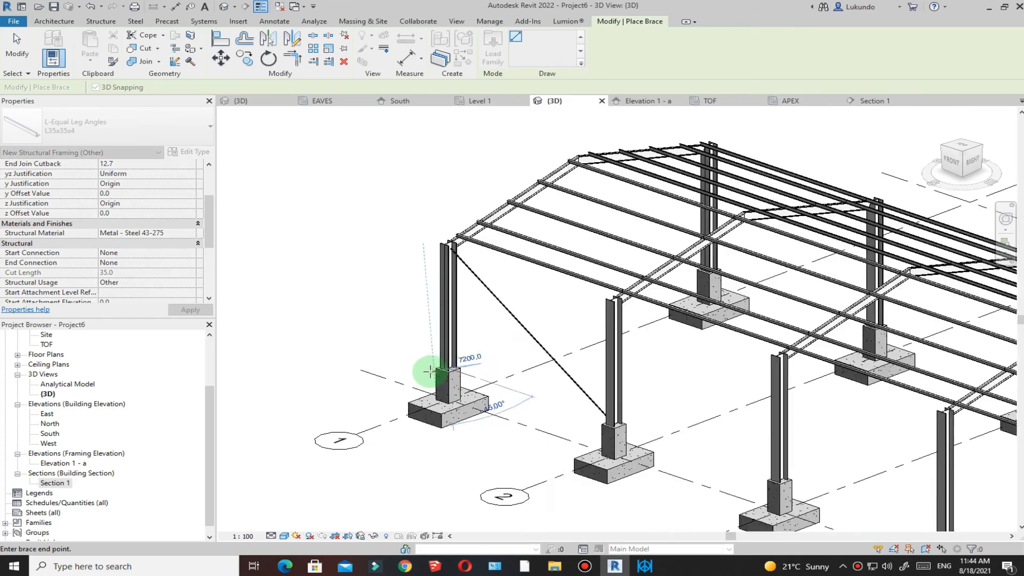
pyautogui.keyDown('shift'); pyautogui.moveTo(462, 370); pyautogui.dragTo(649, 354, button='middle'); pyautogui.keyUp('shift')
pyautogui.click(545, 293)
pyautogui.scroll(5, 545, 292)
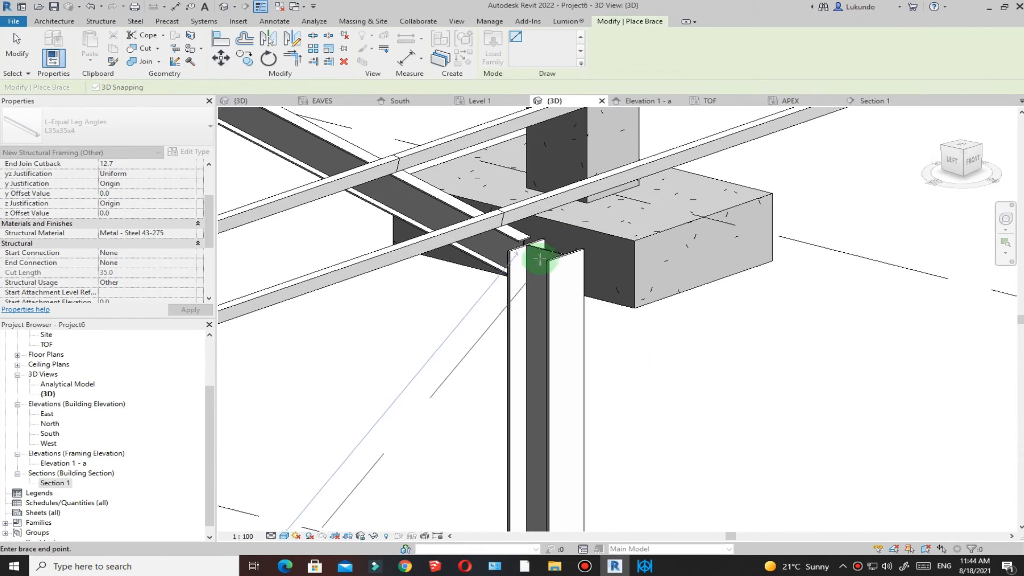
pyautogui.scroll(-6, 711, 394)
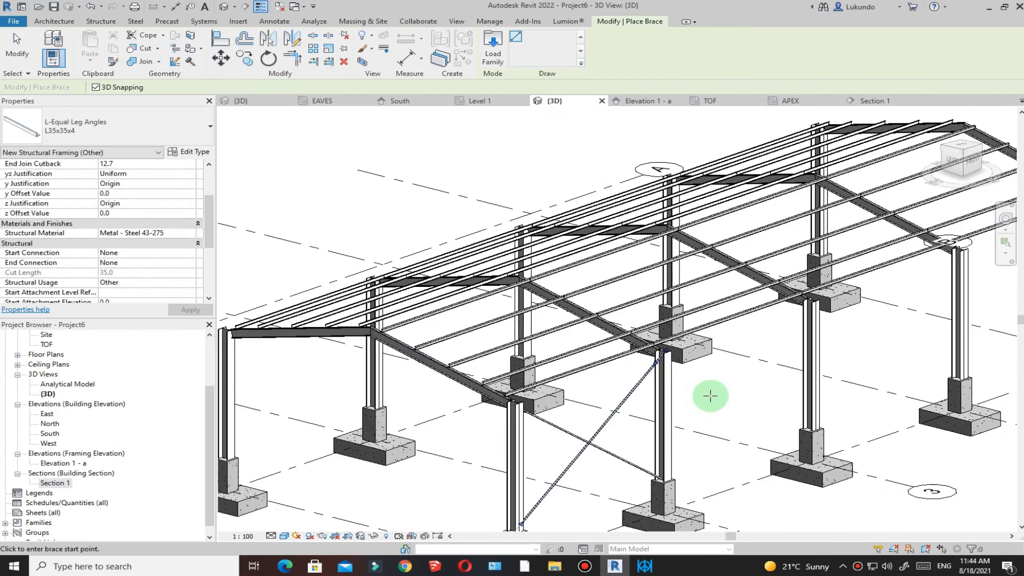
# Step: Place an L35x35x4 roof brace from the top of the grid 2 column on grid C to the midpoint of the grid 1 rafter
pyautogui.keyDown('shift'); pyautogui.moveTo(712, 288); pyautogui.dragTo(676, 415, button='middle'); pyautogui.keyUp('shift')
pyautogui.scroll(5, 675, 415)
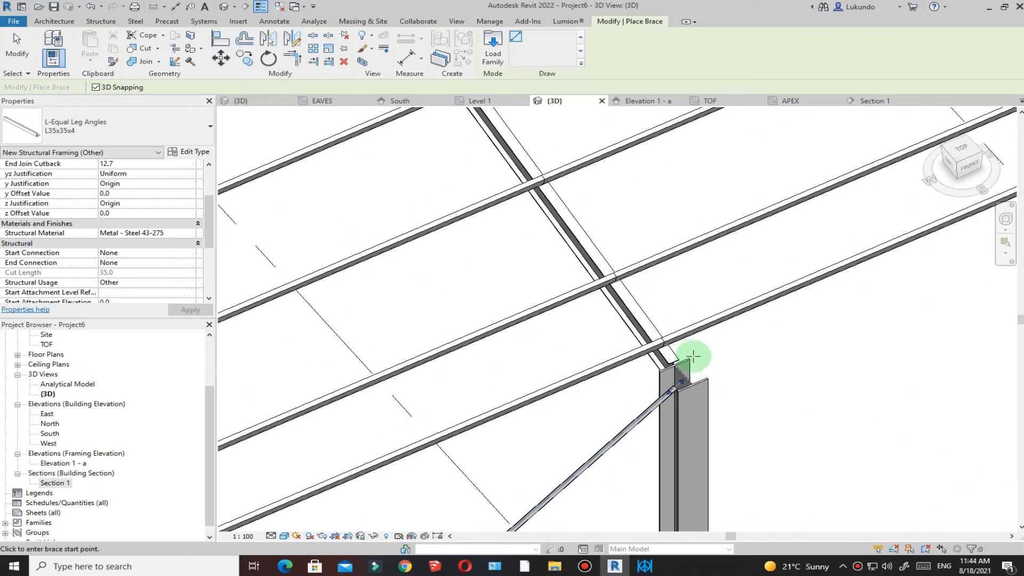
pyautogui.click(684, 375)
pyautogui.scroll(-4, 681, 376)
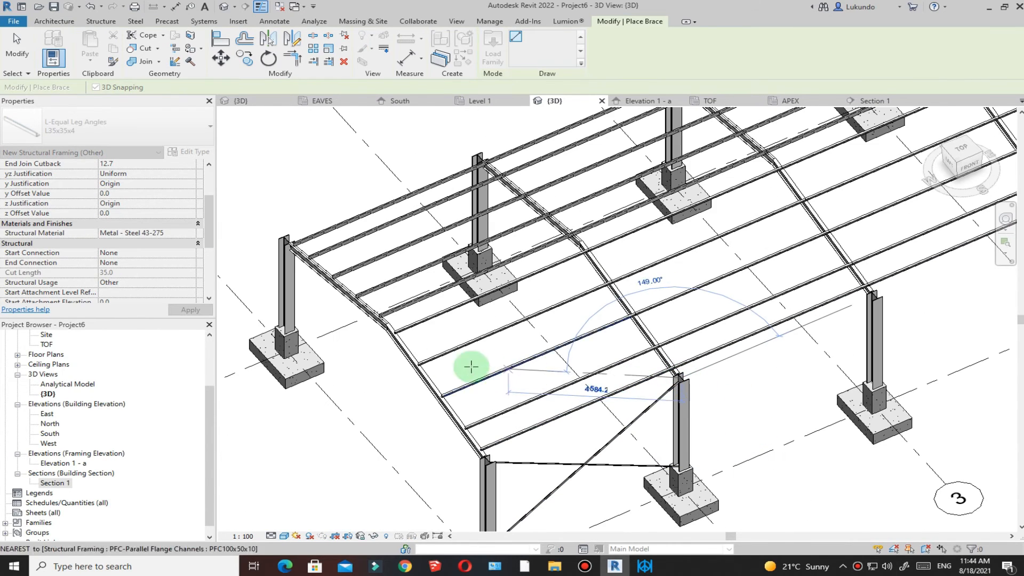
pyautogui.scroll(3, 436, 392)
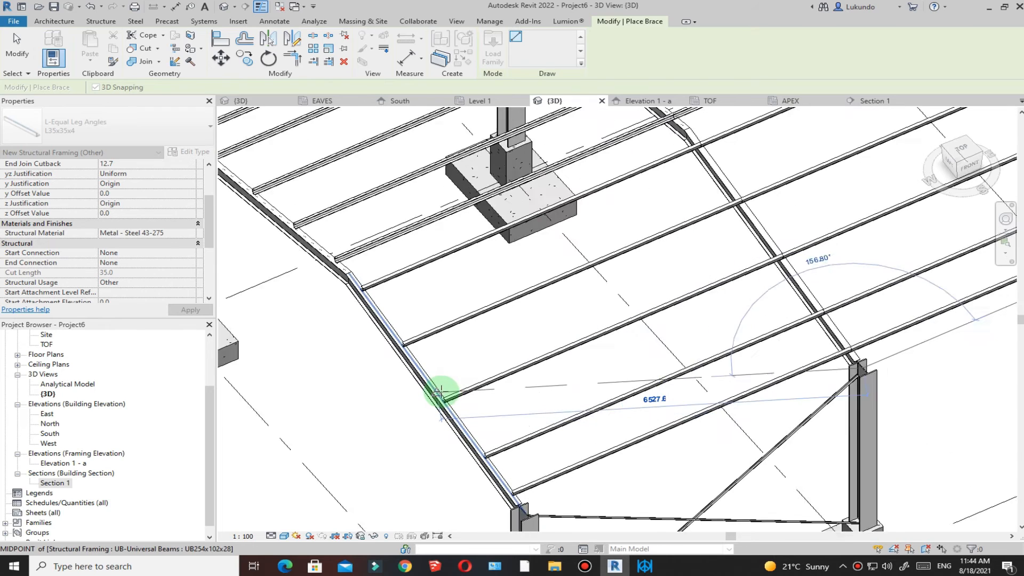
pyautogui.click(436, 393)
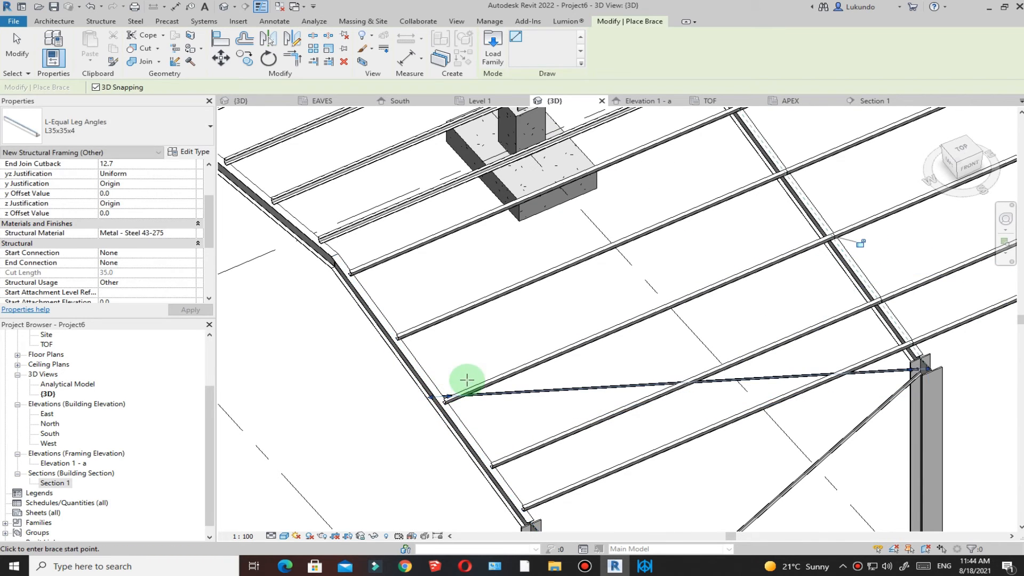
# Step: Cross it with an L35x35x4 brace from the grid 1 column top on grid C to the midpoint of the grid 2 rafter
pyautogui.scroll(4, 548, 507)
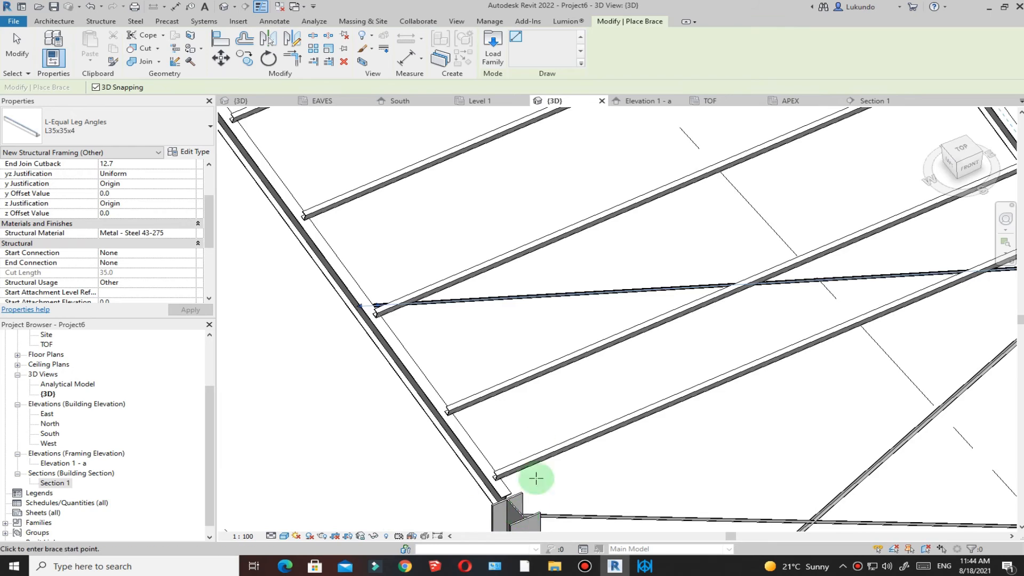
pyautogui.scroll(-3, 536, 479)
pyautogui.scroll(3, 526, 470)
pyautogui.scroll(-2, 525, 457)
pyautogui.click(522, 457)
pyautogui.scroll(-3, 518, 458)
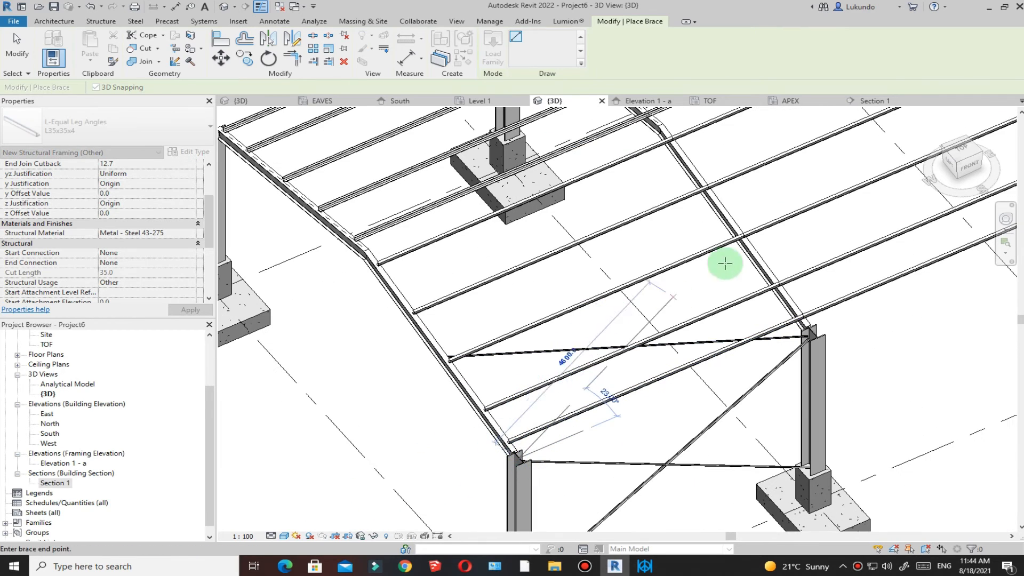
pyautogui.scroll(3, 737, 225)
pyautogui.scroll(2, 735, 229)
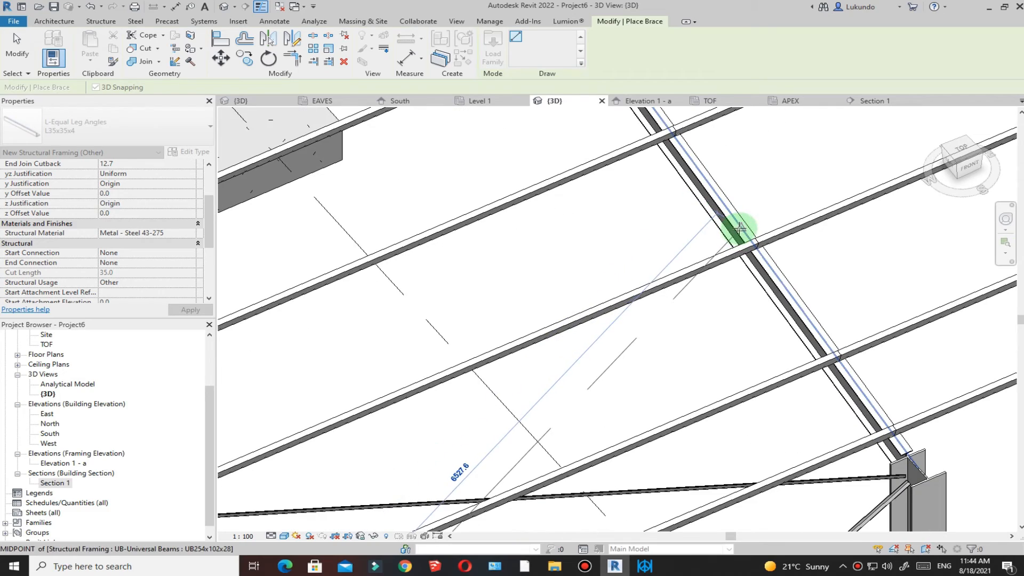
pyautogui.click(739, 228)
# Step: Examine from several angles how the end of the roof brace meets the grid 2 rafter and purlin
pyautogui.scroll(2, 688, 248)
pyautogui.scroll(-3, 693, 254)
pyautogui.keyDown('shift'); pyautogui.moveTo(693, 251); pyautogui.dragTo(740, 216, button='middle'); pyautogui.keyUp('shift')
pyautogui.scroll(5, 594, 340)
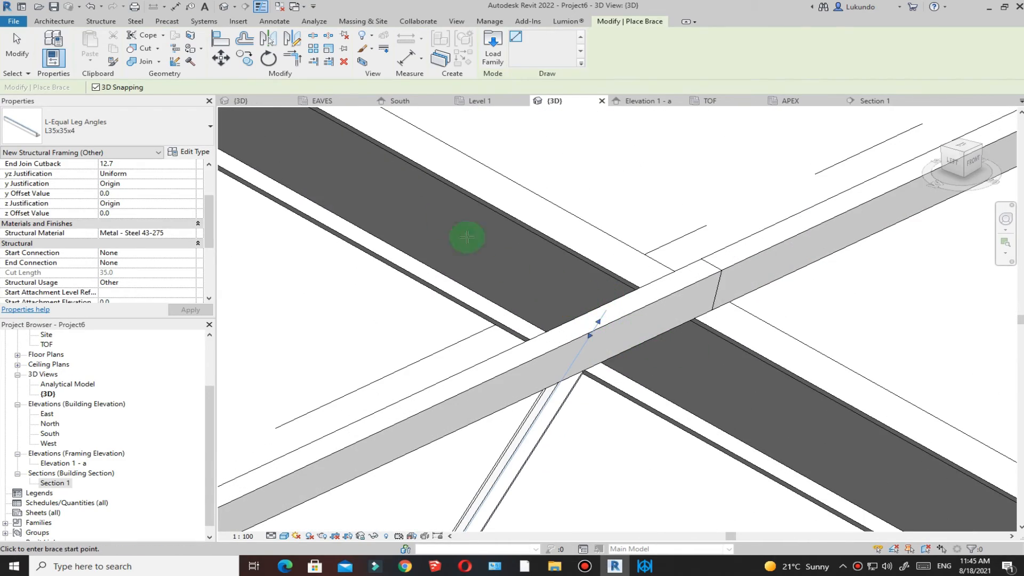
pyautogui.scroll(-6, 606, 310)
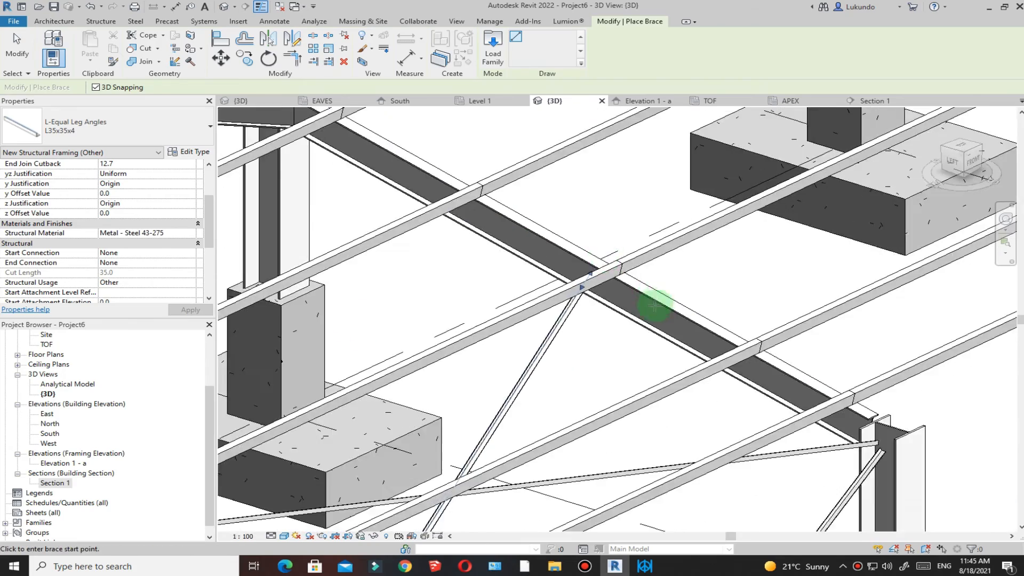
pyautogui.scroll(3, 737, 297)
pyautogui.keyDown('shift'); pyautogui.moveTo(738, 297); pyautogui.dragTo(631, 407, button='middle'); pyautogui.keyUp('shift')
pyautogui.scroll(3, 770, 271)
pyautogui.scroll(2, 749, 307)
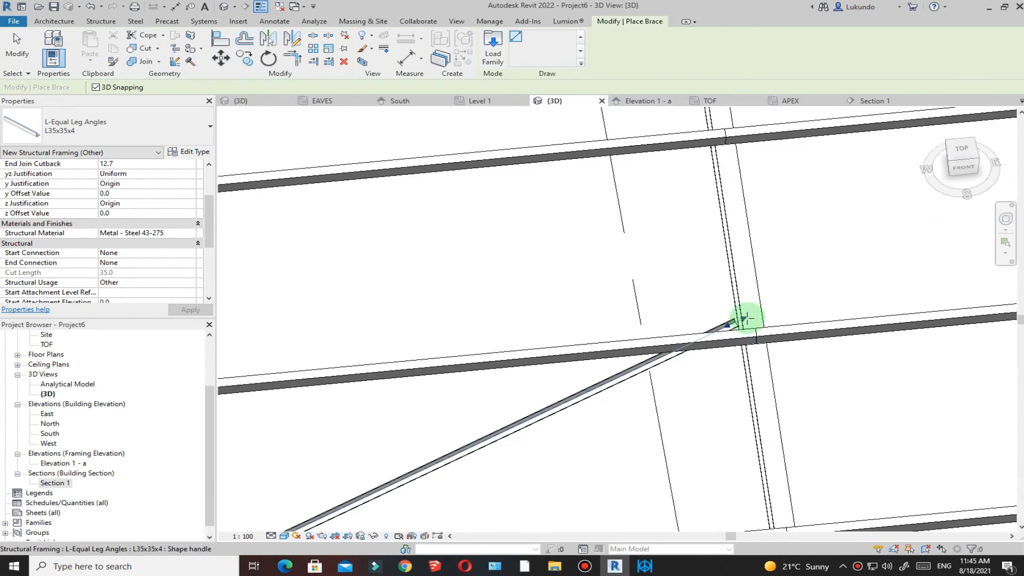
pyautogui.scroll(3, 747, 319)
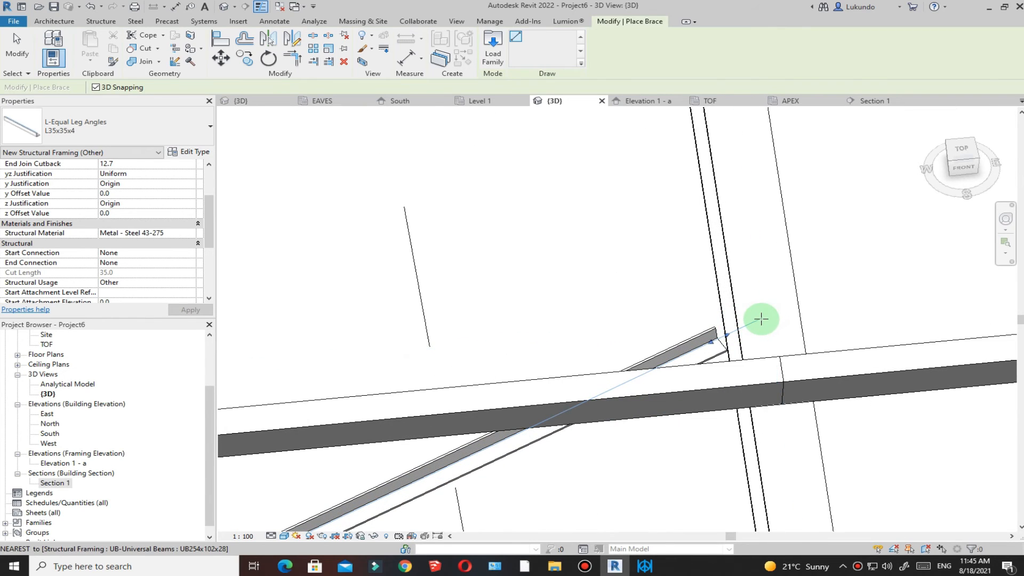
pyautogui.click(761, 319)
pyautogui.scroll(-6, 741, 336)
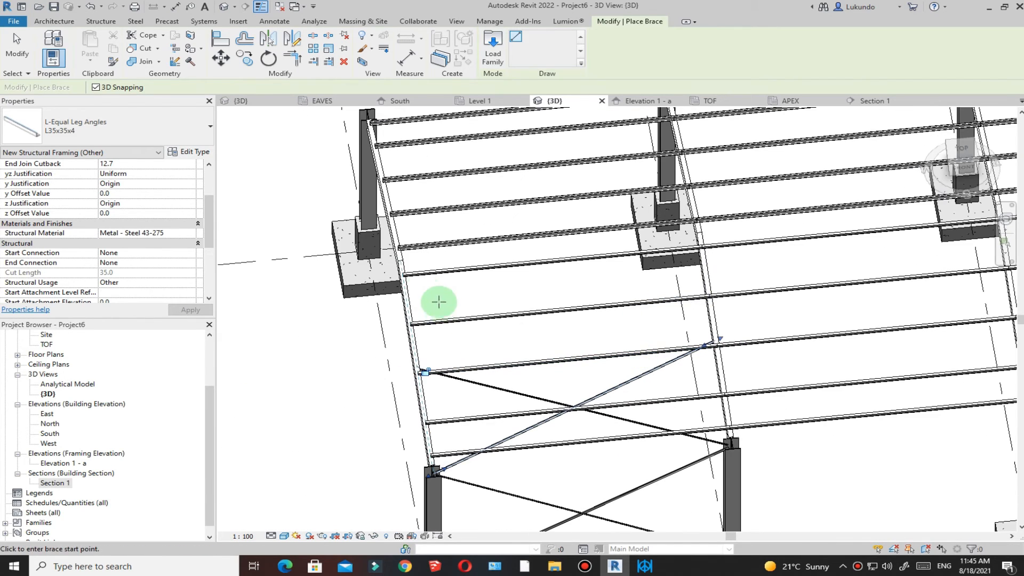
# Step: Place an L35x35x4 roof brace from the apex end of the grid 1 rafter to the midpoint of the grid 2 rafter
pyautogui.scroll(4, 404, 255)
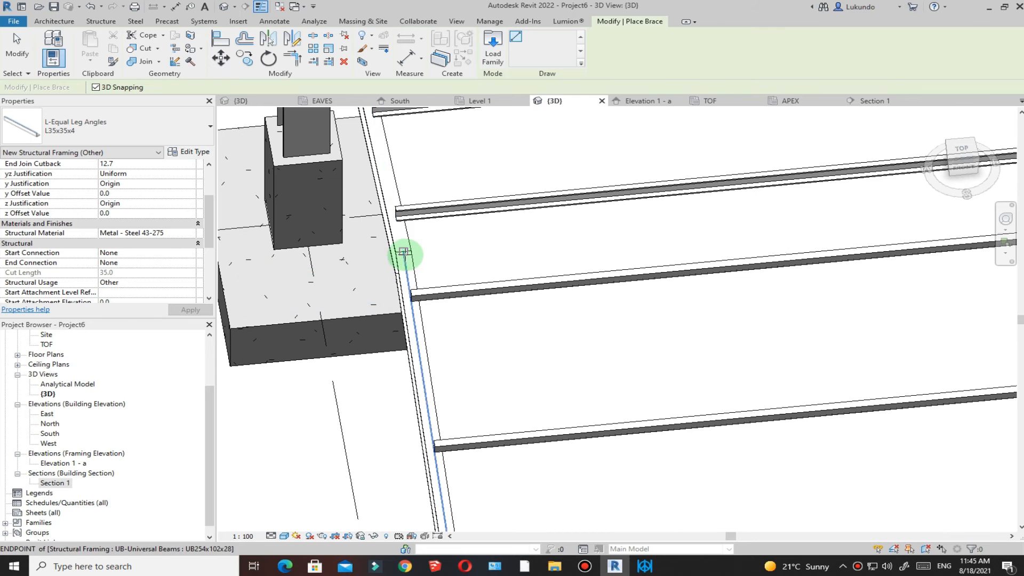
pyautogui.click(404, 252)
pyautogui.scroll(-5, 397, 264)
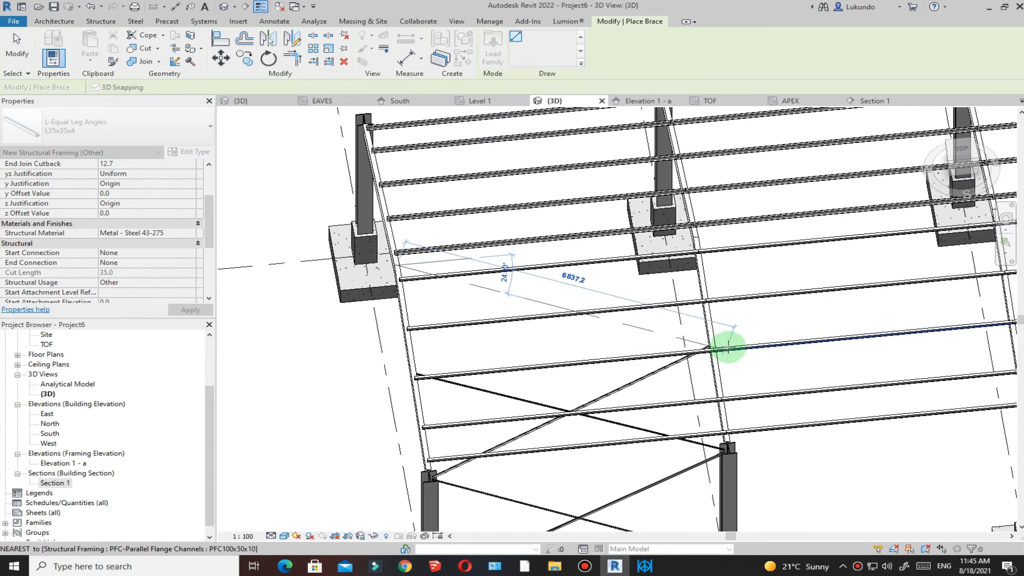
pyautogui.scroll(4, 728, 349)
pyautogui.click(702, 338)
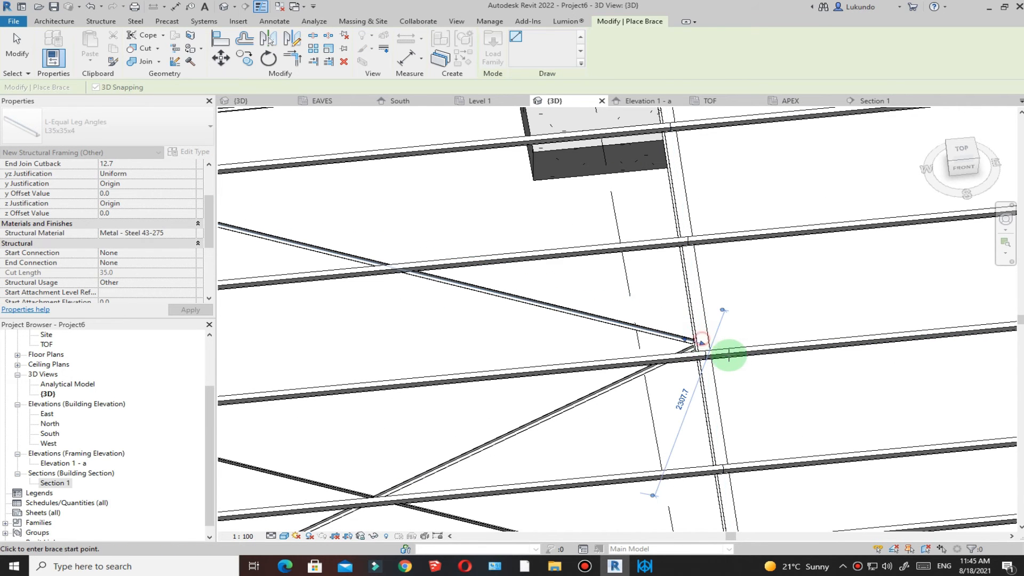
# Step: Complete the upper roof cross with an L35x35x4 brace from the grid 2 rafter's apex end to the grid 1 rafter's midpoint, and finish bracing
pyautogui.scroll(-3, 718, 349)
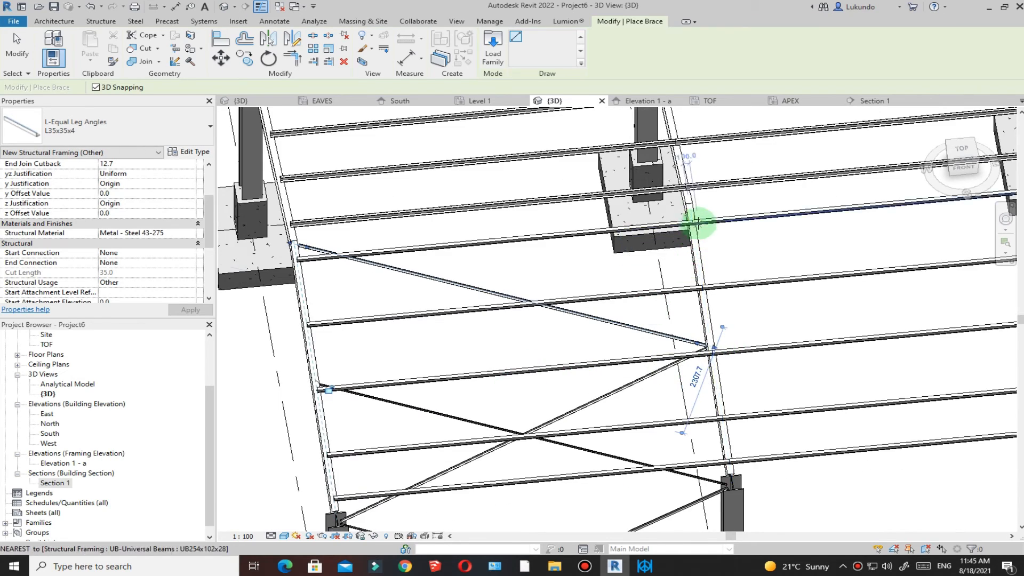
pyautogui.scroll(4, 693, 202)
pyautogui.click(678, 187)
pyautogui.scroll(-5, 715, 187)
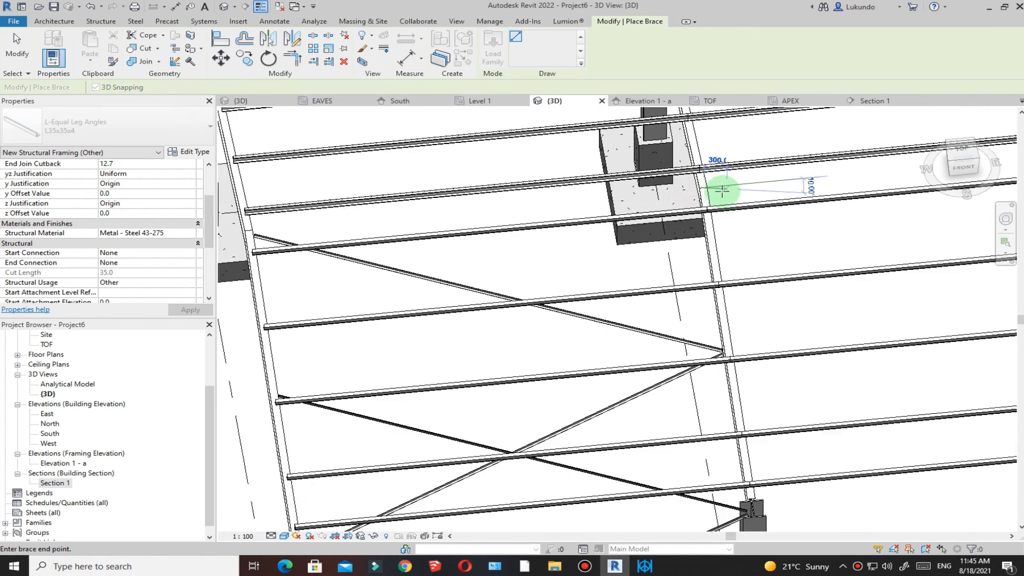
pyautogui.scroll(5, 434, 320)
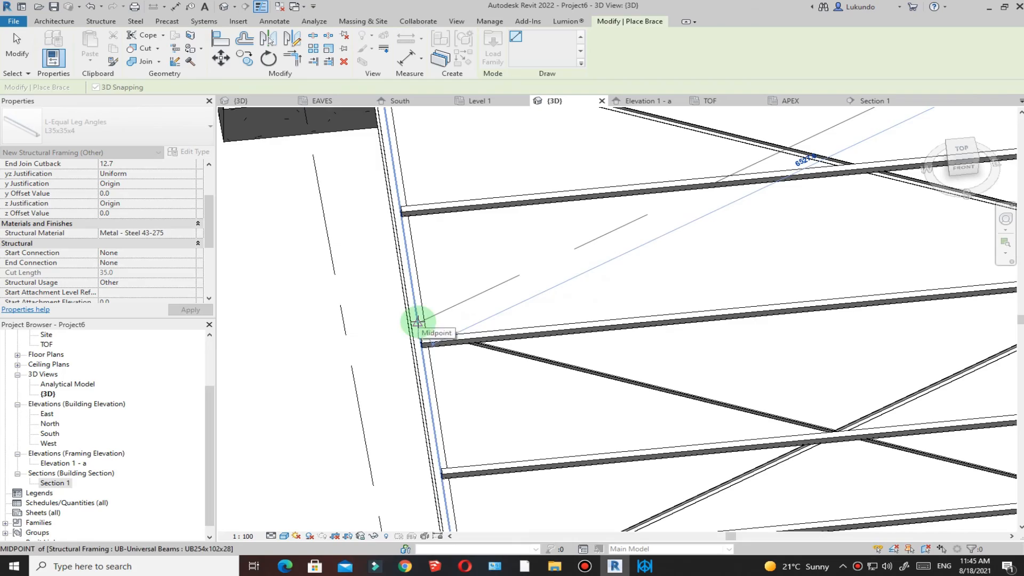
pyautogui.click(418, 322)
pyautogui.scroll(-5, 471, 366)
pyautogui.keyDown('shift'); pyautogui.moveTo(425, 384); pyautogui.dragTo(475, 284, button='middle'); pyautogui.keyUp('shift')
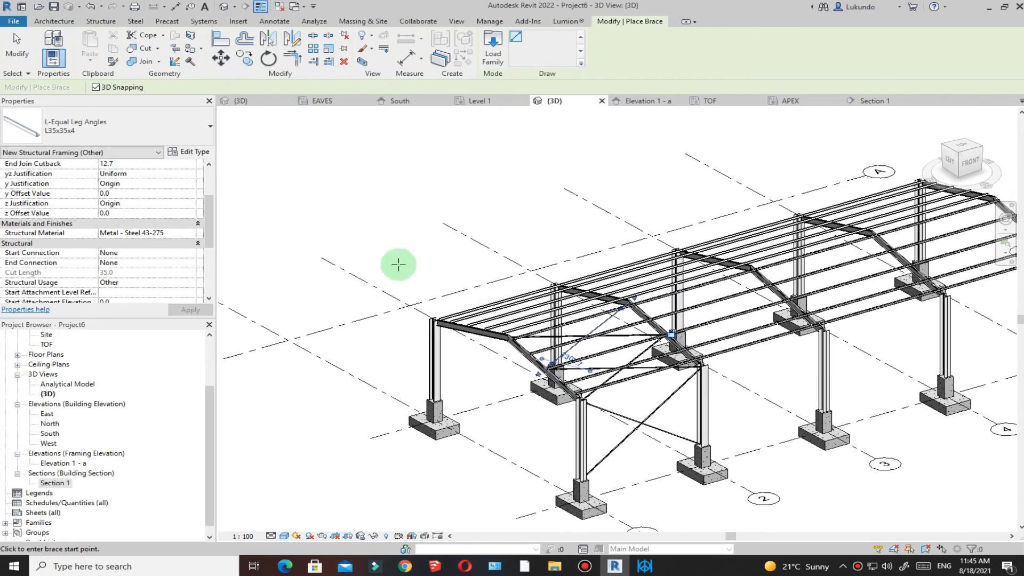
pyautogui.click(17, 48)
# Step: Select all instances of the L35x35x4 brace that are visible in the 3D view
pyautogui.scroll(3, 645, 415)
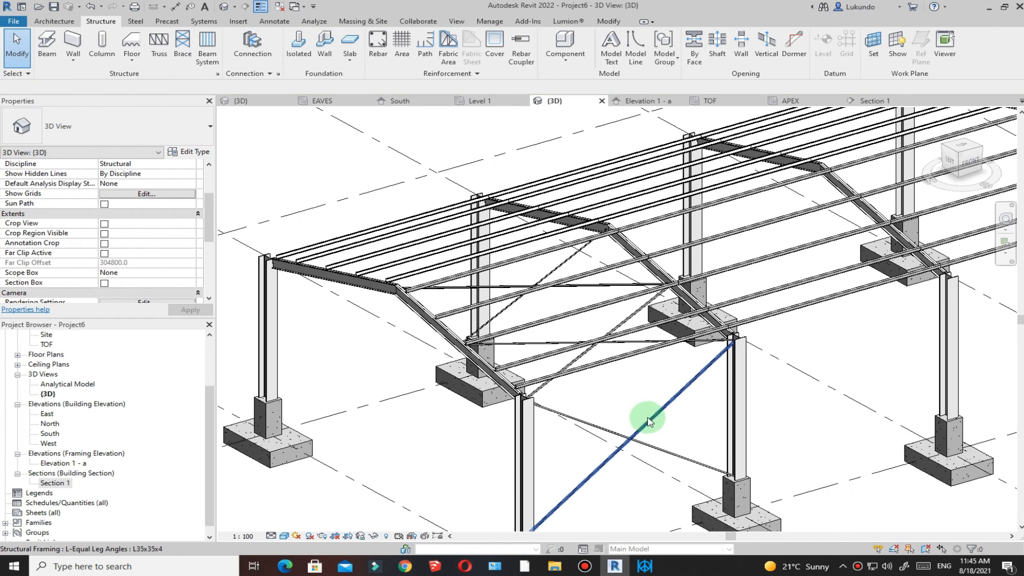
pyautogui.click(650, 425)
pyautogui.rightClick(613, 383)
pyautogui.moveTo(725, 222)
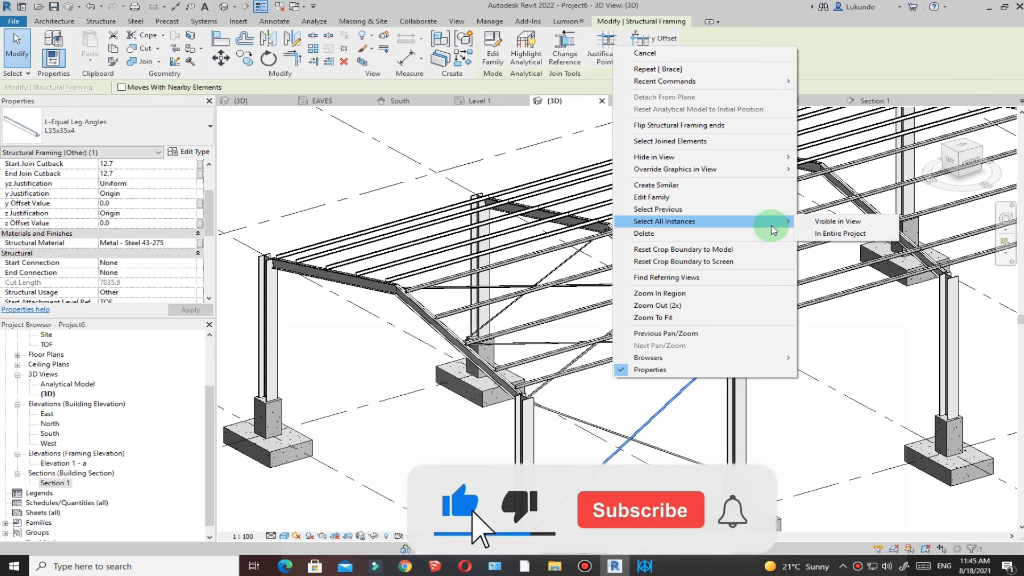
pyautogui.click(824, 222)
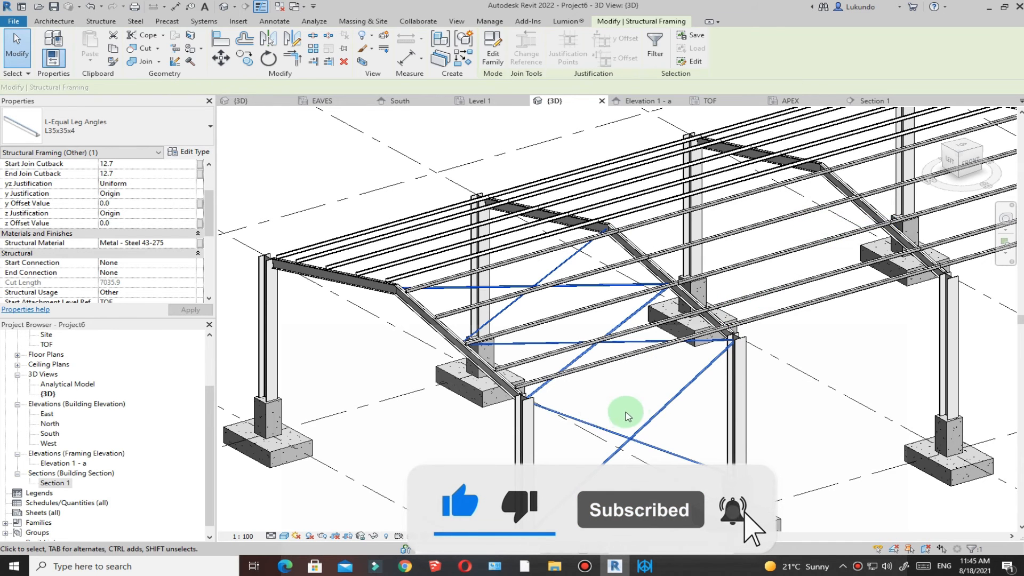
pyautogui.scroll(-5, 553, 312)
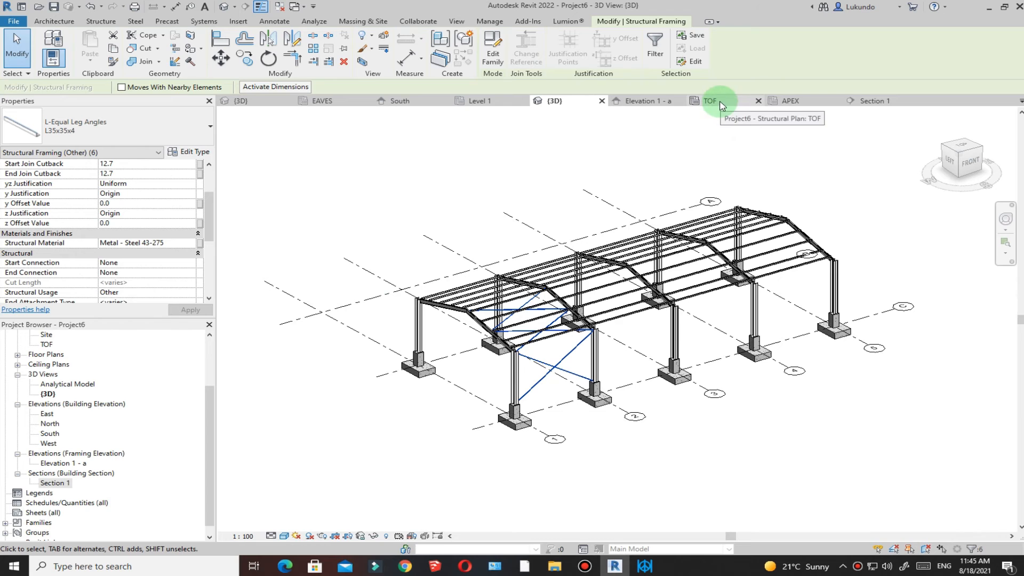
# Step: In the APEX plan, mirror a copy of the selected braces about an axis drawn along the ridge between the grid 1 and grid 2 rafters
pyautogui.click(792, 101)
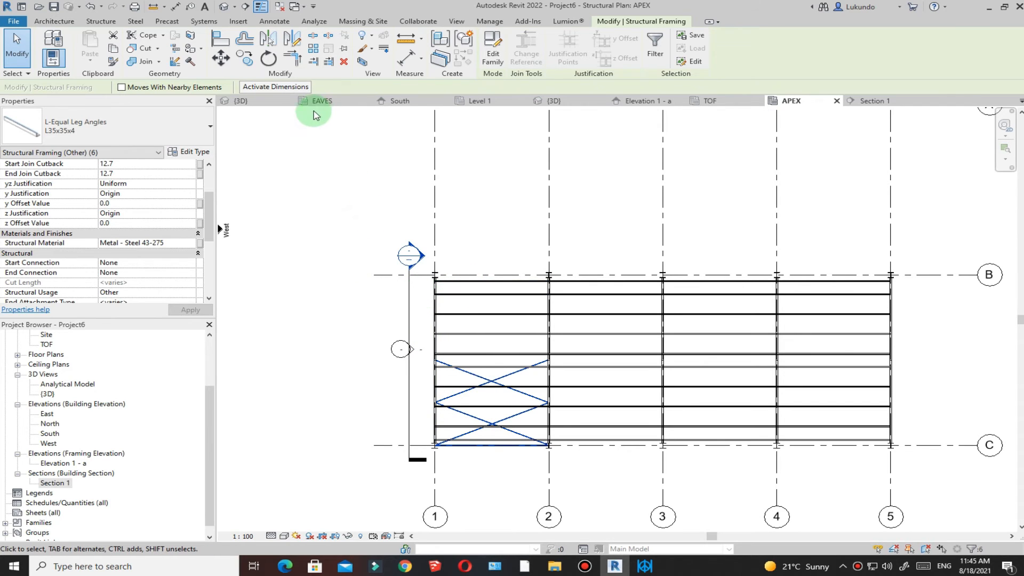
pyautogui.click(293, 40)
pyautogui.scroll(2, 441, 359)
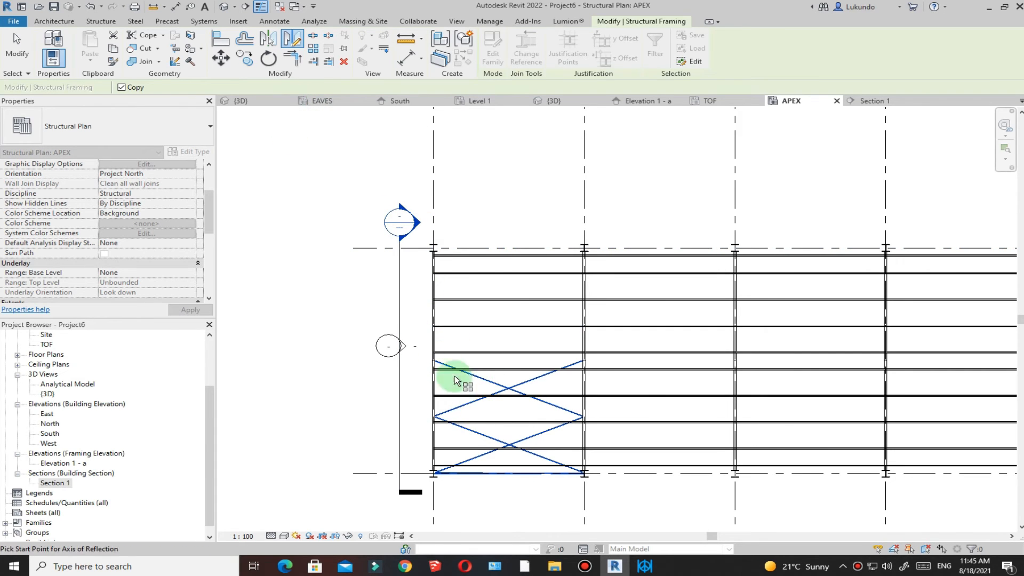
pyautogui.scroll(4, 441, 359)
pyautogui.scroll(1, 435, 355)
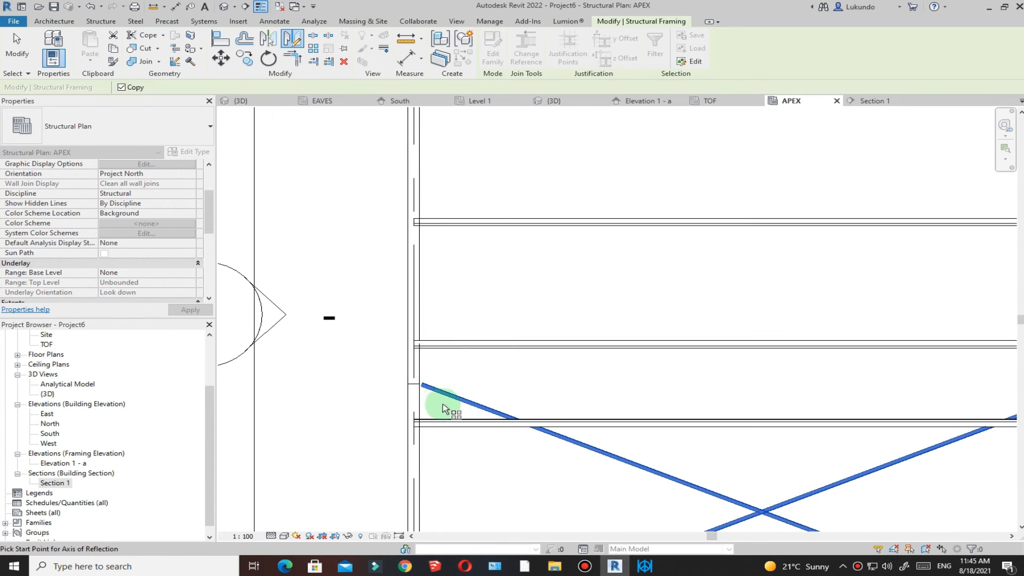
pyautogui.scroll(-3, 385, 355)
pyautogui.scroll(4, 398, 371)
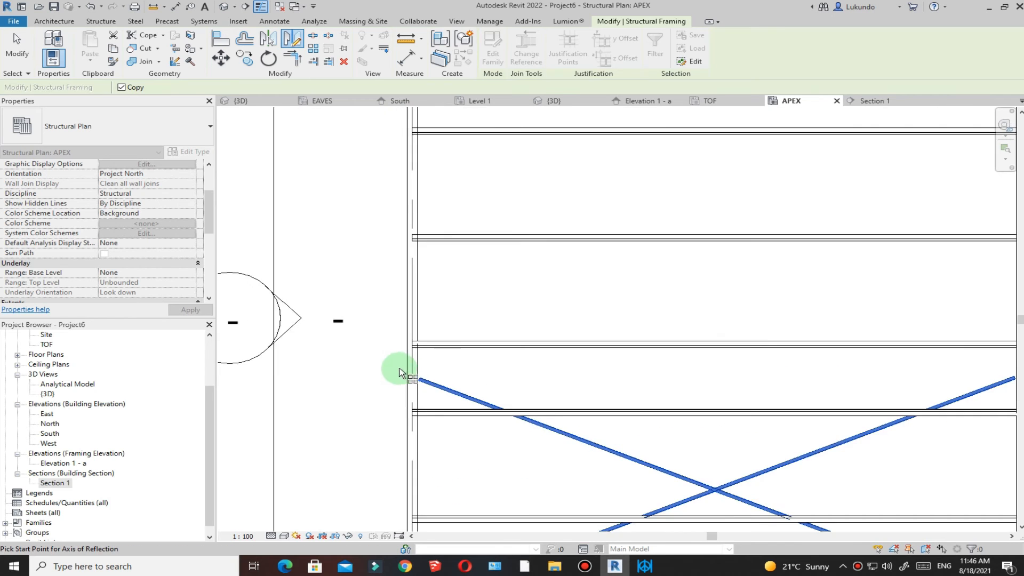
pyautogui.scroll(2, 433, 391)
pyautogui.click(405, 383)
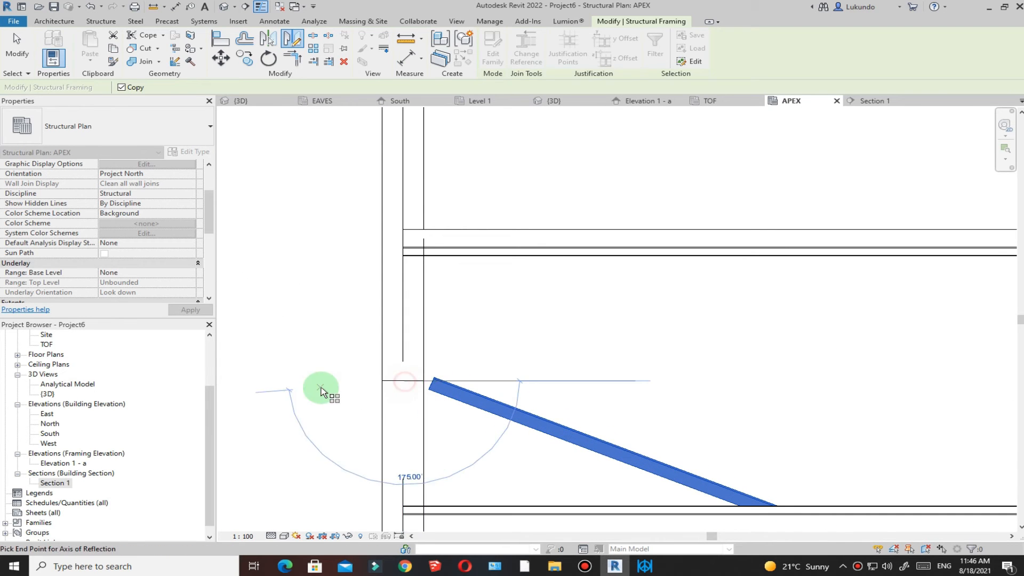
pyautogui.scroll(-6, 401, 388)
pyautogui.scroll(1, 692, 391)
pyautogui.scroll(2, 692, 391)
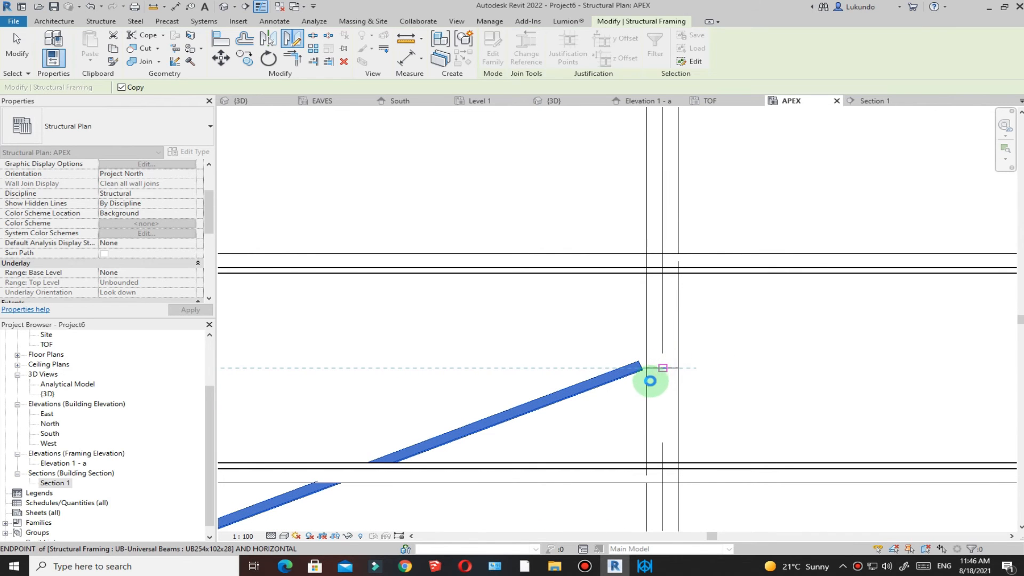
pyautogui.click(650, 381)
pyautogui.scroll(-5, 599, 370)
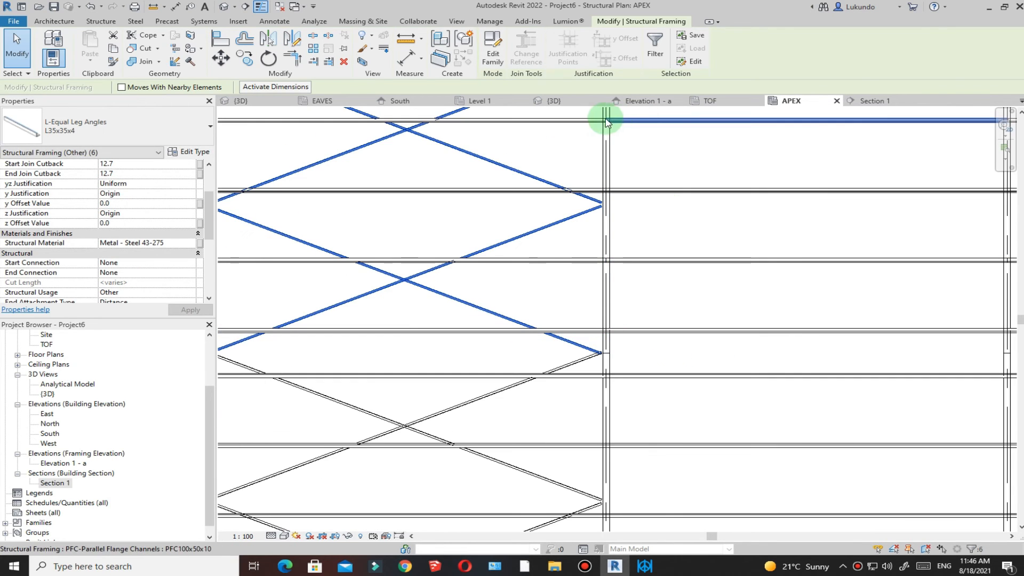
# Step: In the 3D view, delete the two mirrored braces between the grid 1 and grid 2 columns on grid B
pyautogui.click(553, 101)
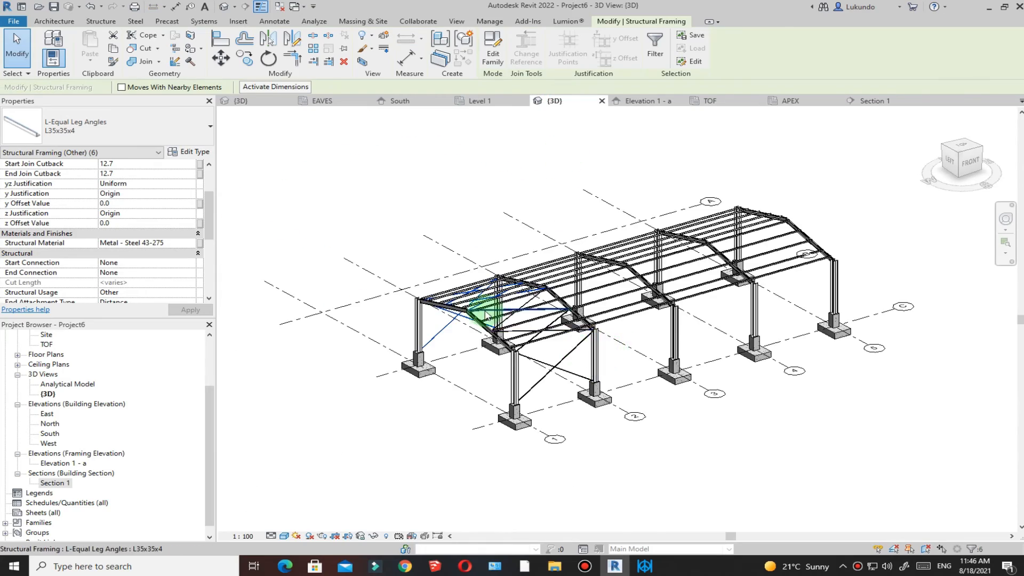
pyautogui.scroll(2, 485, 314)
pyautogui.click(373, 350)
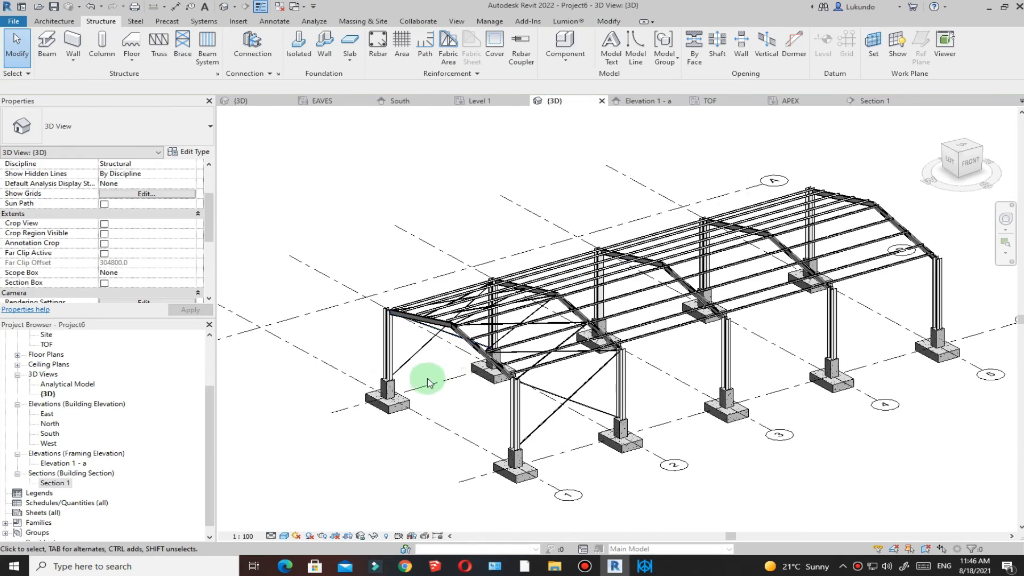
pyautogui.keyDown('shift'); pyautogui.moveTo(339, 434); pyautogui.dragTo(384, 393, button='middle'); pyautogui.keyUp('shift')
pyautogui.scroll(3, 445, 418)
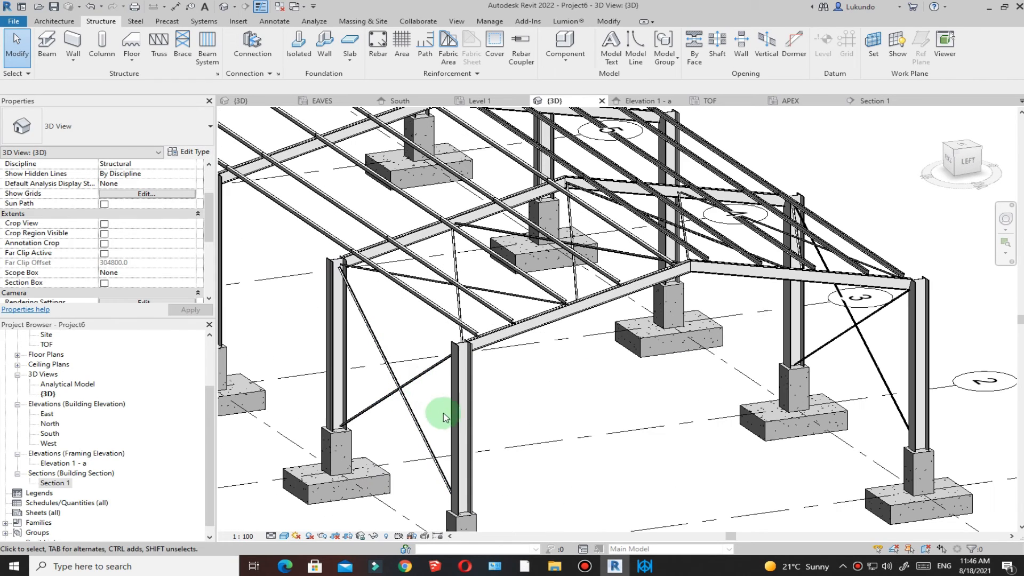
pyautogui.click(422, 381)
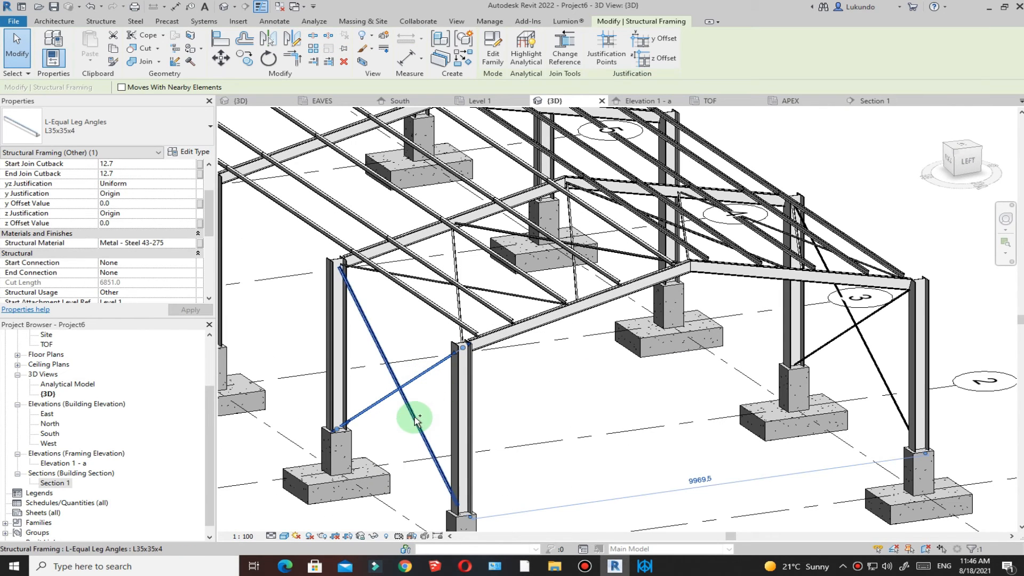
pyautogui.click(344, 61)
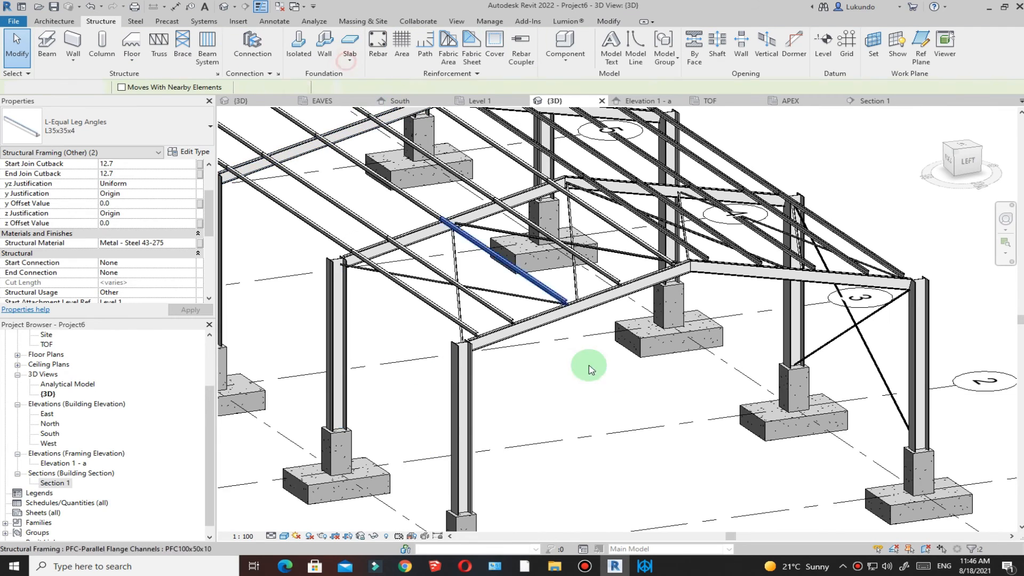
# Step: Select all instances of the L35x35x4 brace that are visible in the 3D view, starting from a brace between the grid C columns
pyautogui.scroll(-3, 590, 359)
pyautogui.scroll(-2, 613, 392)
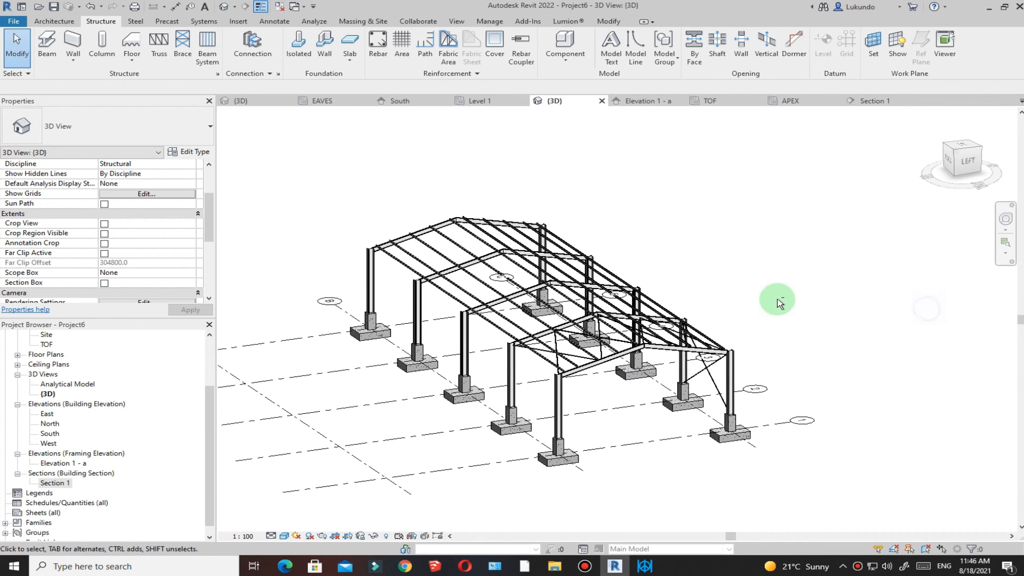
pyautogui.keyDown('shift'); pyautogui.moveTo(906, 298); pyautogui.dragTo(777, 293, button='middle'); pyautogui.keyUp('shift')
pyautogui.scroll(5, 760, 425)
pyautogui.scroll(2, 707, 405)
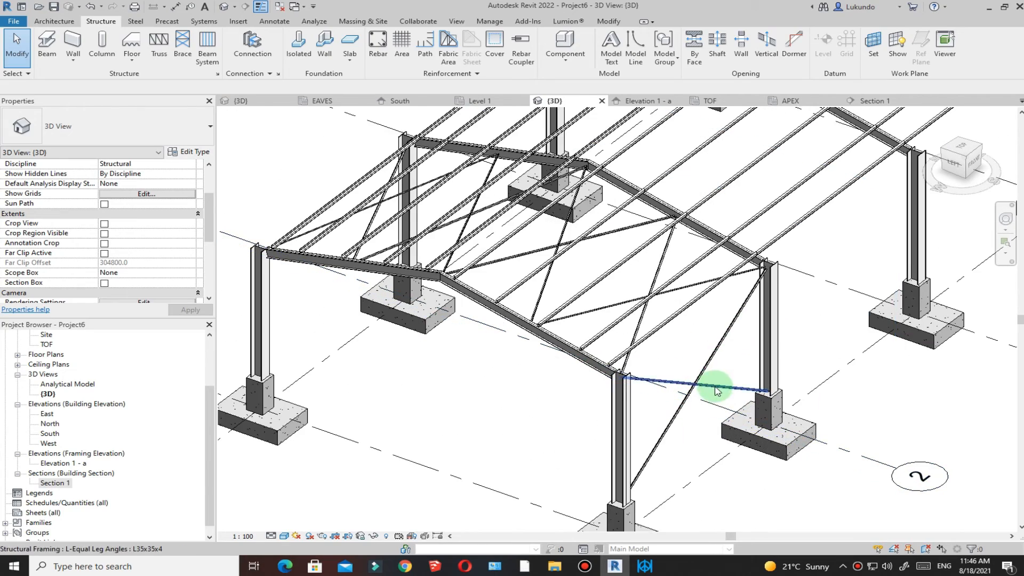
pyautogui.scroll(-4, 715, 391)
pyautogui.scroll(4, 622, 373)
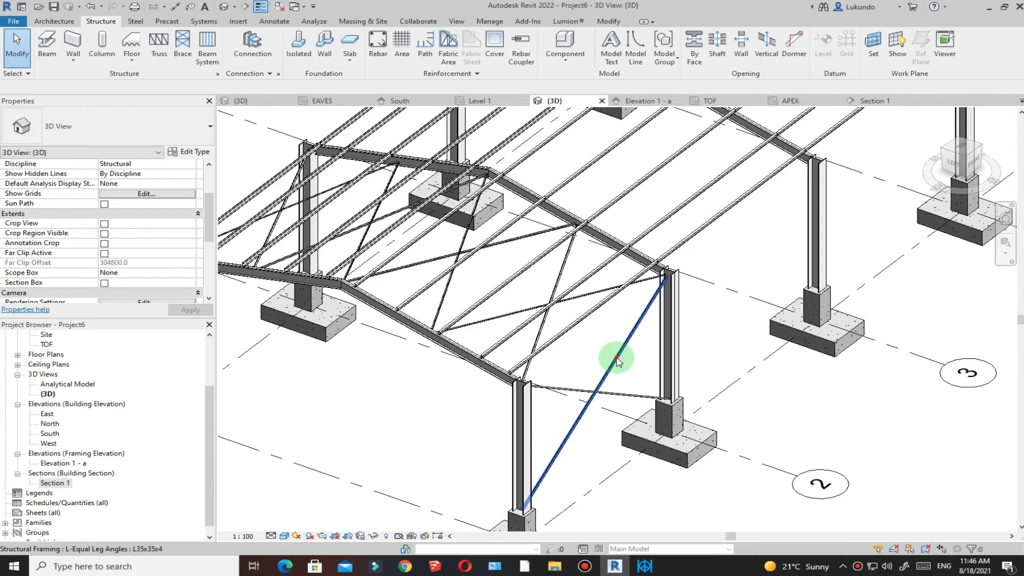
pyautogui.click(617, 361)
pyautogui.rightClick(636, 361)
pyautogui.moveTo(747, 212)
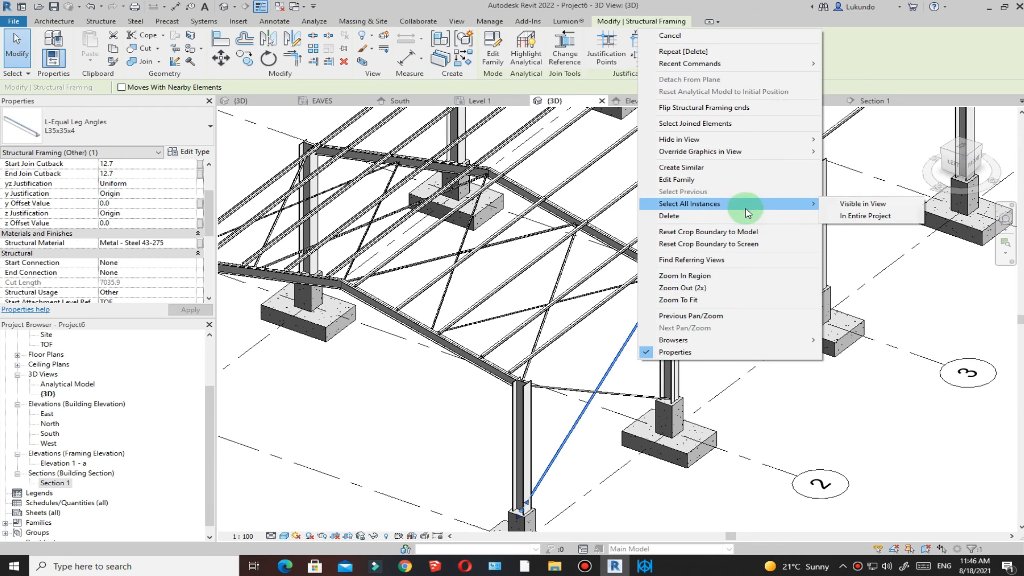
pyautogui.click(853, 205)
pyautogui.scroll(-5, 528, 470)
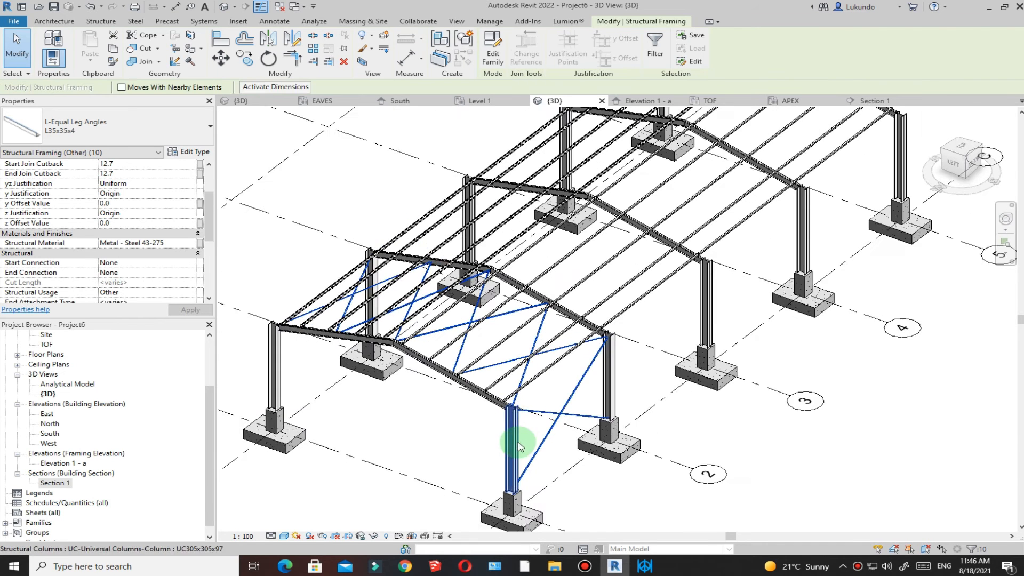
# Step: In the APEX plan, copy the selected braces from grid 2 to grid 5, placing them in the bay between grids 4 and 5
pyautogui.click(791, 103)
pyautogui.scroll(-3, 565, 347)
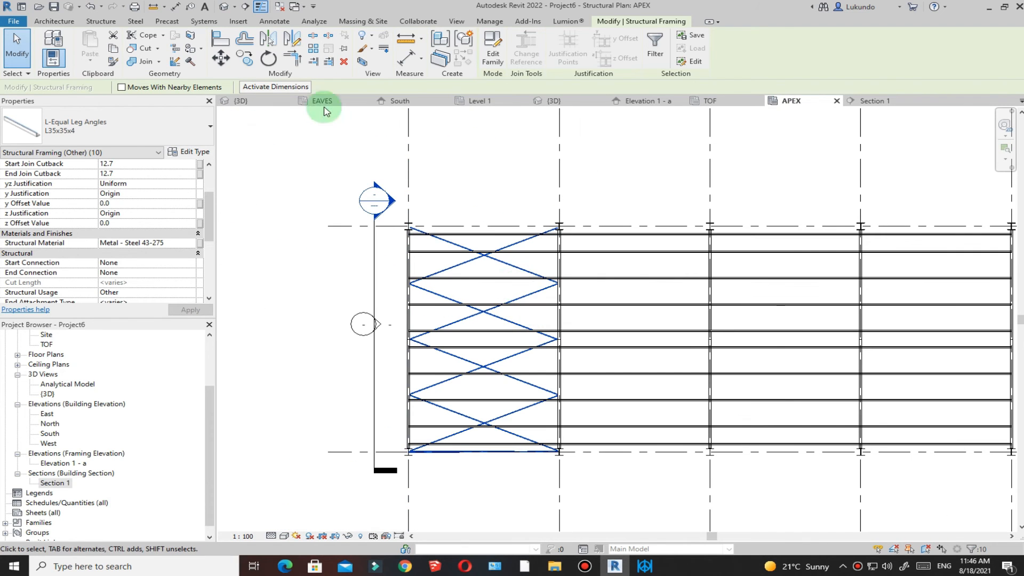
pyautogui.click(247, 58)
pyautogui.scroll(-3, 530, 464)
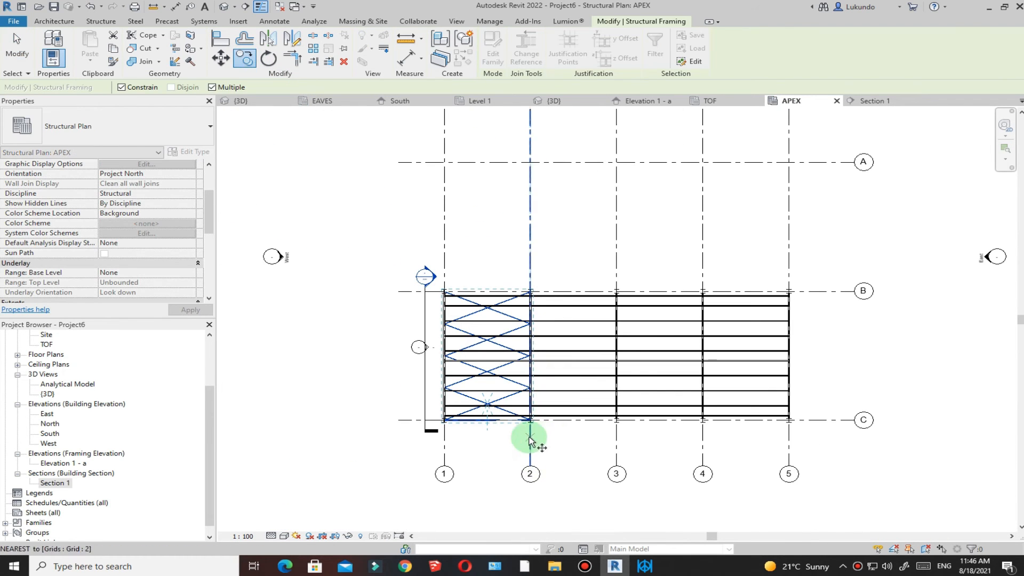
pyautogui.scroll(6, 542, 437)
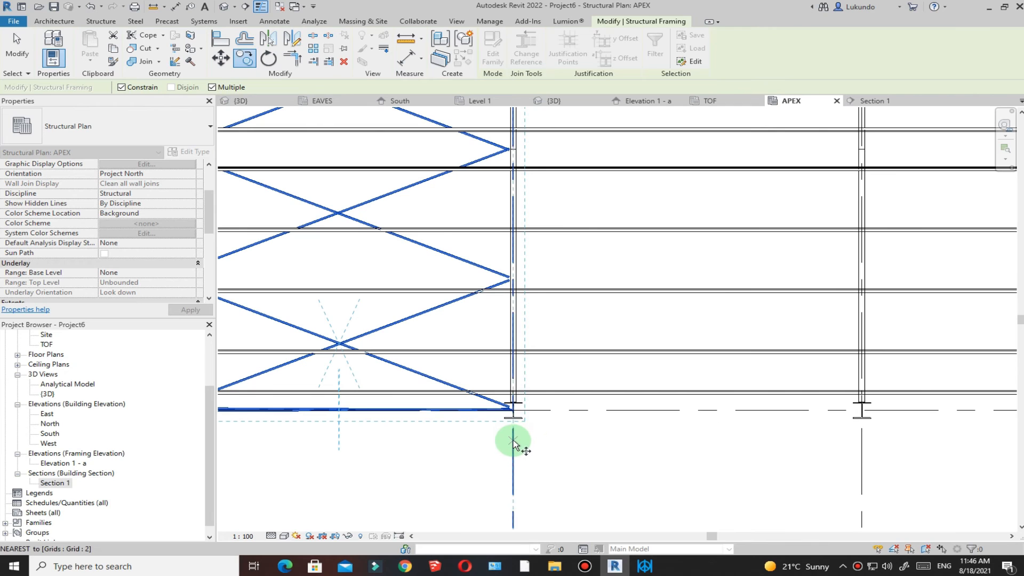
pyautogui.click(513, 441)
pyautogui.scroll(-5, 480, 438)
pyautogui.scroll(3, 613, 441)
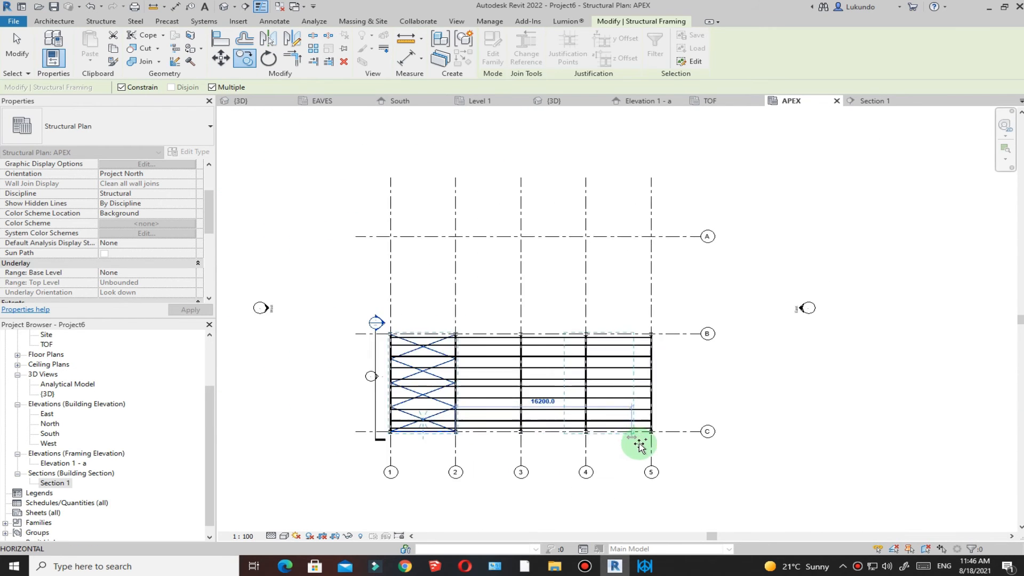
pyautogui.click(666, 447)
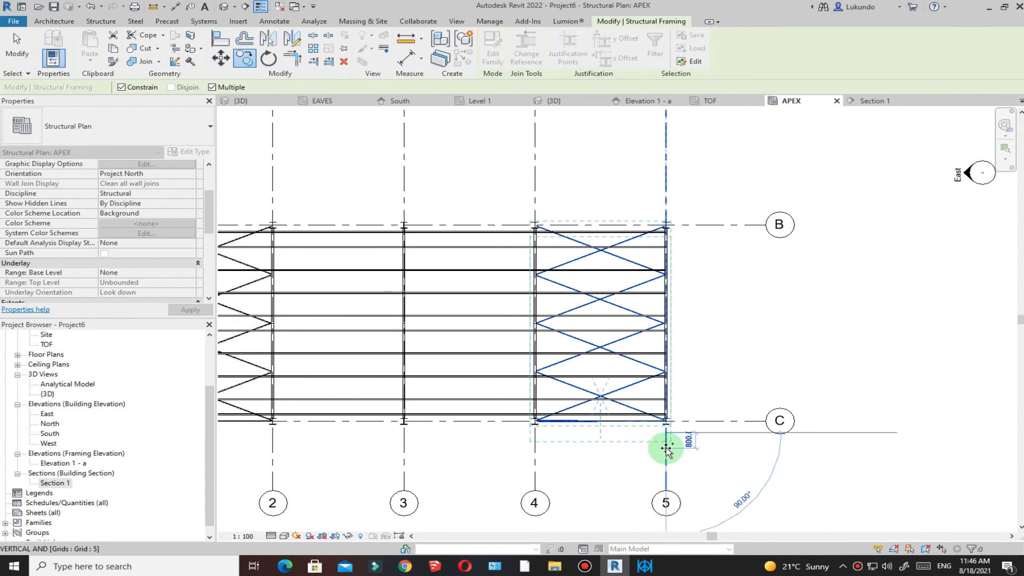
pyautogui.click(10, 49)
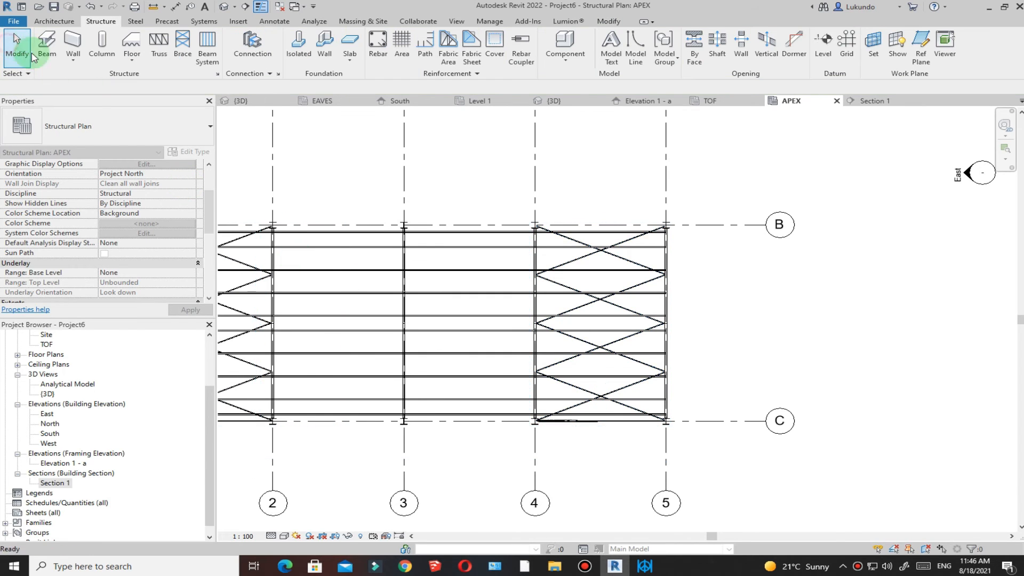
# Step: In the 3D view, select all the roof framing and add the steel columns and wall braces along grid C to the selection
pyautogui.scroll(-4, 592, 342)
pyautogui.click(555, 101)
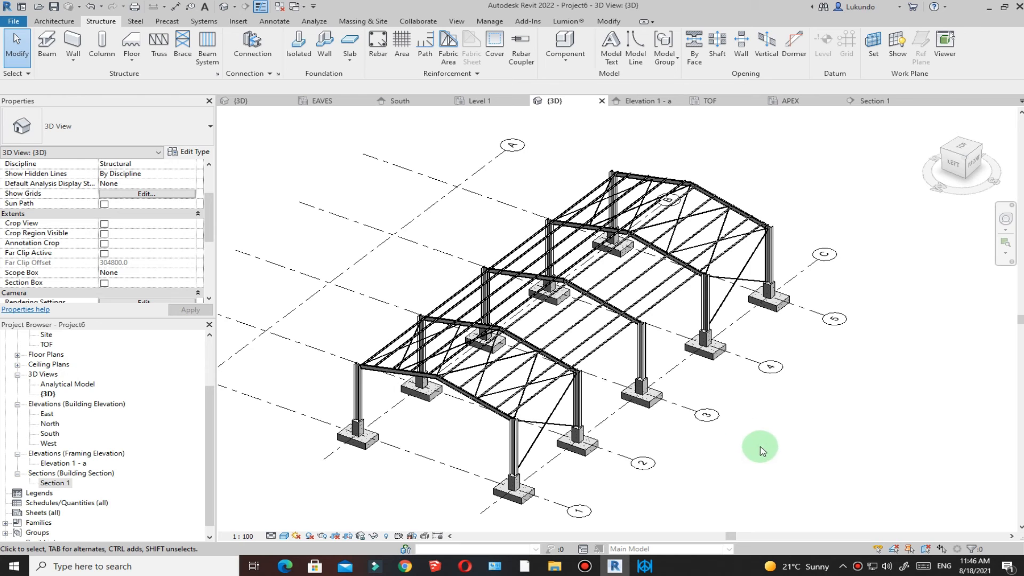
pyautogui.keyDown('shift'); pyautogui.moveTo(731, 462); pyautogui.dragTo(727, 306, button='middle'); pyautogui.keyUp('shift')
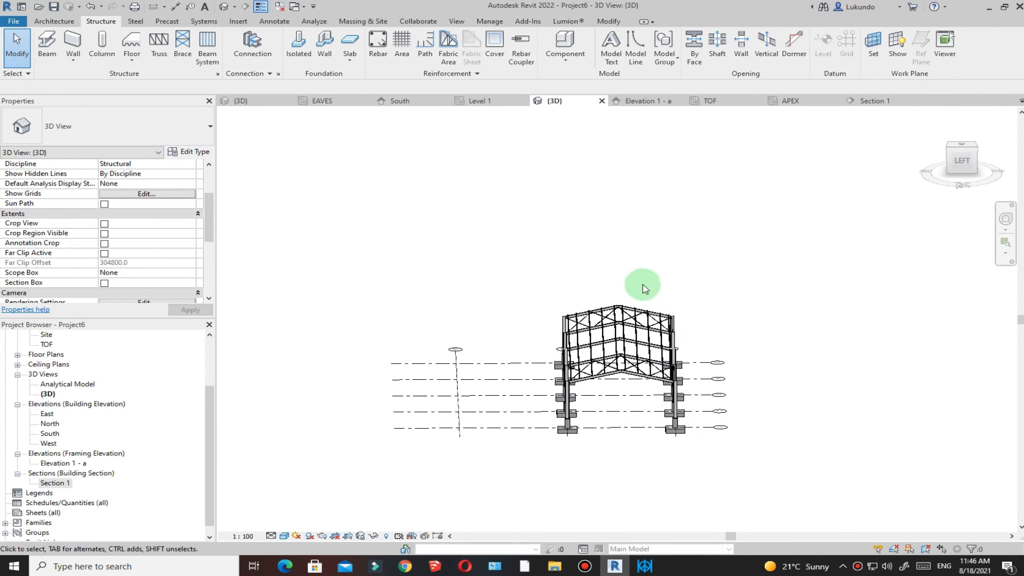
pyautogui.keyDown('shift'); pyautogui.moveTo(789, 315); pyautogui.dragTo(837, 287, button='middle'); pyautogui.keyUp('shift')
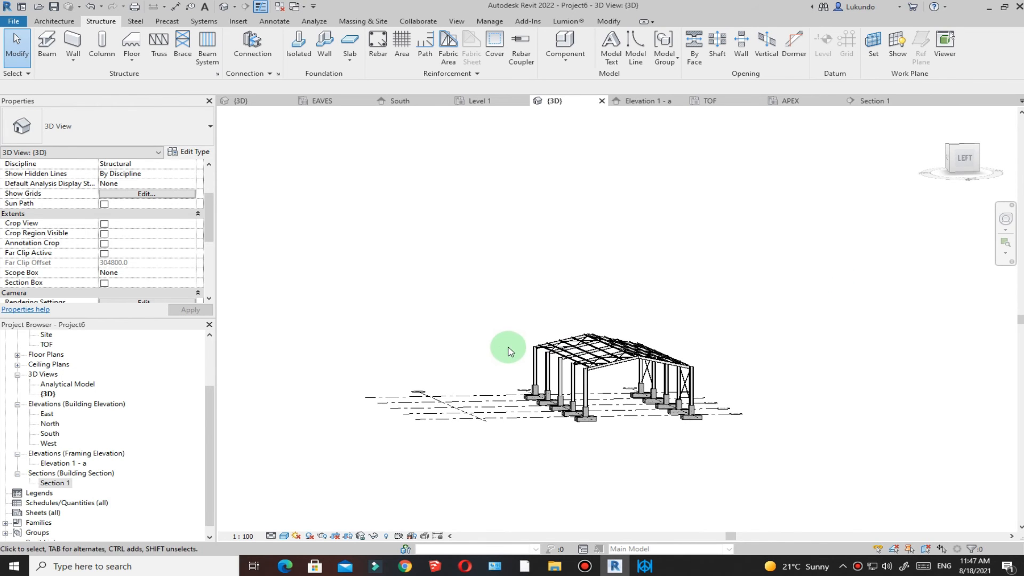
pyautogui.moveTo(511, 318); pyautogui.dragTo(714, 376)
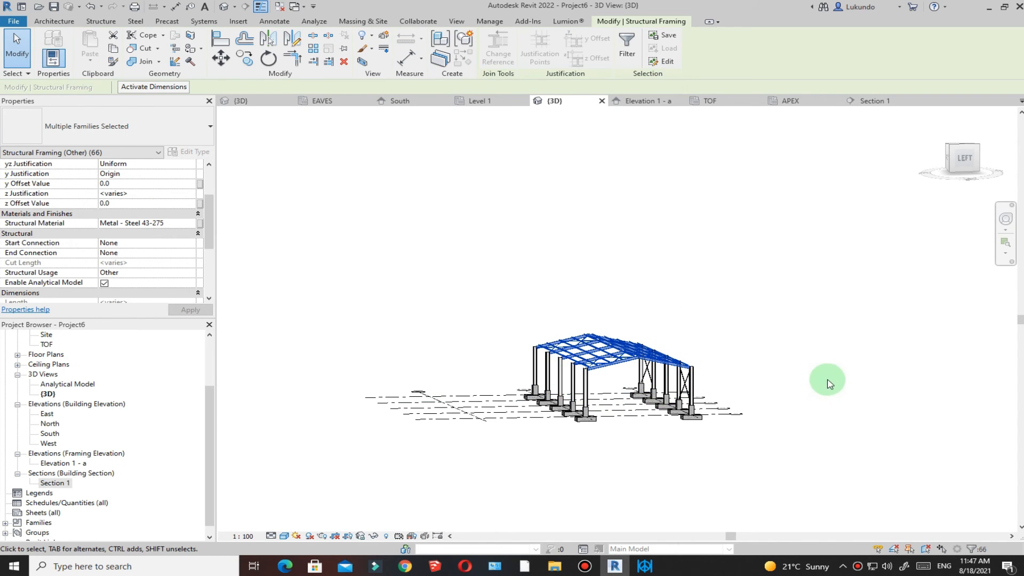
pyautogui.keyDown('shift'); pyautogui.moveTo(869, 364); pyautogui.dragTo(846, 347, button='middle'); pyautogui.keyUp('shift')
pyautogui.moveTo(647, 317); pyautogui.dragTo(670, 358)
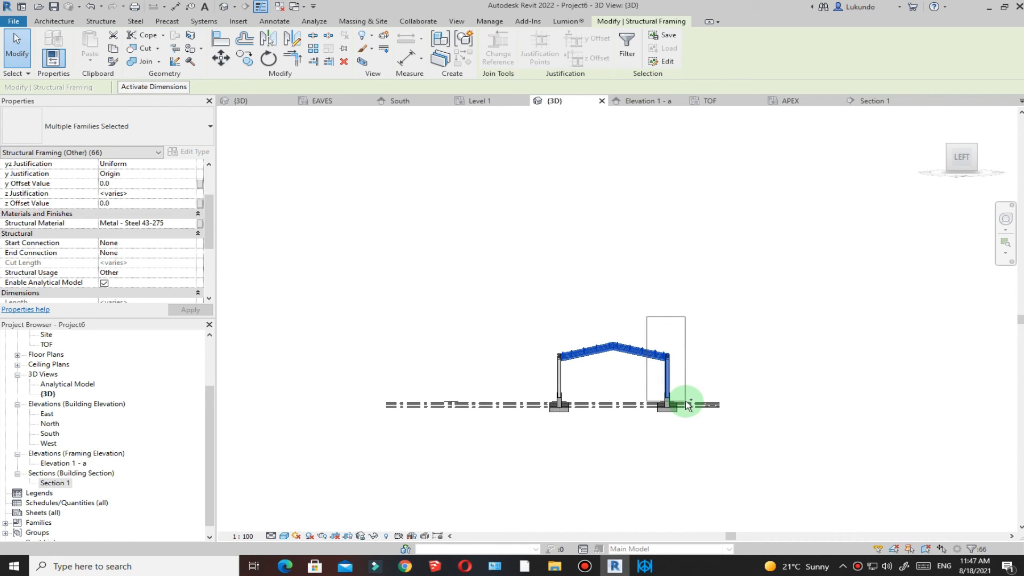
pyautogui.moveTo(687, 407); pyautogui.dragTo(688, 407)
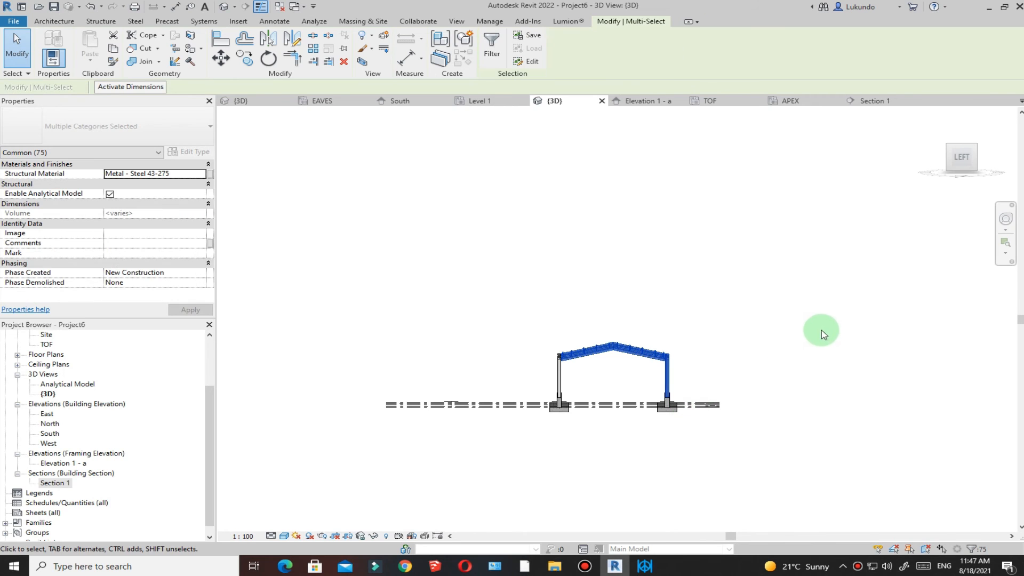
pyautogui.keyDown('shift'); pyautogui.moveTo(805, 327); pyautogui.dragTo(740, 355, button='middle'); pyautogui.keyUp('shift')
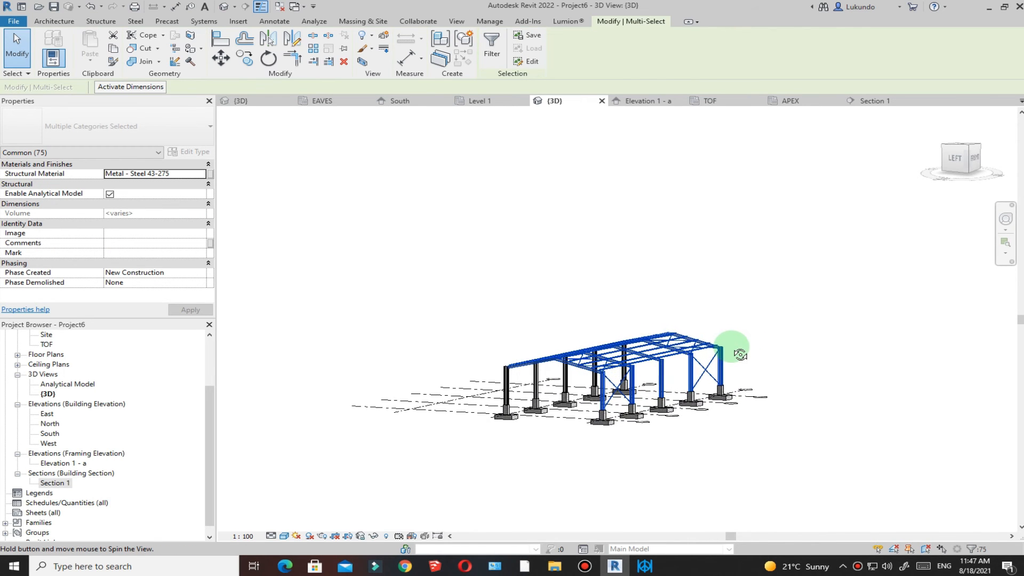
pyautogui.scroll(4, 647, 407)
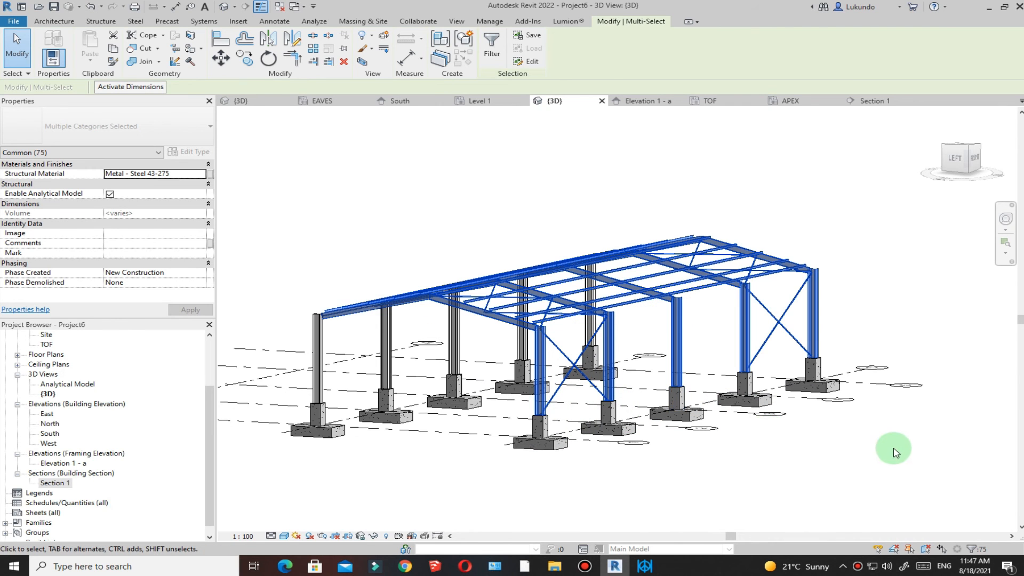
# Step: Add the five concrete columns and five rectangular footings along grid C to the current selection
pyautogui.keyDown('ctrl'); pyautogui.click(813, 368); pyautogui.keyUp('ctrl')
pyautogui.keyDown('ctrl'); pyautogui.click(746, 383); pyautogui.keyUp('ctrl')
pyautogui.keyDown('ctrl'); pyautogui.click(685, 401); pyautogui.keyUp('ctrl')
pyautogui.keyDown('ctrl'); pyautogui.click(607, 408); pyautogui.keyUp('ctrl')
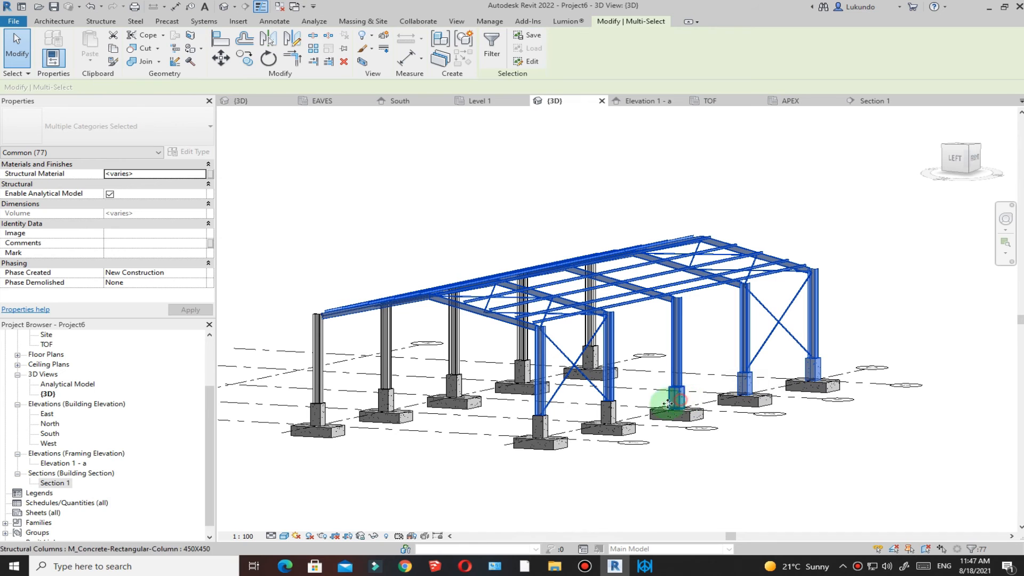
pyautogui.keyDown('ctrl'); pyautogui.click(553, 444); pyautogui.keyUp('ctrl')
pyautogui.keyDown('ctrl'); pyautogui.click(625, 427); pyautogui.keyUp('ctrl')
pyautogui.keyDown('ctrl'); pyautogui.click(697, 418); pyautogui.keyUp('ctrl')
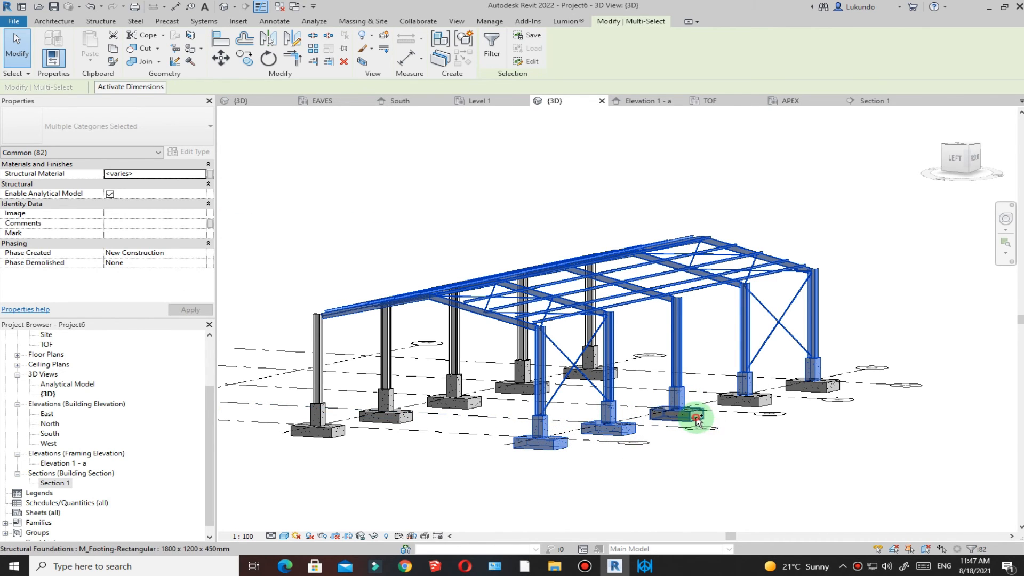
pyautogui.keyDown('ctrl'); pyautogui.click(775, 400); pyautogui.keyUp('ctrl')
pyautogui.keyDown('ctrl'); pyautogui.click(796, 391); pyautogui.keyUp('ctrl')
pyautogui.scroll(-2, 794, 404)
pyautogui.keyDown('shift'); pyautogui.moveTo(469, 200); pyautogui.dragTo(527, 365, button='middle'); pyautogui.keyUp('shift')
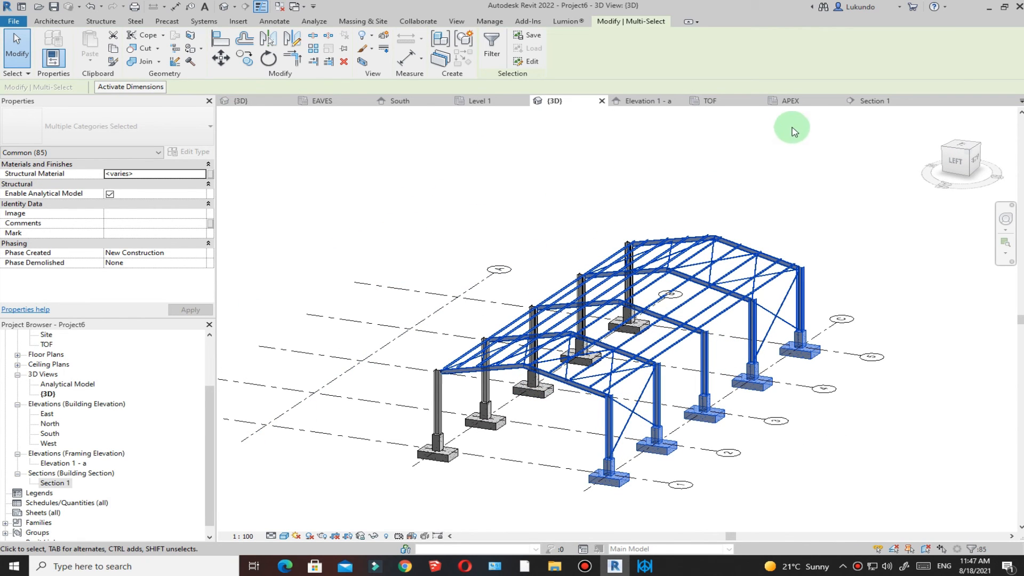
# Step: In the APEX plan, mirror a copy of the selected structure about grid B, and clear the selection in the 3D view
pyautogui.click(795, 100)
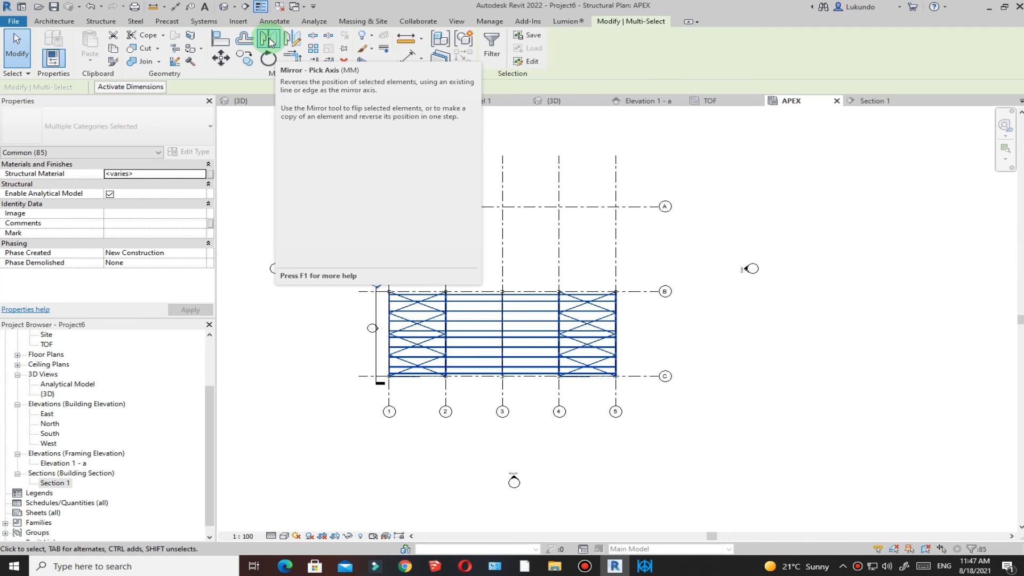
pyautogui.click(271, 41)
pyautogui.scroll(5, 413, 288)
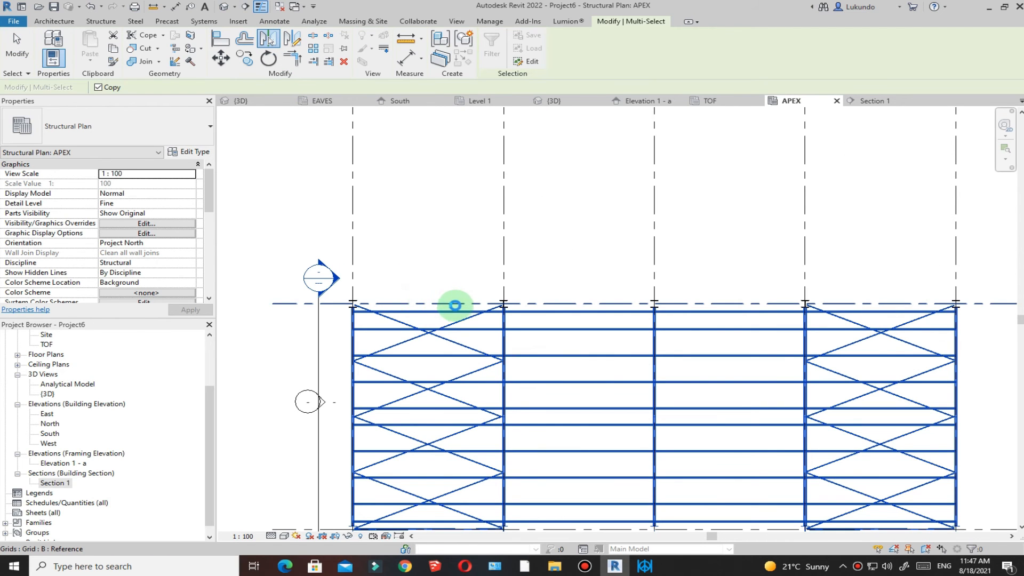
pyautogui.click(472, 334)
pyautogui.scroll(-4, 471, 334)
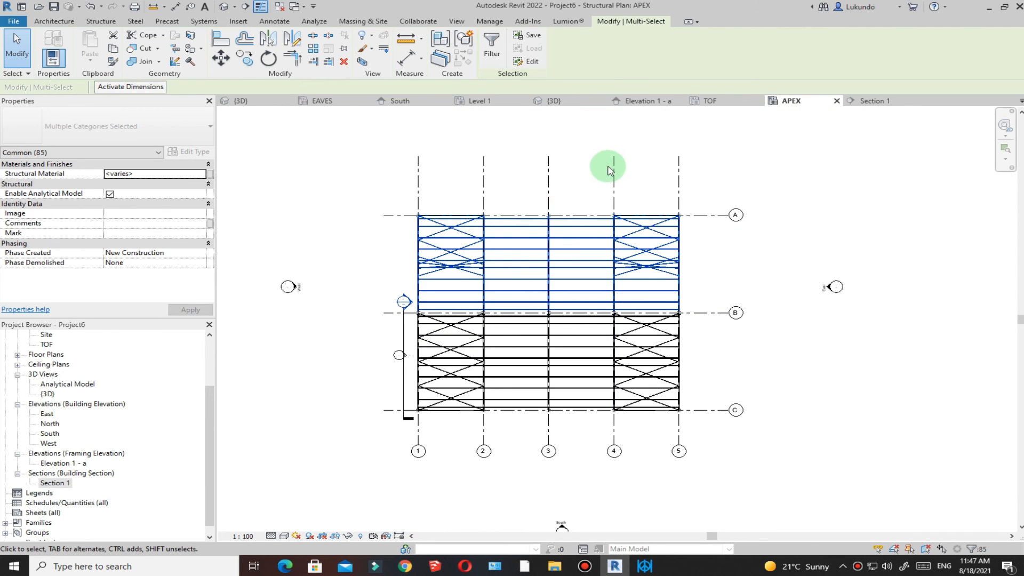
pyautogui.click(557, 102)
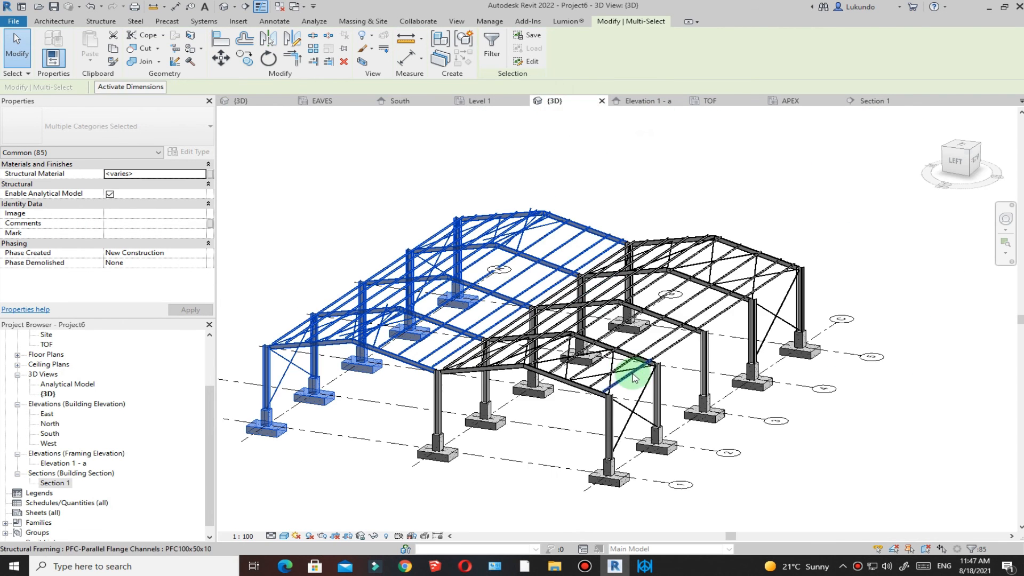
pyautogui.click(658, 201)
pyautogui.scroll(-4, 619, 224)
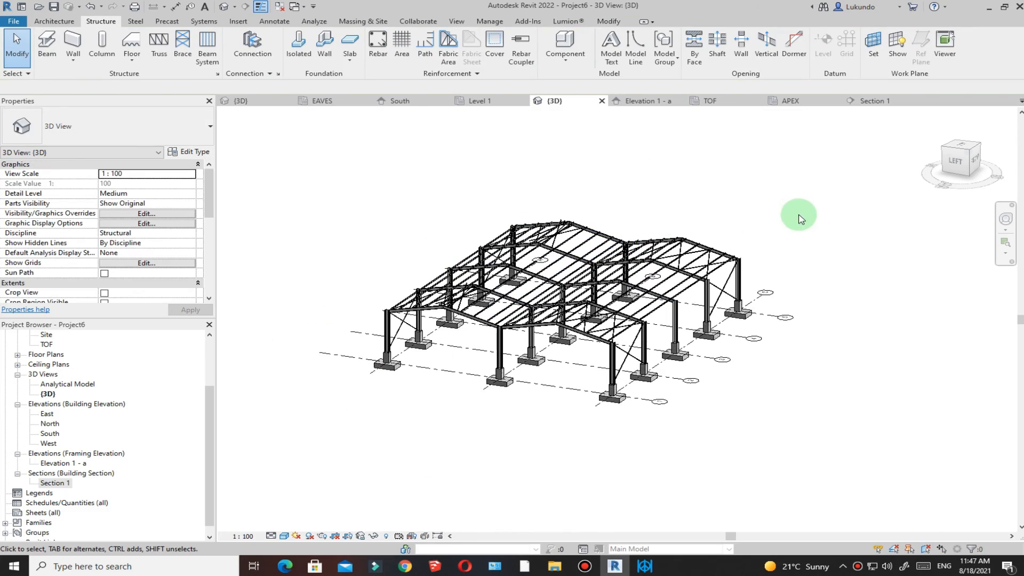
# Step: Inspect the mirrored two-span structure in 3D and compare it with the coloured 3D model in the PORTAL FRAME project, without saving that project
pyautogui.keyDown('shift'); pyautogui.moveTo(794, 211); pyautogui.dragTo(772, 222, button='middle'); pyautogui.keyUp('shift')
pyautogui.scroll(6, 669, 253)
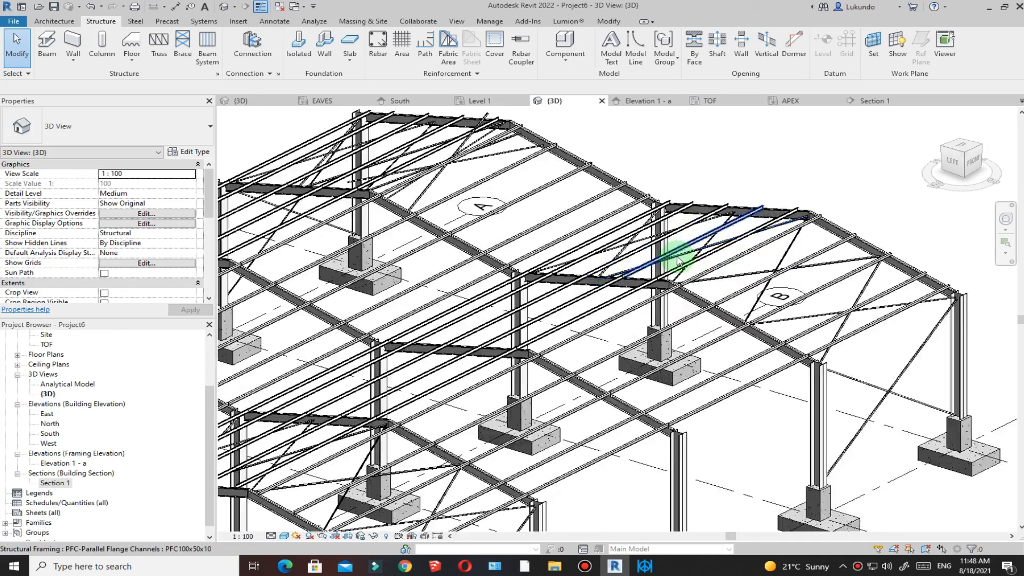
pyautogui.scroll(-6, 678, 265)
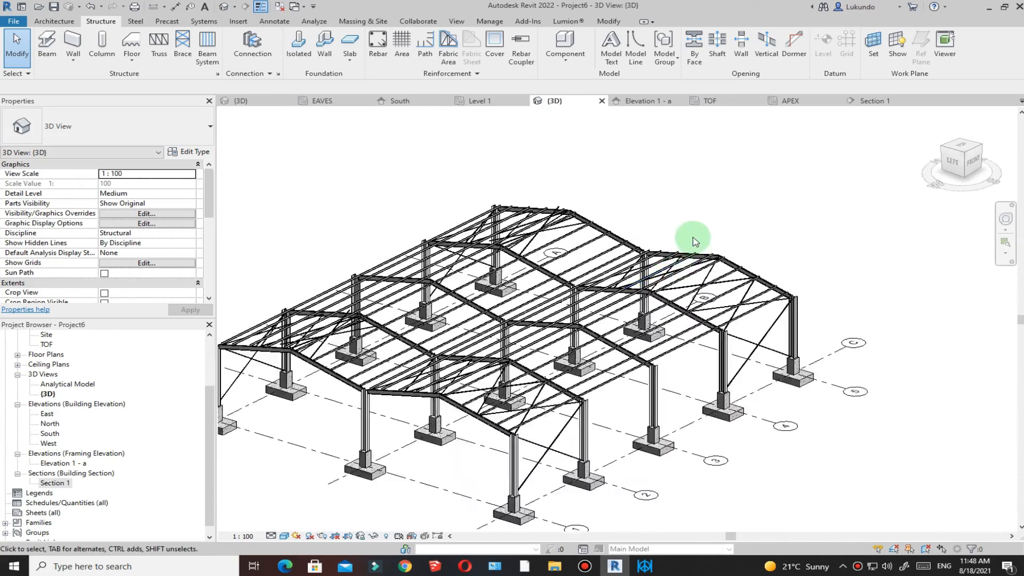
pyautogui.keyDown('shift'); pyautogui.moveTo(768, 220); pyautogui.dragTo(775, 199, button='middle'); pyautogui.keyUp('shift')
pyautogui.click(246, 101)
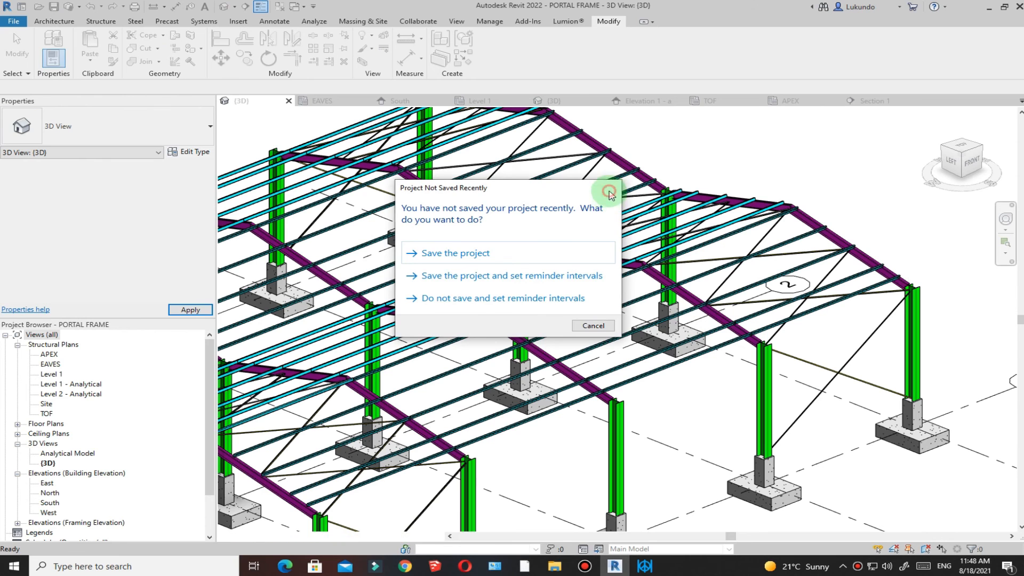
pyautogui.click(612, 188)
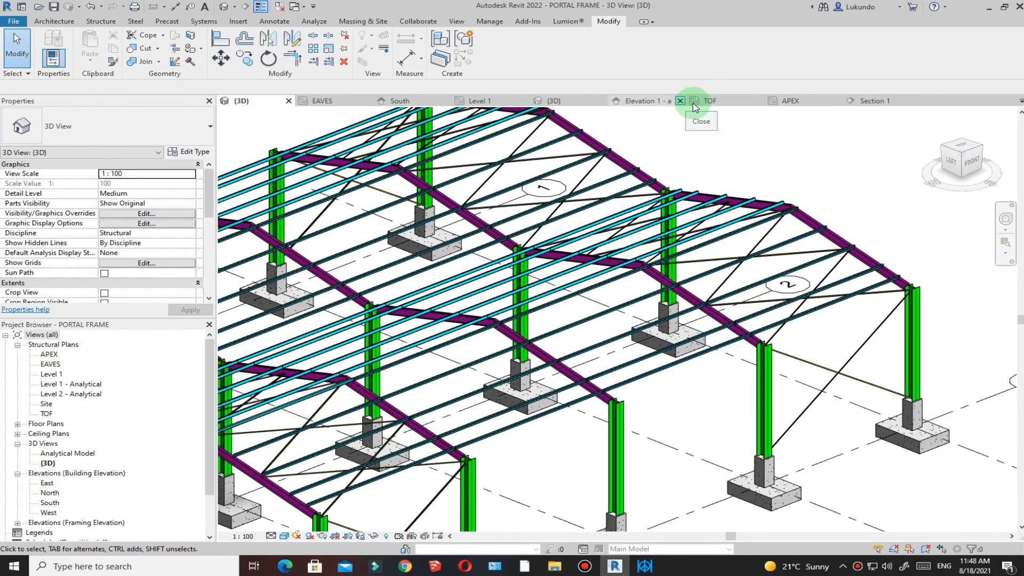
pyautogui.click(567, 101)
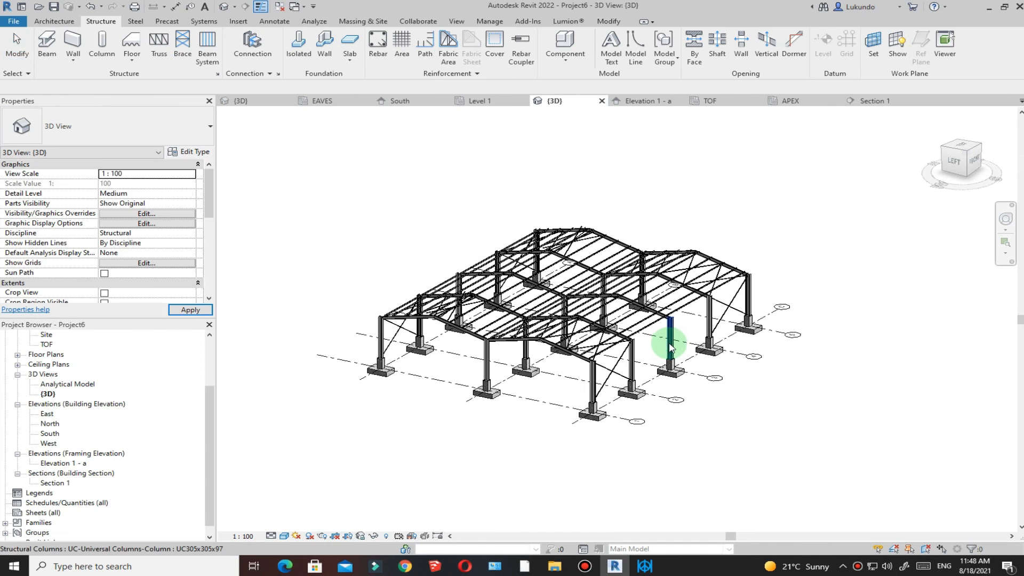
# Step: Select all instances of the UC305x305x97 steel column that are visible in the 3D view
pyautogui.scroll(5, 736, 286)
pyautogui.scroll(3, 823, 328)
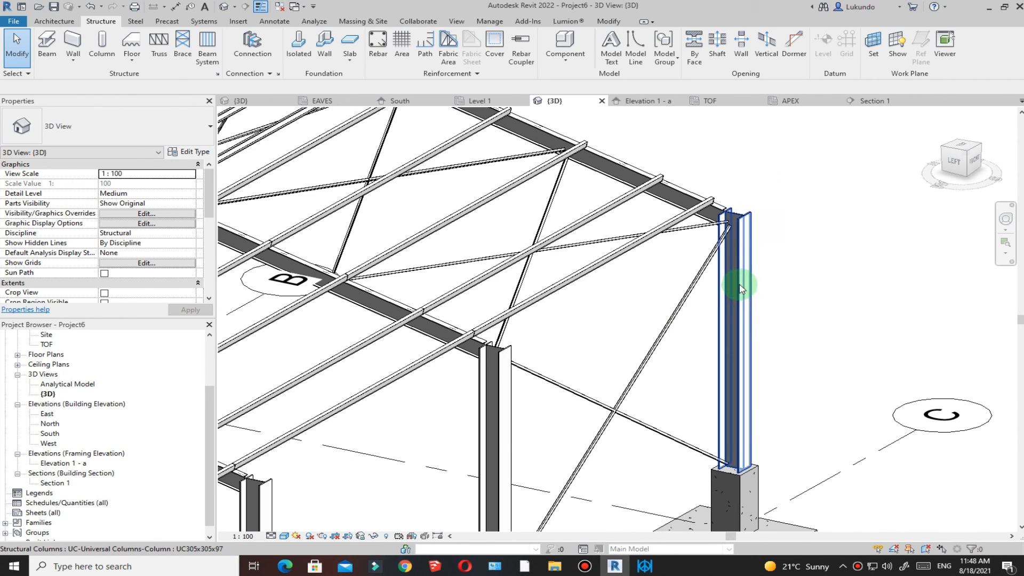
pyautogui.click(737, 286)
pyautogui.rightClick(795, 258)
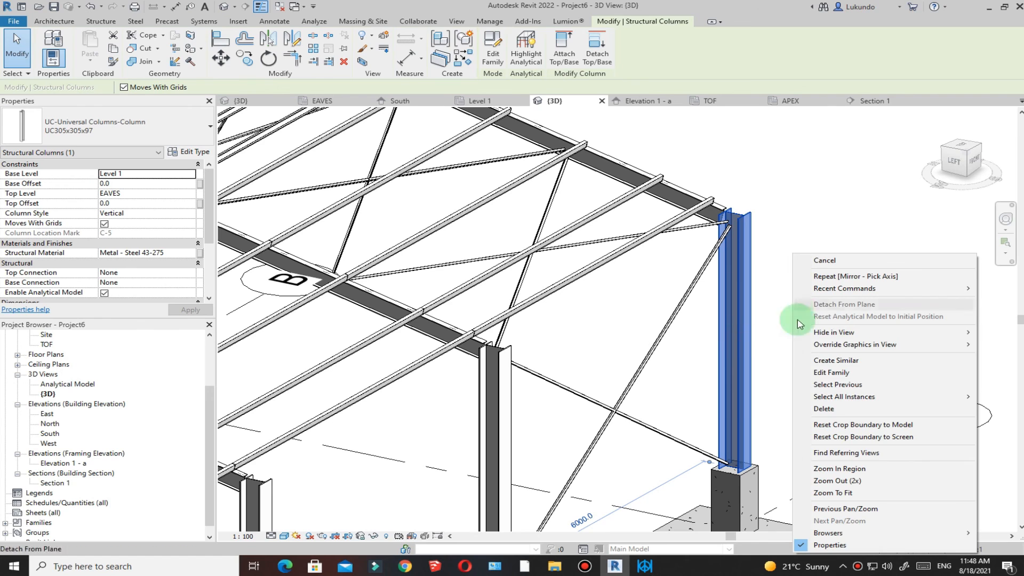
pyautogui.moveTo(836, 402)
pyautogui.click(763, 397)
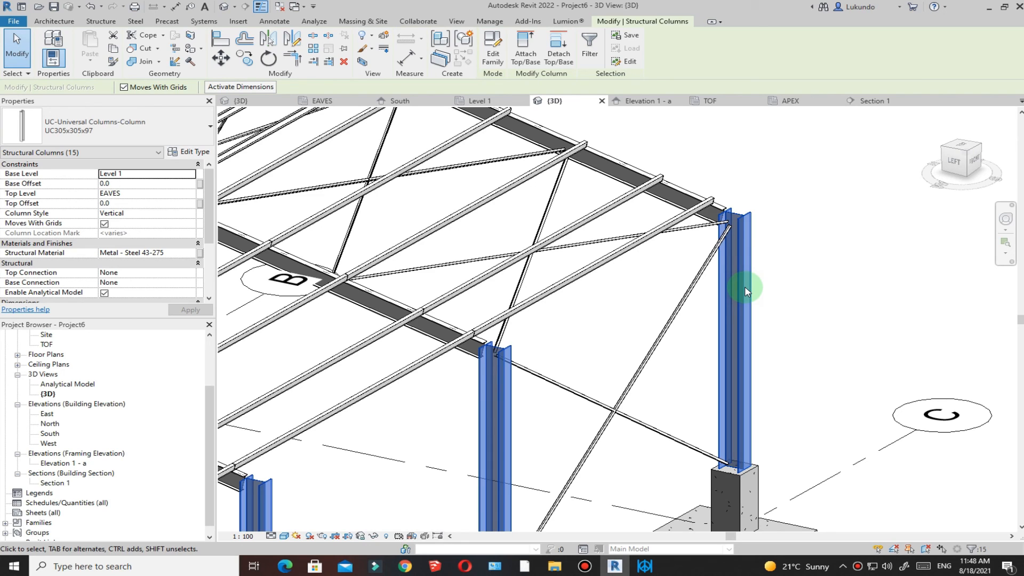
# Step: Override the selected steel columns' graphics by element with a solid fill foreground surface pattern in green, and clear the selection
pyautogui.scroll(-5, 771, 292)
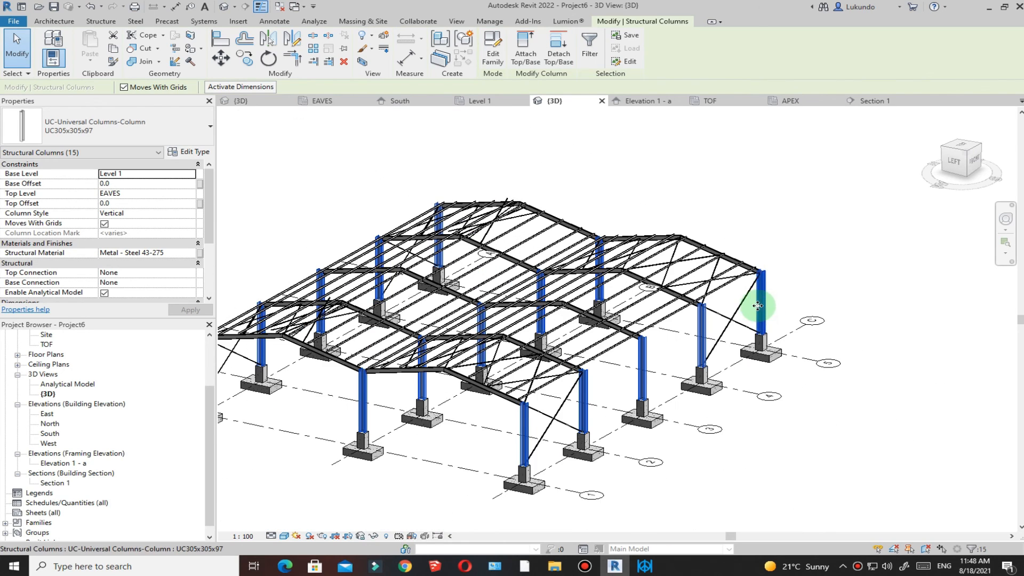
pyautogui.scroll(4, 776, 288)
pyautogui.rightClick(774, 286)
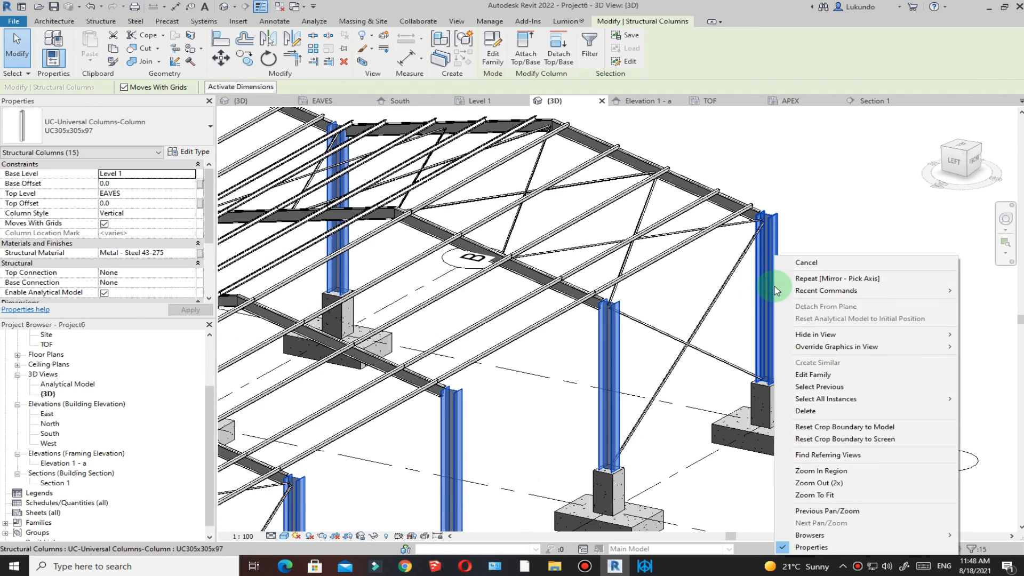
pyautogui.moveTo(846, 346)
pyautogui.click(736, 348)
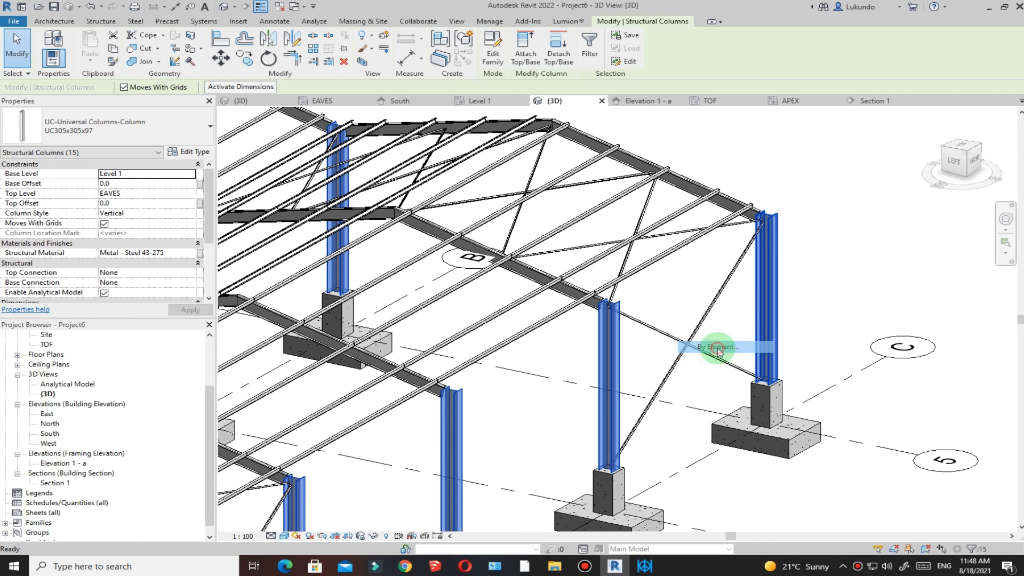
pyautogui.click(795, 229)
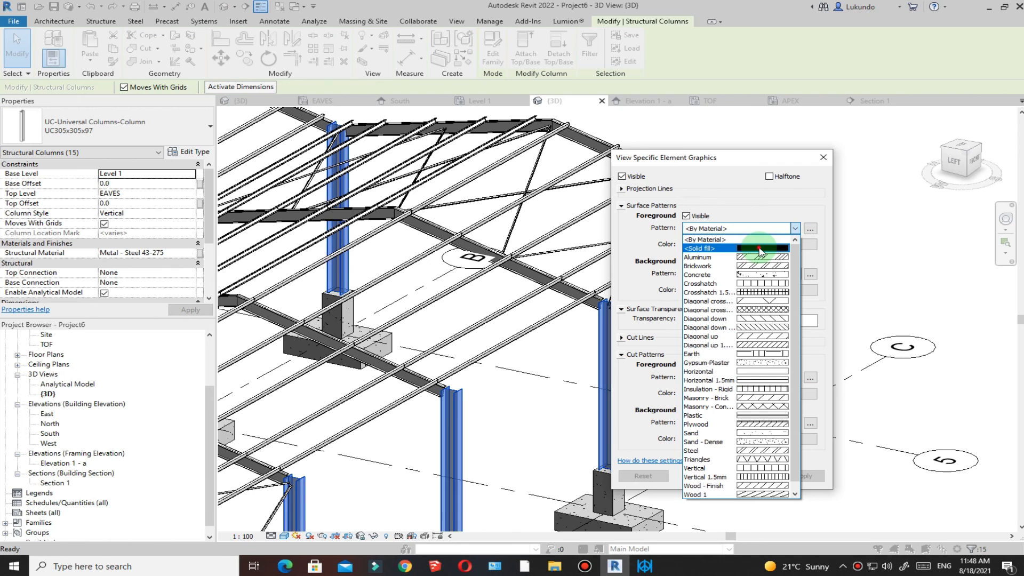
pyautogui.click(761, 249)
pyautogui.click(694, 247)
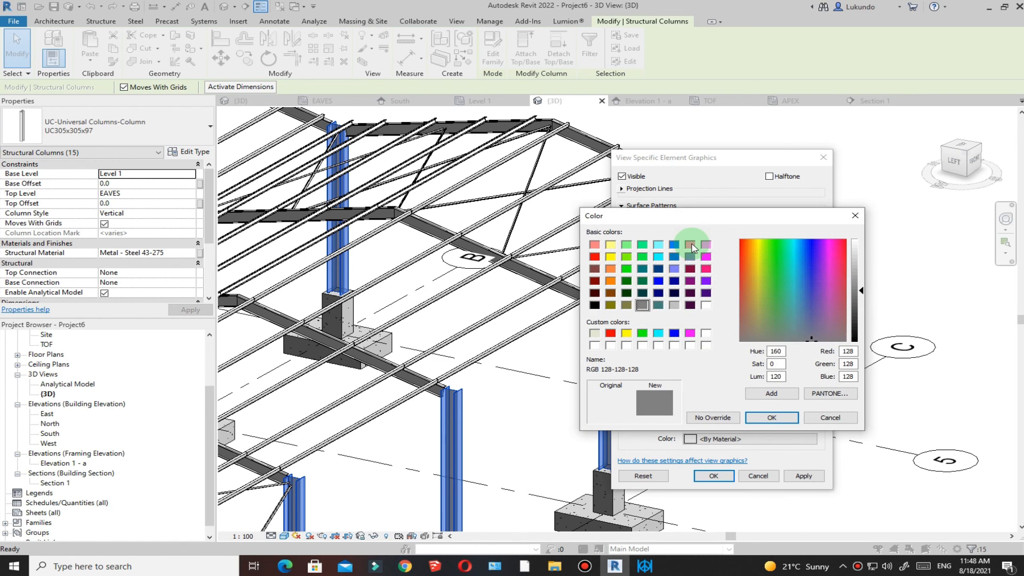
pyautogui.click(643, 334)
pyautogui.click(770, 417)
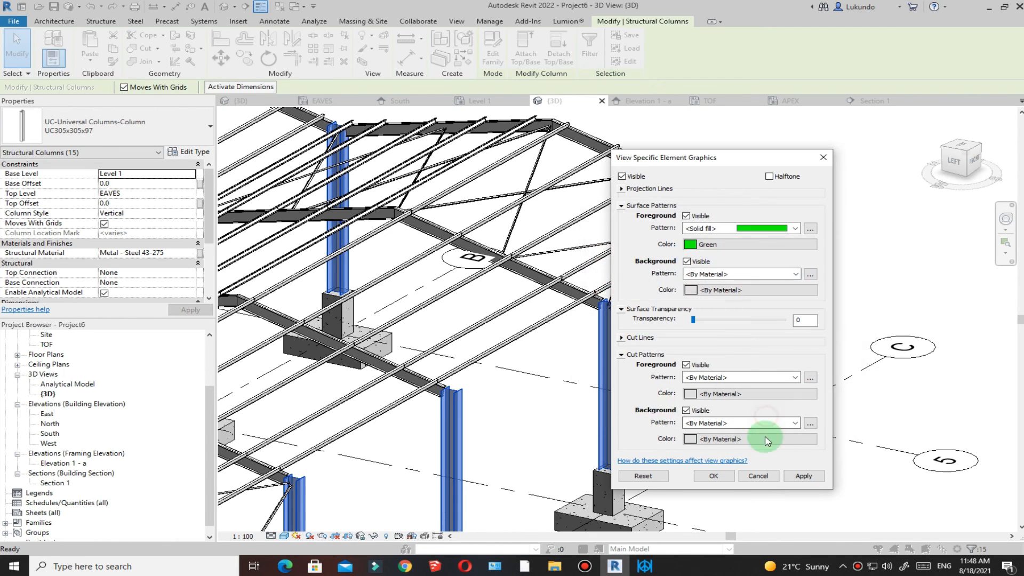
pyautogui.click(802, 476)
pyautogui.click(713, 475)
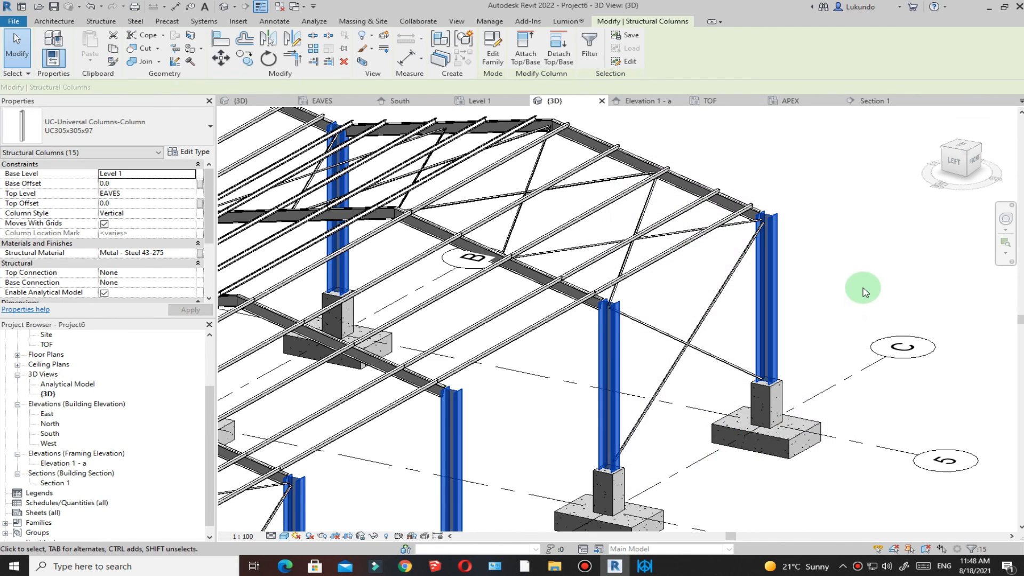
pyautogui.click(821, 309)
# Step: Examine the recoloured columns, rafters and purlins across the two-span structure in the 3D view
pyautogui.scroll(-5, 821, 309)
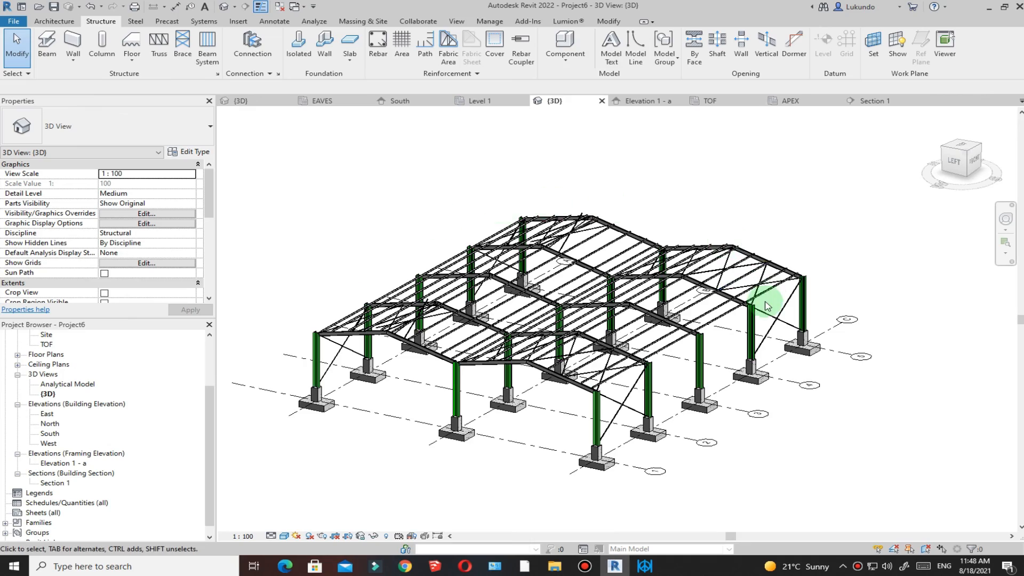
pyautogui.scroll(2, 767, 306)
pyautogui.scroll(3, 731, 307)
pyautogui.scroll(-5, 725, 308)
pyautogui.scroll(5, 599, 298)
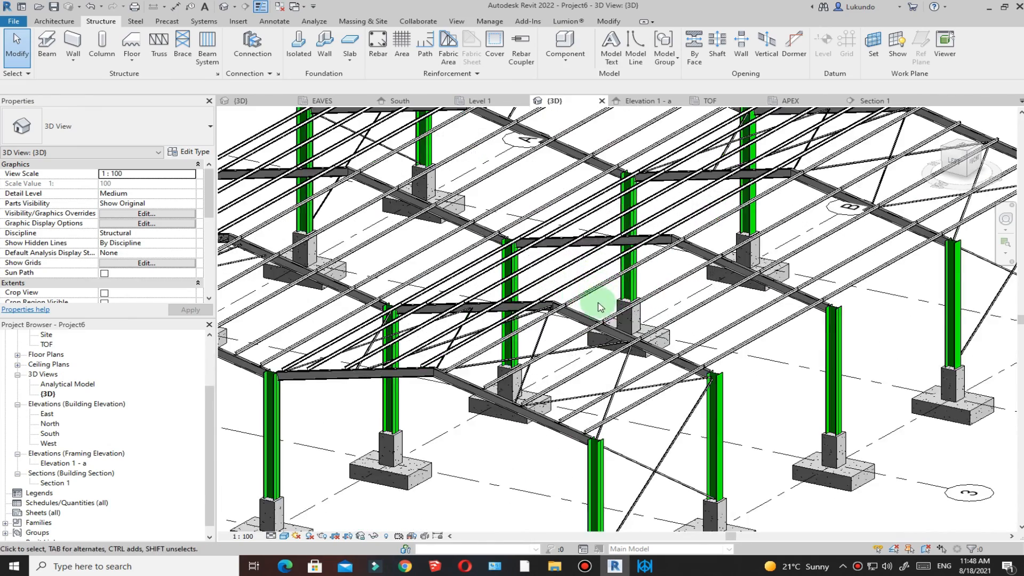
pyautogui.scroll(-5, 599, 306)
pyautogui.scroll(2, 640, 229)
pyautogui.scroll(3, 669, 261)
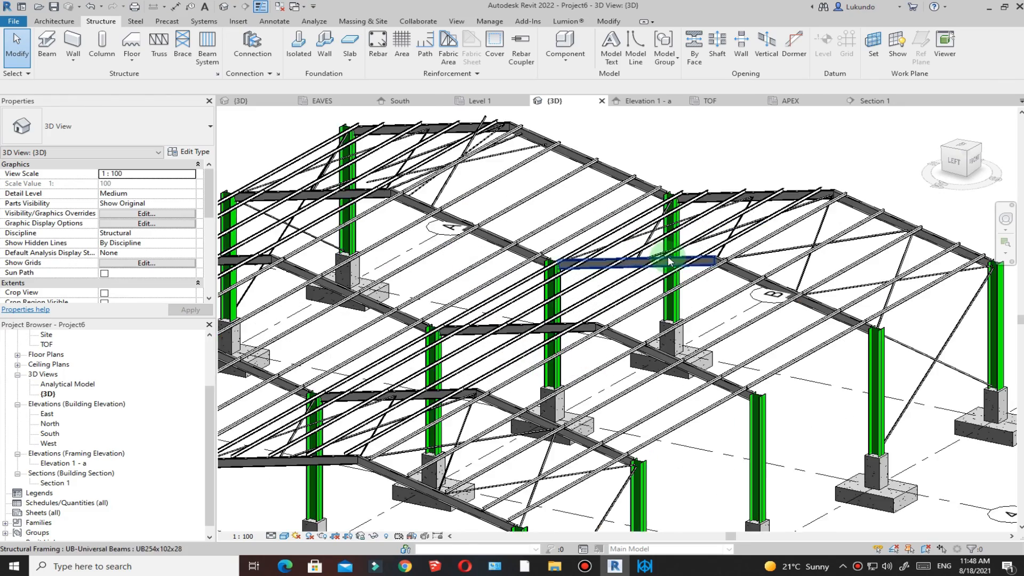
pyautogui.scroll(-4, 669, 261)
pyautogui.scroll(3, 607, 337)
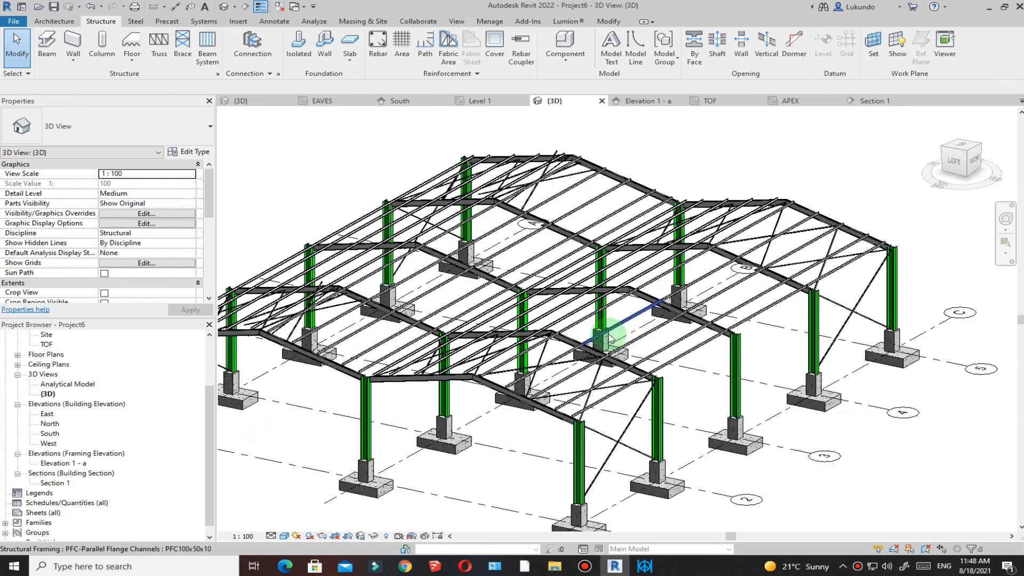
pyautogui.scroll(-3, 658, 308)
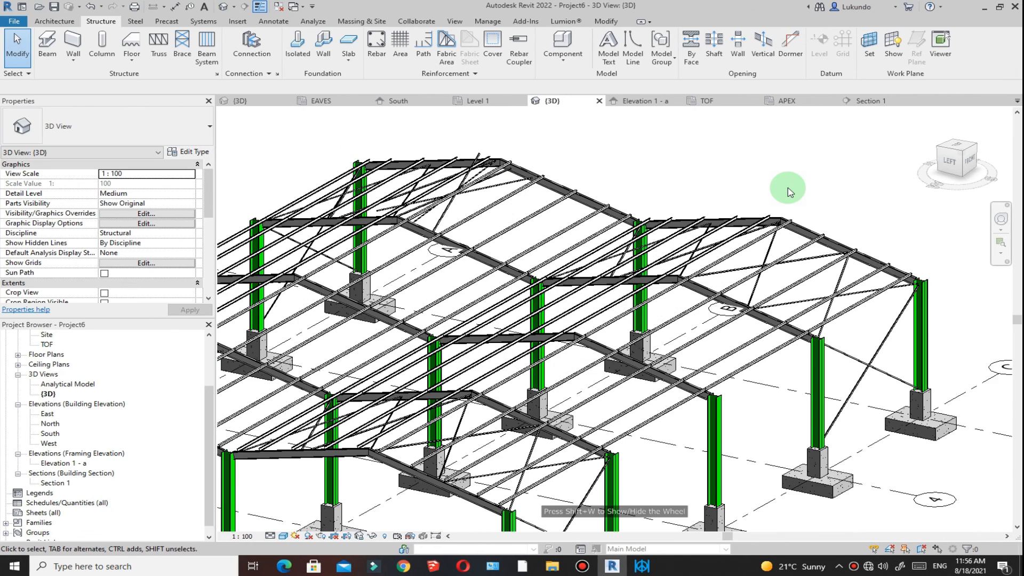